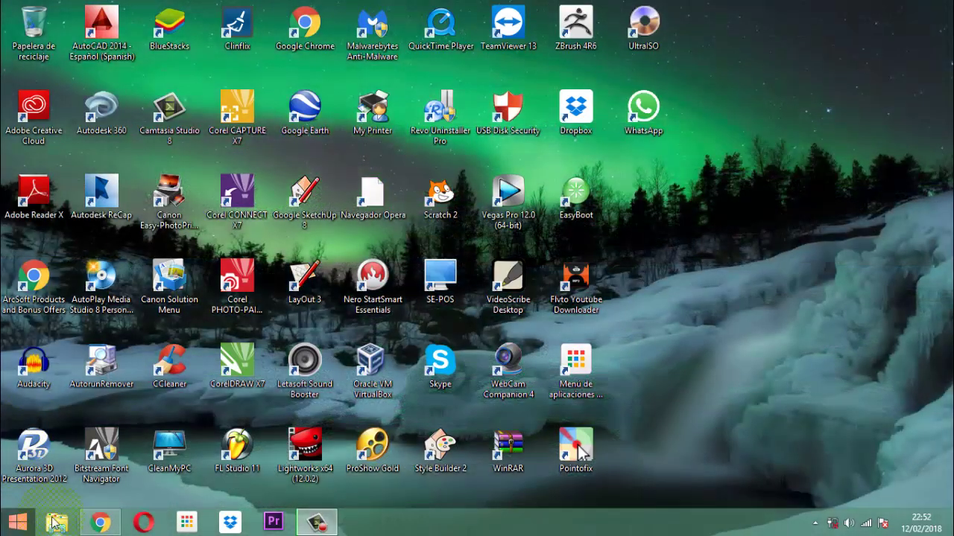
Open the Vet Project database from the documentos 2017 > software veterinarias folder on the DATA (D:) drive
{"action": "left_click", "coordinate": [55, 523]}
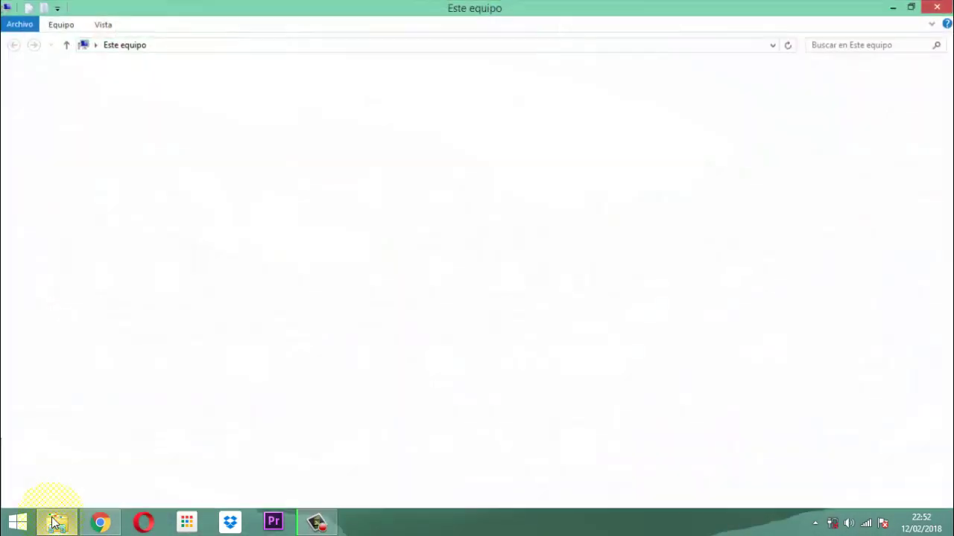
{"action": "left_click", "coordinate": [579, 202]}
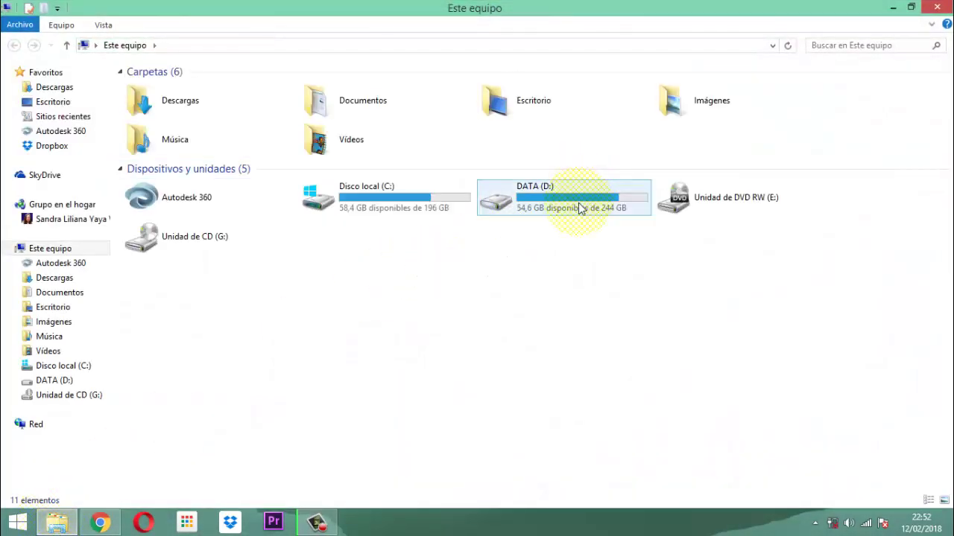
{"action": "double_click", "coordinate": [578, 205]}
{"action": "left_click", "coordinate": [128, 251]}
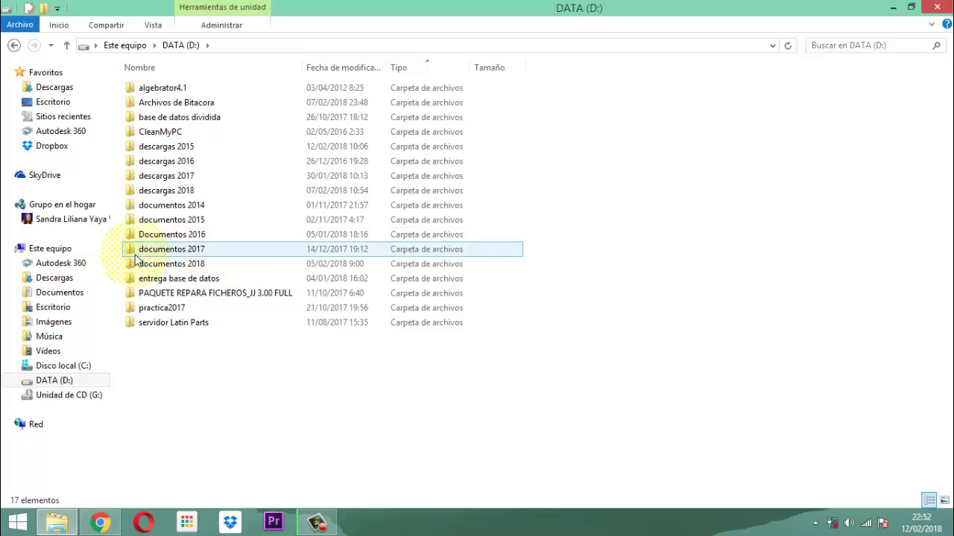
{"action": "double_click", "coordinate": [169, 251]}
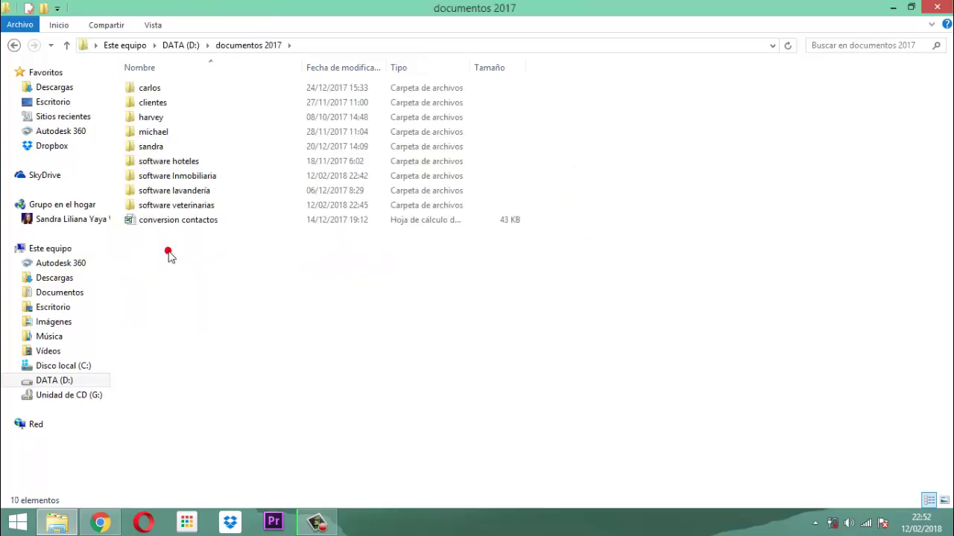
{"action": "left_click", "coordinate": [189, 208]}
{"action": "double_click", "coordinate": [189, 207]}
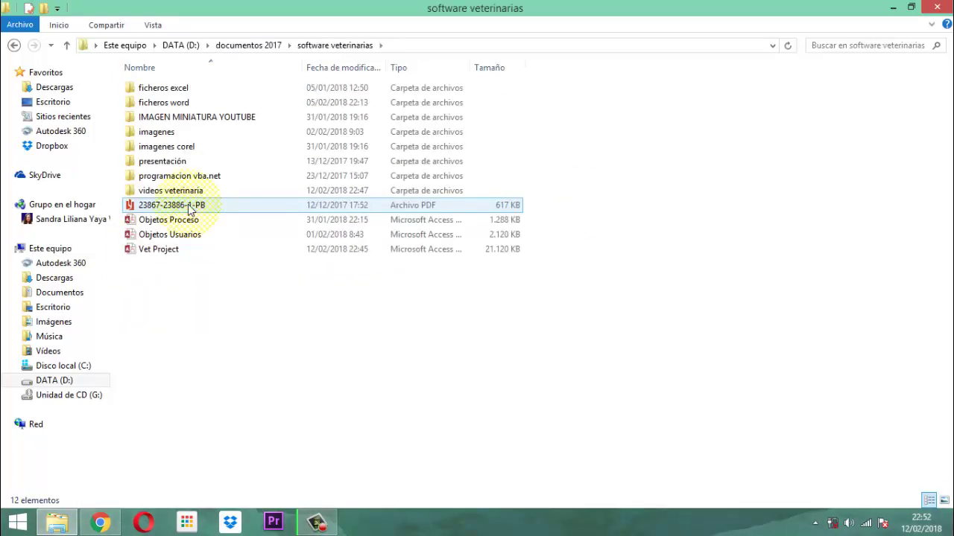
{"action": "left_click", "coordinate": [162, 254]}
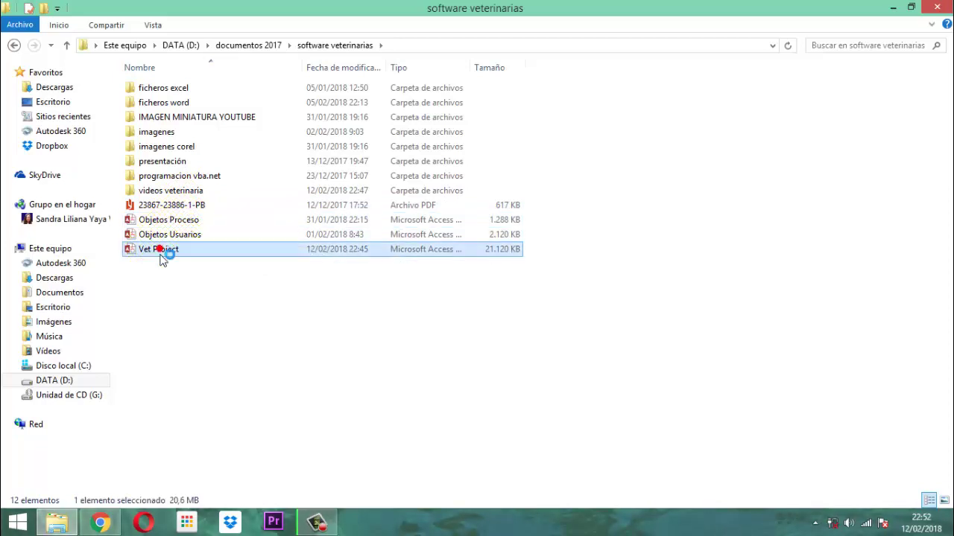
{"action": "double_click", "coordinate": [163, 257]}
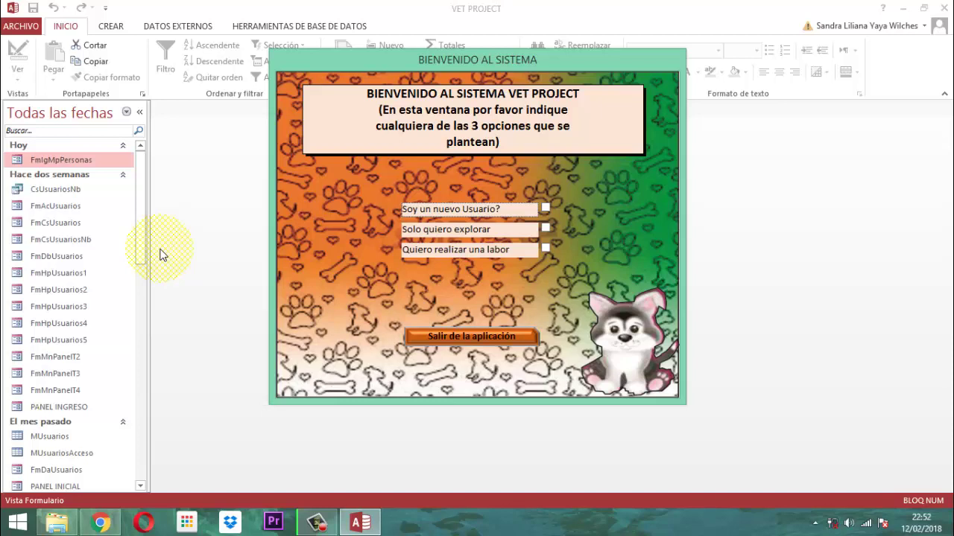
Close the BIENVENIDO AL SISTEMA form and postpone the Malwarebytes Anti-Malware update
{"action": "right_click", "coordinate": [478, 59]}
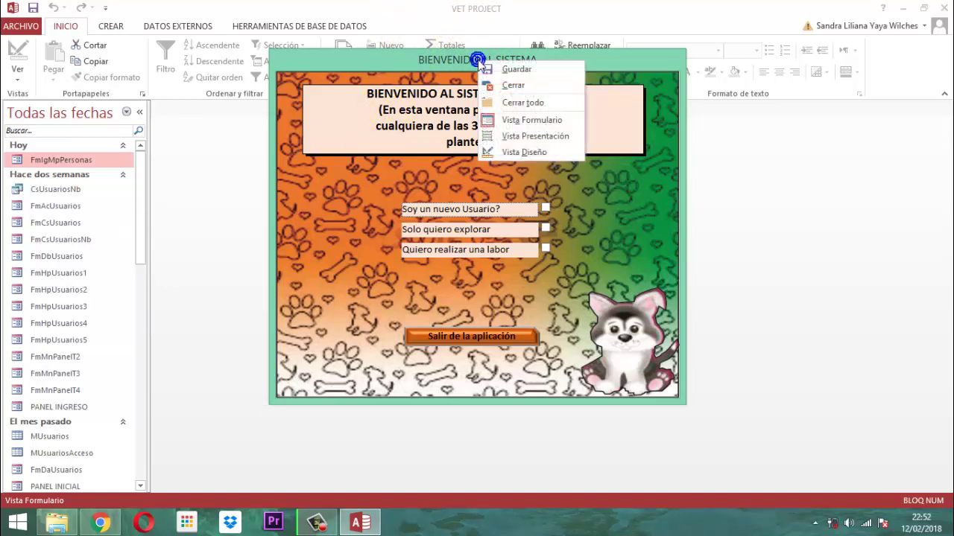
{"action": "left_click", "coordinate": [513, 85]}
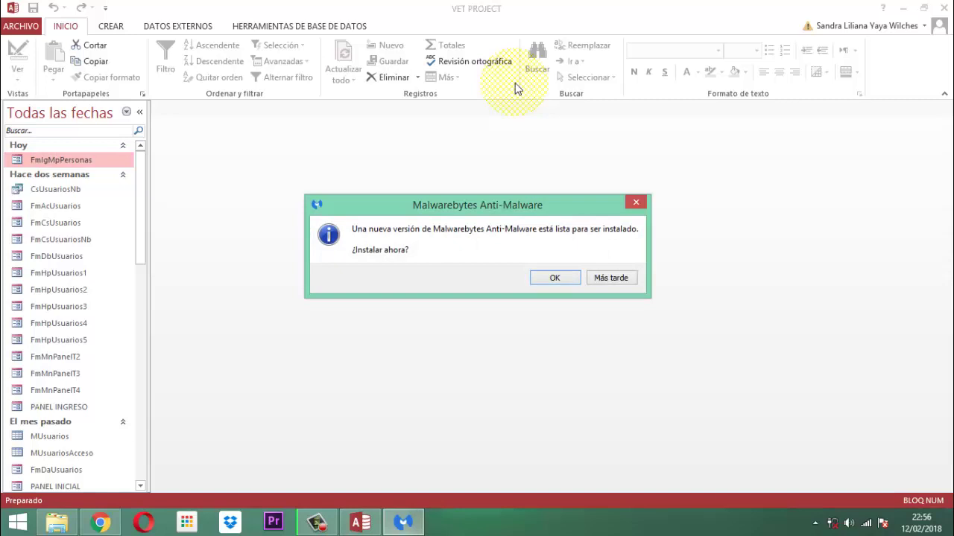
{"action": "left_click", "coordinate": [610, 279]}
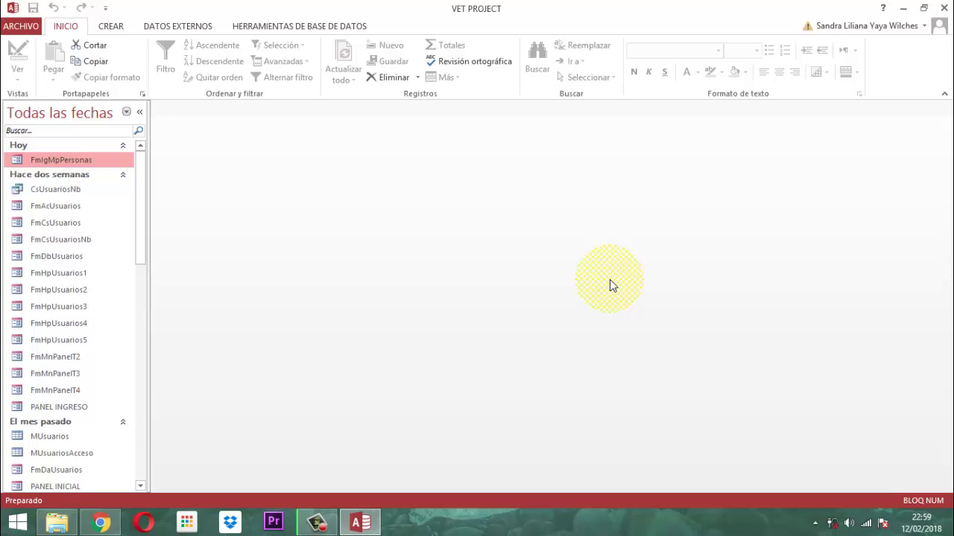
{"action": "key", "text": "Return"}
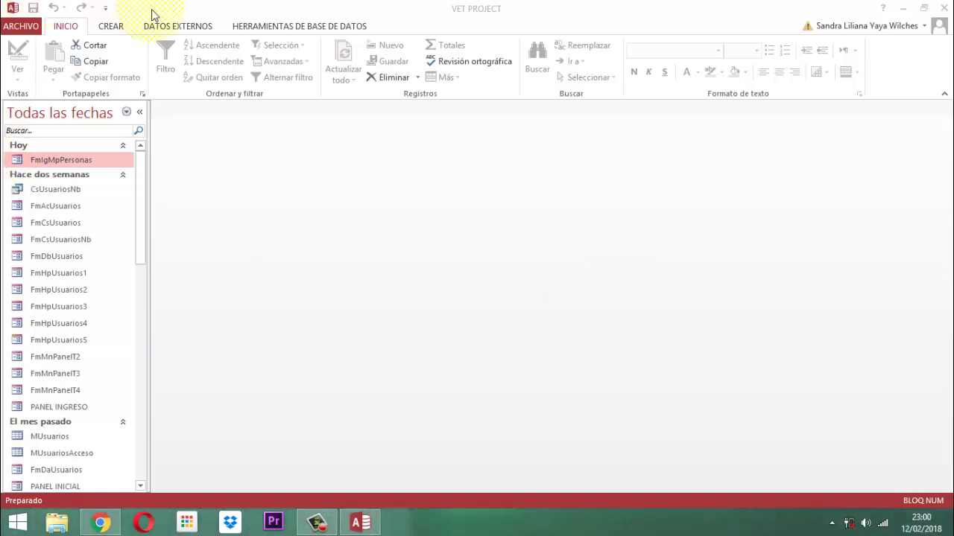
Create a new table in the database and save it as MpPersonas1
{"action": "left_click", "coordinate": [115, 28]}
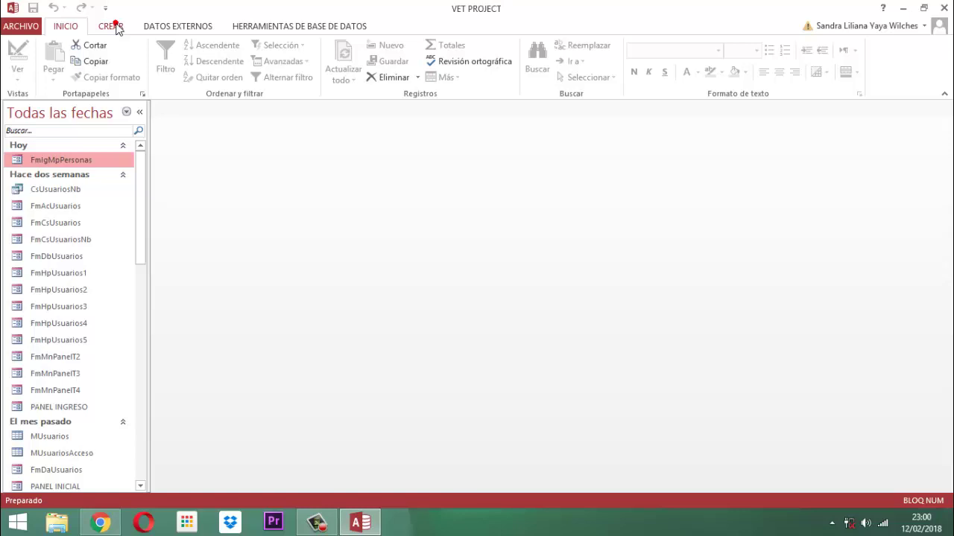
{"action": "left_click", "coordinate": [116, 28]}
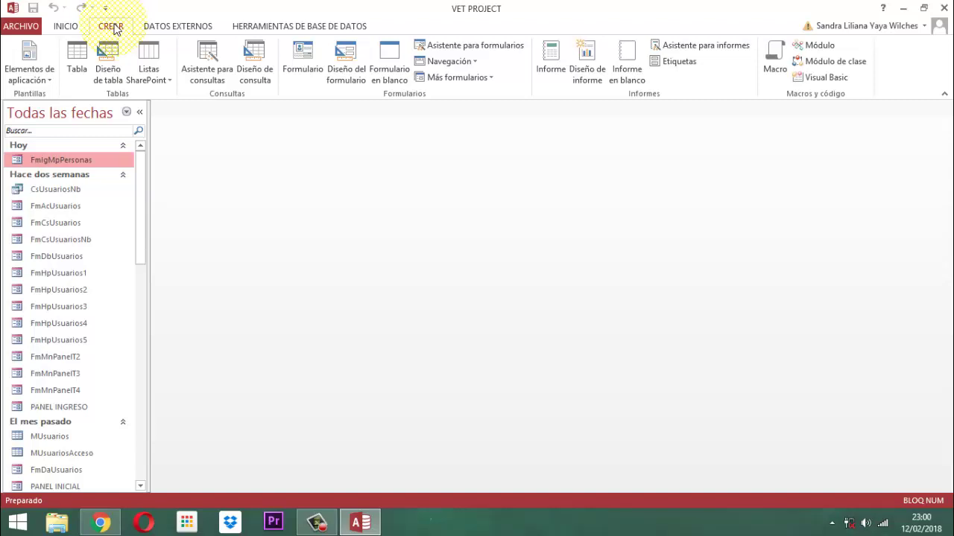
{"action": "left_click", "coordinate": [76, 66]}
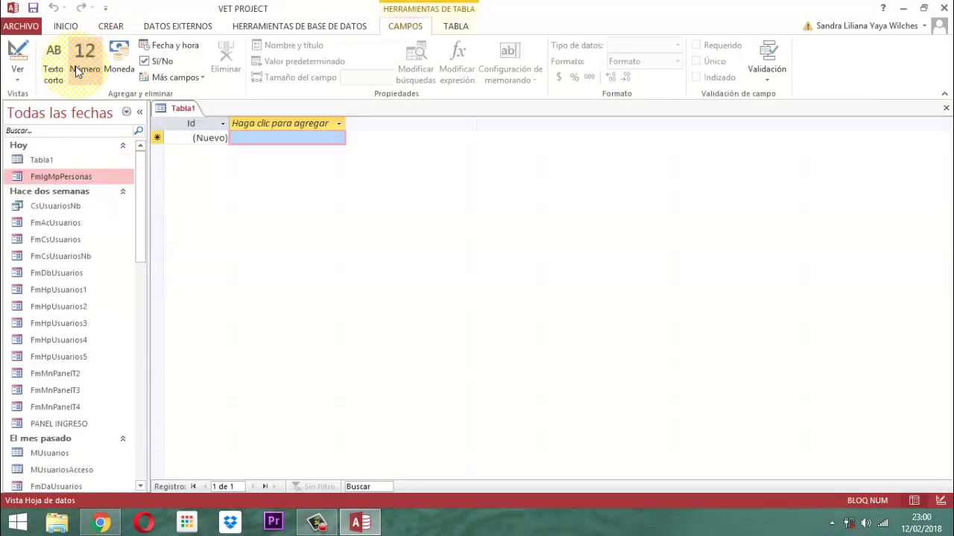
{"action": "right_click", "coordinate": [177, 107]}
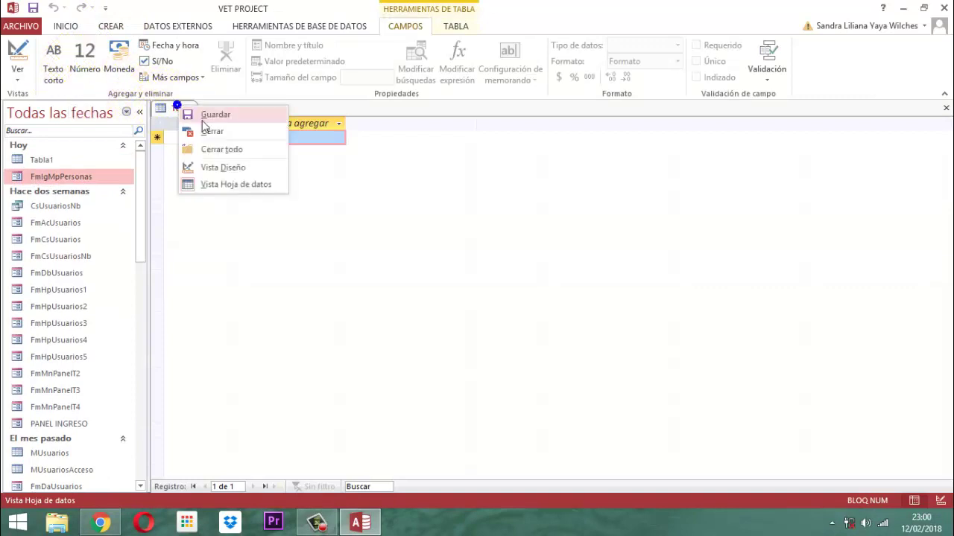
{"action": "left_click", "coordinate": [213, 118]}
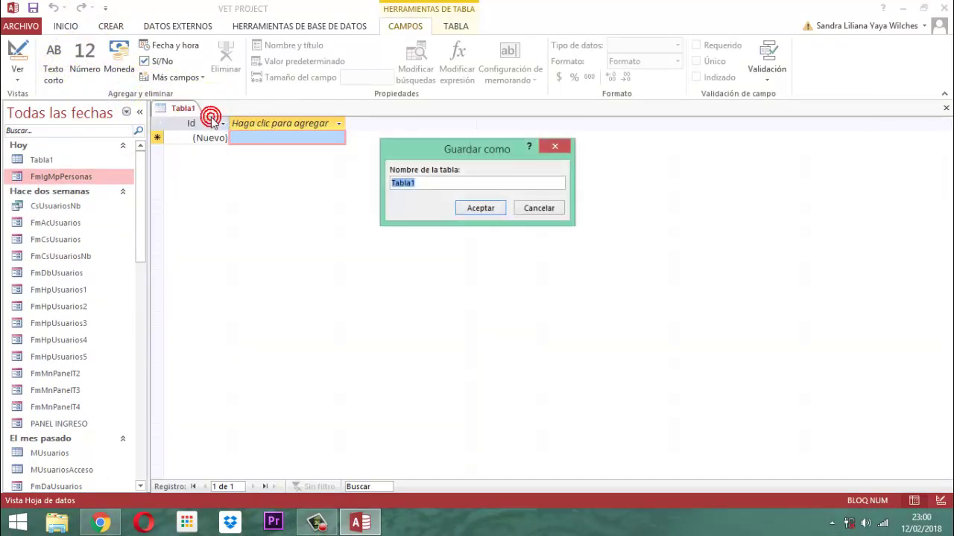
{"action": "type", "text": "M"}
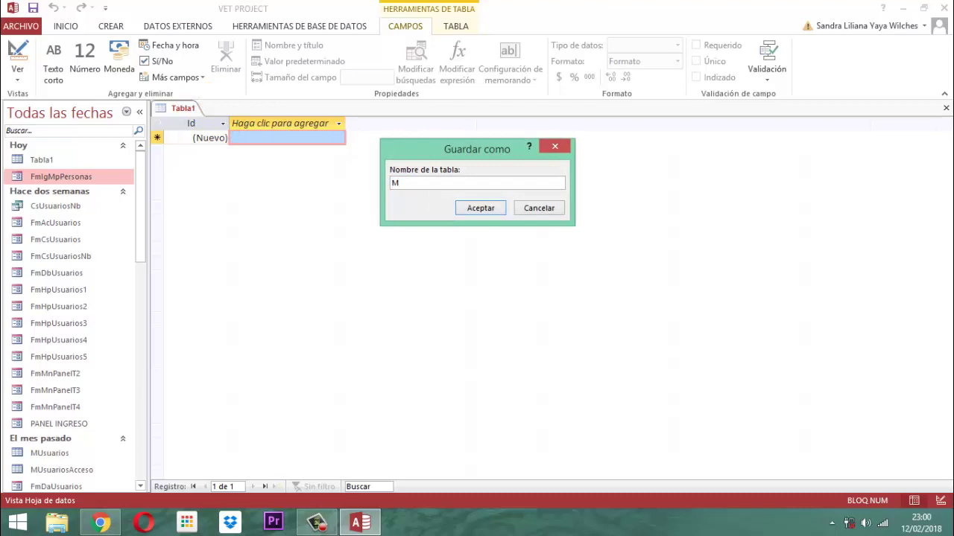
{"action": "type", "text": "pPersonas"}
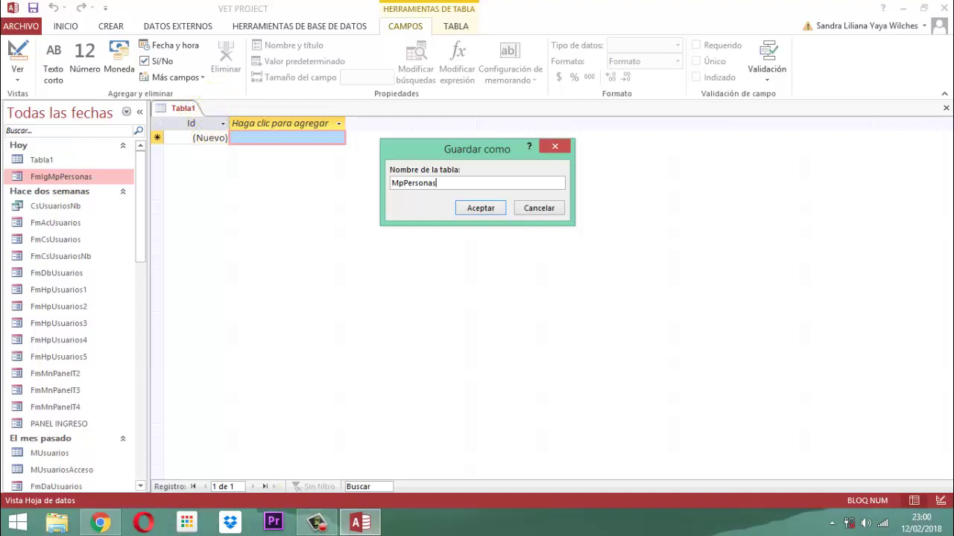
{"action": "type", "text": "1"}
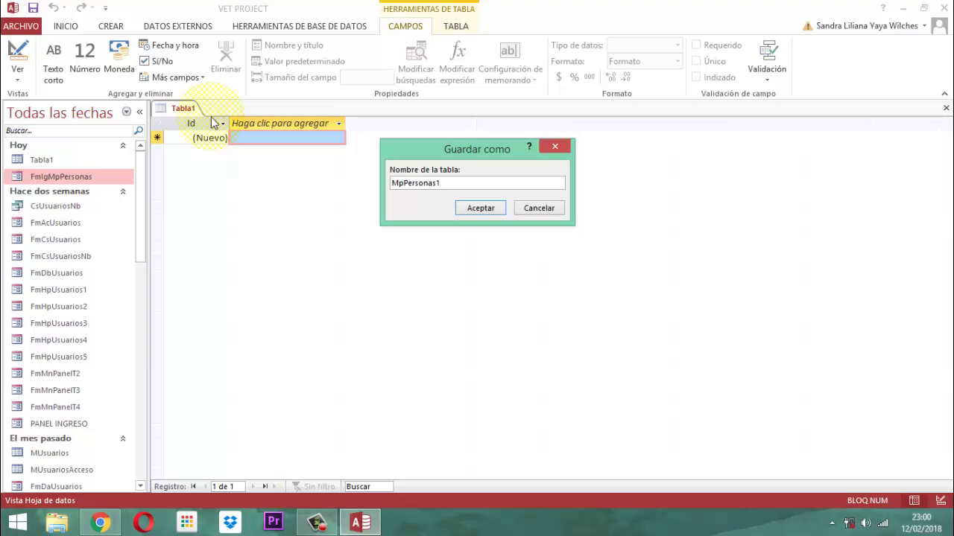
{"action": "left_click", "coordinate": [483, 209]}
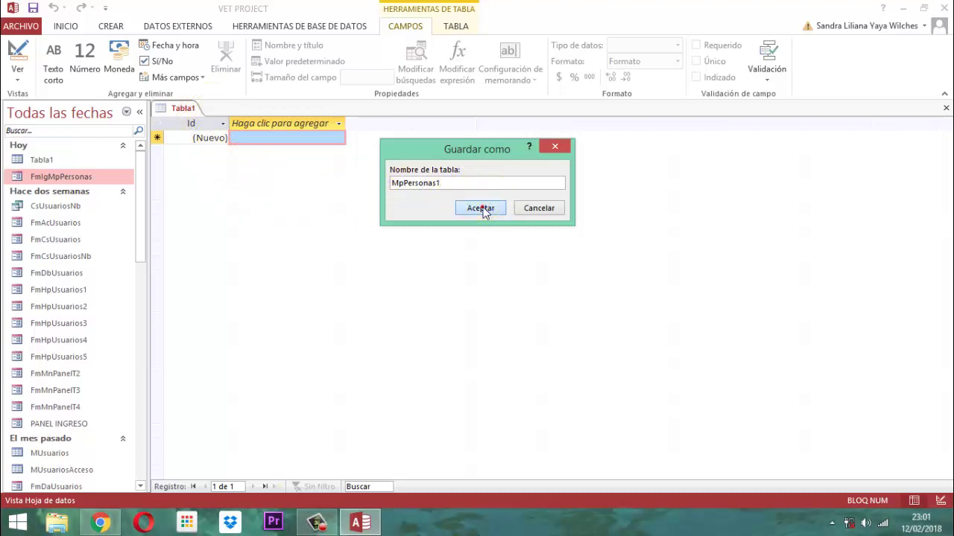
Add a second new table and save it under the name MpPersonas2
{"action": "left_click", "coordinate": [112, 26]}
{"action": "left_click", "coordinate": [78, 59]}
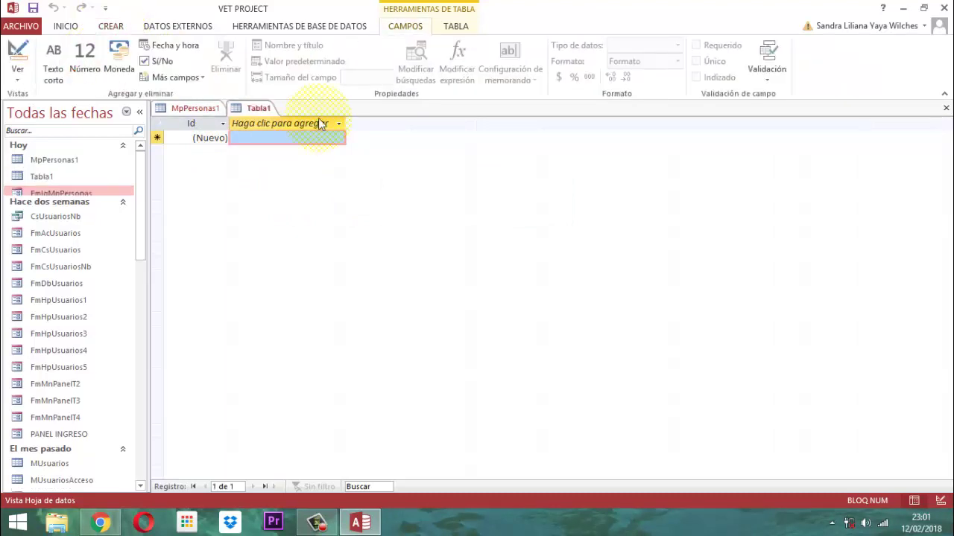
{"action": "right_click", "coordinate": [257, 109]}
{"action": "left_click", "coordinate": [296, 117]}
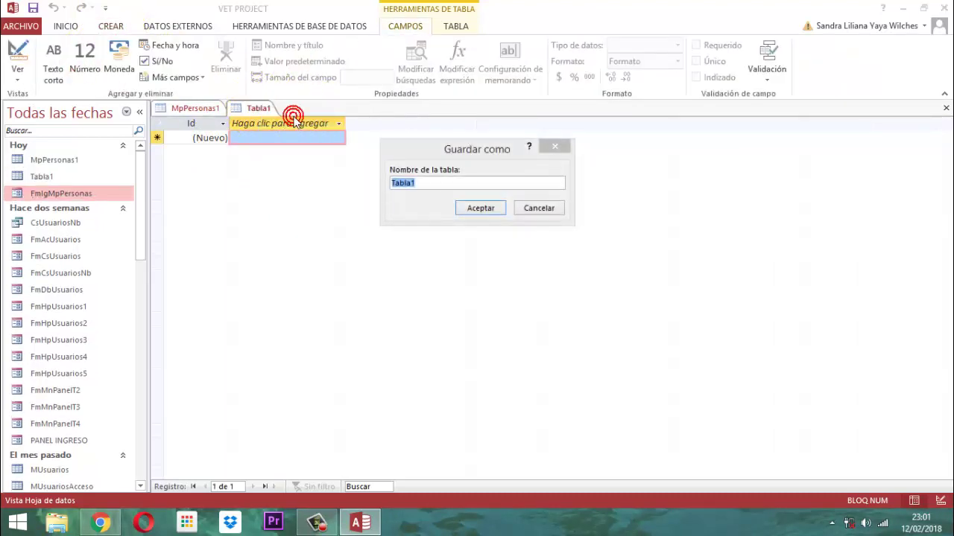
{"action": "type", "text": "MpP"}
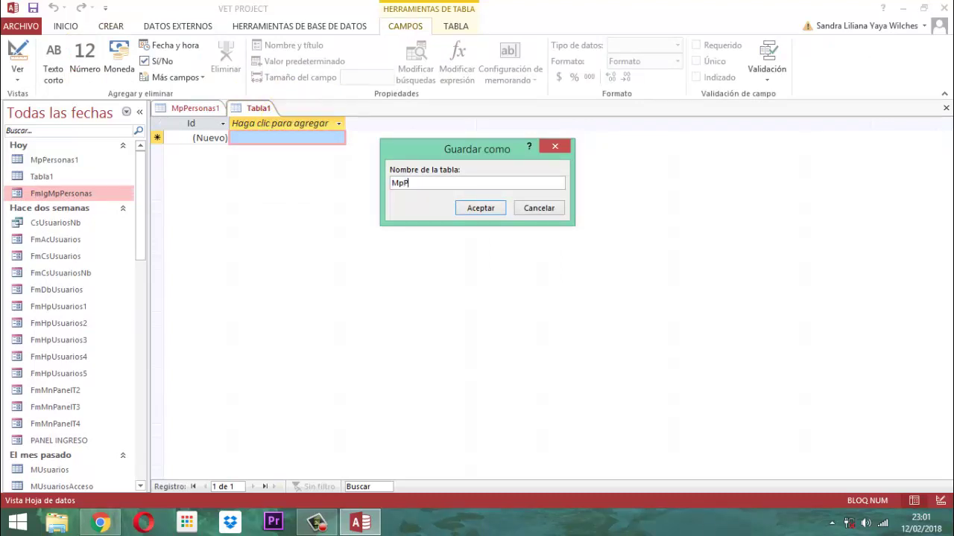
{"action": "type", "text": "ersonas2"}
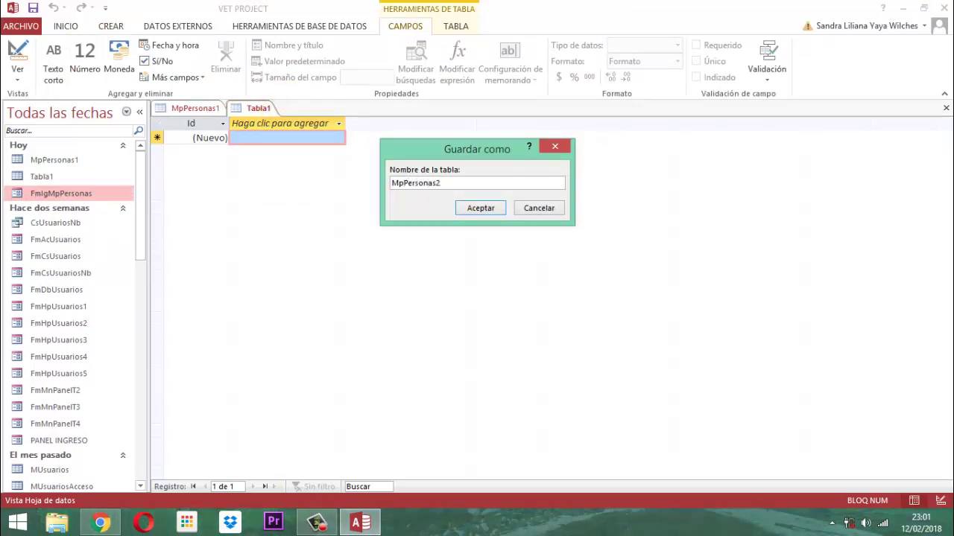
{"action": "left_click", "coordinate": [481, 207]}
Add a third new table and save it under the name MpPersonas3
{"action": "left_click", "coordinate": [110, 26]}
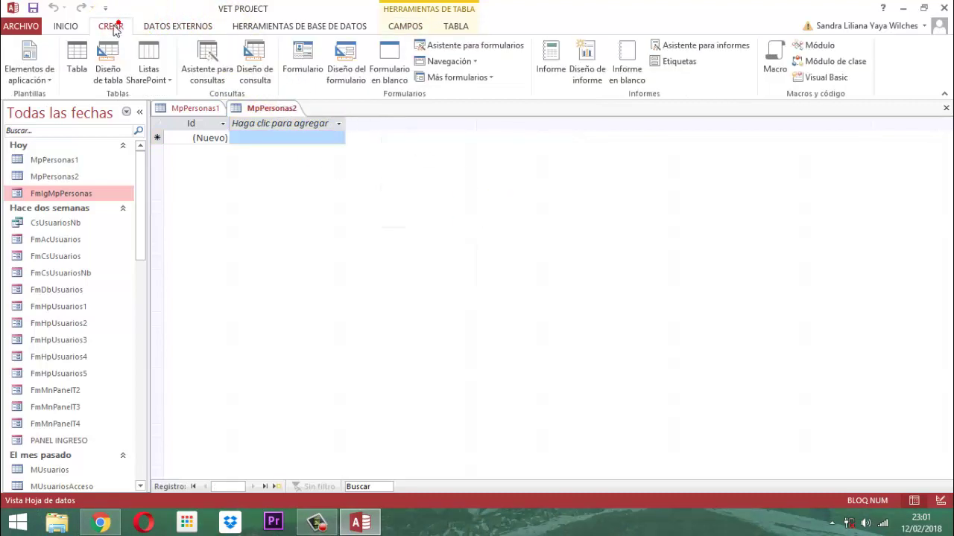
{"action": "left_click", "coordinate": [78, 68]}
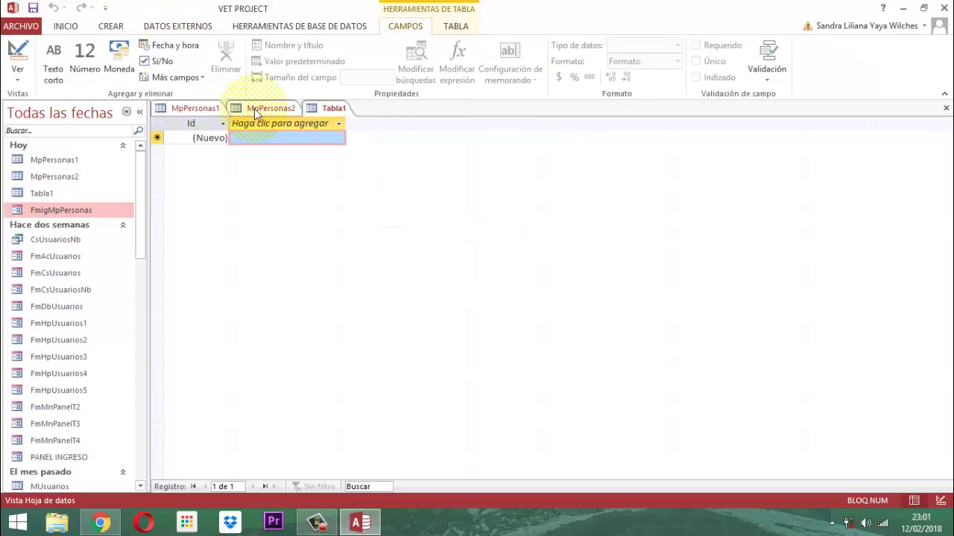
{"action": "right_click", "coordinate": [333, 108]}
{"action": "left_click", "coordinate": [365, 113]}
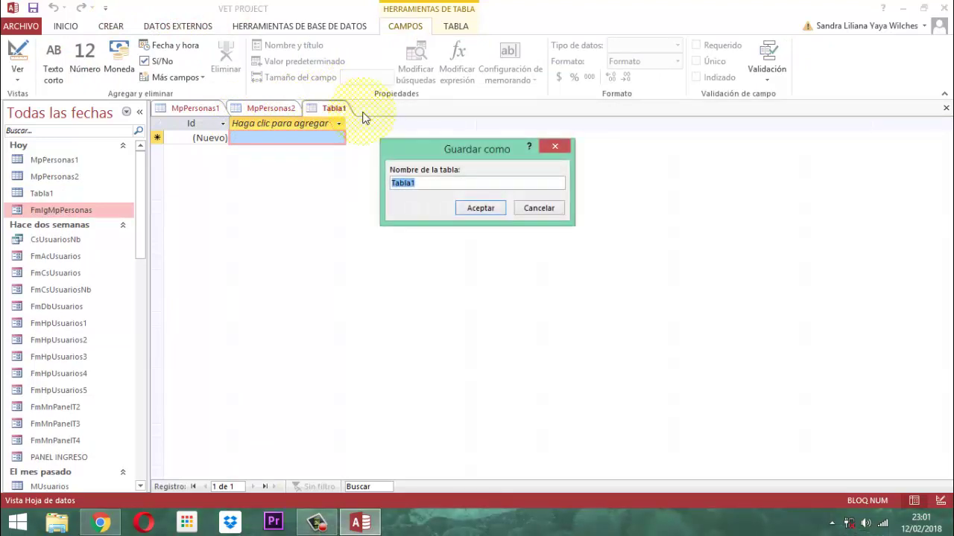
{"action": "type", "text": "MpPersonas3"}
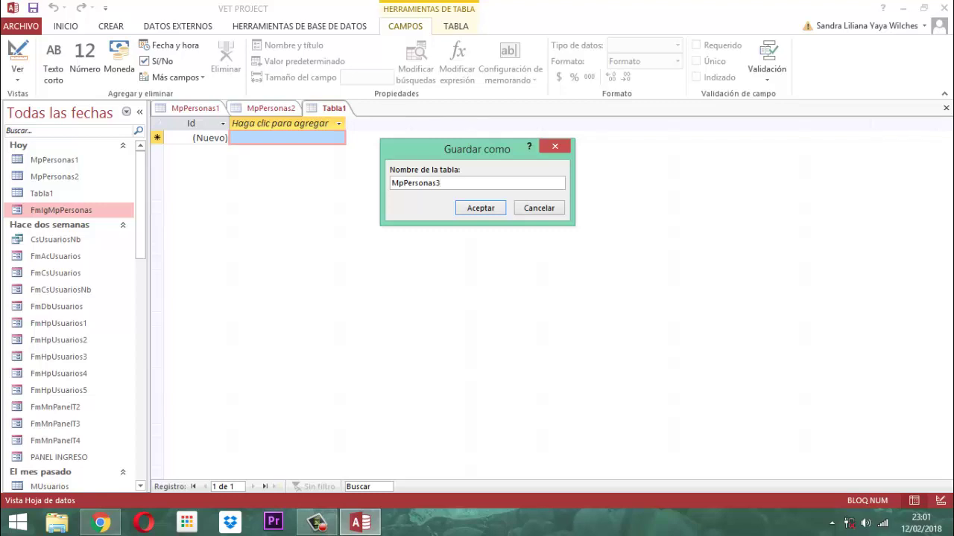
{"action": "left_click", "coordinate": [481, 208]}
Add a fourth new table and save it under the name MpPersonas4
{"action": "left_click", "coordinate": [114, 28]}
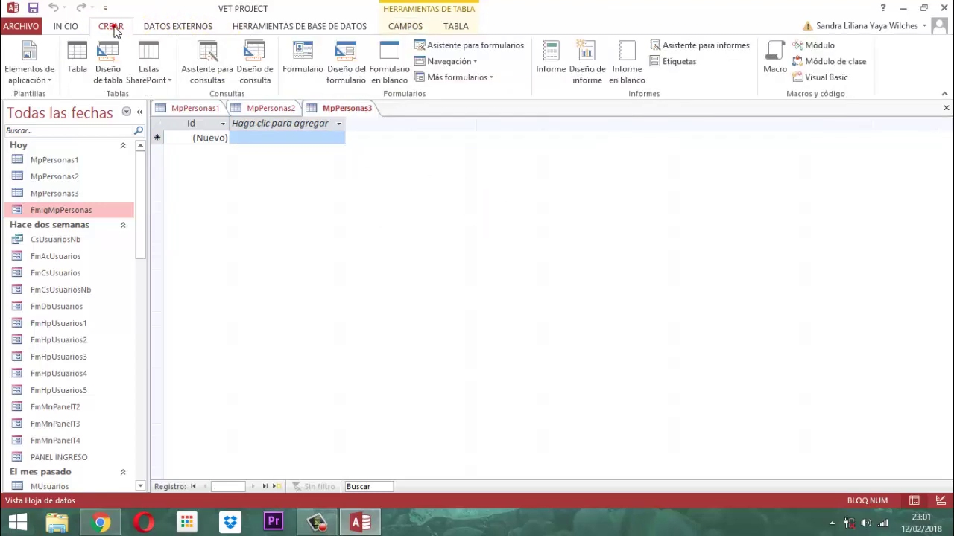
{"action": "left_click", "coordinate": [77, 60]}
{"action": "right_click", "coordinate": [408, 109]}
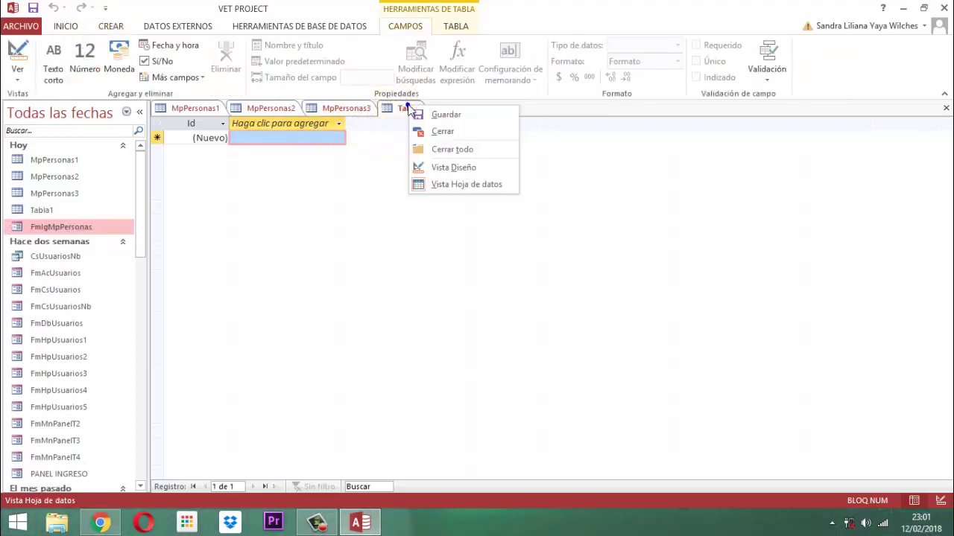
{"action": "left_click", "coordinate": [446, 114]}
{"action": "type", "text": "M"}
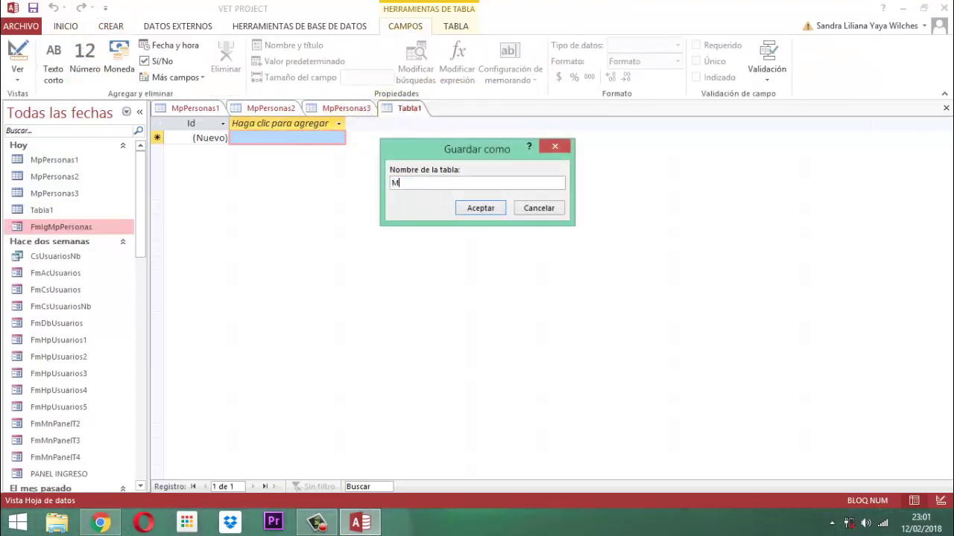
{"action": "type", "text": "pPersonas4"}
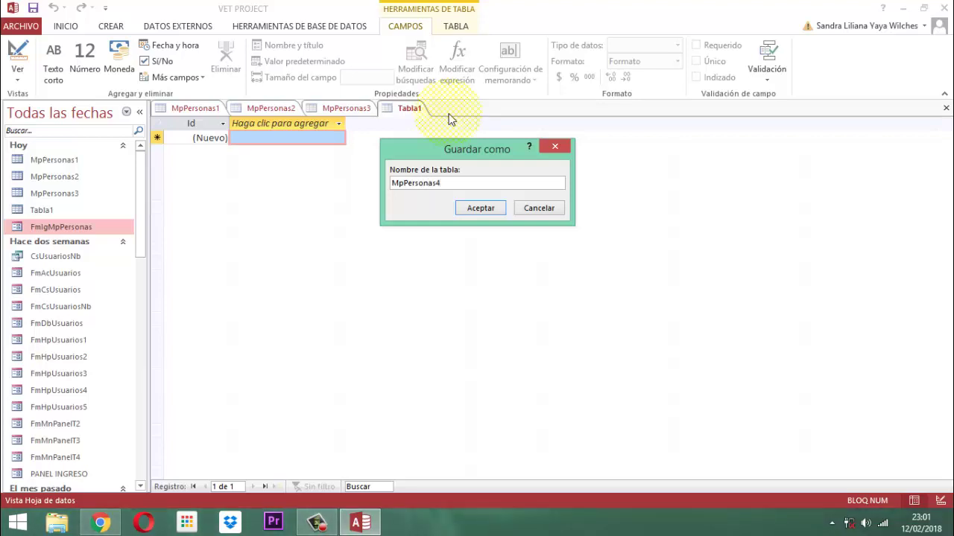
{"action": "left_click", "coordinate": [479, 210]}
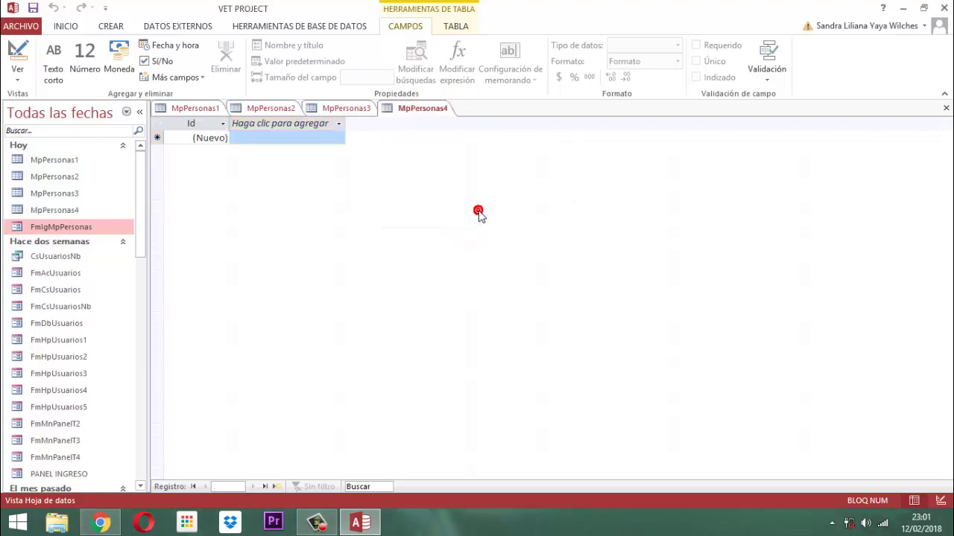
Create a fifth new table in the database and save it as MpPersonas5
{"action": "left_click", "coordinate": [111, 26]}
{"action": "left_click", "coordinate": [78, 69]}
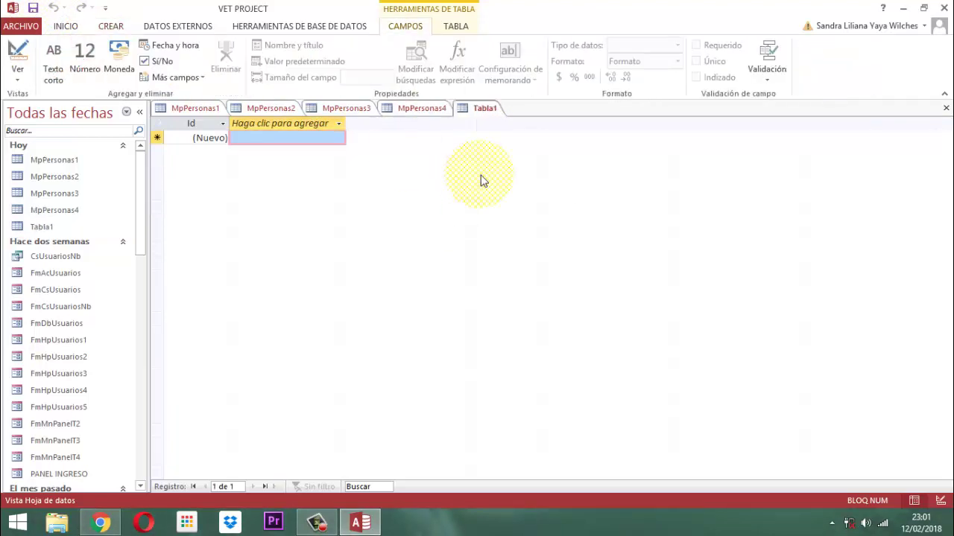
{"action": "right_click", "coordinate": [485, 109]}
{"action": "left_click", "coordinate": [538, 117]}
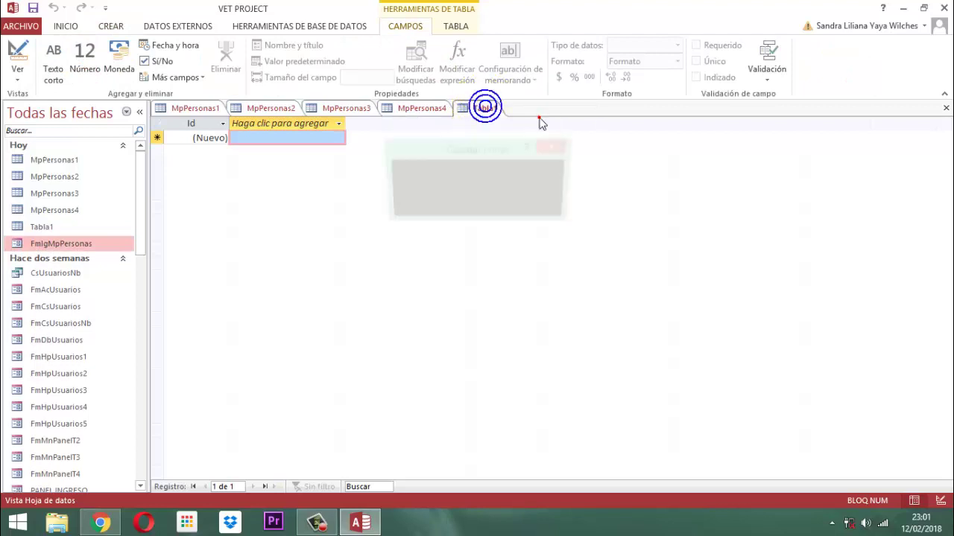
{"action": "type", "text": "MpPersonas"}
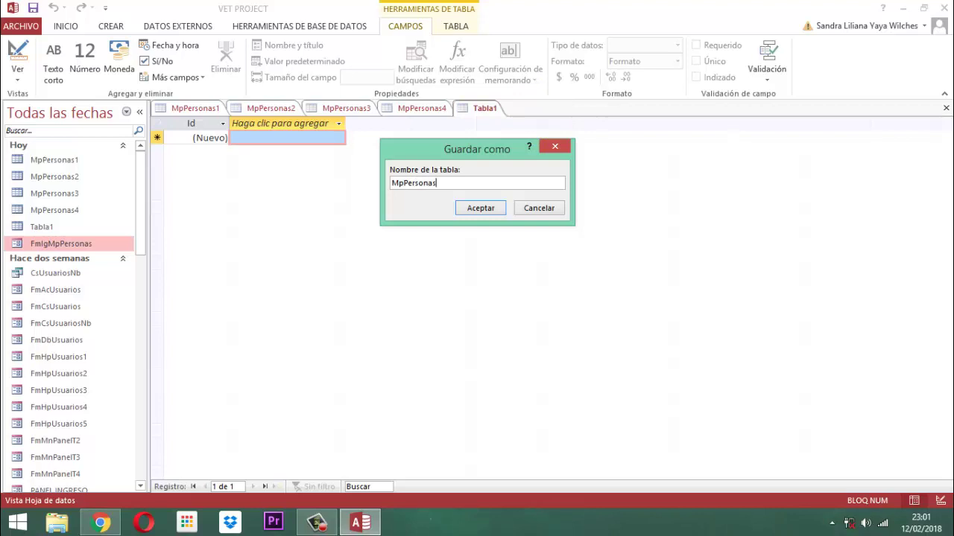
{"action": "type", "text": "5"}
{"action": "left_click", "coordinate": [486, 211]}
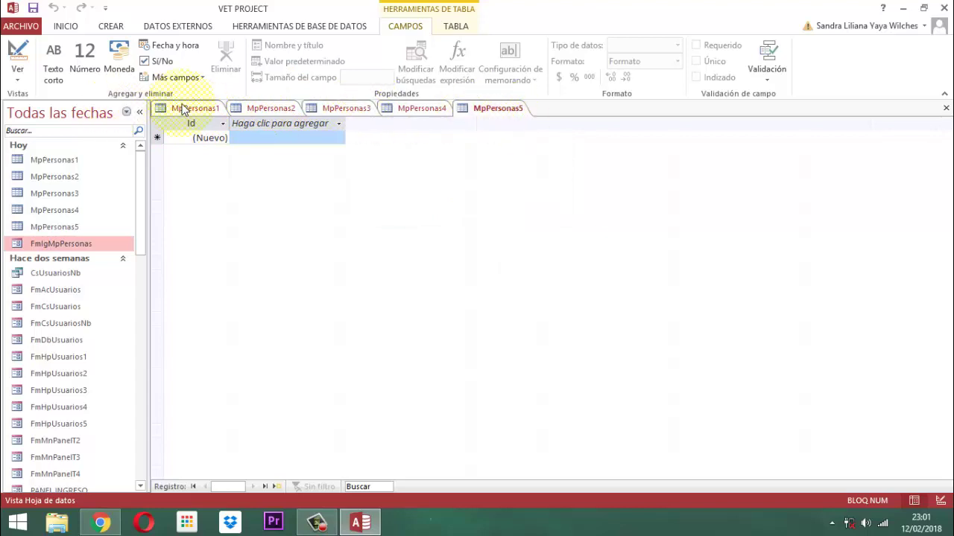
Close all open tables and filter the database object list by MpPersonas
{"action": "right_click", "coordinate": [339, 111]}
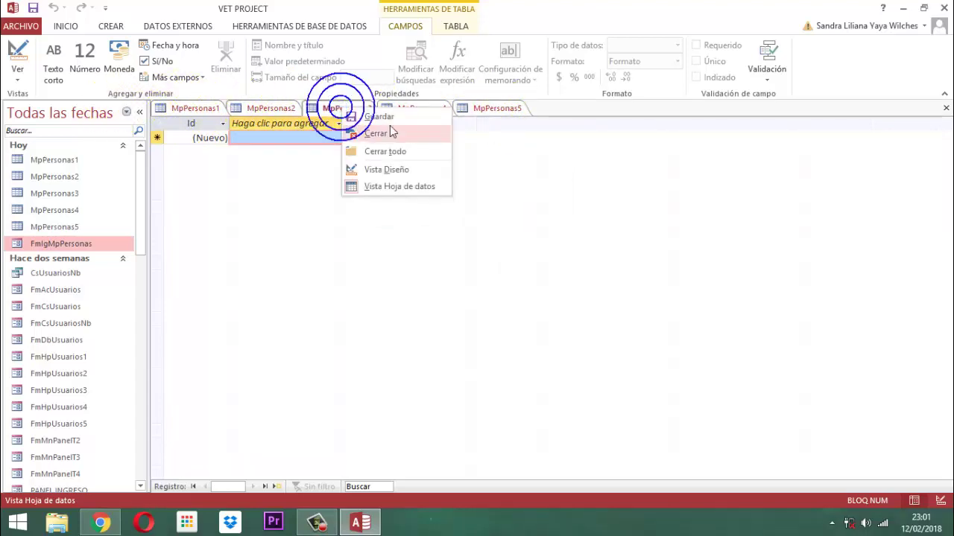
{"action": "left_click", "coordinate": [395, 153]}
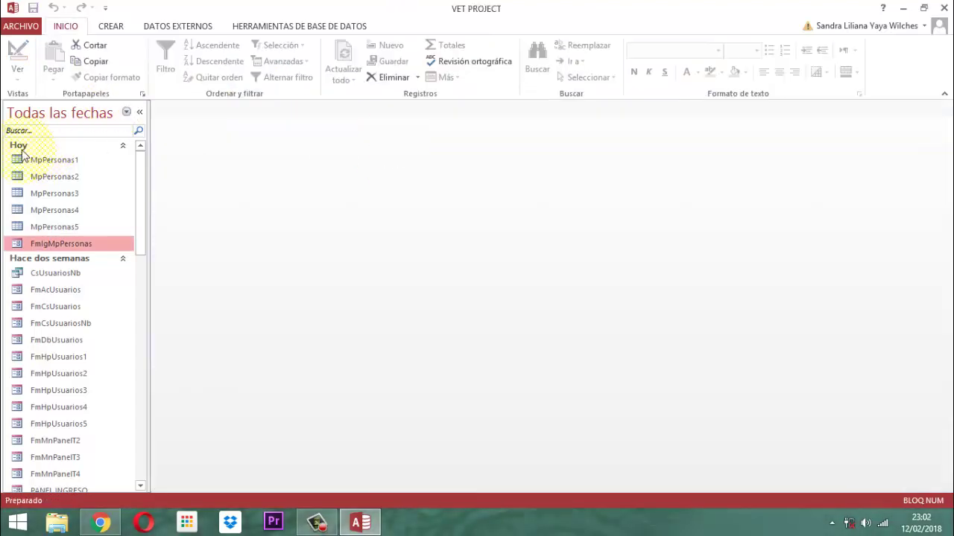
{"action": "left_click", "coordinate": [72, 132]}
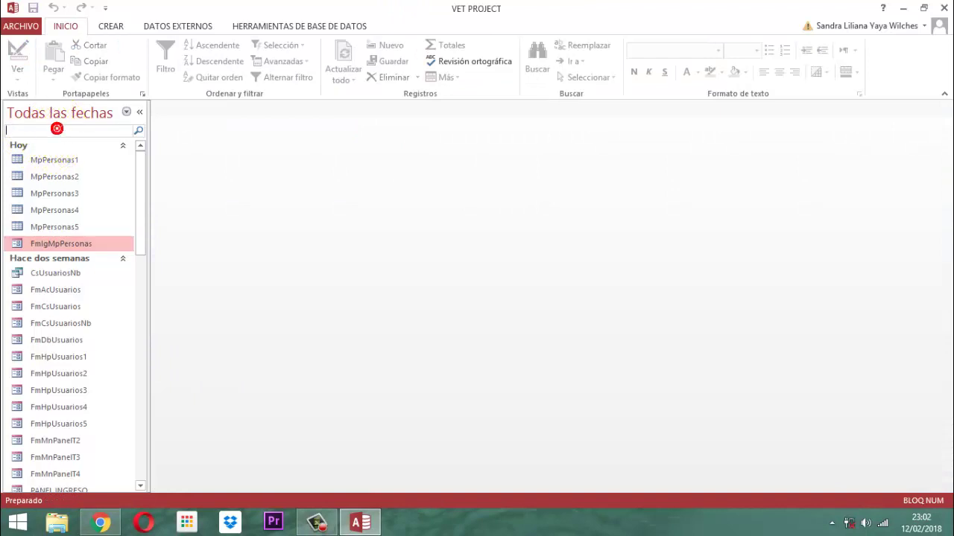
{"action": "type", "text": "MpPersonas"}
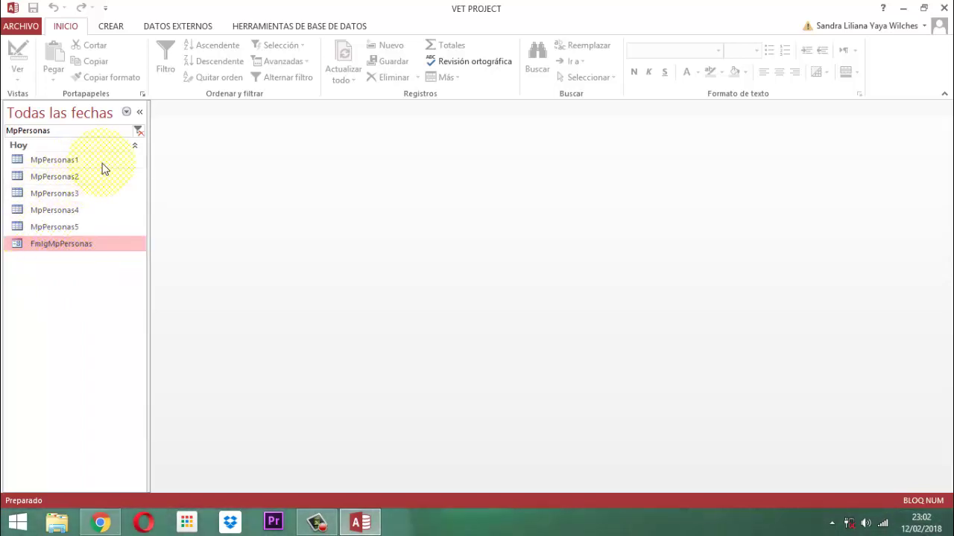
Open MpPersonas1 in Design view, rename its primary key field to IDPER and set its data type to Número
{"action": "left_click", "coordinate": [68, 160]}
{"action": "right_click", "coordinate": [68, 162]}
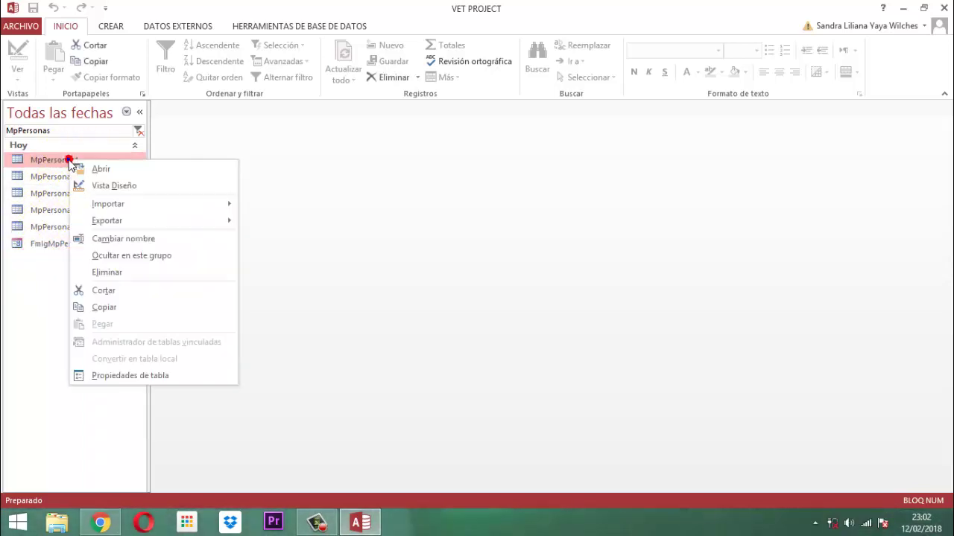
{"action": "left_click", "coordinate": [114, 192]}
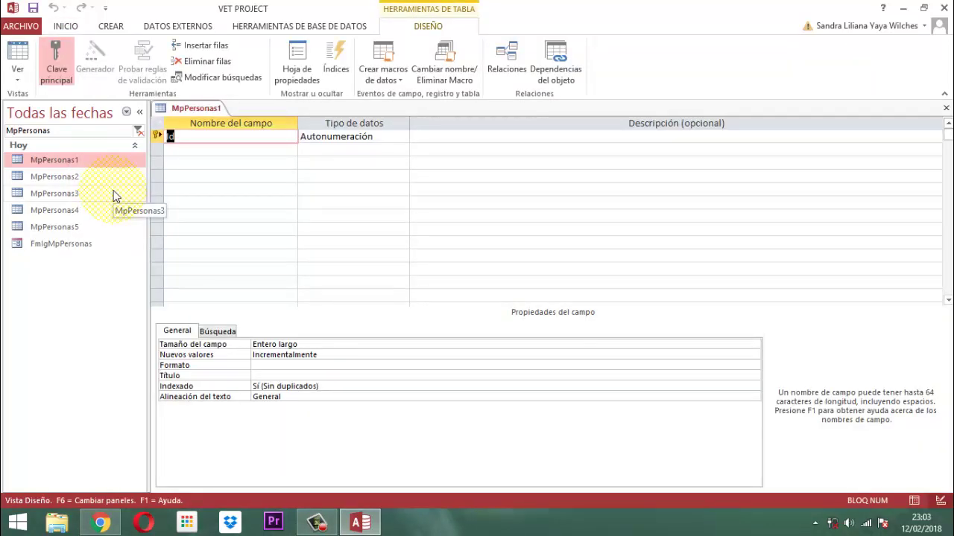
{"action": "key", "text": "Caps_Lock"}
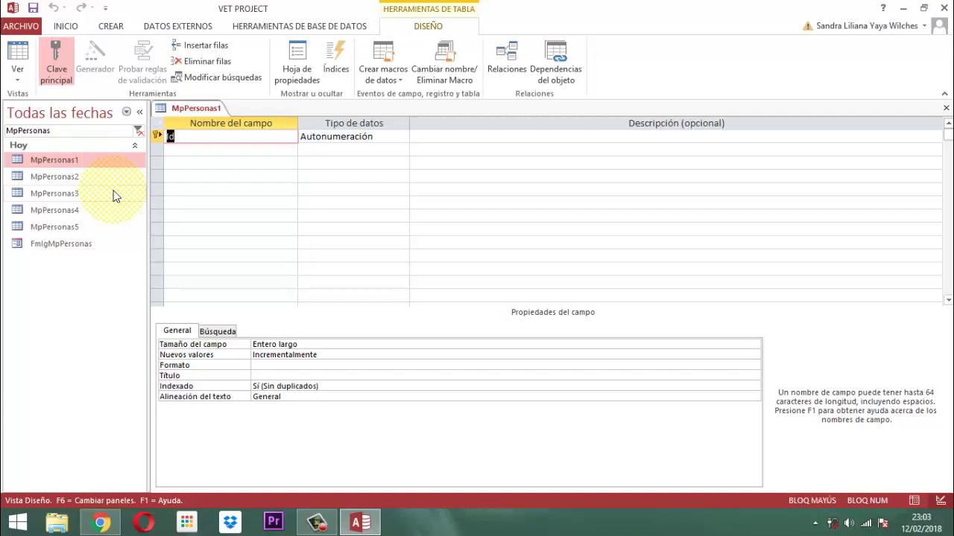
{"action": "type", "text": "IDPER"}
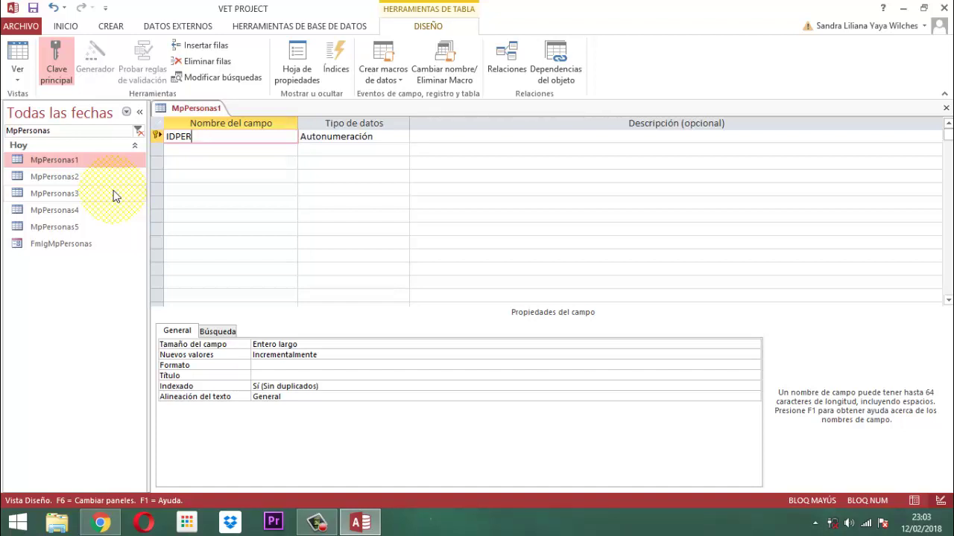
{"action": "key", "text": "Tab"}
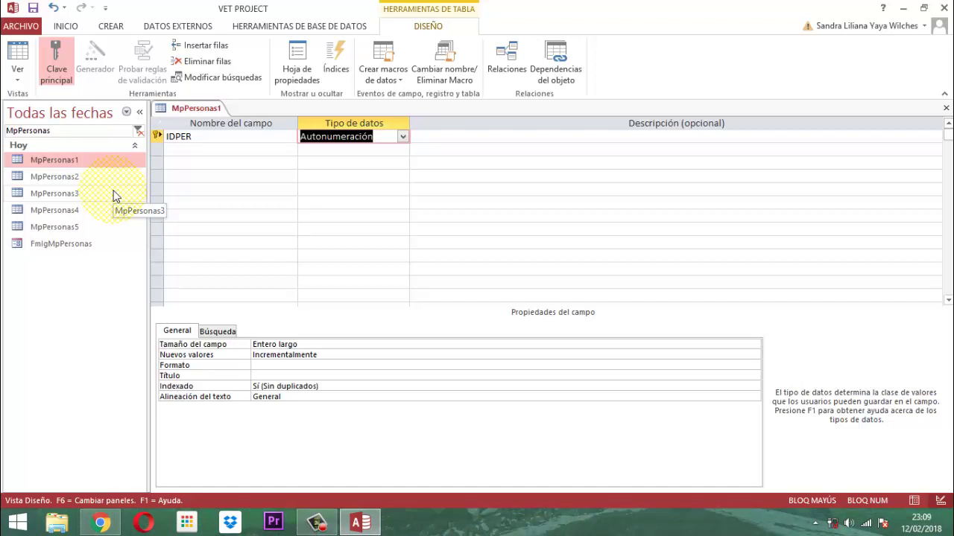
{"action": "type", "text": "Número"}
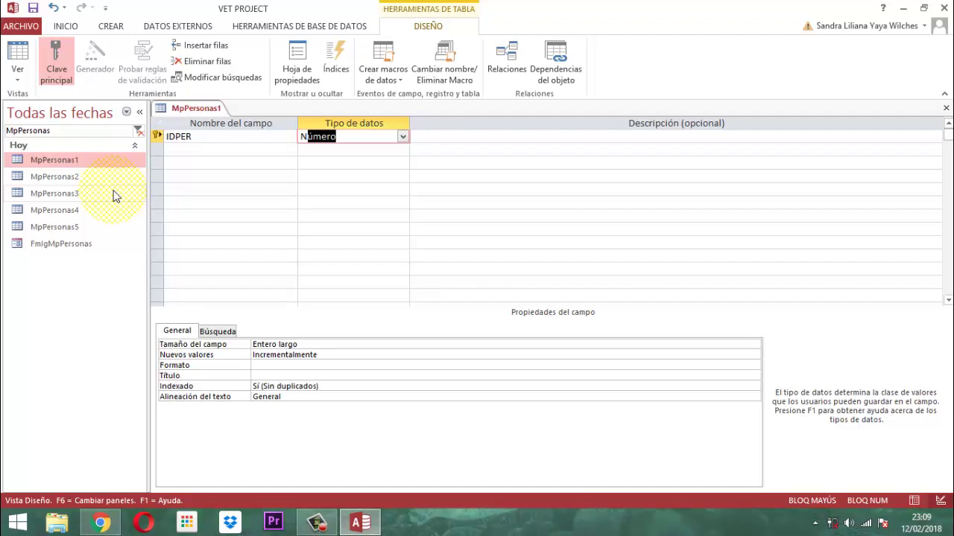
{"action": "key", "text": "Tab"}
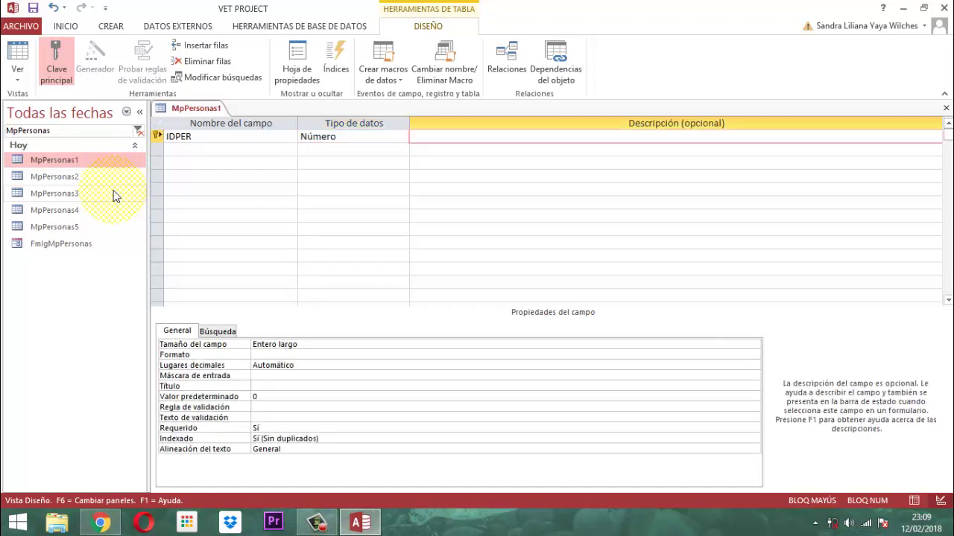
{"action": "key", "text": "Tab"}
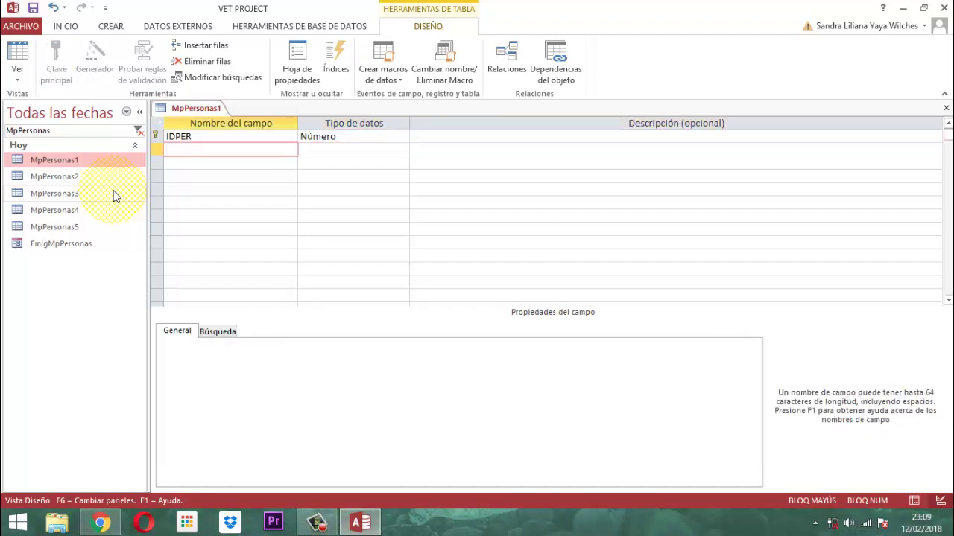
Add a second field named TPERSONA with the data type Número to MpPersonas1
{"action": "type", "text": "TPERSONA"}
{"action": "key", "text": "Tab"}
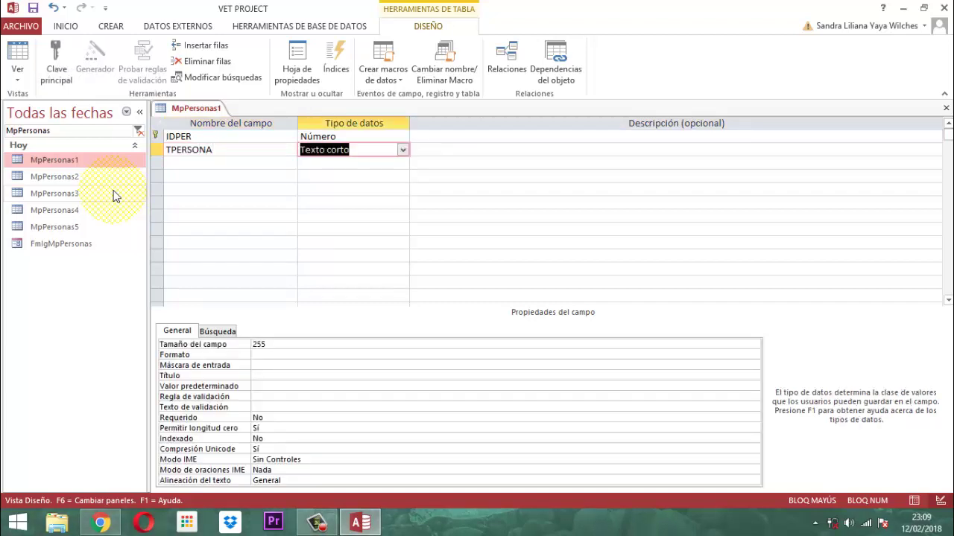
{"action": "type", "text": "Número"}
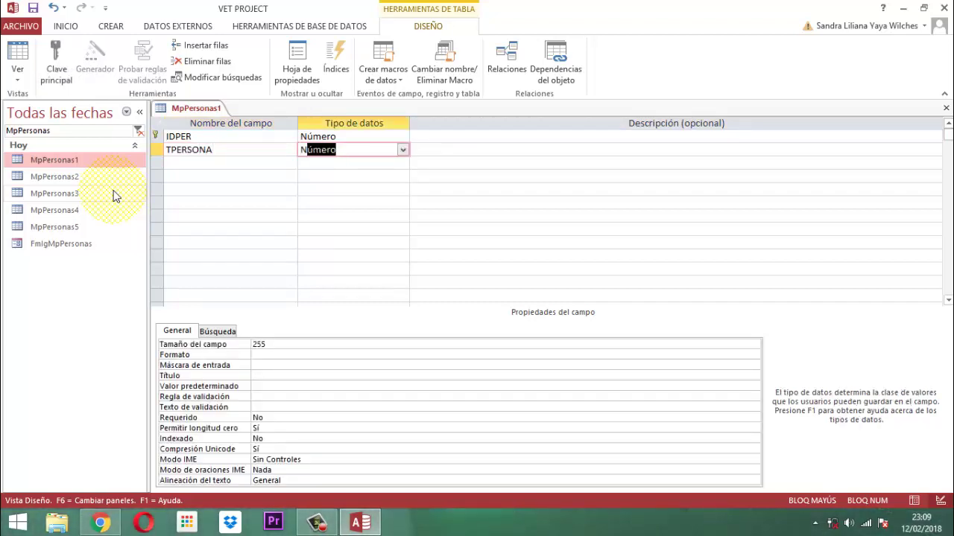
{"action": "key", "text": "Tab"}
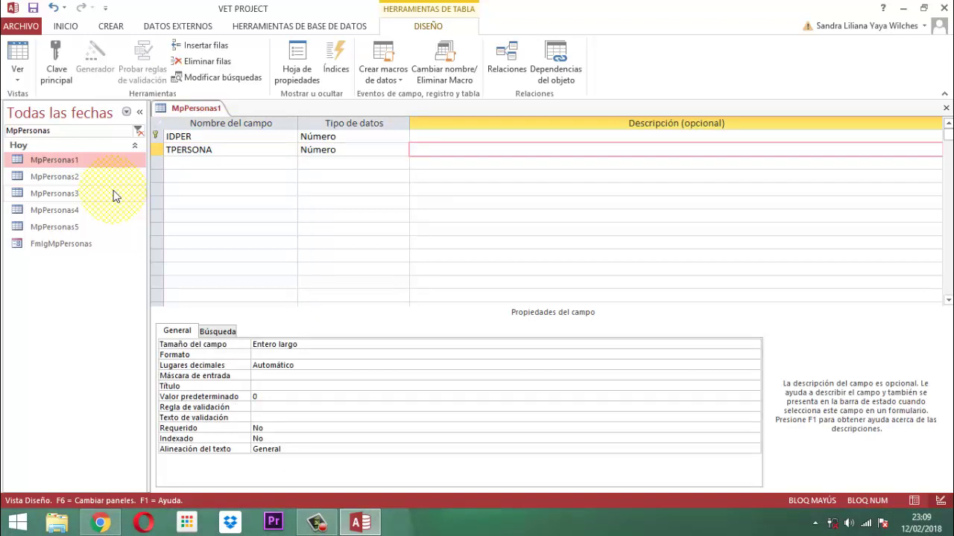
Set the field size of TPERSONA to Byte
{"action": "left_click", "coordinate": [217, 144]}
{"action": "left_click", "coordinate": [211, 137]}
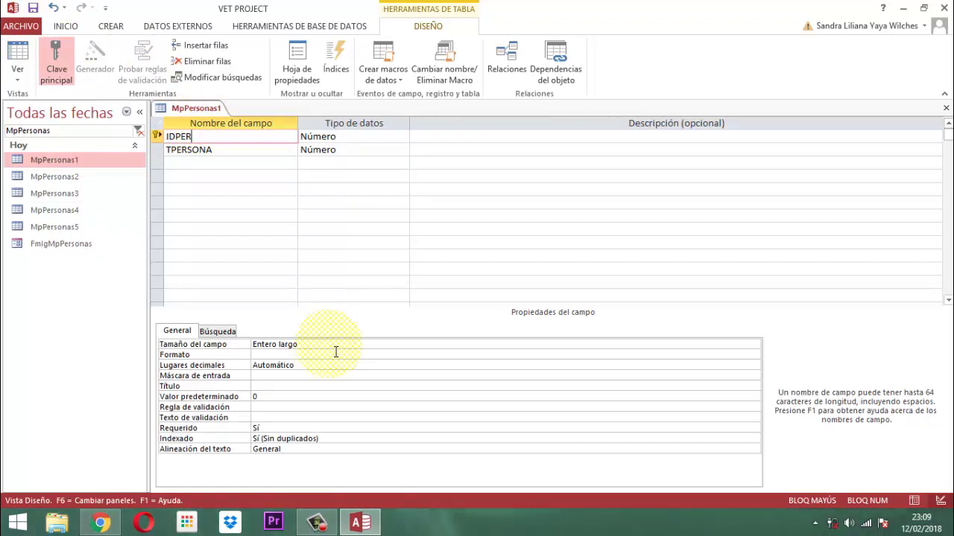
{"action": "left_click", "coordinate": [227, 153]}
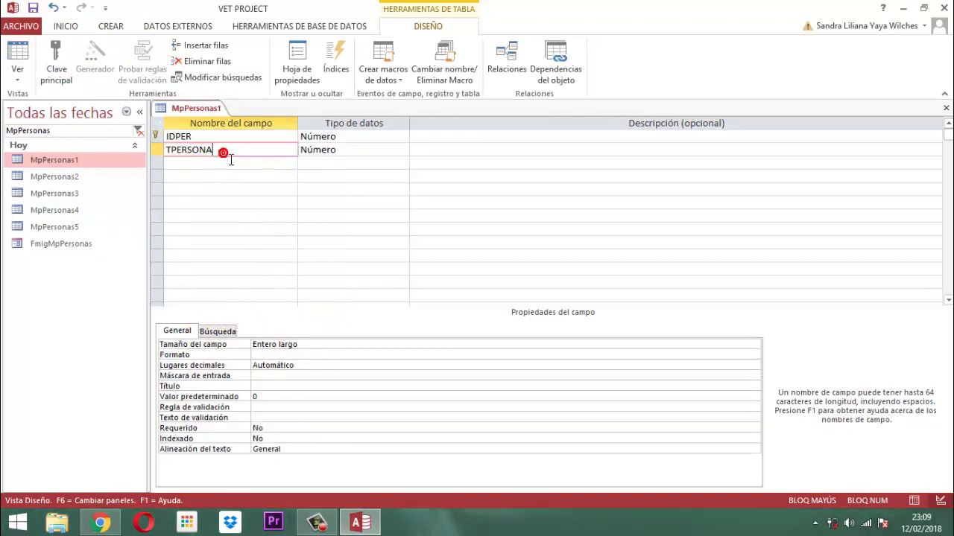
{"action": "left_click", "coordinate": [325, 346]}
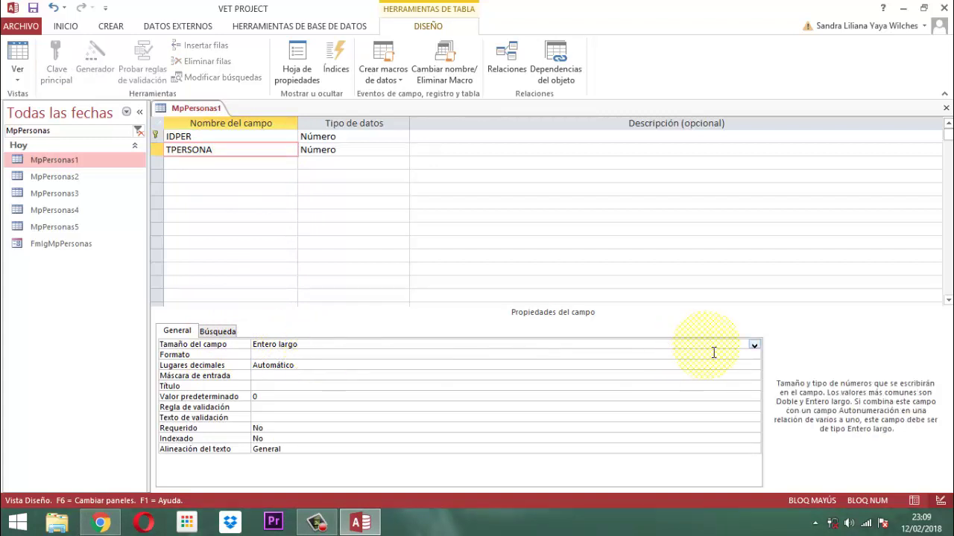
{"action": "left_click", "coordinate": [754, 345]}
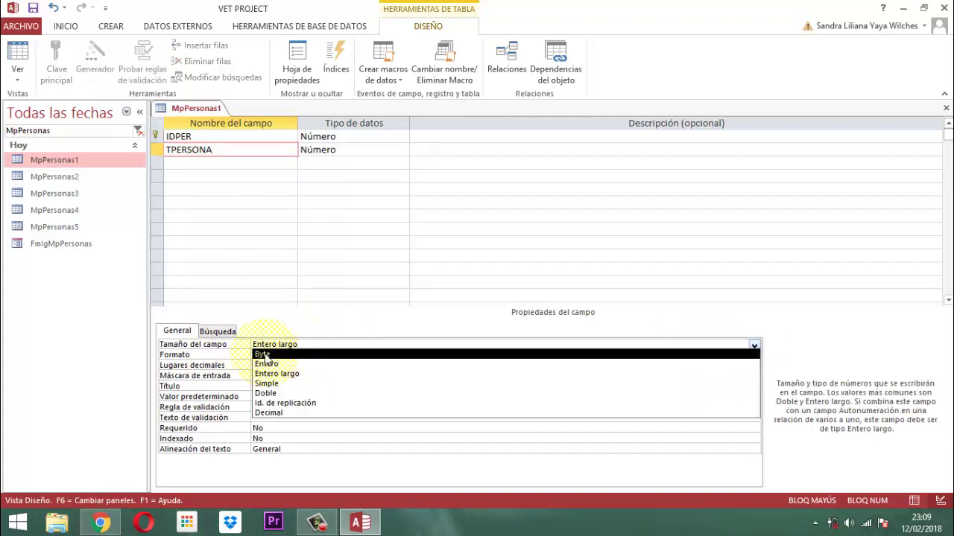
{"action": "left_click", "coordinate": [264, 355]}
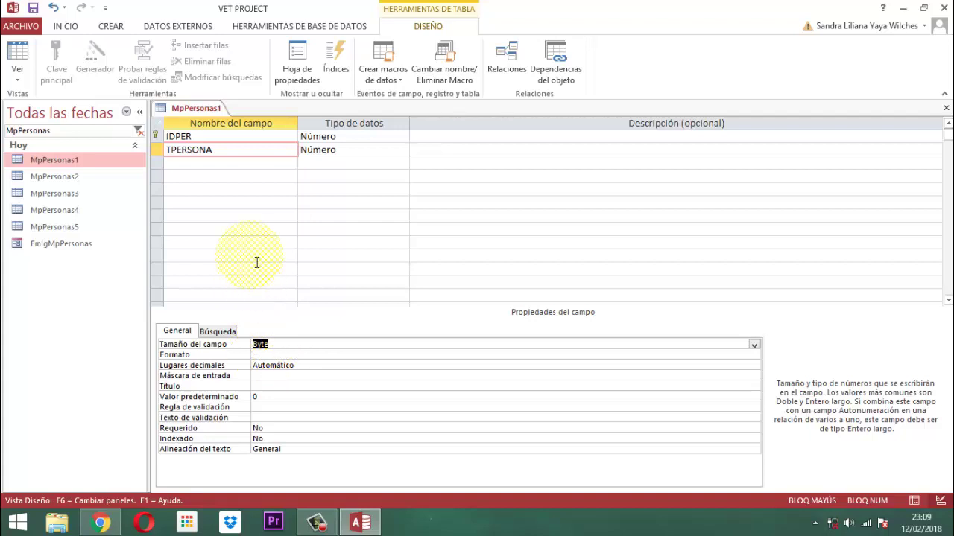
{"action": "left_click", "coordinate": [444, 151]}
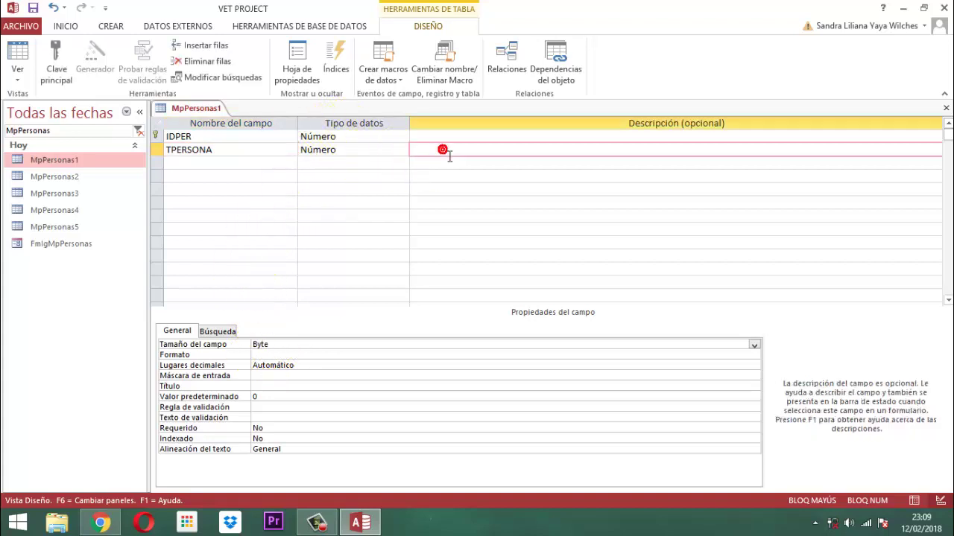
Add a third field named FECREG with the data type Fecha/Hora and the Fecha corta format
{"action": "key", "text": "Return"}
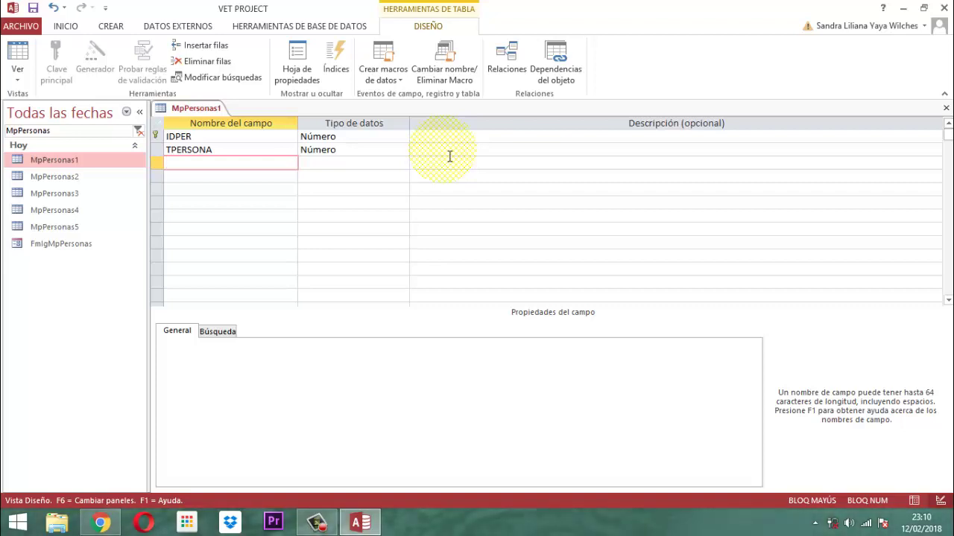
{"action": "type", "text": "FECREG"}
{"action": "key", "text": "Return"}
{"action": "type", "text": "Fecha/Hora"}
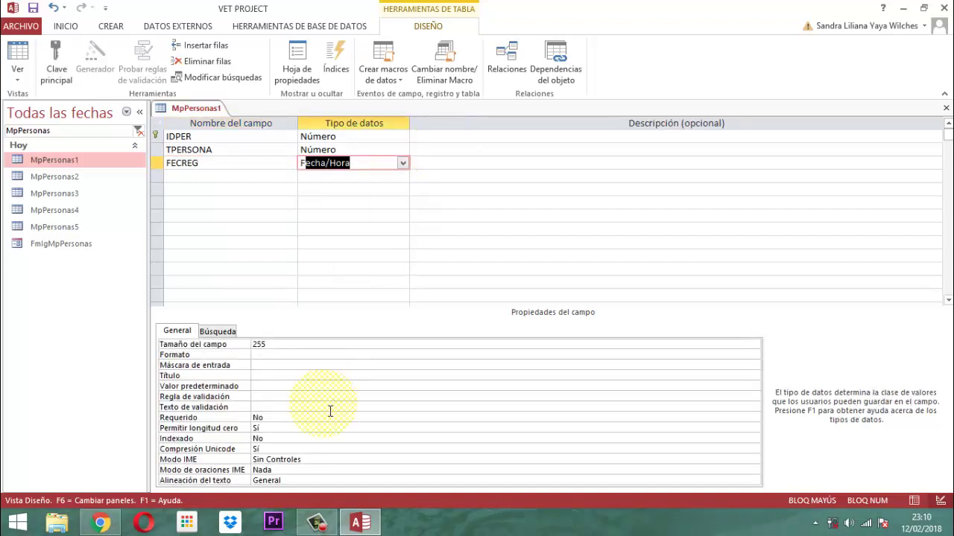
{"action": "key", "text": "Return"}
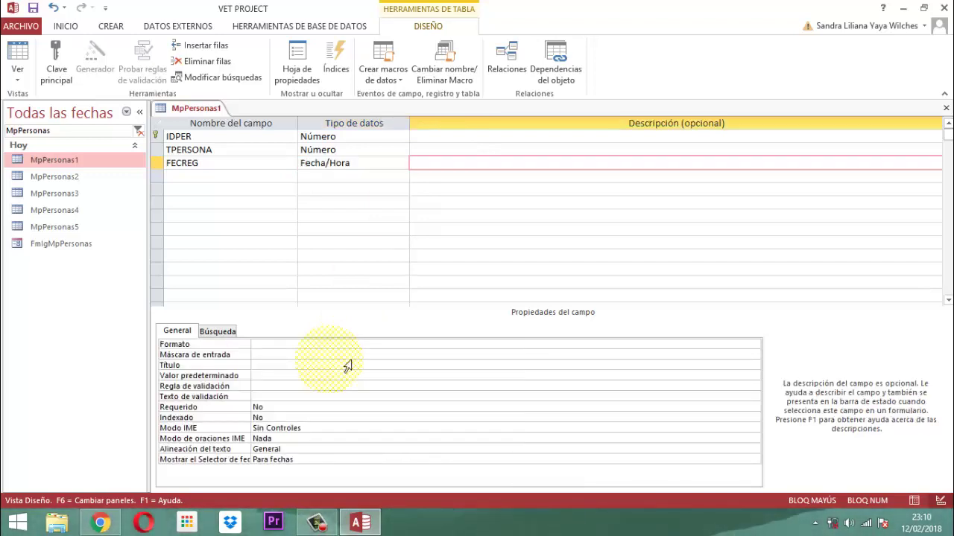
{"action": "left_click", "coordinate": [276, 345]}
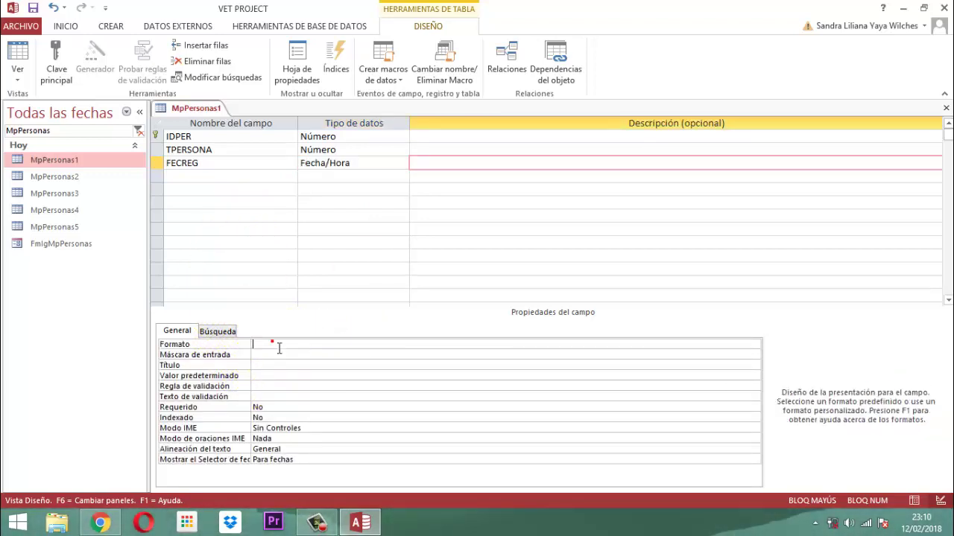
{"action": "left_click", "coordinate": [753, 346]}
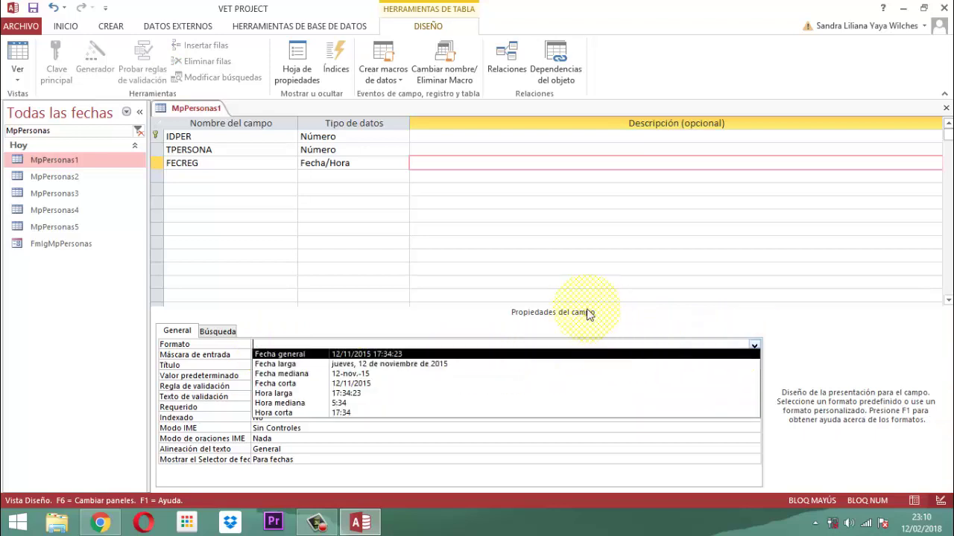
{"action": "left_click", "coordinate": [343, 384]}
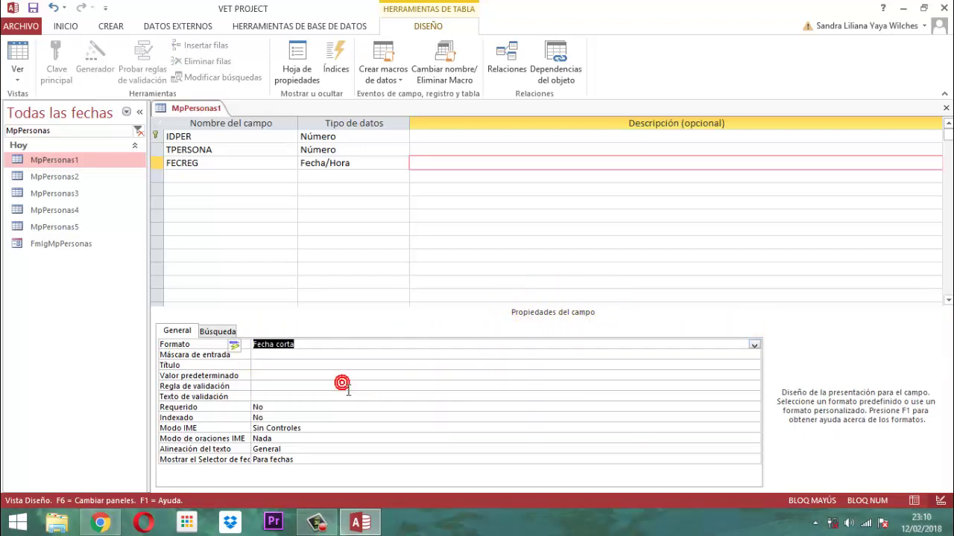
Save the table and give FECREG the Fecha corta input mask using the input mask wizard
{"action": "left_click", "coordinate": [278, 355]}
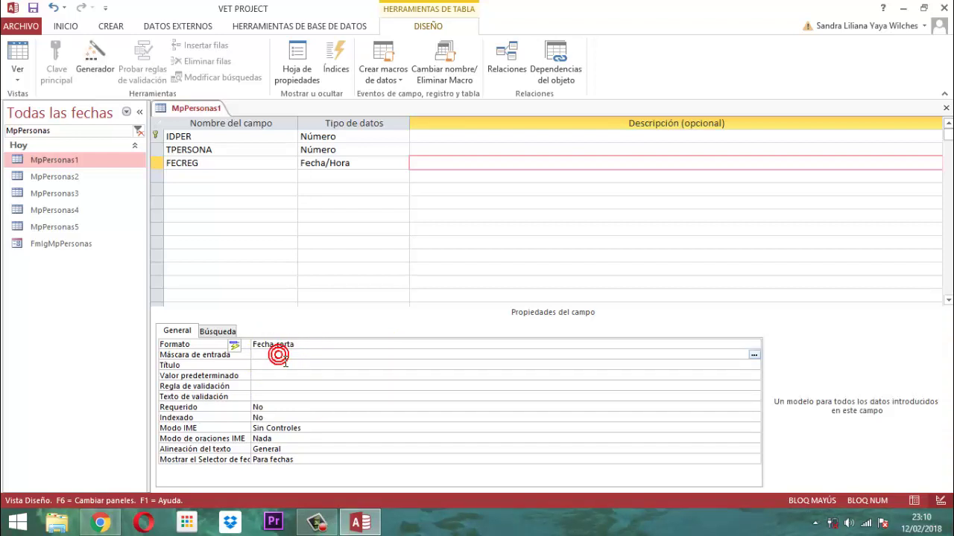
{"action": "left_click", "coordinate": [754, 356]}
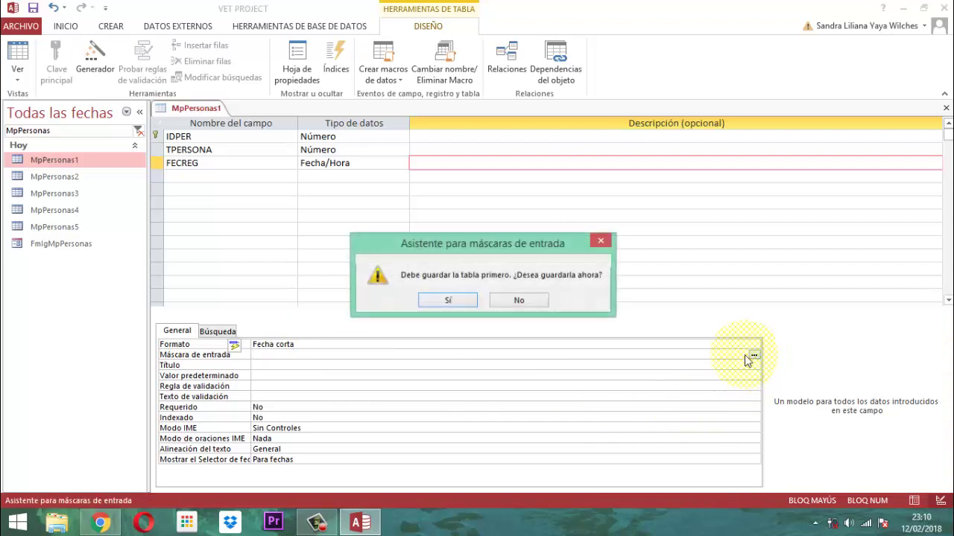
{"action": "left_click", "coordinate": [448, 303]}
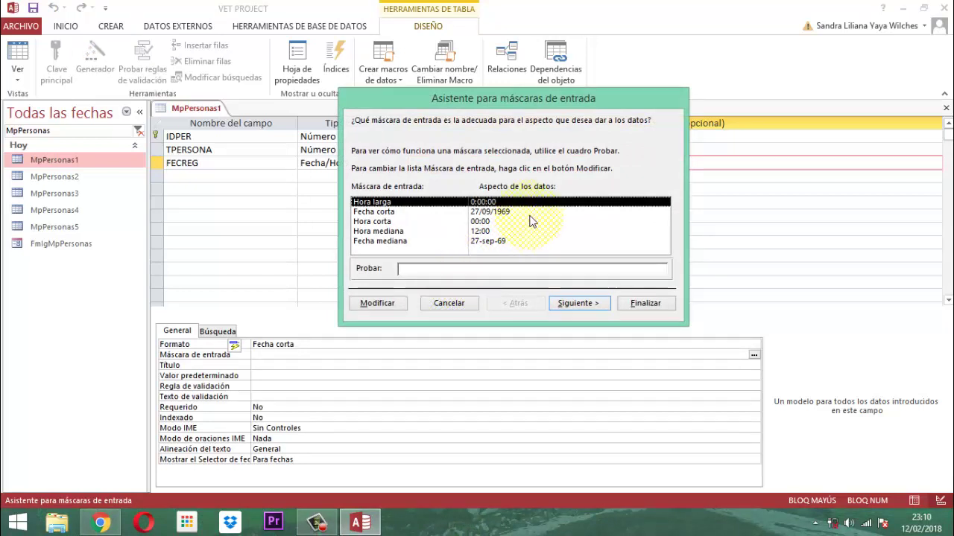
{"action": "left_click", "coordinate": [495, 212]}
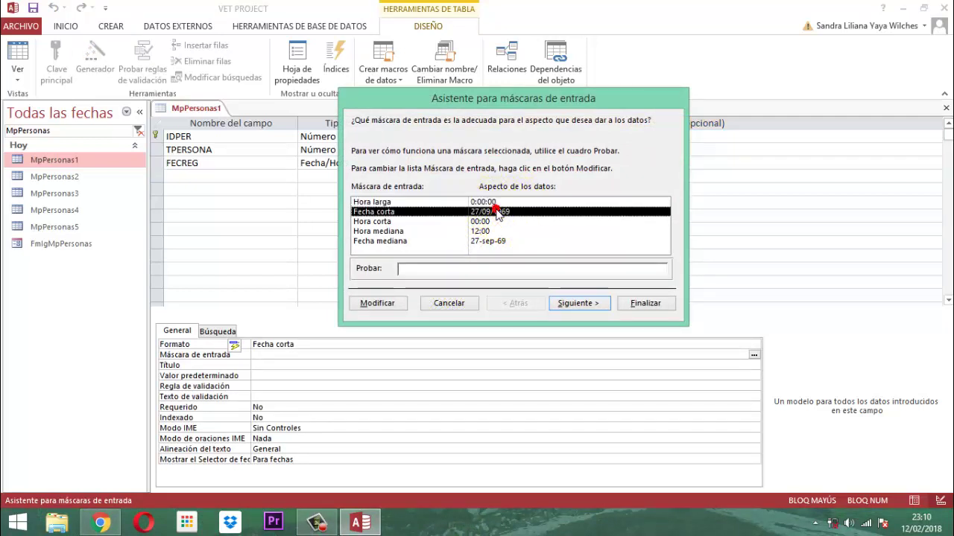
{"action": "left_click", "coordinate": [575, 304]}
{"action": "left_click", "coordinate": [574, 304]}
{"action": "left_click", "coordinate": [639, 302]}
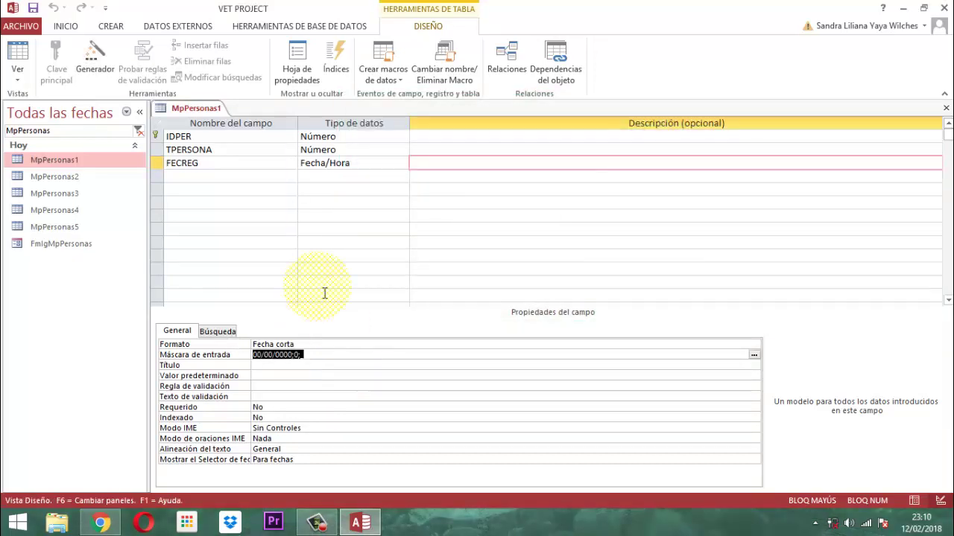
Add a fourth field named NOMBREPER with the data type Texto corto to MpPersonas1
{"action": "left_click", "coordinate": [171, 176]}
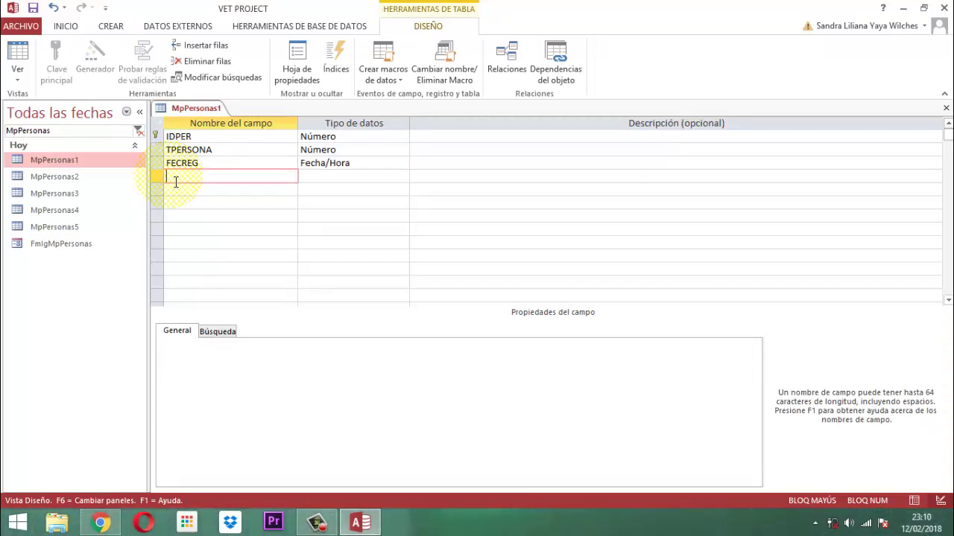
{"action": "type", "text": "NOMBREPER"}
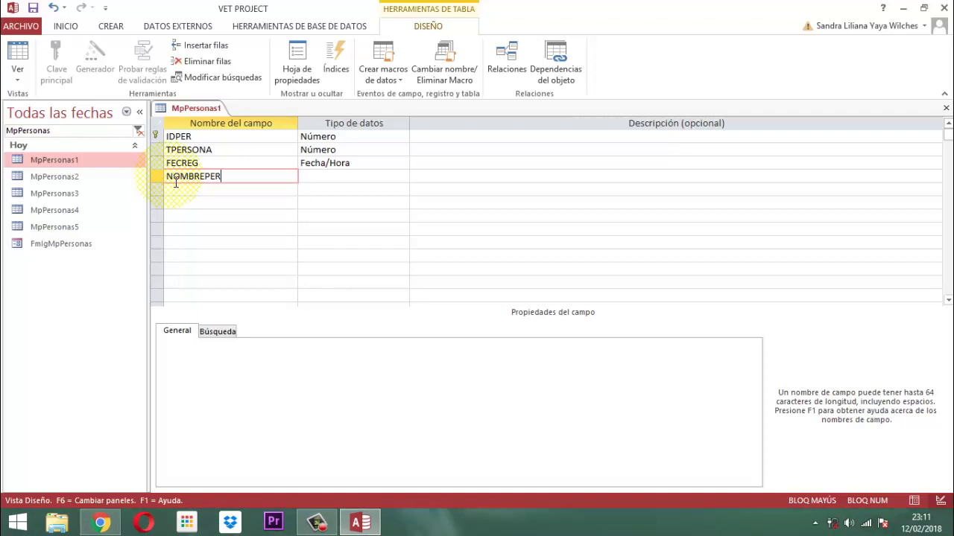
{"action": "key", "text": "Tab"}
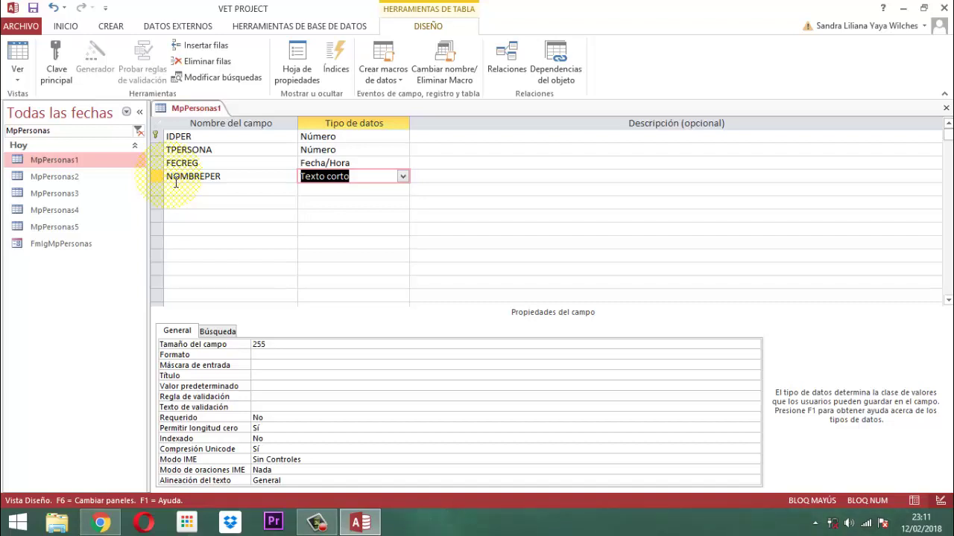
{"action": "key", "text": "Tab"}
{"action": "key", "text": "Tab"}
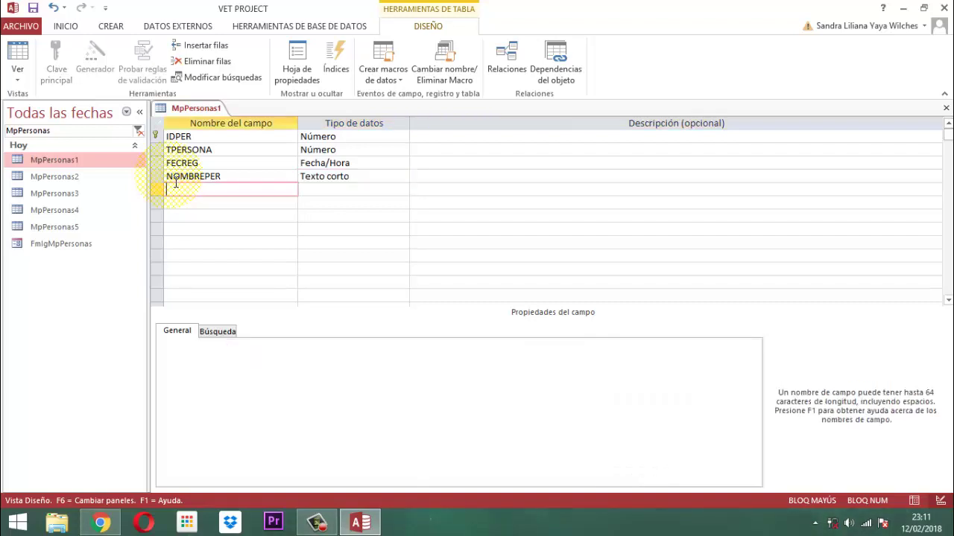
Set the field size of NOMBREPER to 50 and its format to > @
{"action": "left_click", "coordinate": [245, 175]}
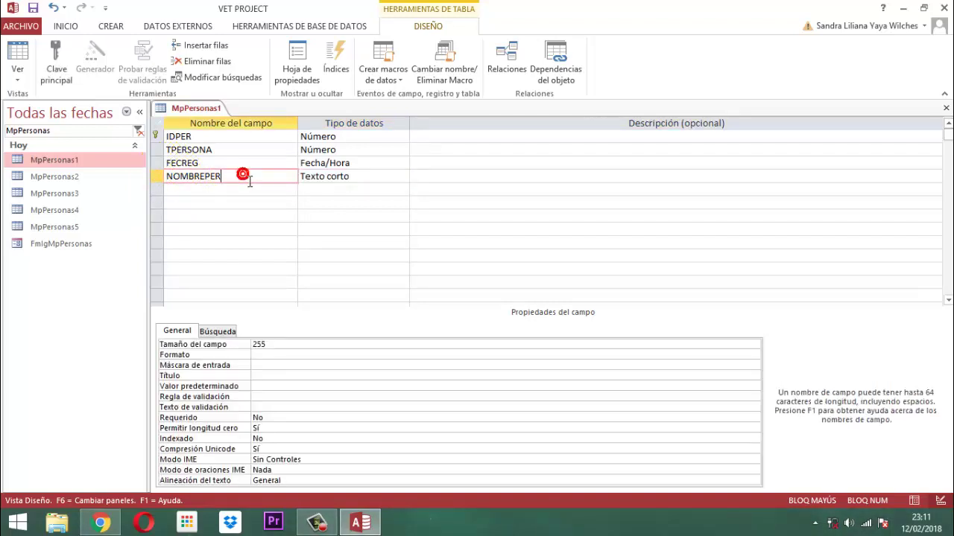
{"action": "left_click", "coordinate": [277, 345]}
{"action": "double_click", "coordinate": [273, 343]}
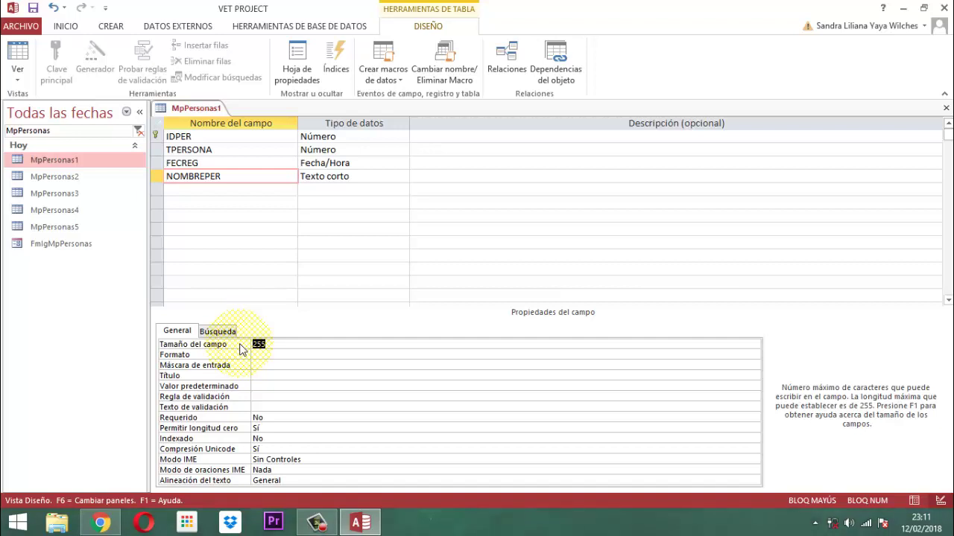
{"action": "type", "text": "50"}
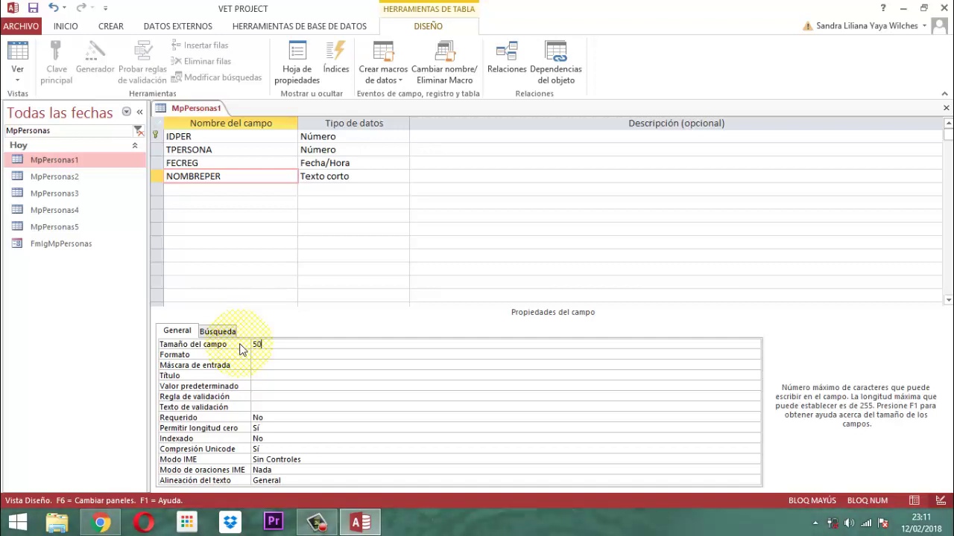
{"action": "key", "text": "Return"}
{"action": "type", "text": ">"}
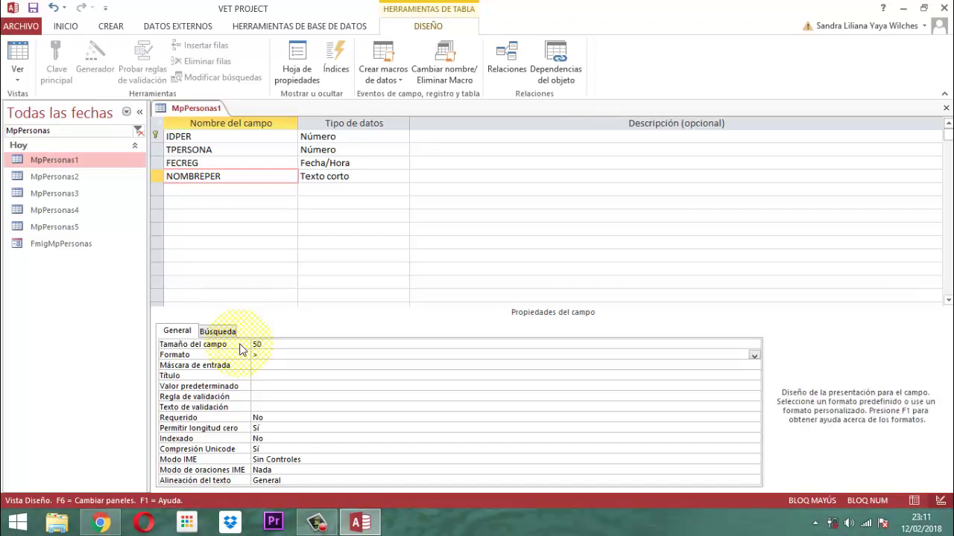
{"action": "type", "text": " @"}
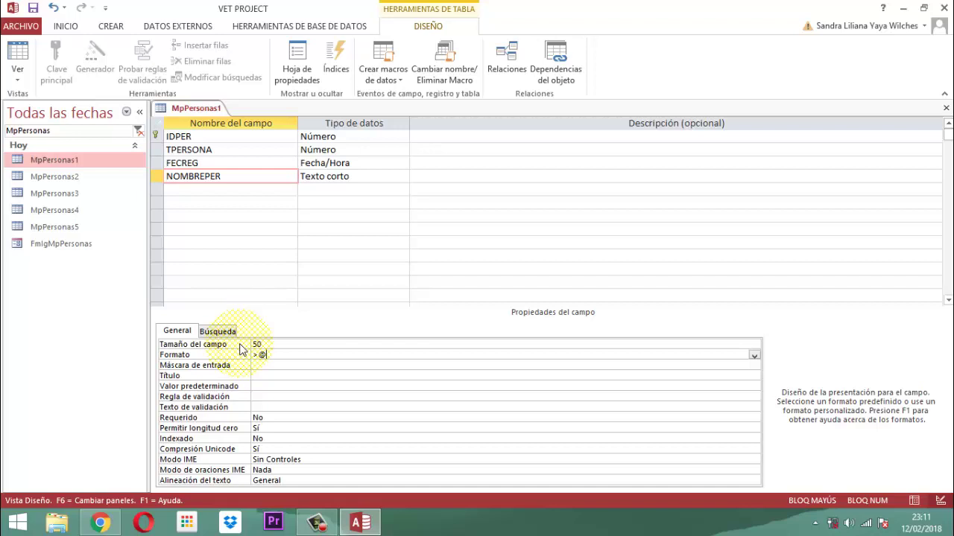
Add a fifth field named NITPER with the data type Texto corto and a field size of 20
{"action": "left_click", "coordinate": [179, 195]}
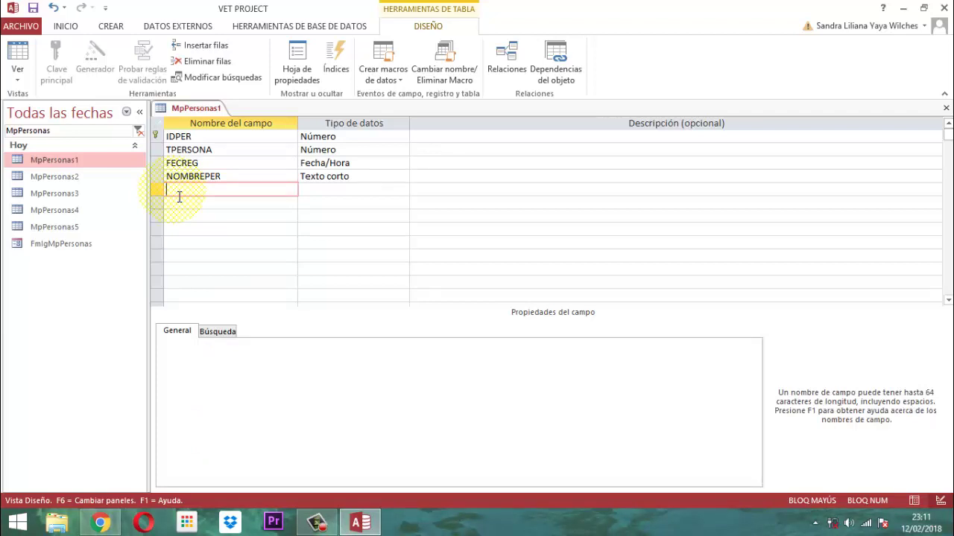
{"action": "type", "text": "NITPER"}
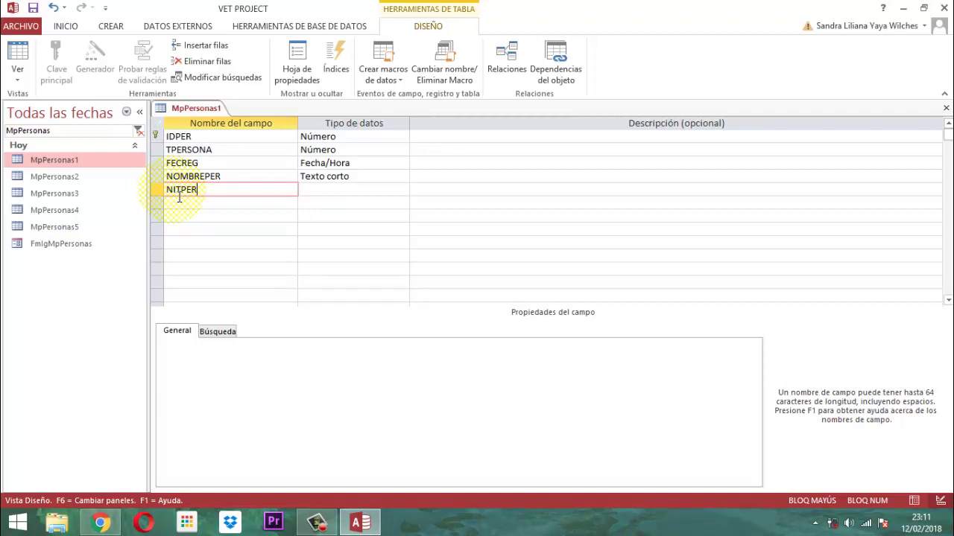
{"action": "key", "text": "Tab"}
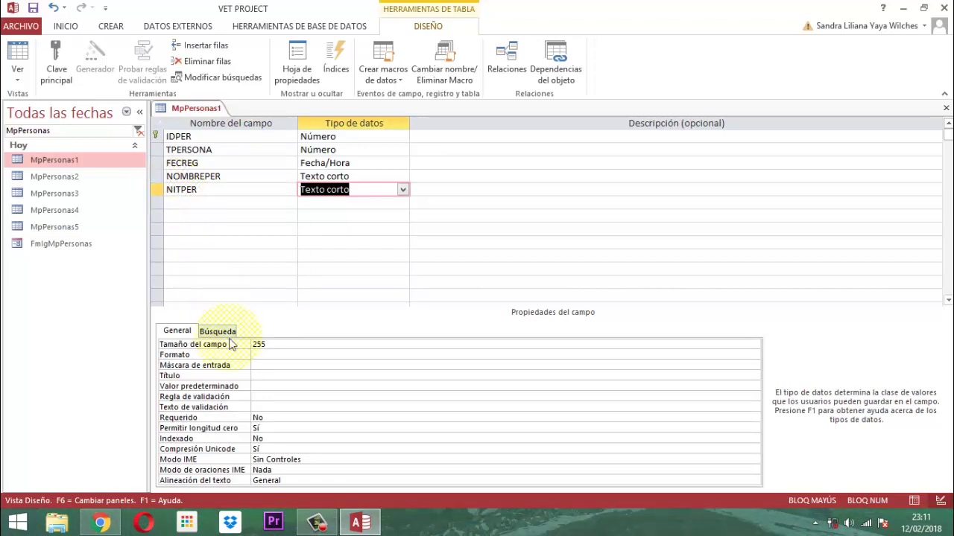
{"action": "double_click", "coordinate": [288, 347]}
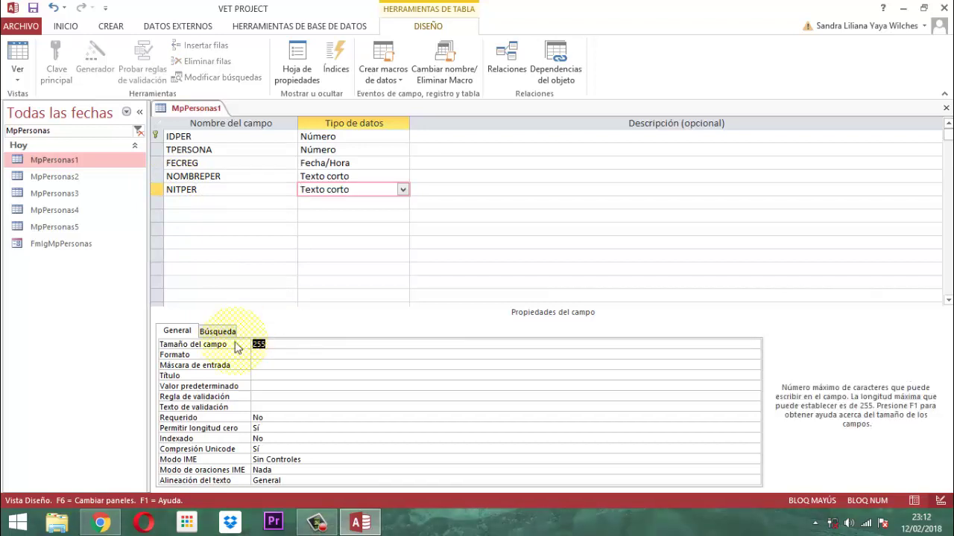
{"action": "type", "text": "20"}
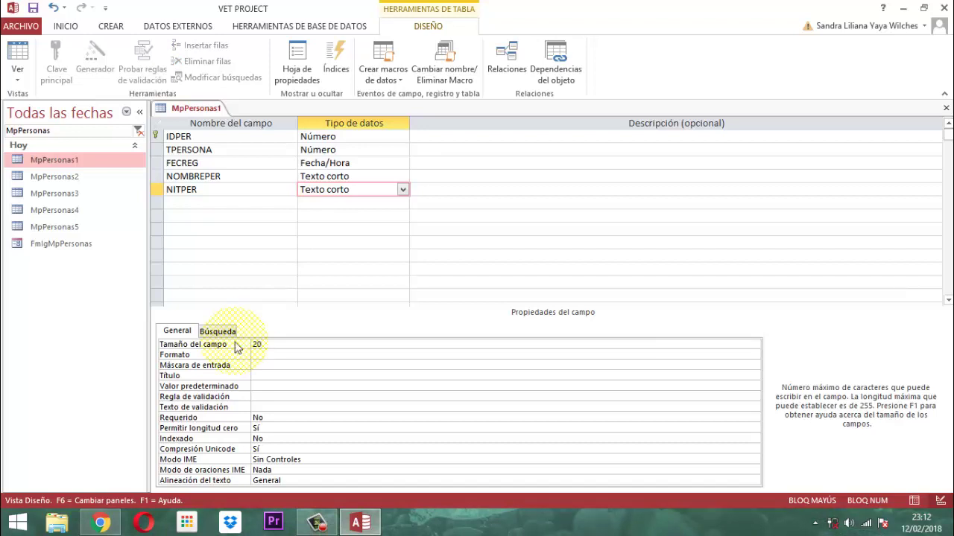
Add a sixth field named CELPER with the data type Texto corto and a field size of 15
{"action": "left_click", "coordinate": [177, 203]}
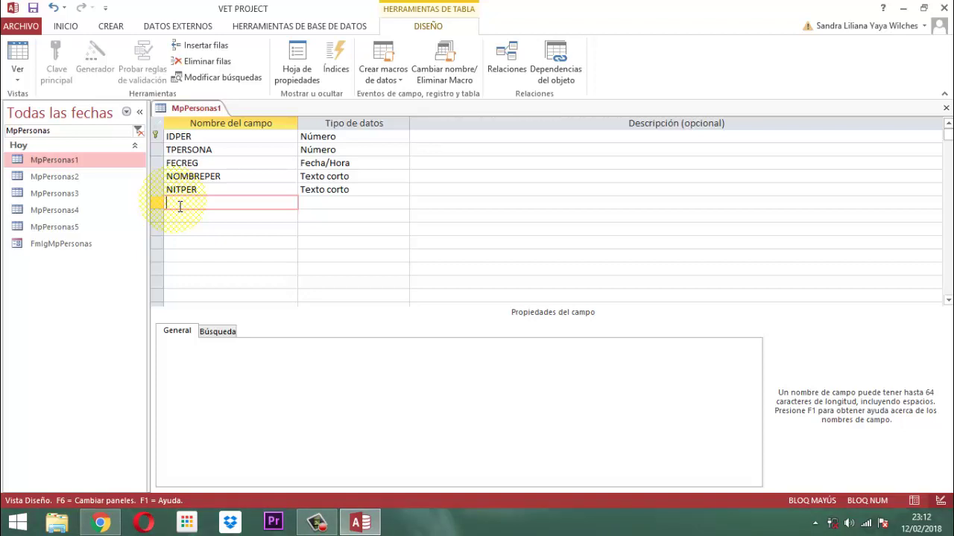
{"action": "type", "text": "CELPER"}
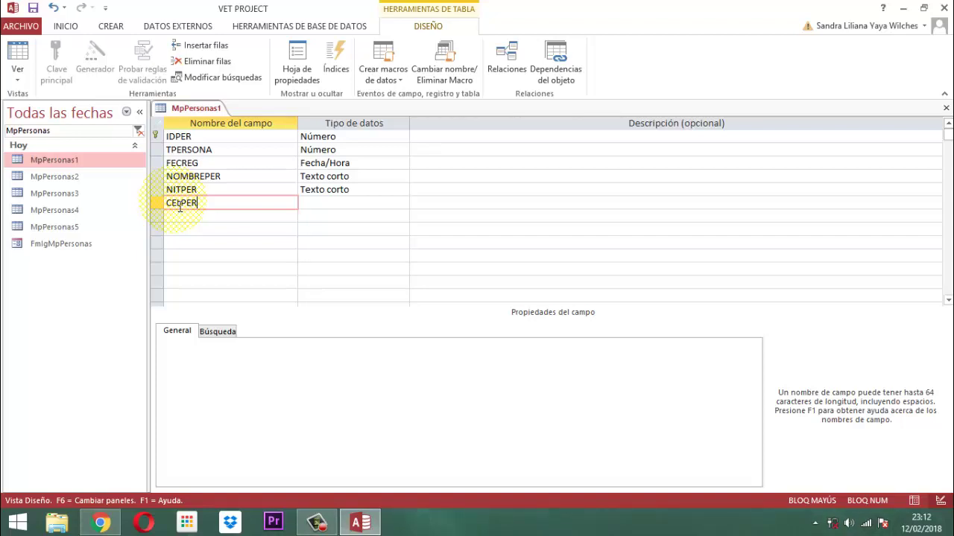
{"action": "key", "text": "Tab"}
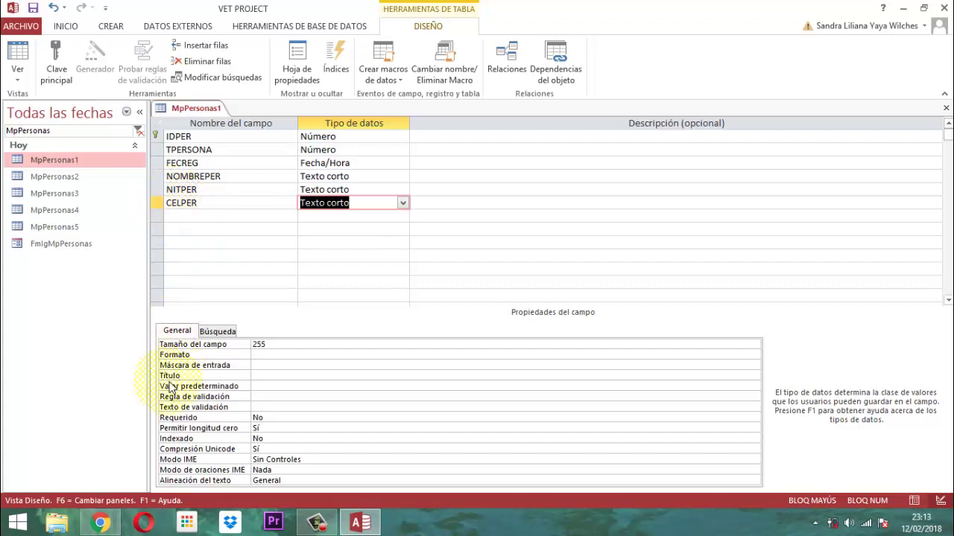
{"action": "left_click", "coordinate": [270, 344]}
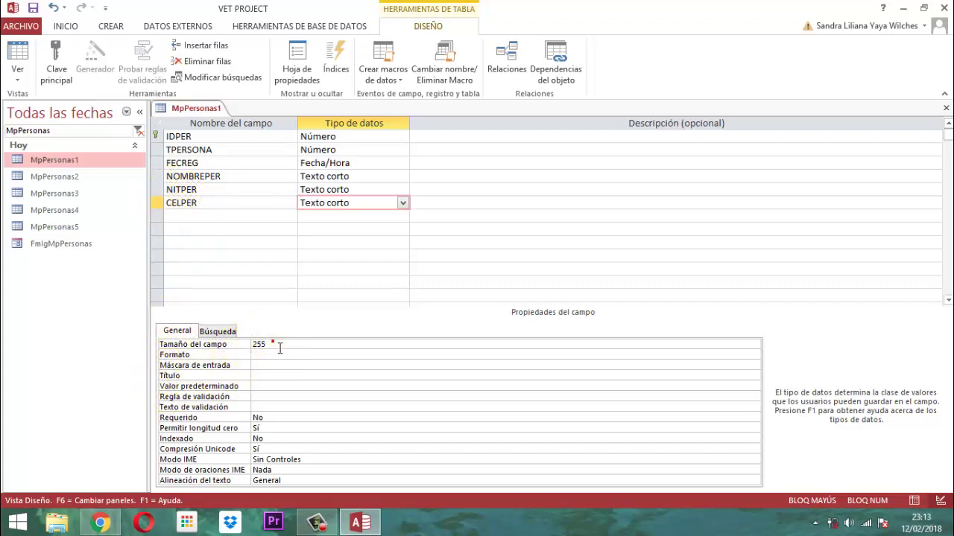
{"action": "left_click", "coordinate": [255, 347]}
{"action": "type", "text": "15"}
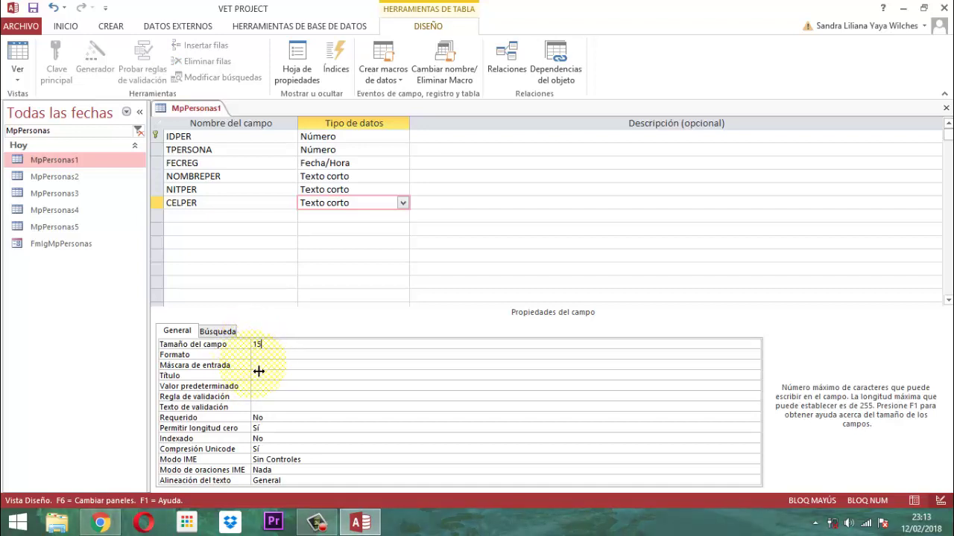
{"action": "left_click", "coordinate": [259, 365]}
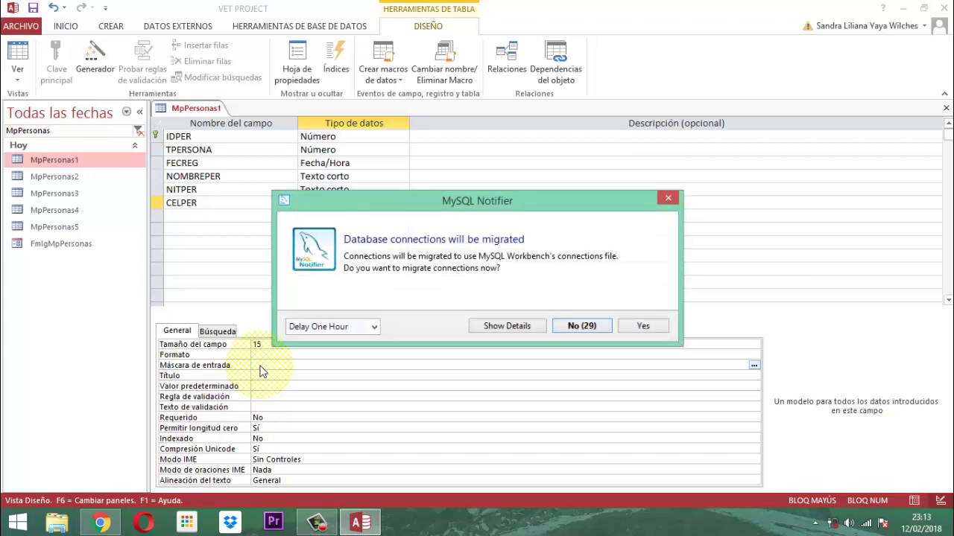
{"action": "left_click", "coordinate": [669, 199]}
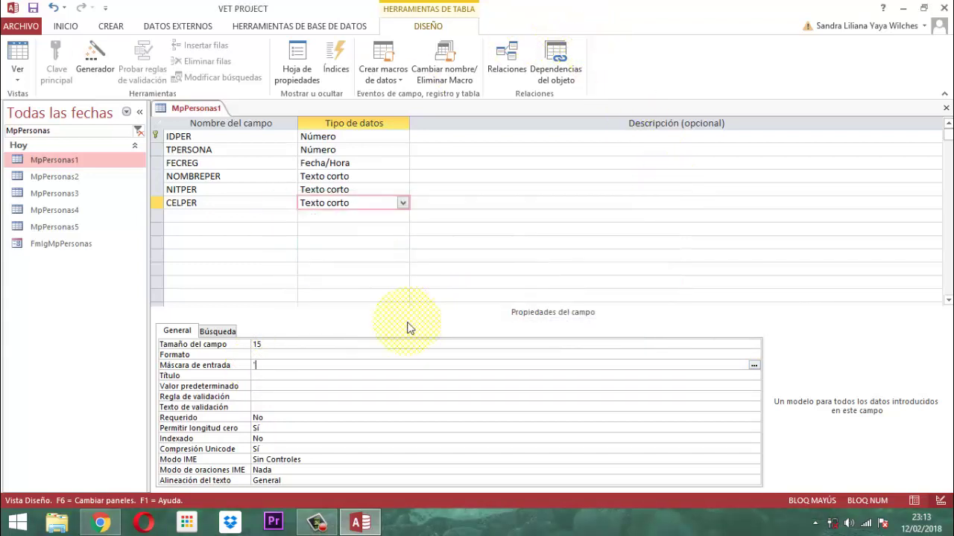
{"action": "type", "text": "57"}
{"action": "type", "text": "\""}
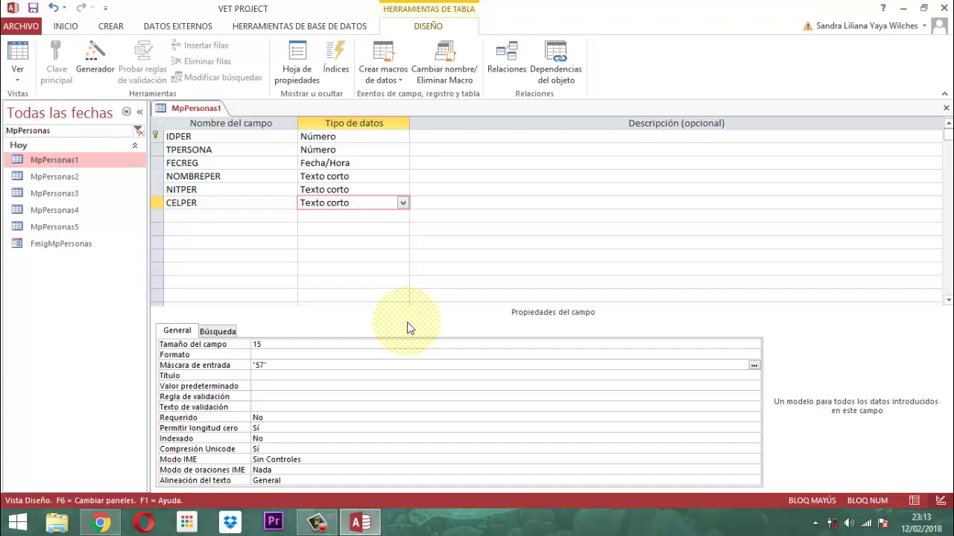
{"action": "key", "text": "BackSpace"}
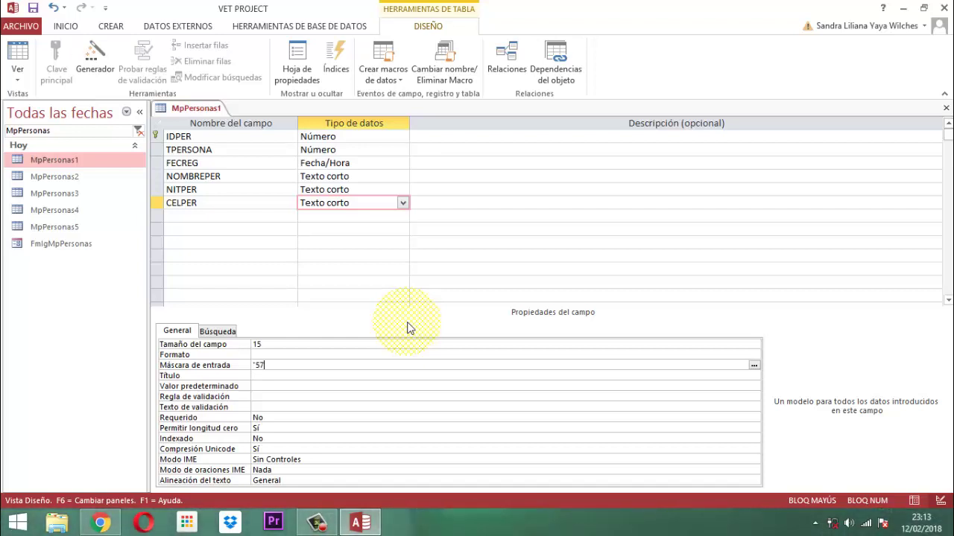
{"action": "type", "text": "-"}
{"action": "type", "text": "000"}
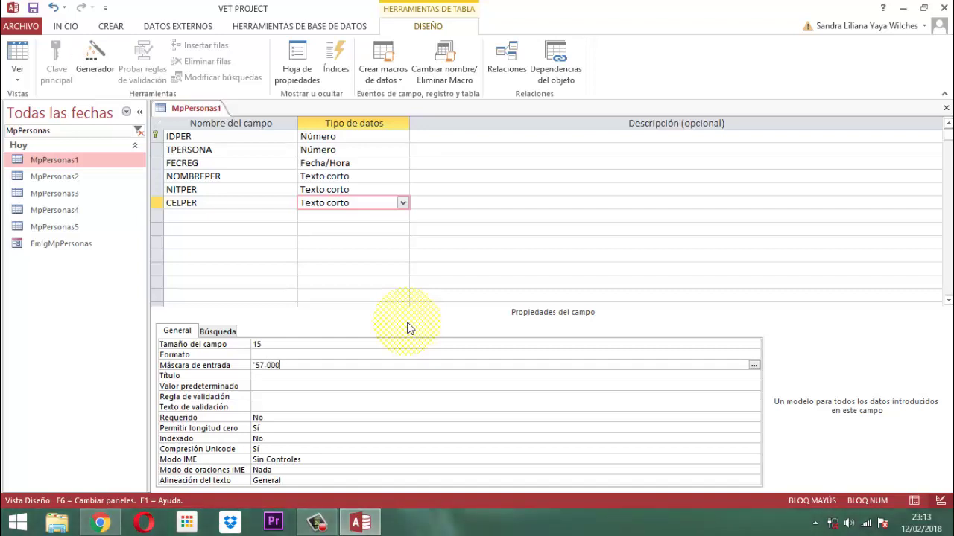
{"action": "type", "text": "-000"}
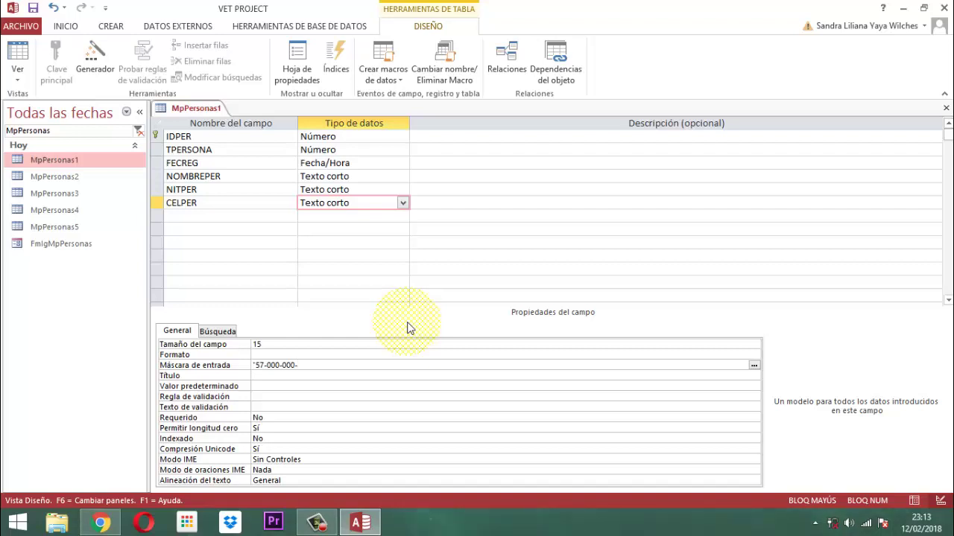
{"action": "type", "text": "-0000"}
{"action": "key", "text": "Return"}
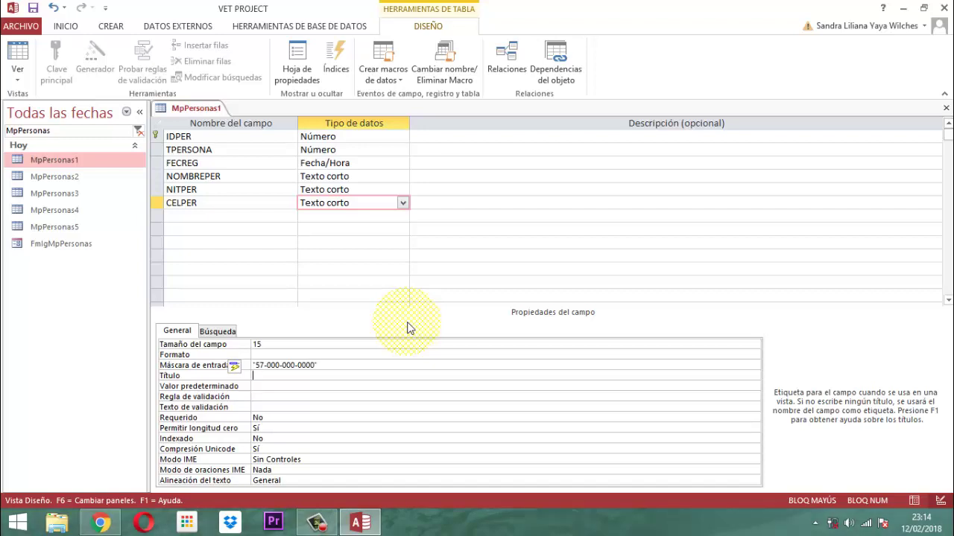
Add a seventh field named DIRPER with the data type Texto corto, a field size of 60 and the format >
{"action": "left_click", "coordinate": [177, 215]}
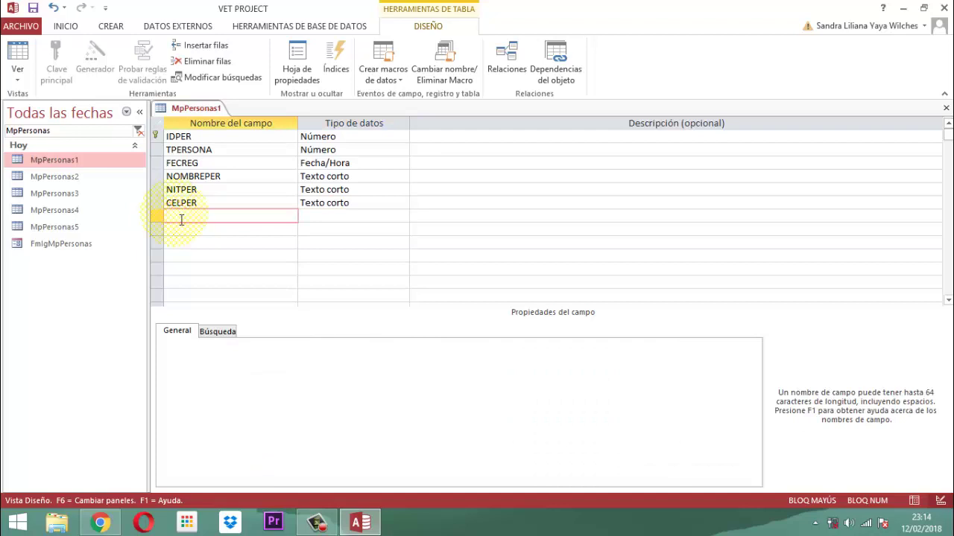
{"action": "type", "text": "DIRPER"}
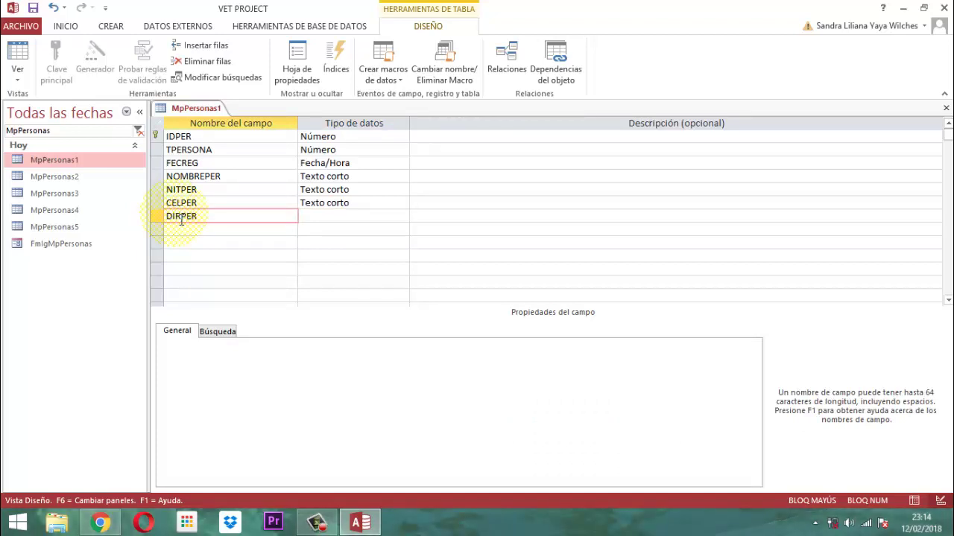
{"action": "key", "text": "Tab"}
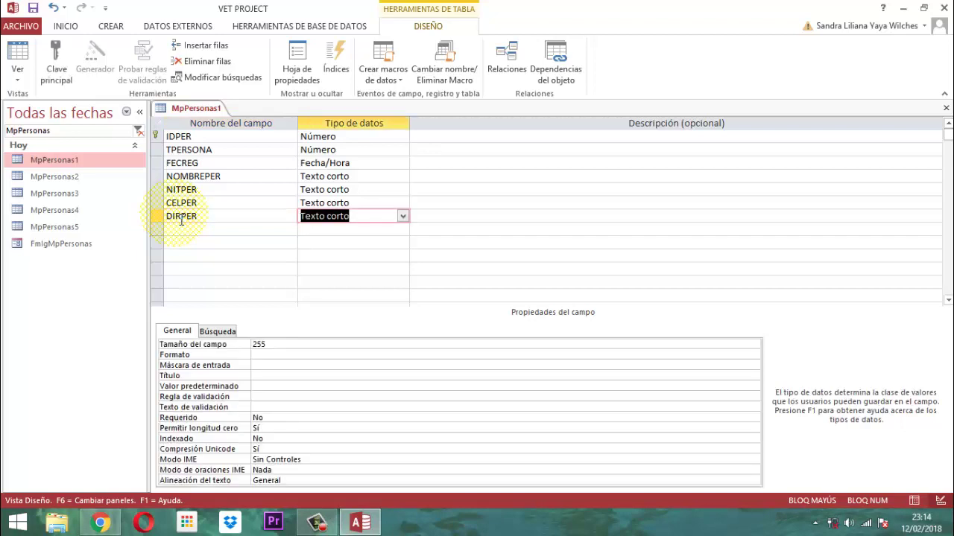
{"action": "left_click", "coordinate": [297, 344]}
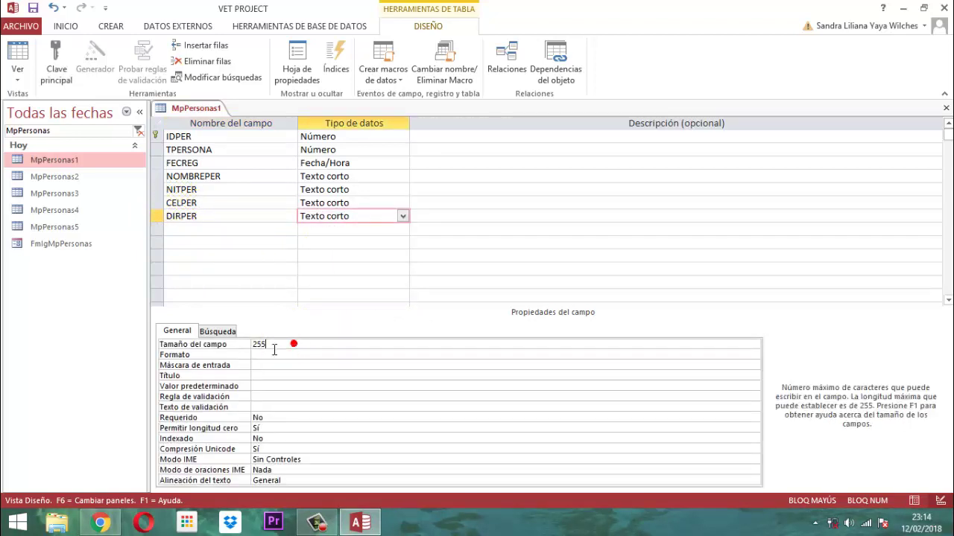
{"action": "type", "text": "60"}
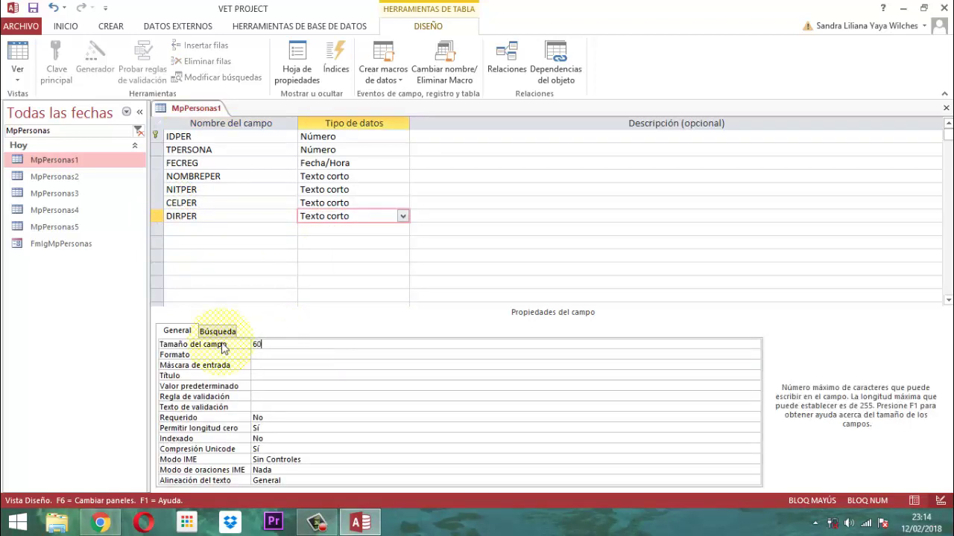
{"action": "key", "text": "Return"}
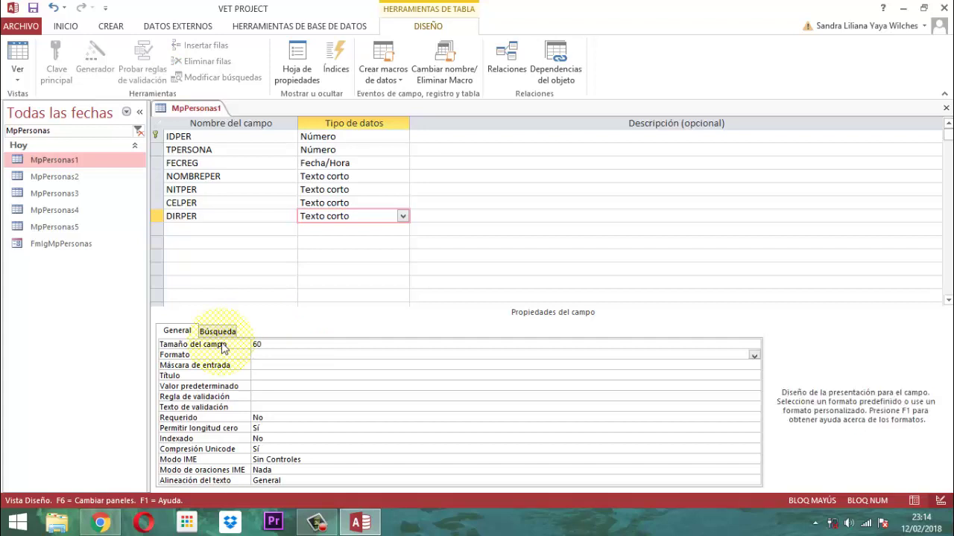
{"action": "type", "text": ">"}
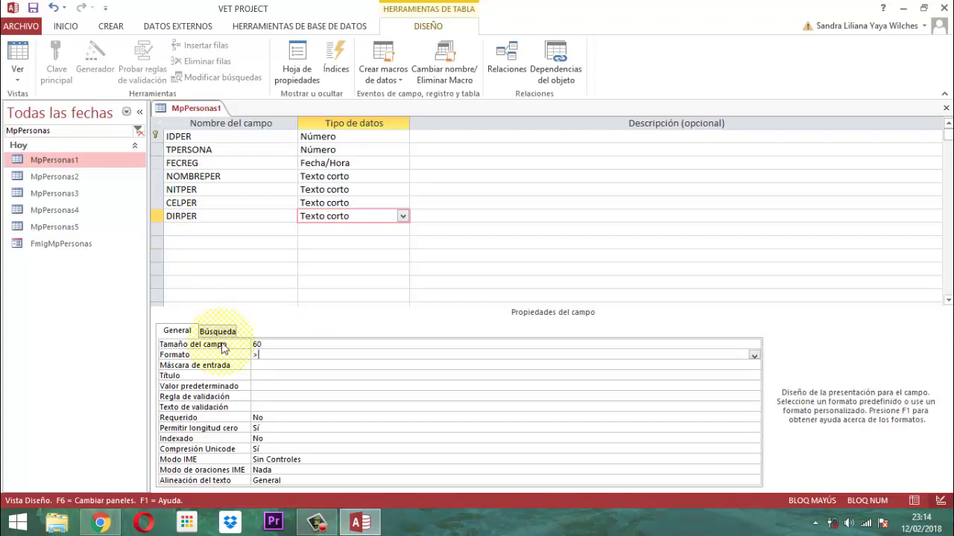
Add an eighth field named EMAILPER with the data type Texto corto and a field size of 50
{"action": "left_click", "coordinate": [187, 233]}
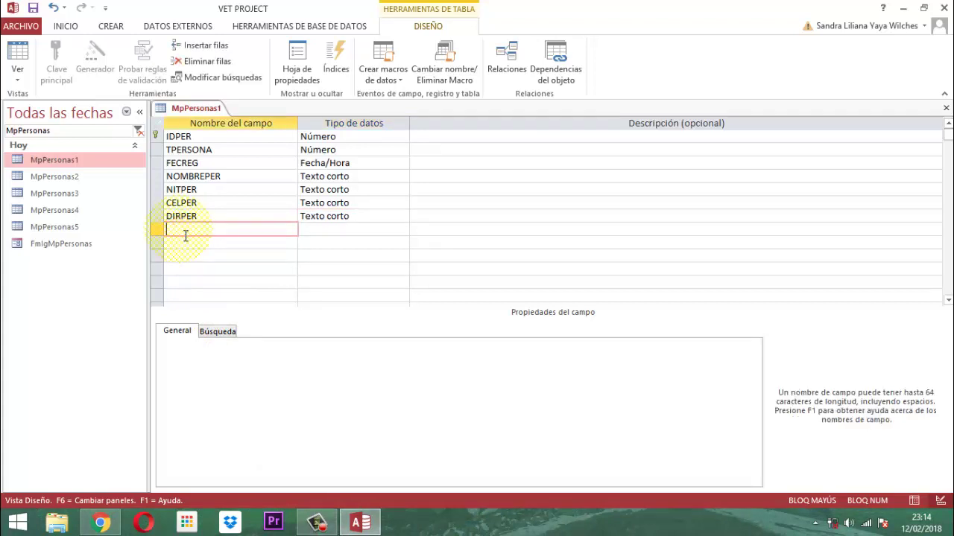
{"action": "type", "text": "EMAILPER"}
{"action": "key", "text": "Tab"}
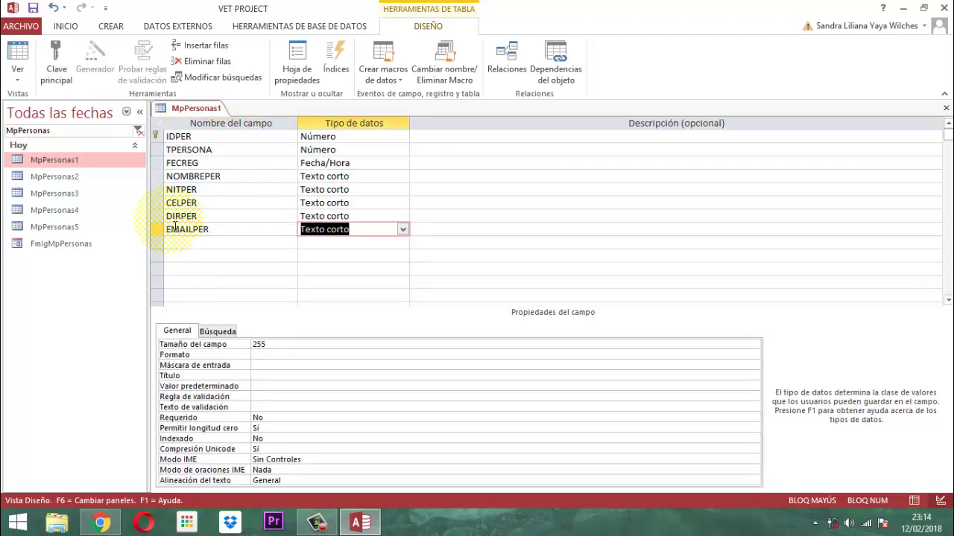
{"action": "left_click", "coordinate": [278, 346]}
{"action": "double_click", "coordinate": [277, 345]}
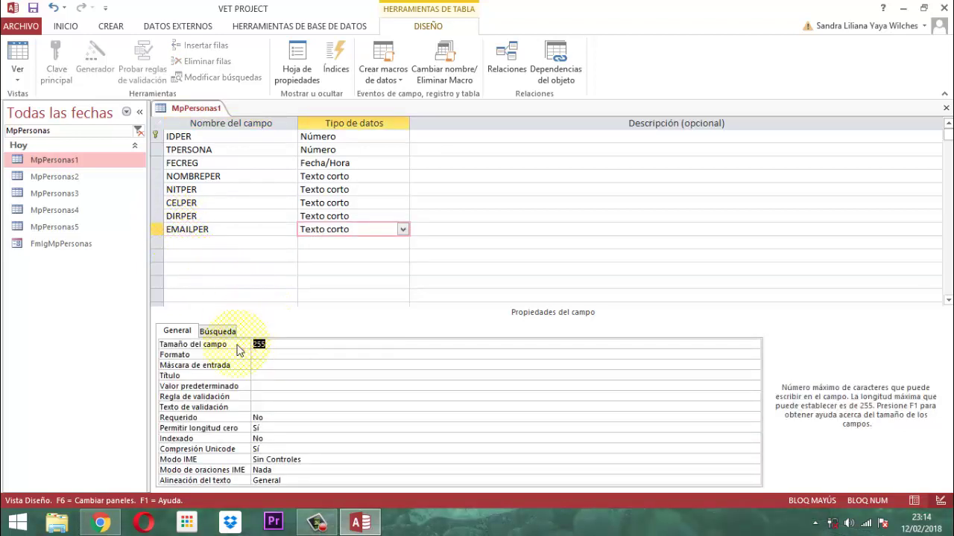
{"action": "type", "text": "50"}
{"action": "key", "text": "Return"}
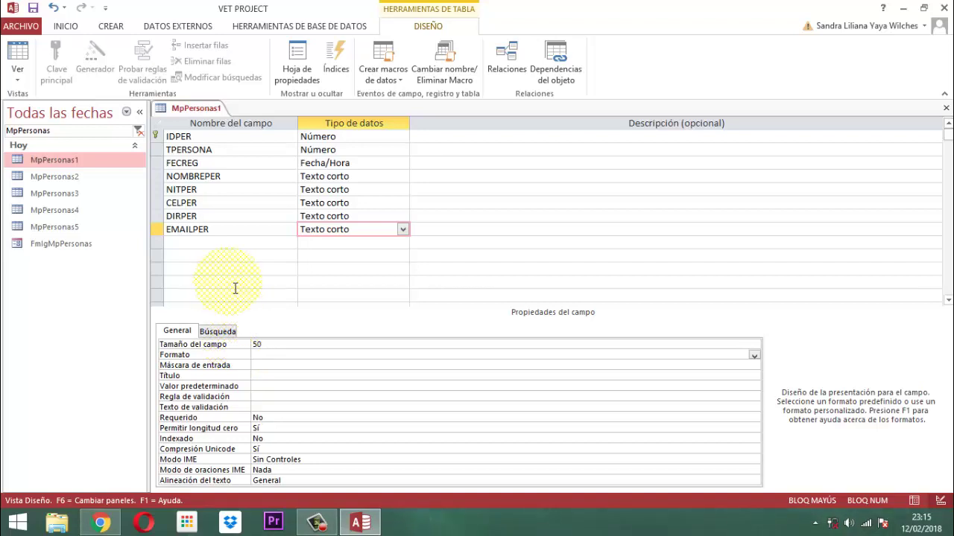
Add a ninth field named PERETH with the data type Sí/No
{"action": "left_click", "coordinate": [185, 243]}
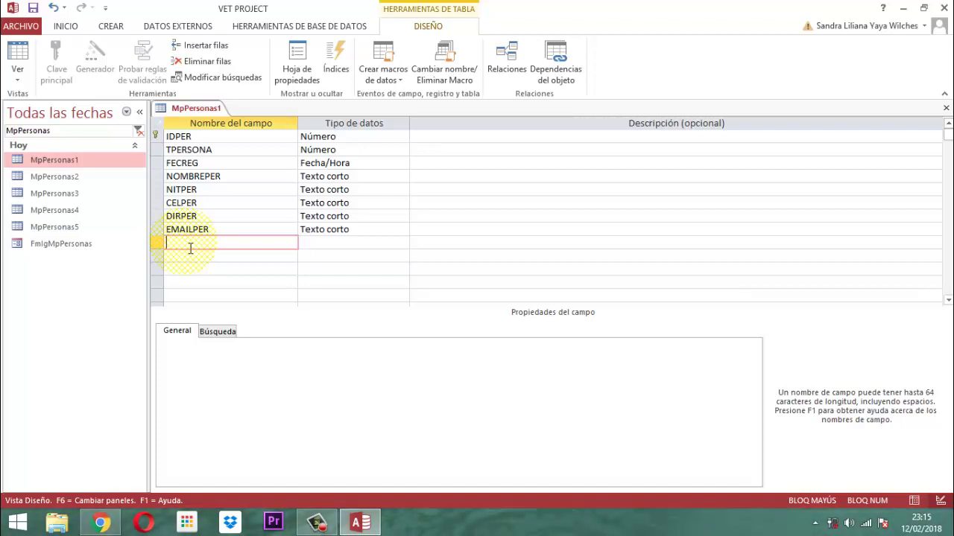
{"action": "type", "text": "PERETH"}
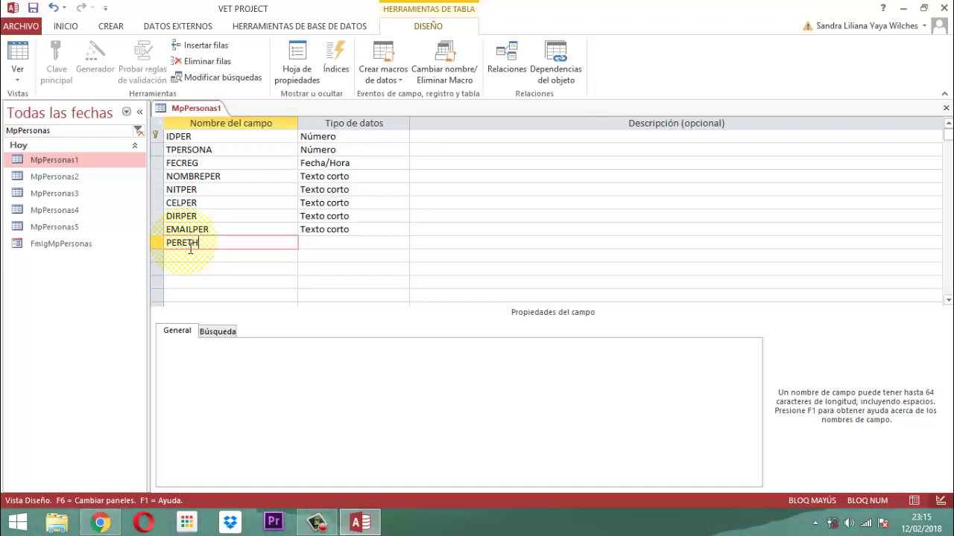
{"action": "key", "text": "Tab"}
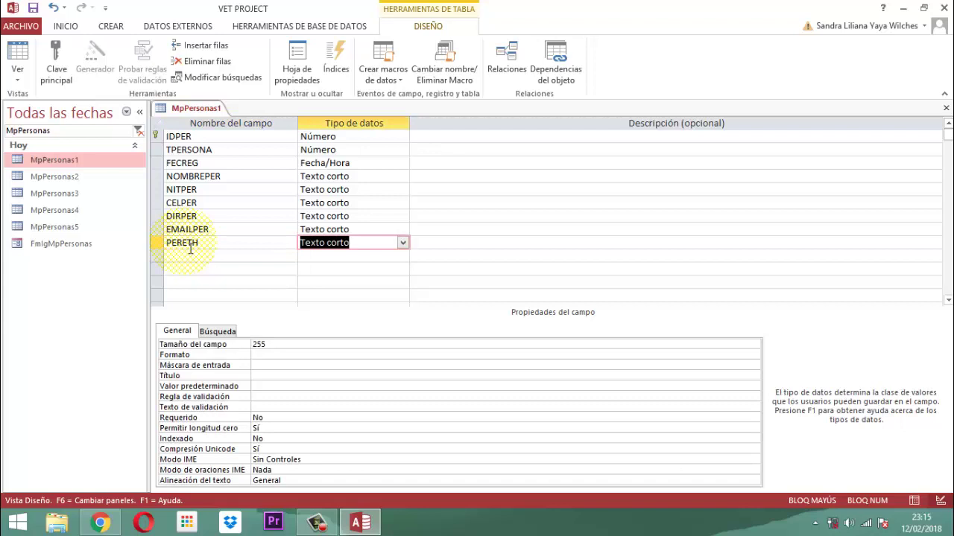
{"action": "type", "text": "S"}
{"action": "key", "text": "Tab"}
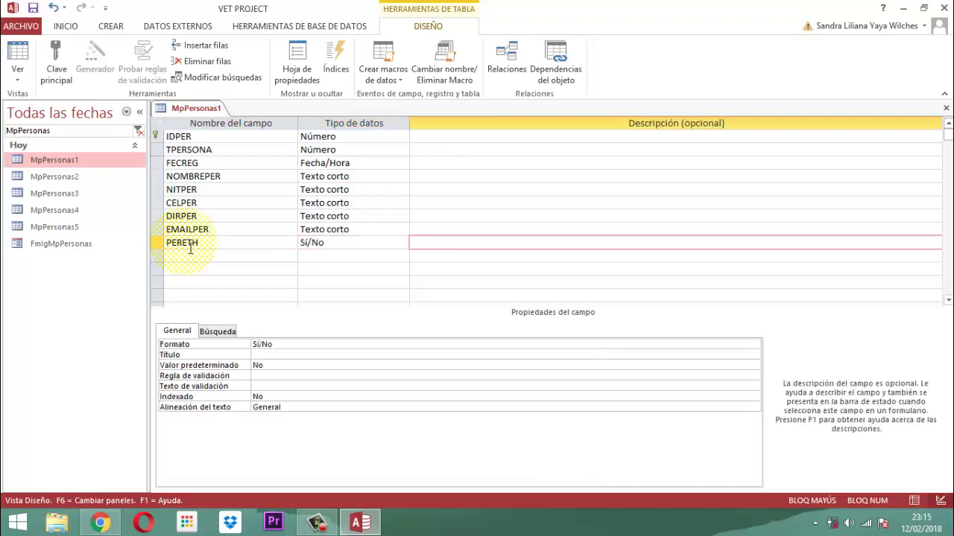
Add a tenth field named PERCL with the data type Sí/No
{"action": "key", "text": "Tab"}
{"action": "type", "text": "PER"}
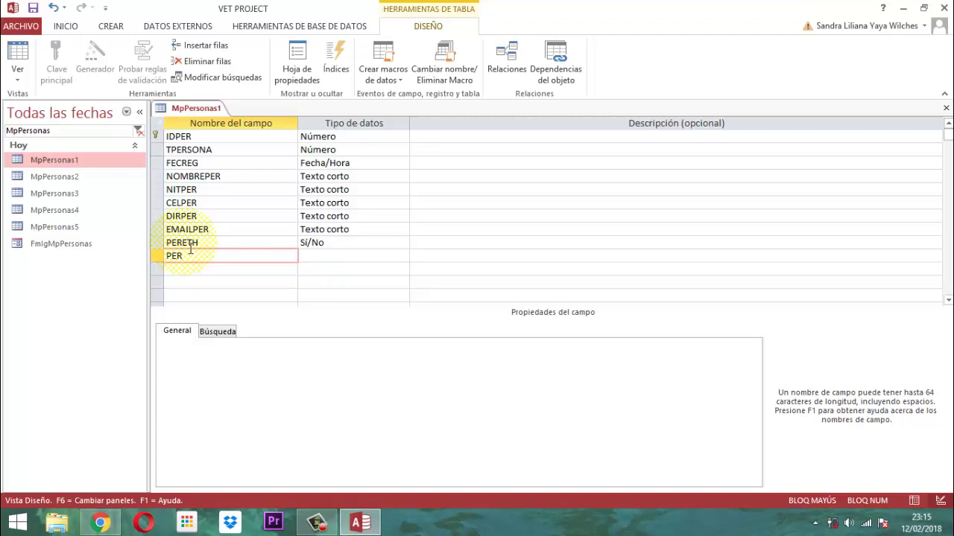
{"action": "type", "text": "CL"}
{"action": "key", "text": "Tab"}
{"action": "type", "text": "S"}
{"action": "key", "text": "Tab"}
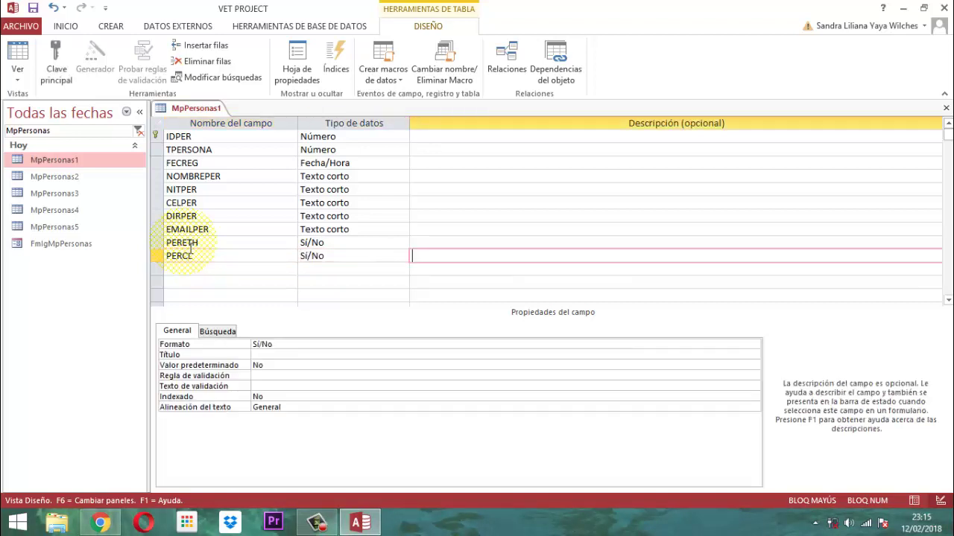
Add an eleventh field named PERPRV with the data type Sí/No
{"action": "key", "text": "Tab"}
{"action": "type", "text": "PER"}
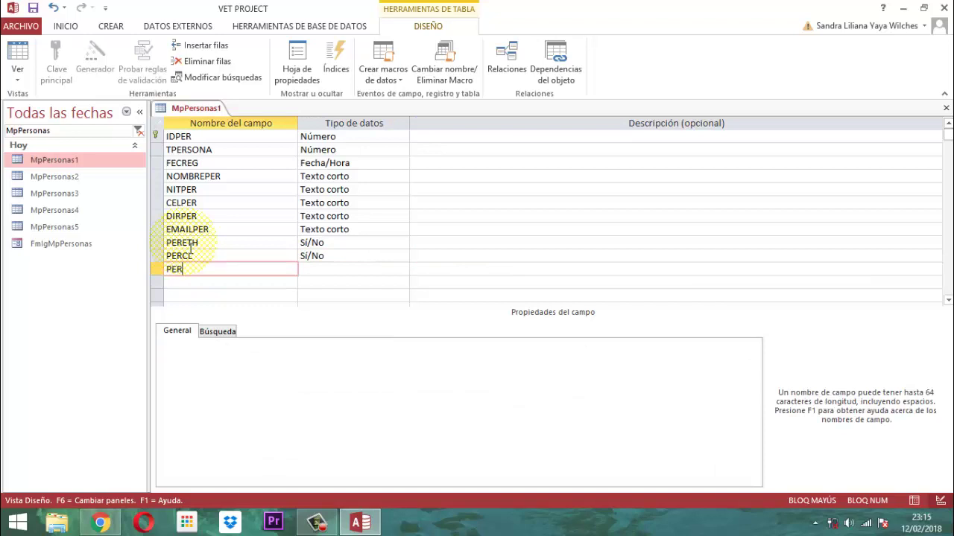
{"action": "type", "text": "PRV"}
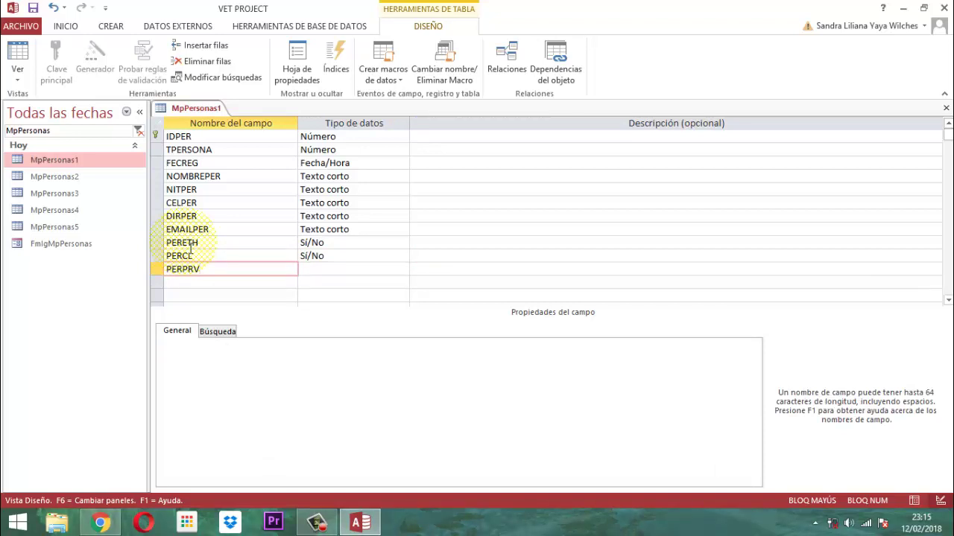
{"action": "key", "text": "Tab"}
{"action": "type", "text": "S"}
{"action": "key", "text": "Tab"}
Add a twelfth field named PERVDR with the data type Sí/No
{"action": "key", "text": "Tab"}
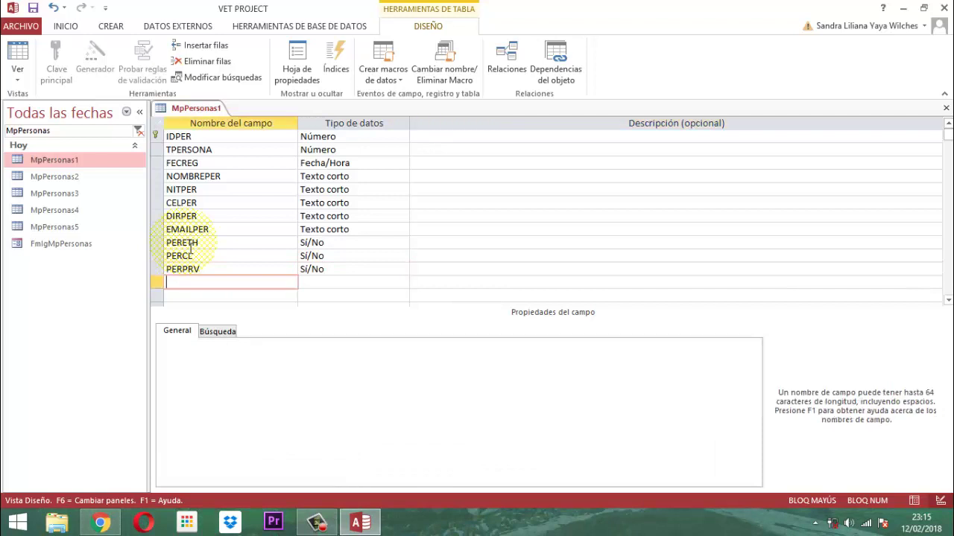
{"action": "type", "text": "PERVDR"}
{"action": "key", "text": "Tab"}
{"action": "type", "text": "S"}
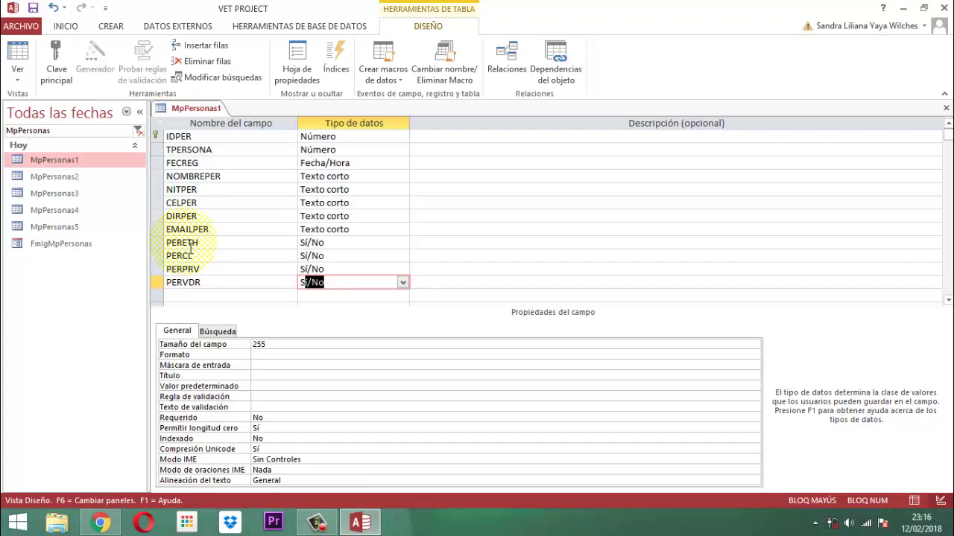
Save the design of the MpPersonas1 table and close it
{"action": "right_click", "coordinate": [200, 109]}
{"action": "left_click", "coordinate": [235, 112]}
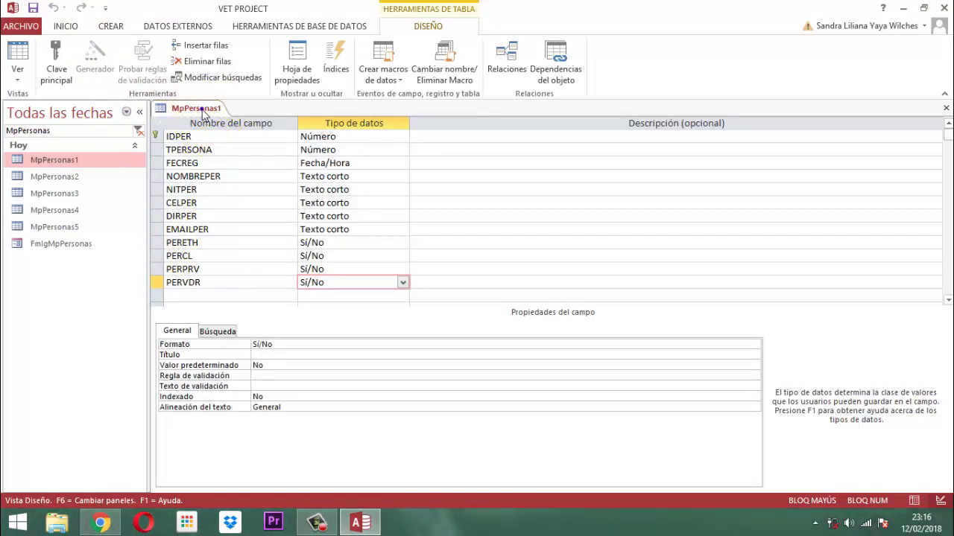
{"action": "right_click", "coordinate": [207, 108]}
{"action": "left_click", "coordinate": [223, 137]}
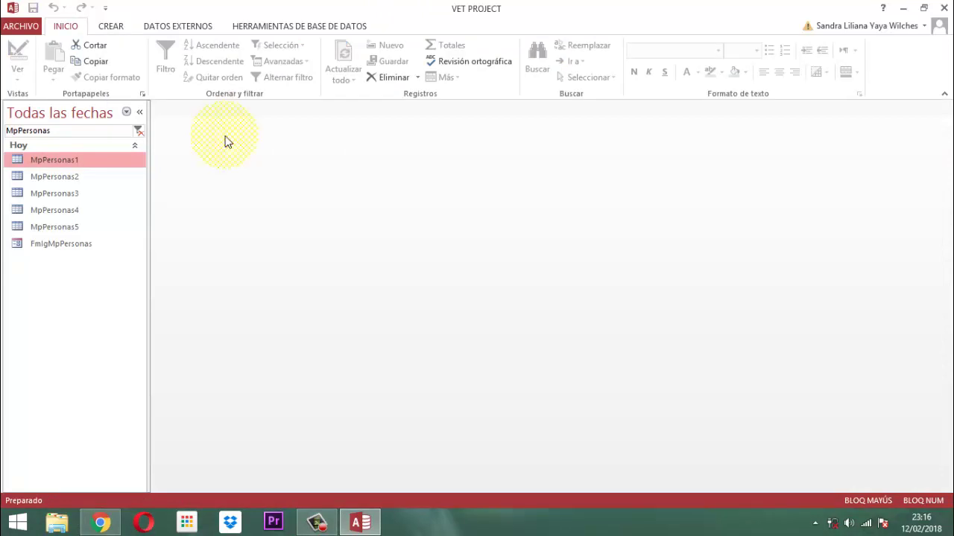
Open the MpPersonas2 table in design view and remove the primary key from its Id field
{"action": "right_click", "coordinate": [53, 180]}
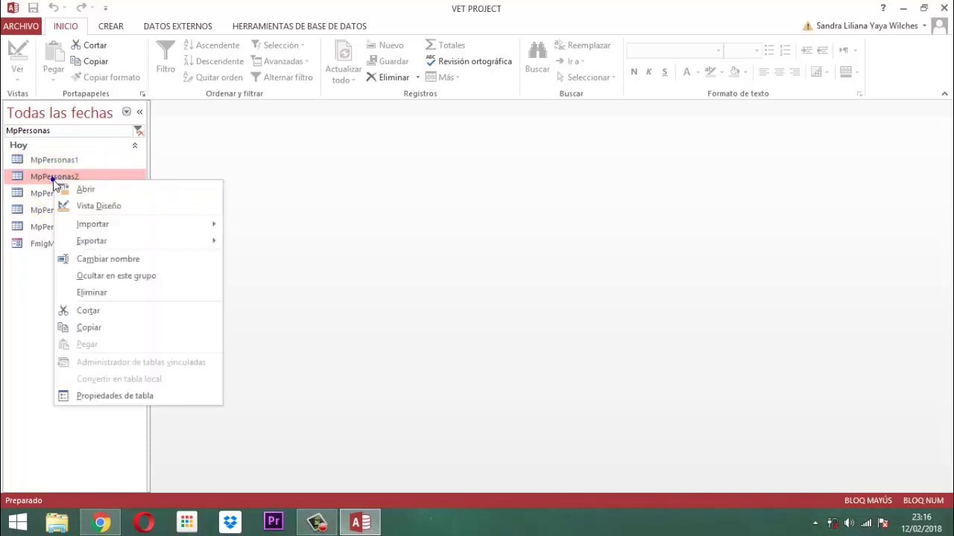
{"action": "left_click", "coordinate": [79, 207]}
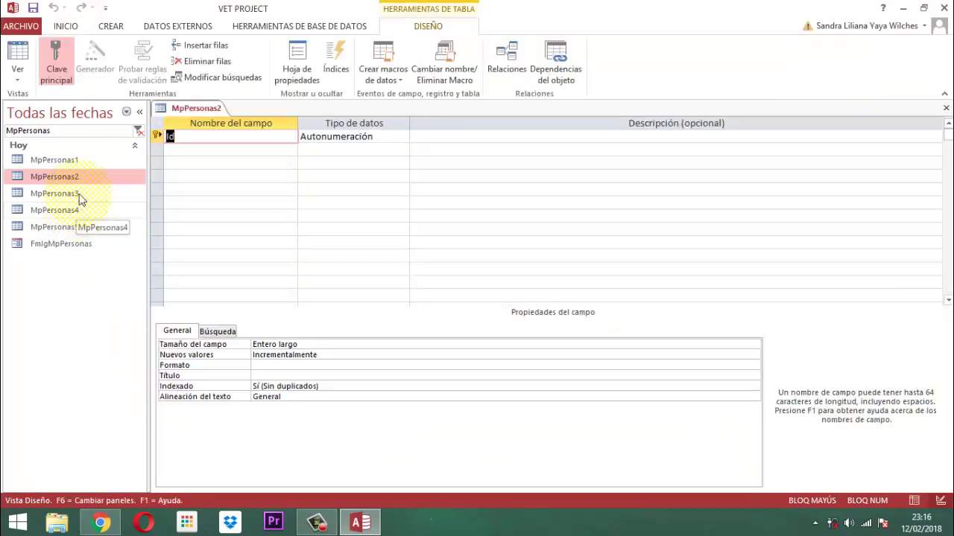
{"action": "left_click", "coordinate": [57, 65]}
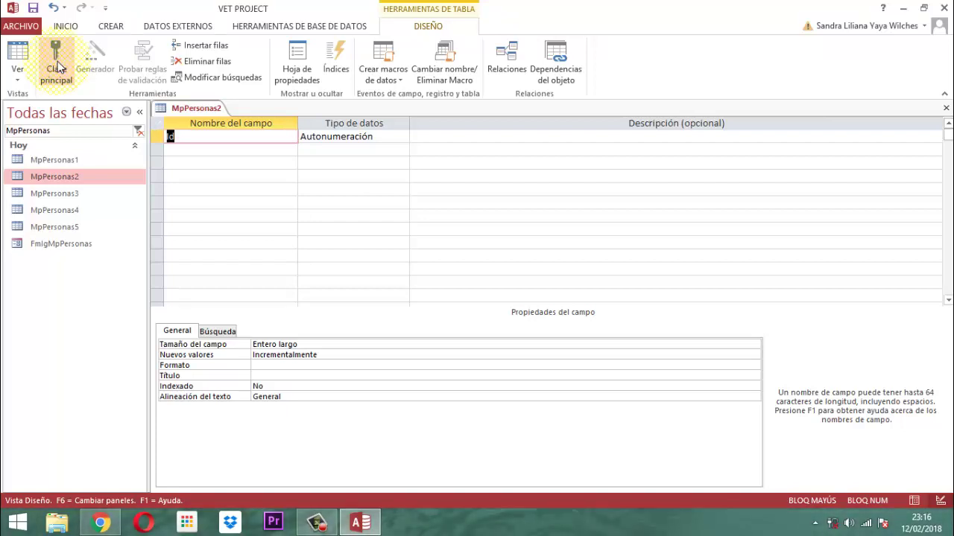
Rename the Id field of MpPersonas2 as TPERETH and set its data type to Texto corto
{"action": "type", "text": "TPER"}
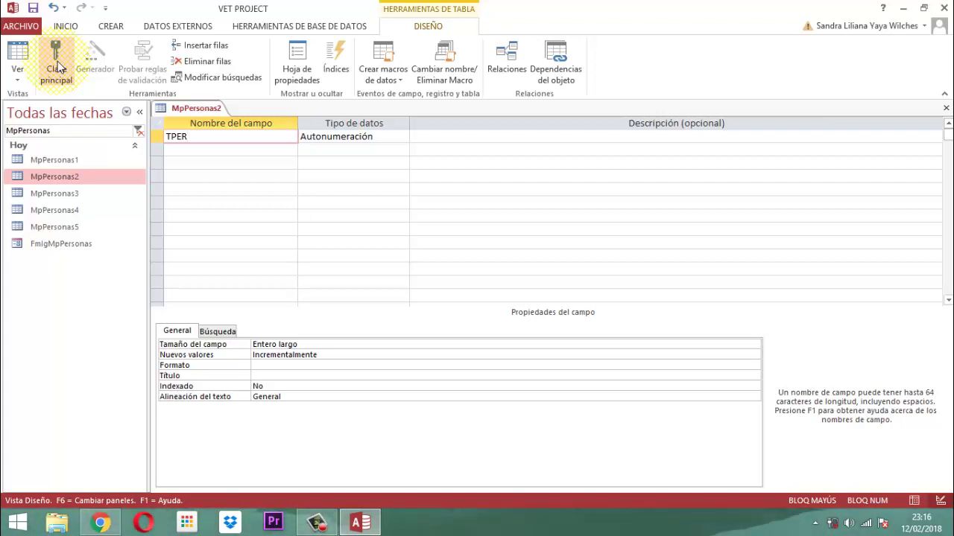
{"action": "type", "text": "ETH"}
{"action": "key", "text": "Tab"}
{"action": "type", "text": "T"}
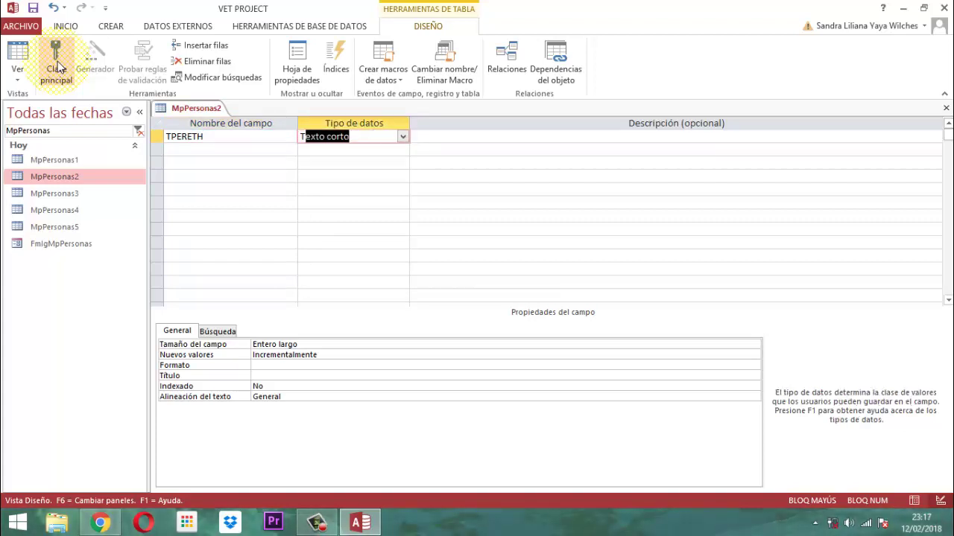
{"action": "key", "text": "Tab"}
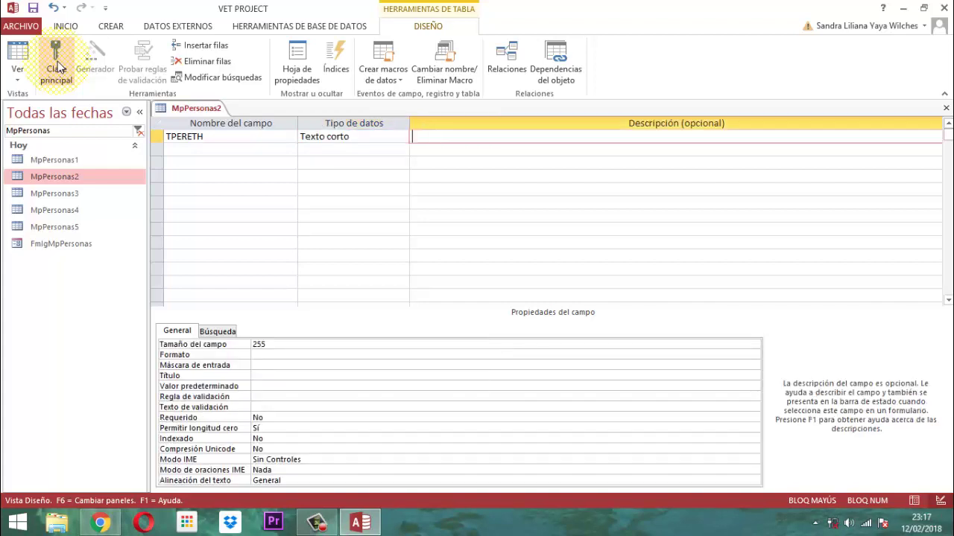
Add a second field named IDPERETH with the data type Número and make it the primary key
{"action": "key", "text": "Tab"}
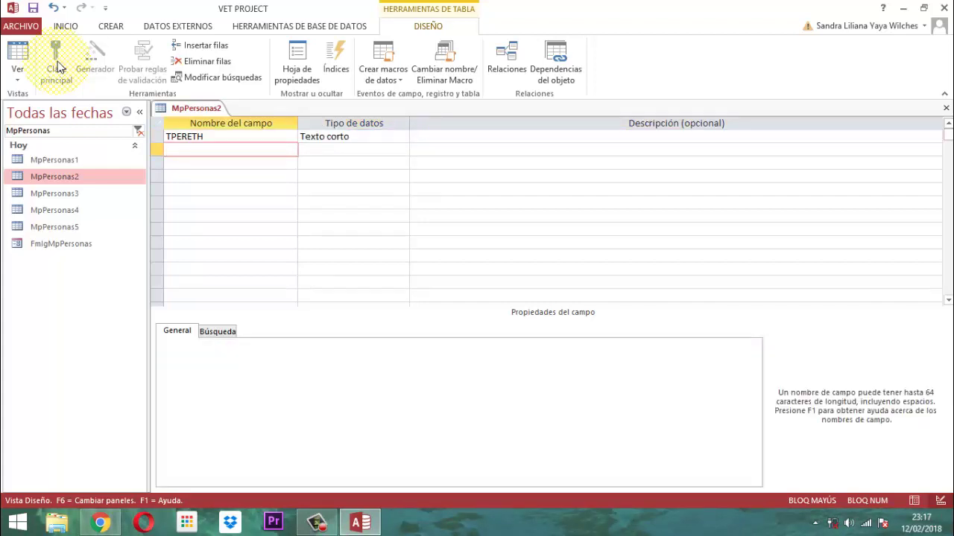
{"action": "type", "text": "IDPERETH"}
{"action": "key", "text": "Tab"}
{"action": "type", "text": "N"}
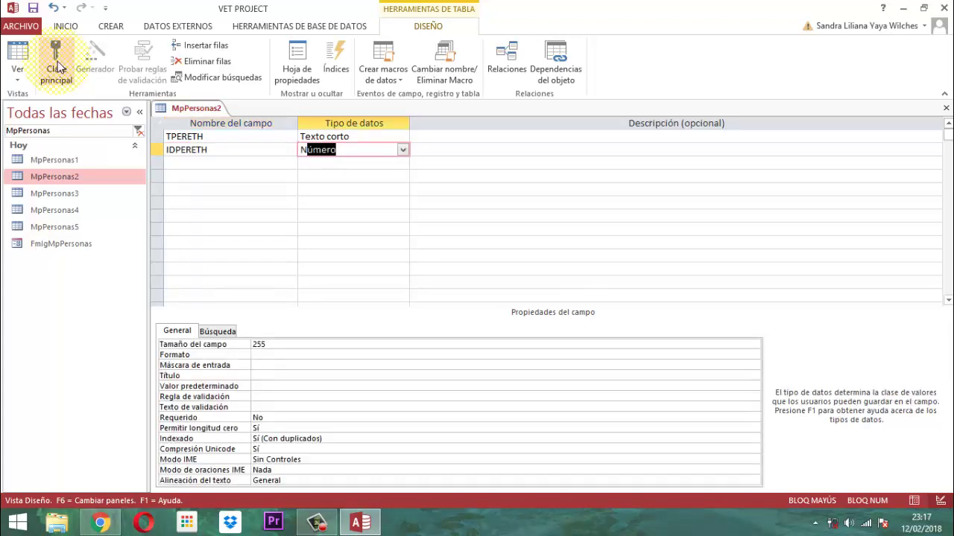
{"action": "key", "text": "Tab"}
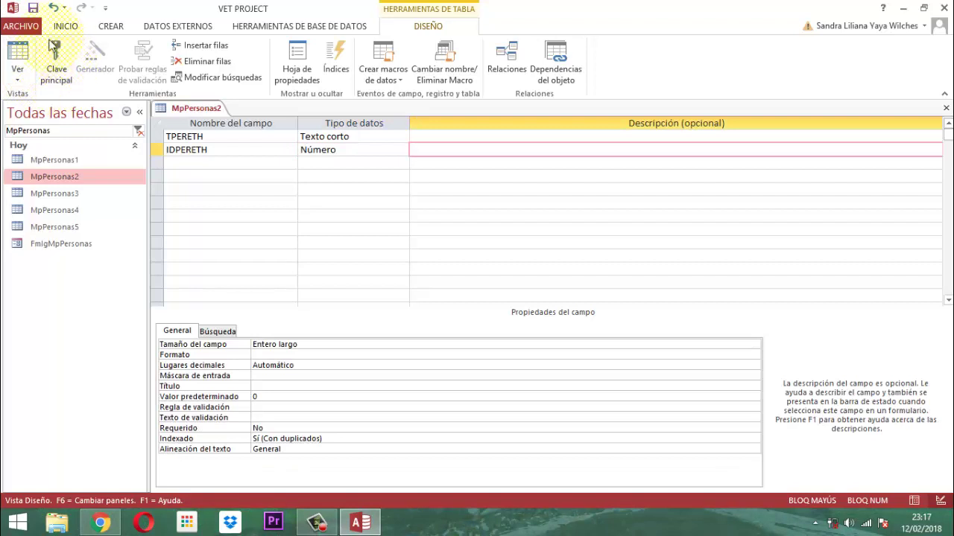
{"action": "left_click", "coordinate": [60, 58]}
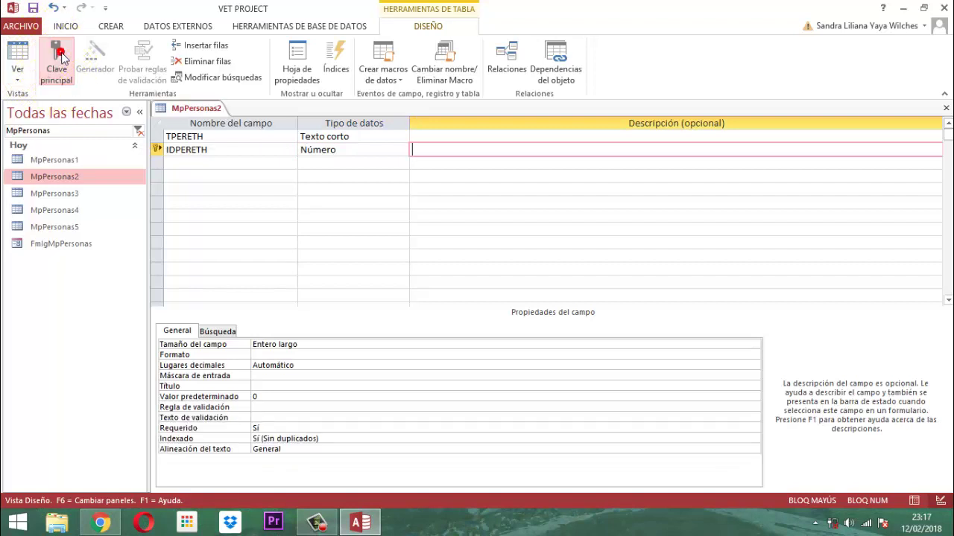
Add a third field named CLASEETH to MpPersonas2 with the data type Texto corto
{"action": "left_click", "coordinate": [172, 159]}
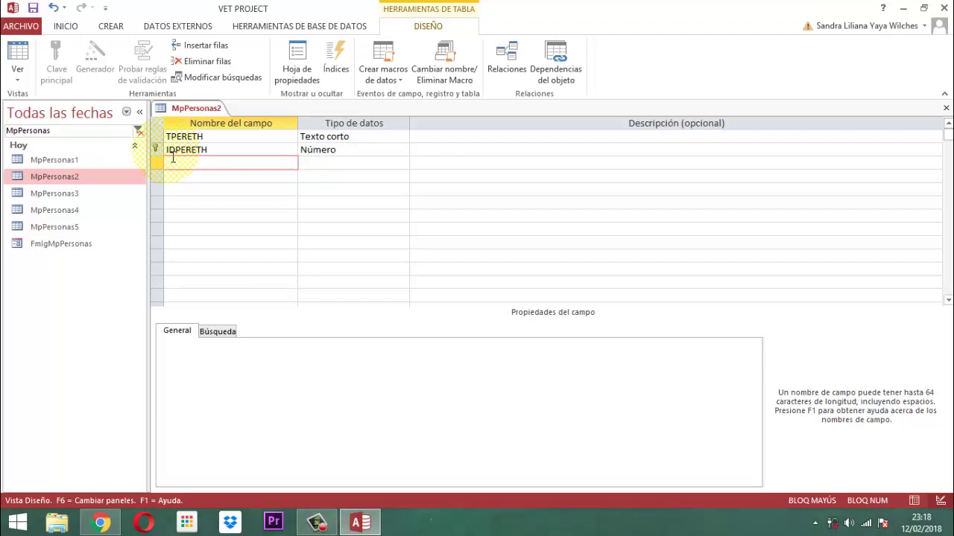
{"action": "type", "text": "CLA"}
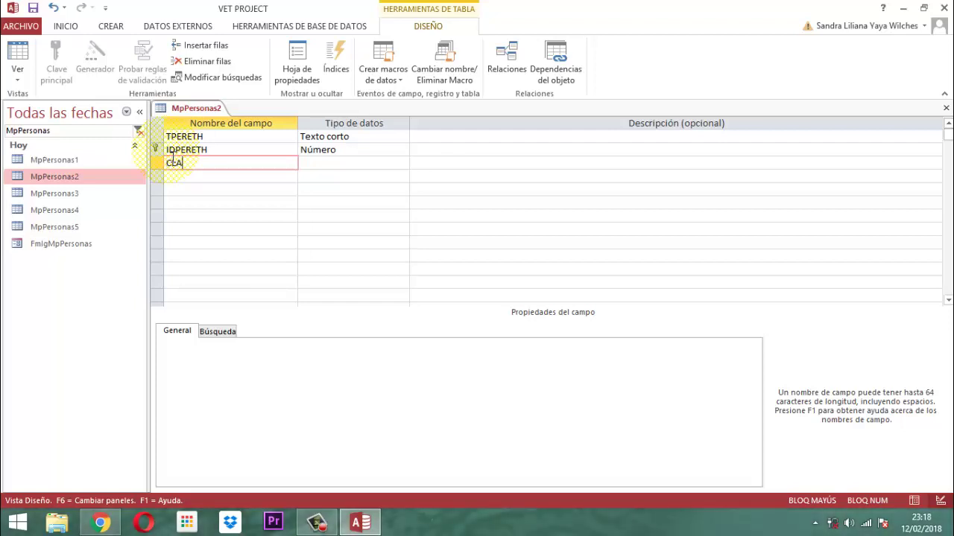
{"action": "type", "text": "SEETH"}
{"action": "key", "text": "Tab"}
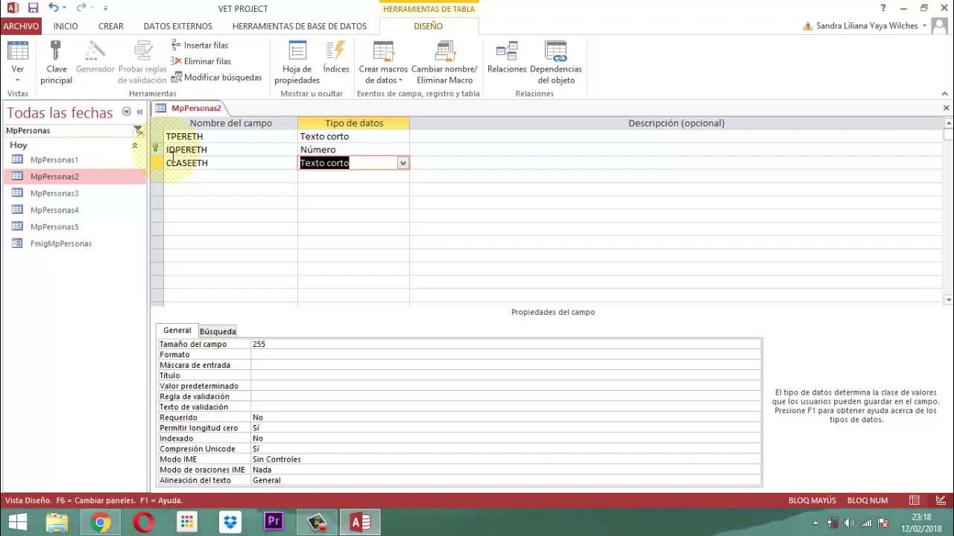
{"action": "key", "text": "Tab"}
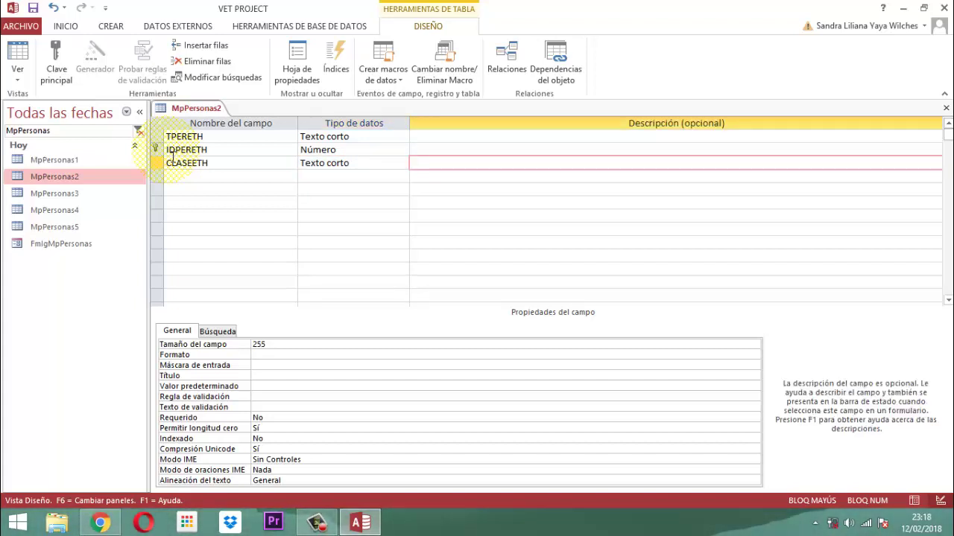
{"action": "key", "text": "Tab"}
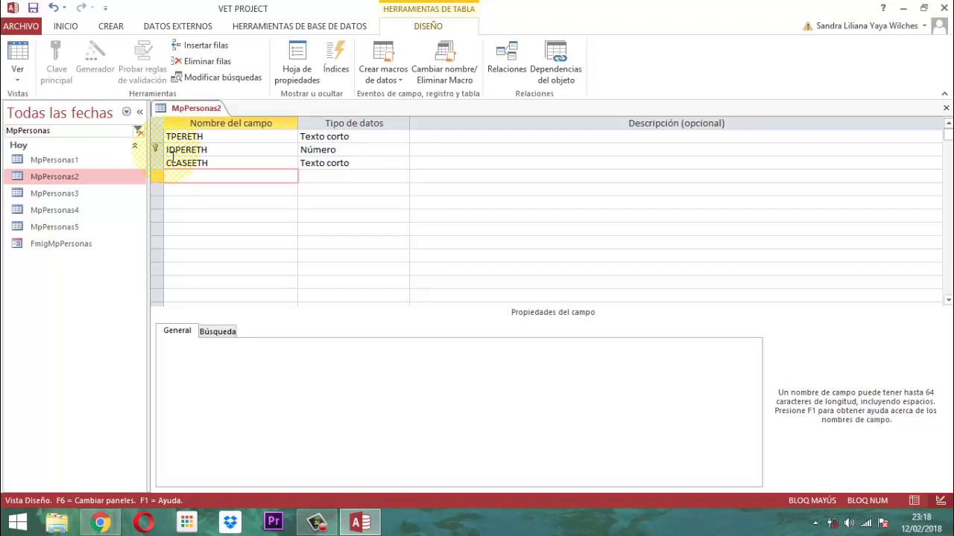
Add a field named FECVINCULOETH with the data type Fecha/Hora below CLASEETH
{"action": "type", "text": "FEC"}
{"action": "type", "text": "VINCULOETH"}
{"action": "key", "text": "Tab"}
{"action": "type", "text": "F"}
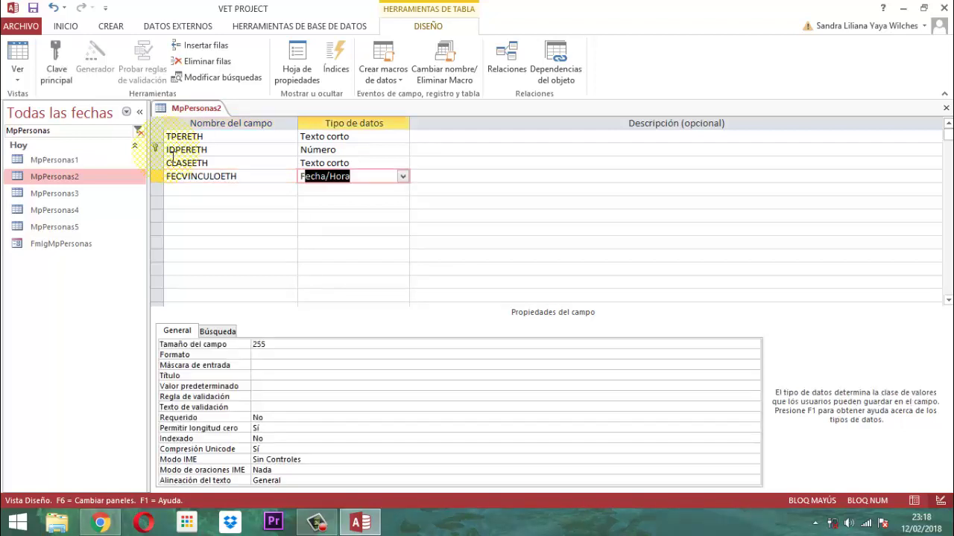
{"action": "key", "text": "Tab"}
{"action": "key", "text": "Tab"}
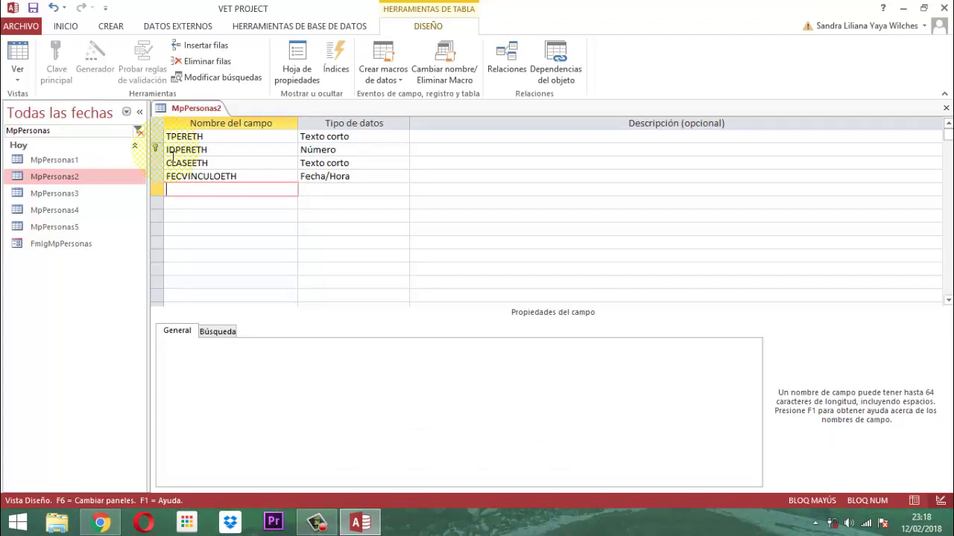
Add a field named FECCUMPLE with the data type Fecha/Hora below FECVINCULOETH
{"action": "type", "text": "FEC"}
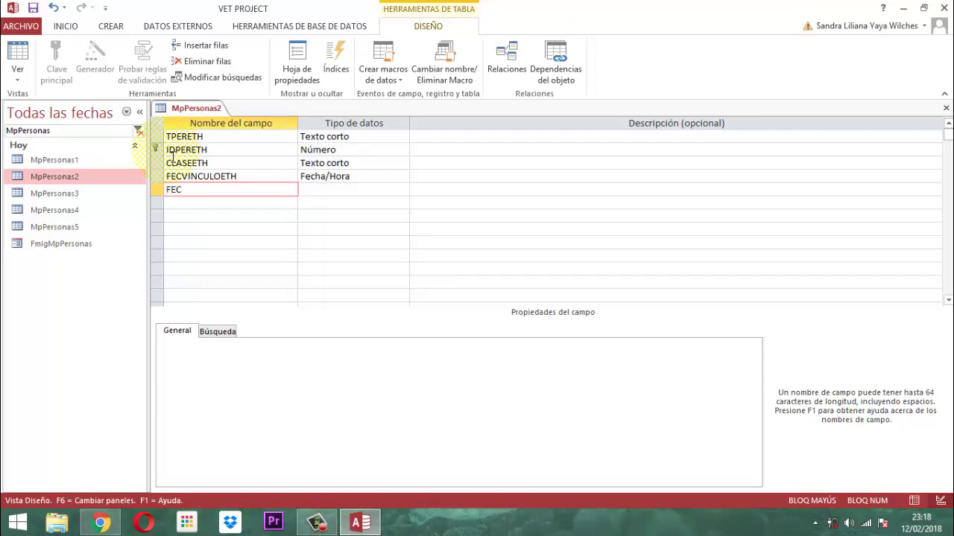
{"action": "type", "text": "CUMPLE"}
{"action": "key", "text": "Tab"}
{"action": "type", "text": "Fecha/Hora"}
{"action": "key", "text": "Tab"}
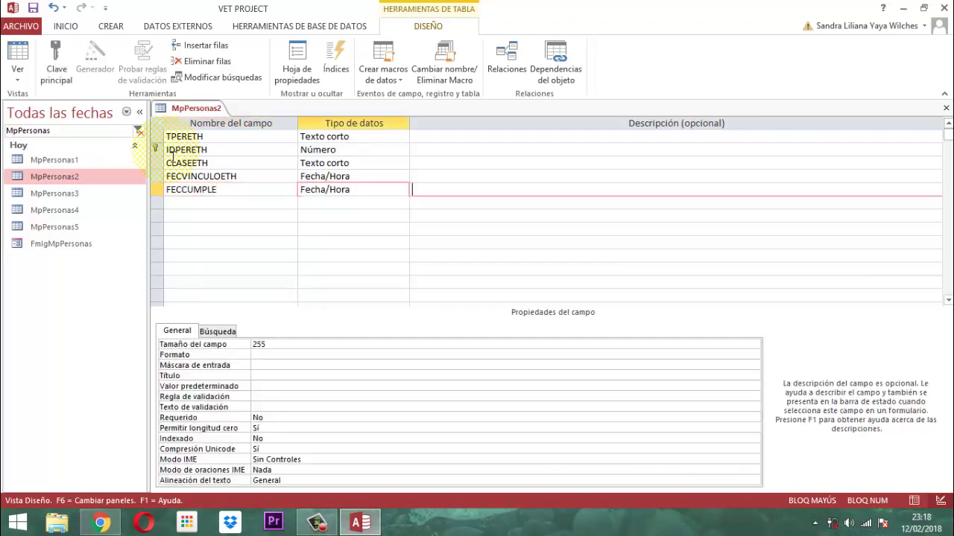
{"action": "key", "text": "Tab"}
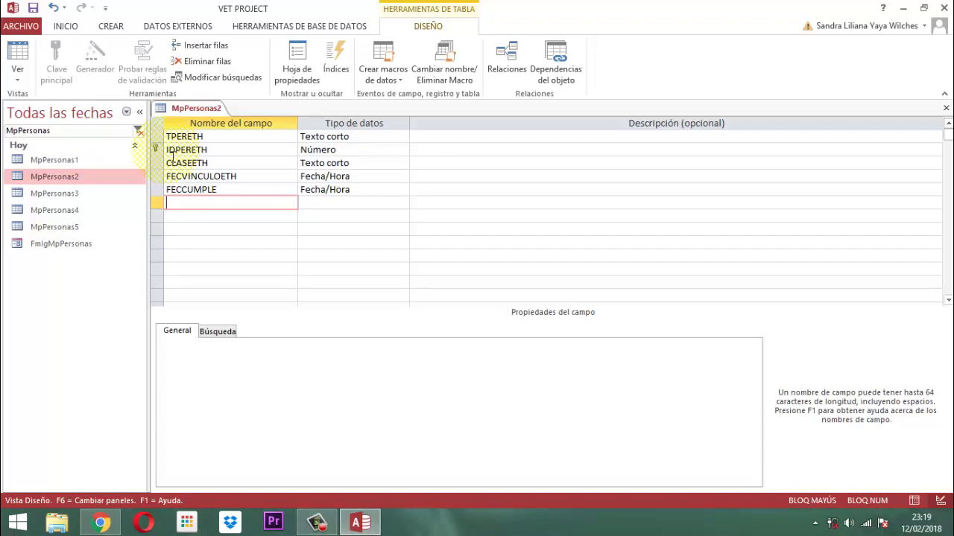
Add a field named TIPOCONTRATO with the data type Texto corto below FECCUMPLE
{"action": "type", "text": "TIPOCONTRATO"}
{"action": "key", "text": "Tab"}
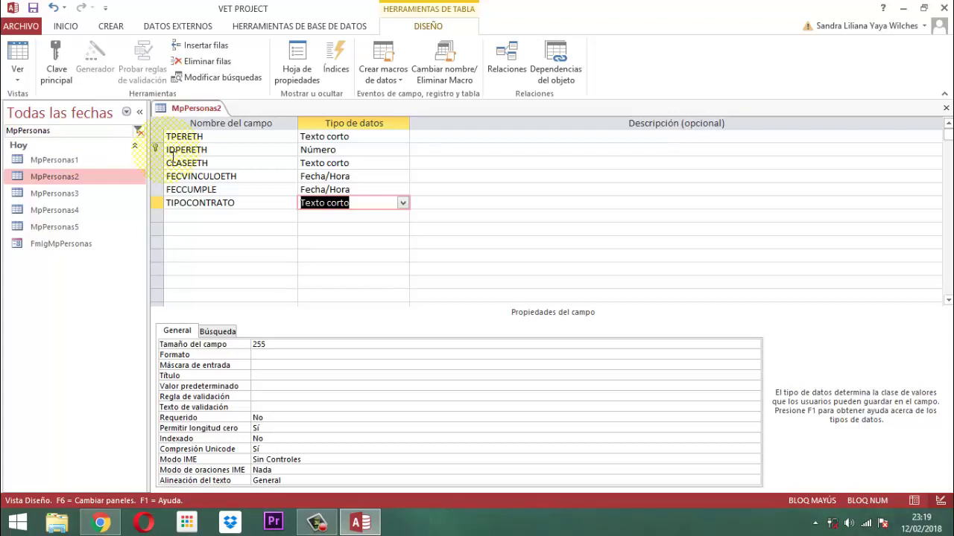
{"action": "type", "text": "F"}
{"action": "key", "text": "BackSpace"}
{"action": "key", "text": "BackSpace"}
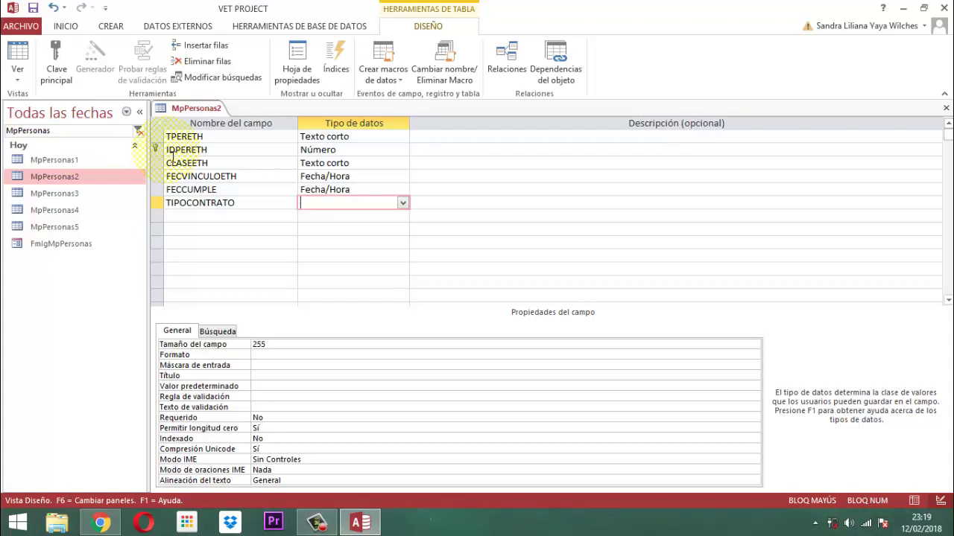
{"action": "type", "text": "Texto corto"}
{"action": "key", "text": "Tab"}
{"action": "key", "text": "Tab"}
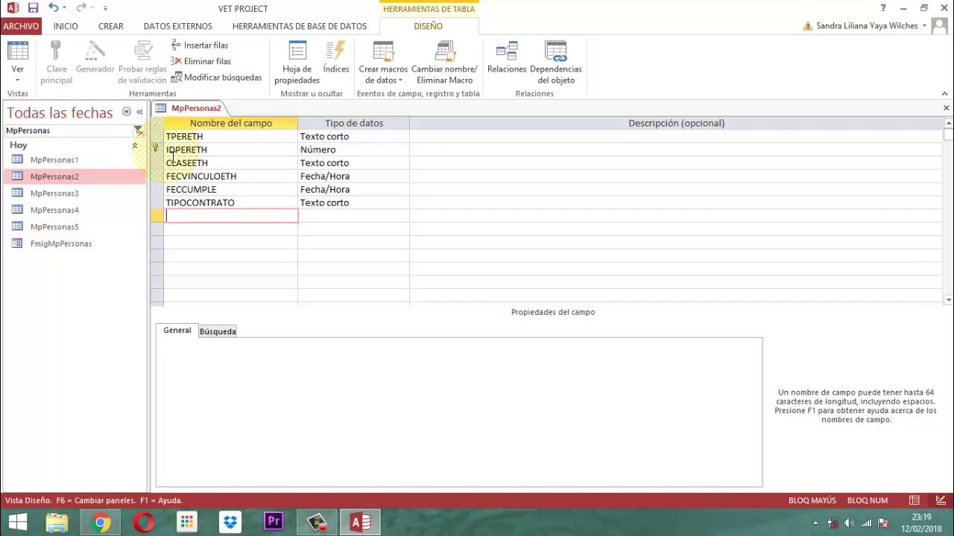
Add a field named CLASEPAGO with the data type Texto corto below TIPOCONTRATO
{"action": "type", "text": "FO"}
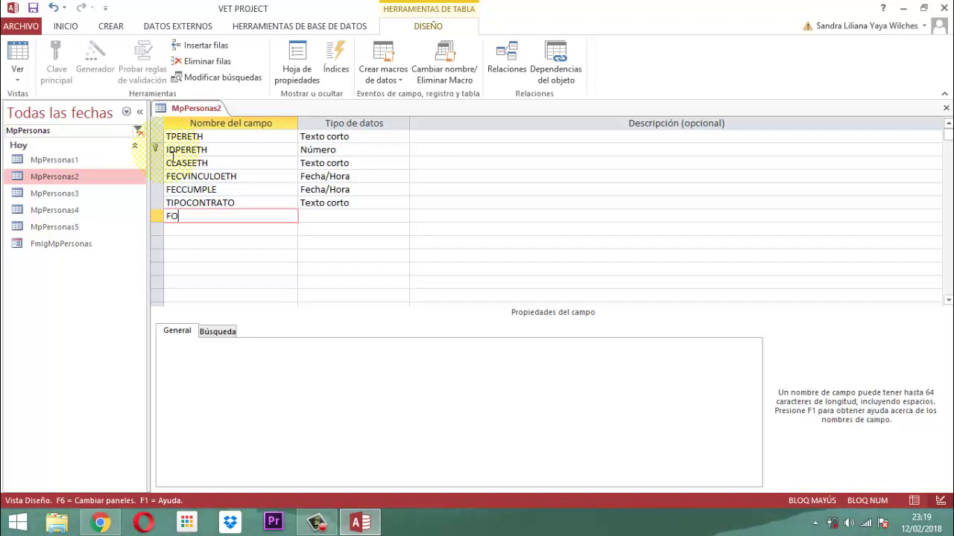
{"action": "key", "text": "BackSpace"}
{"action": "key", "text": "BackSpace"}
{"action": "type", "text": "CLASEPAGO"}
{"action": "key", "text": "Tab"}
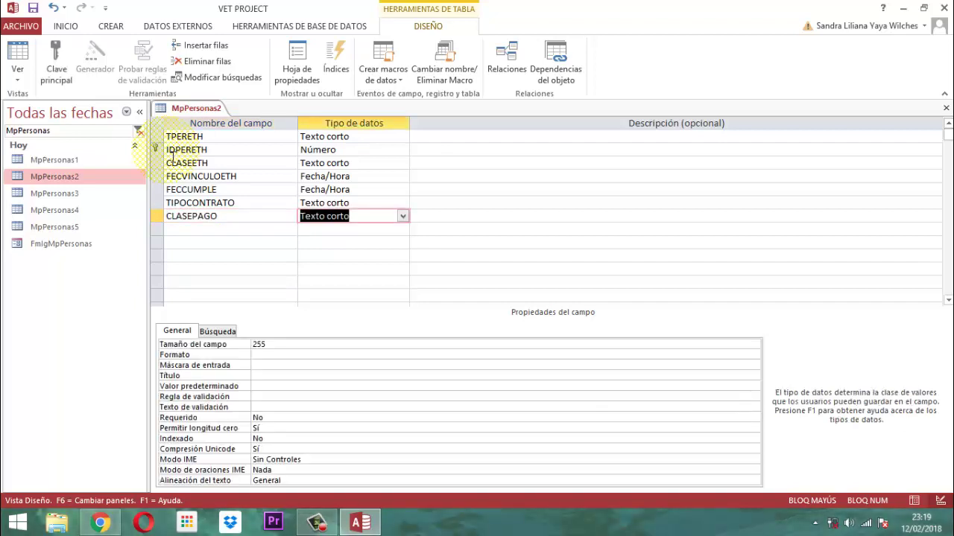
{"action": "key", "text": "Tab"}
{"action": "key", "text": "Tab"}
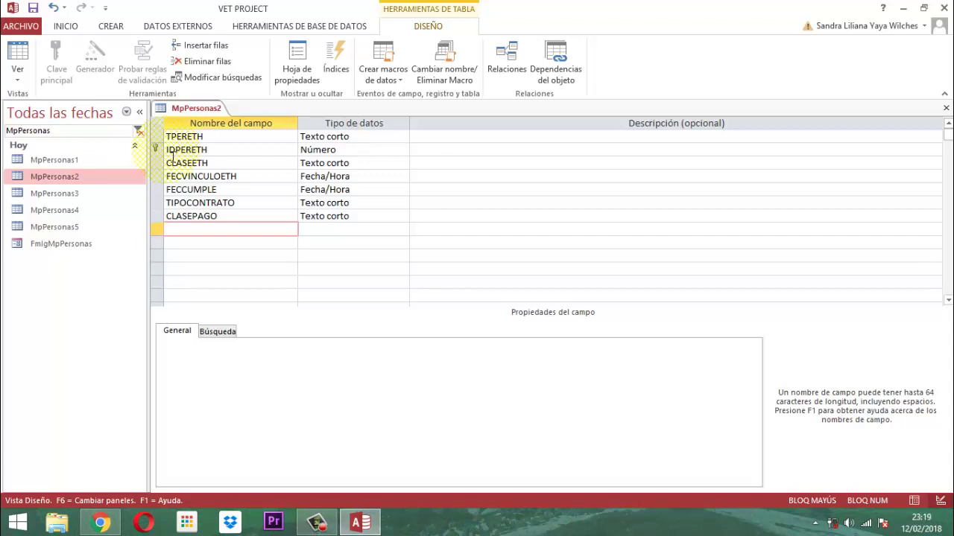
Add a field named VRREMUNERACION with the data type Moneda below CLASEPAGO
{"action": "type", "text": "VRREMUNERACION"}
{"action": "key", "text": "Tab"}
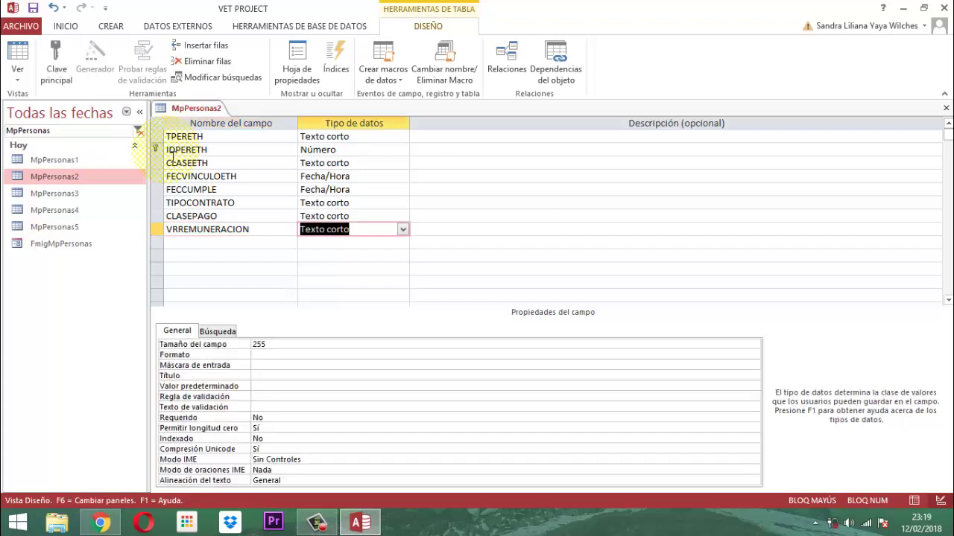
{"action": "type", "text": "m"}
{"action": "key", "text": "Tab"}
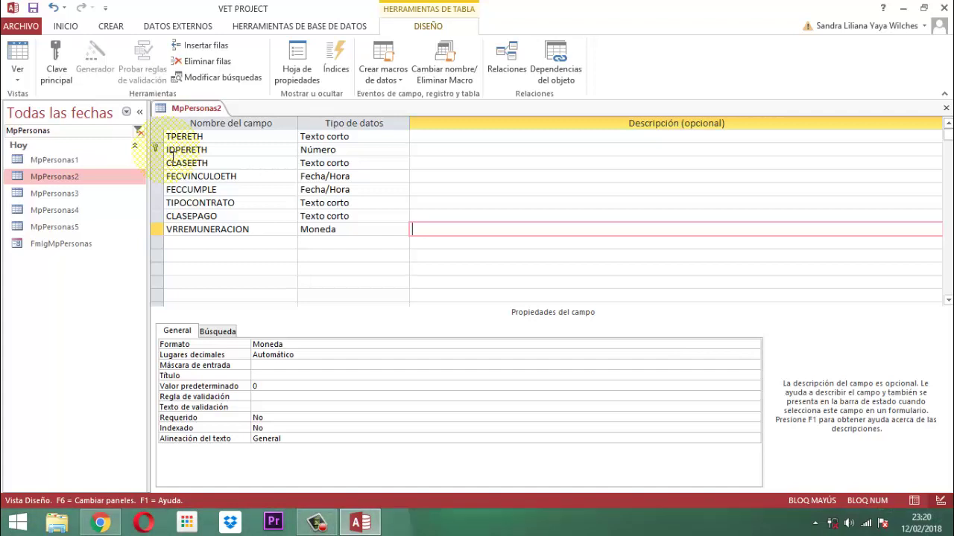
Set the lookup of the TPERETH field to a Cuadro combinado with the row source type Lista de valores
{"action": "left_click", "coordinate": [228, 138]}
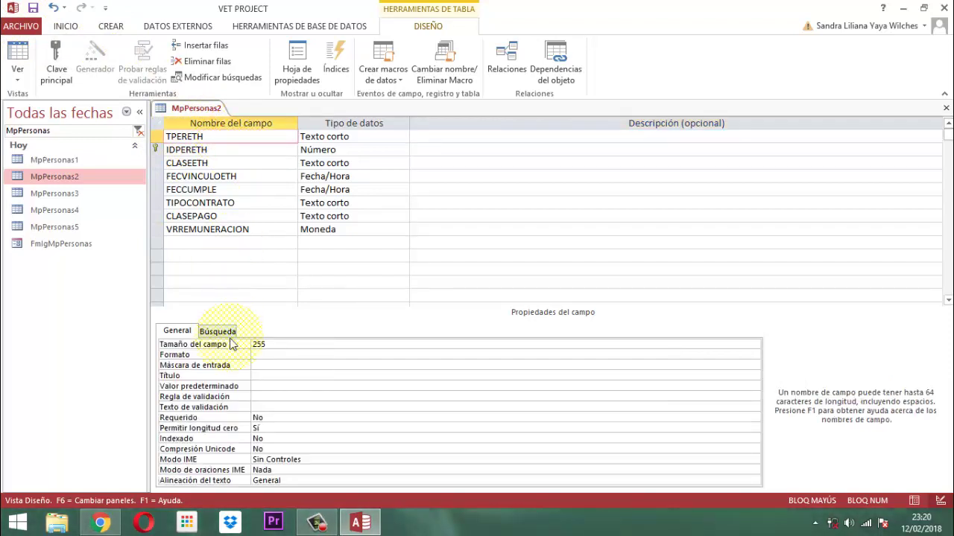
{"action": "left_click", "coordinate": [220, 332]}
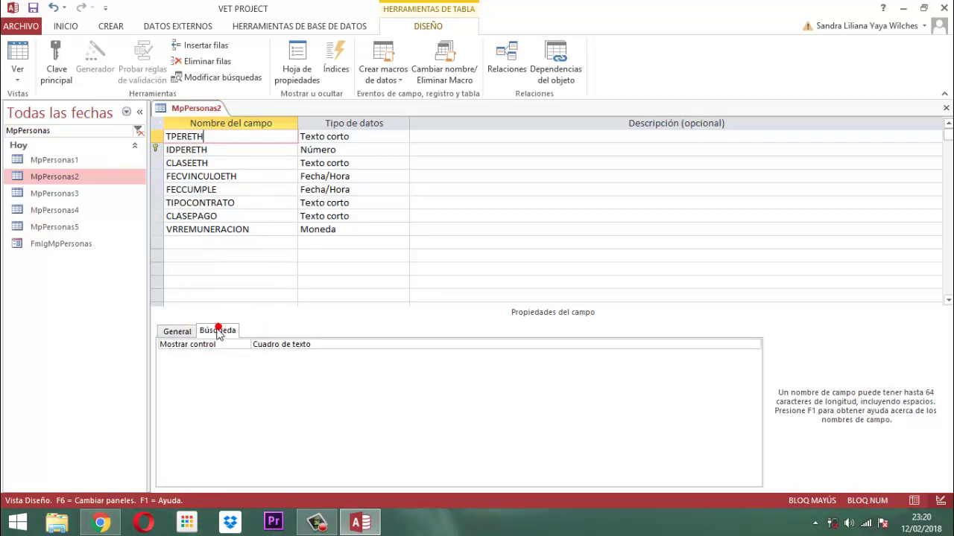
{"action": "left_click", "coordinate": [192, 350]}
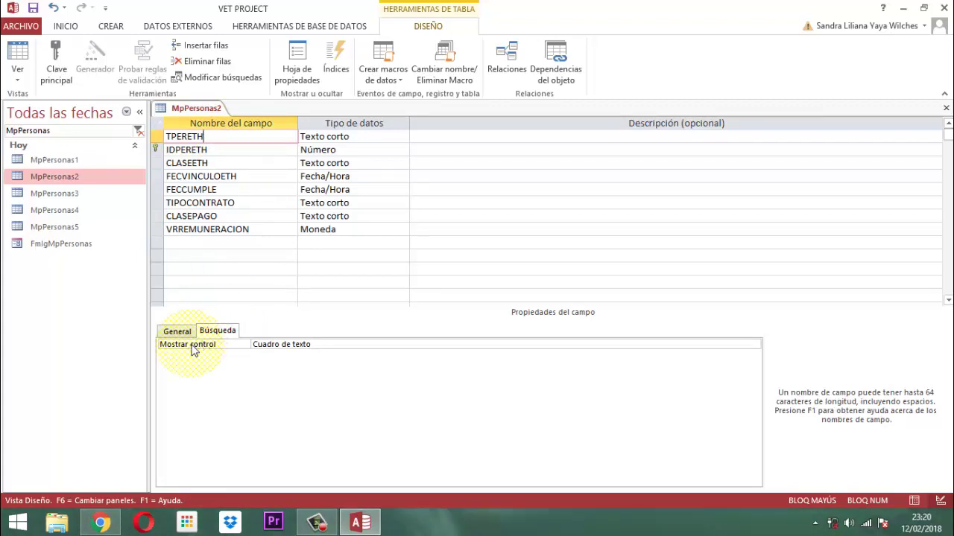
{"action": "left_click", "coordinate": [333, 348]}
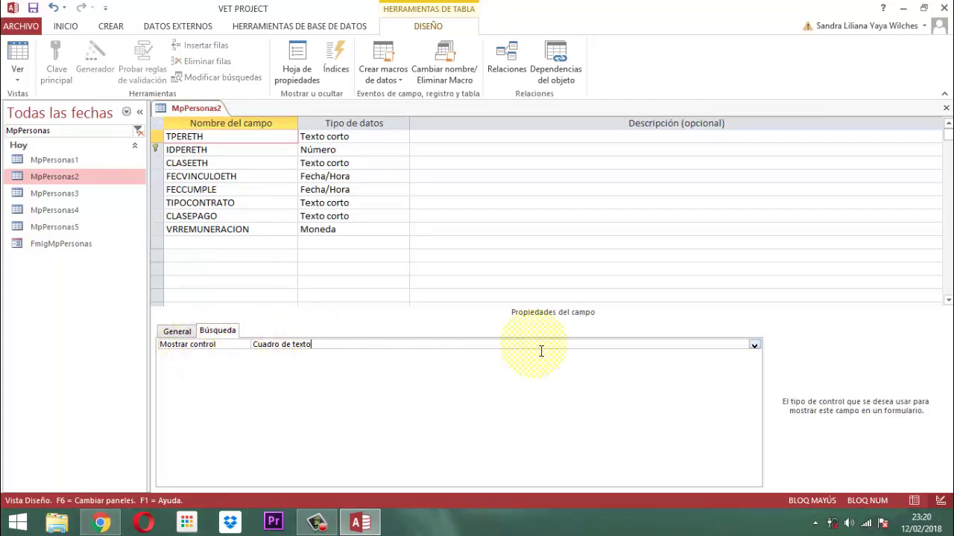
{"action": "left_click", "coordinate": [754, 347]}
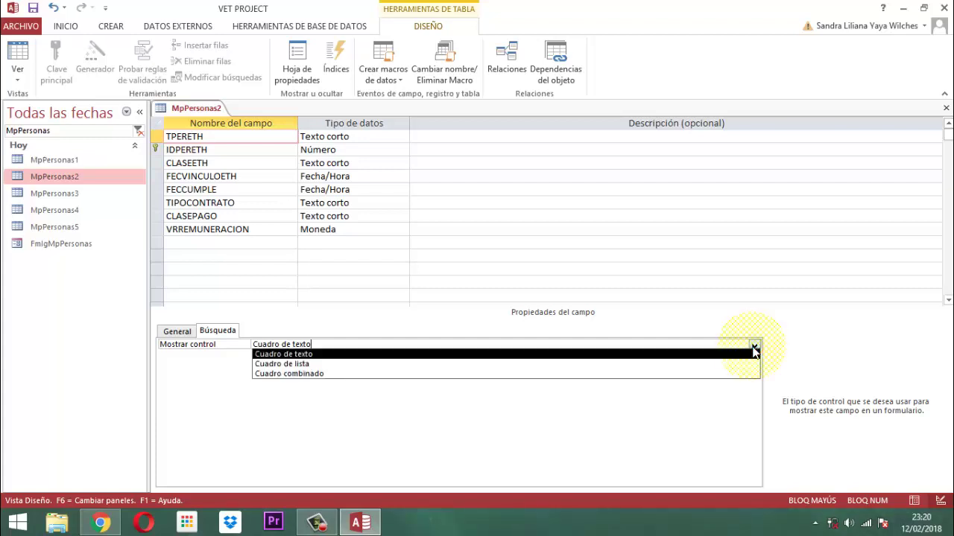
{"action": "left_click", "coordinate": [316, 374]}
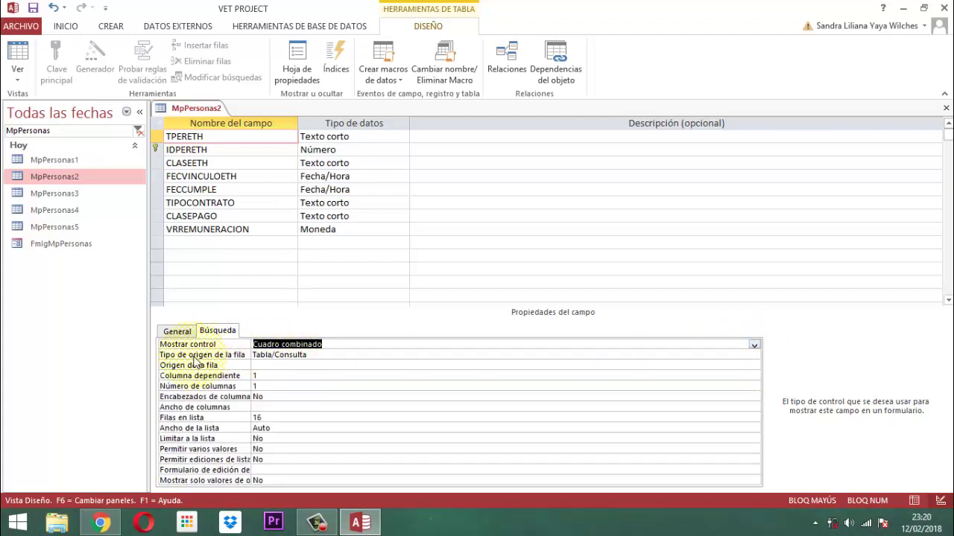
{"action": "left_click", "coordinate": [358, 357]}
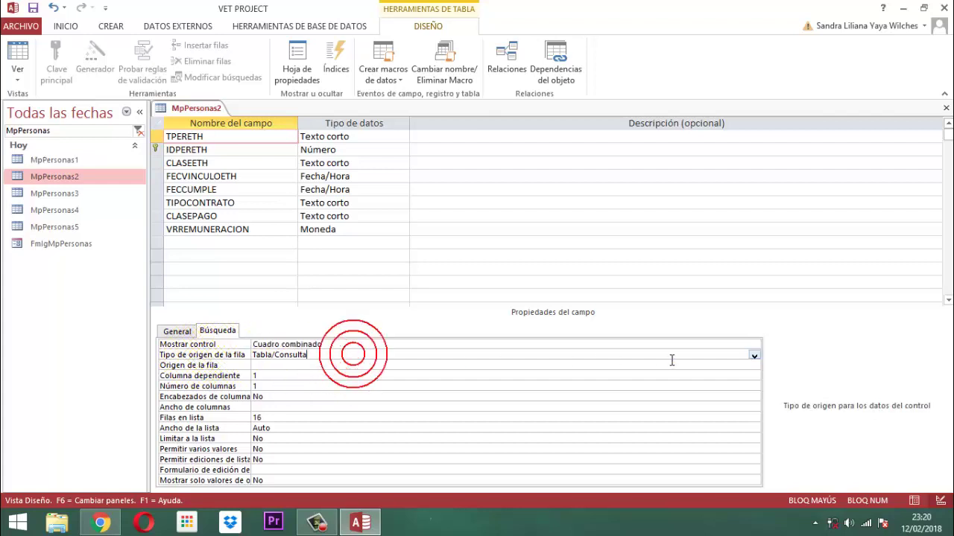
{"action": "left_click", "coordinate": [754, 355]}
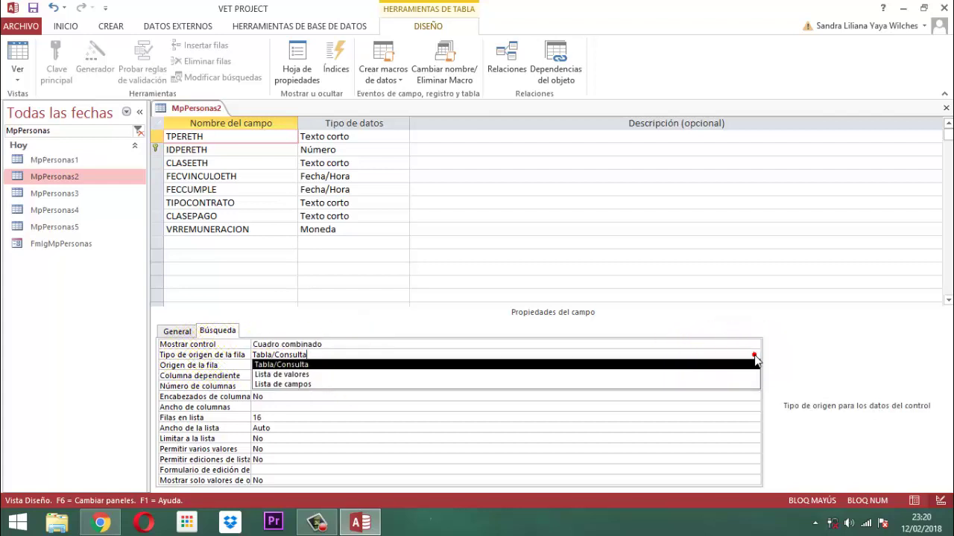
{"action": "left_click", "coordinate": [296, 375]}
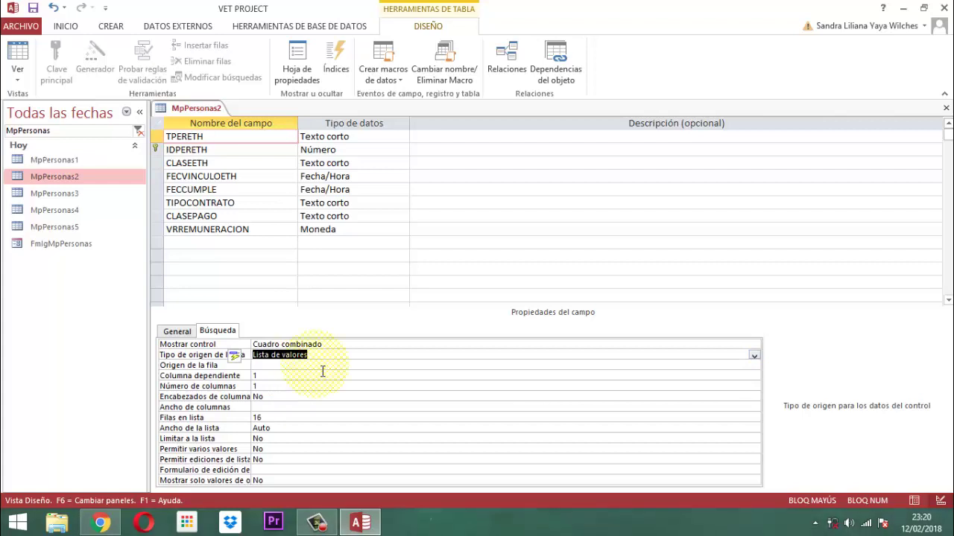
Enter "EQUIPO TALENTO HUMANO";"CLIENTE";"PROVEEDOR";"VENDEDOR" as the row source of TPERETH and select the whole entry
{"action": "key", "text": "Tab"}
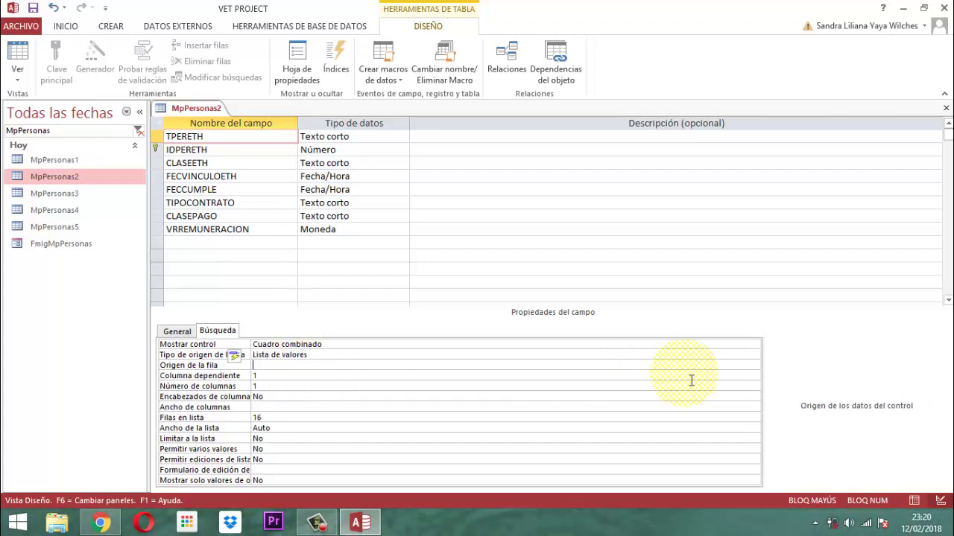
{"action": "left_click", "coordinate": [494, 365]}
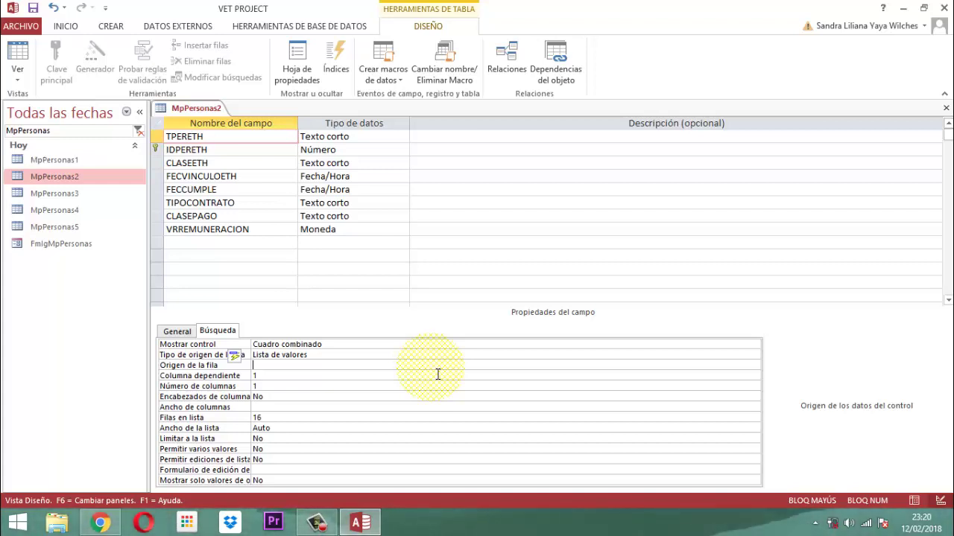
{"action": "type", "text": "\""}
{"action": "key", "text": "Caps_Lock"}
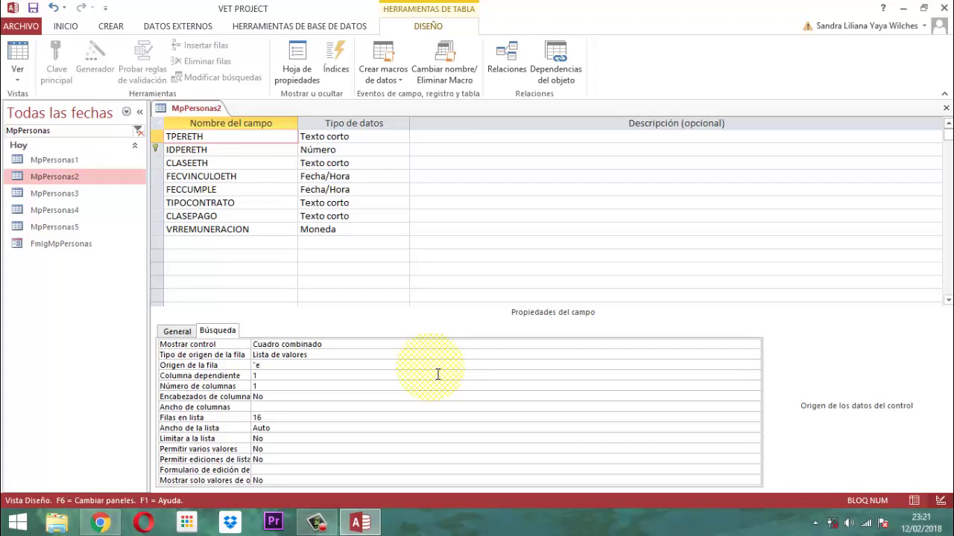
{"action": "key", "text": "Caps_Lock"}
{"action": "type", "text": "EQUIPO "}
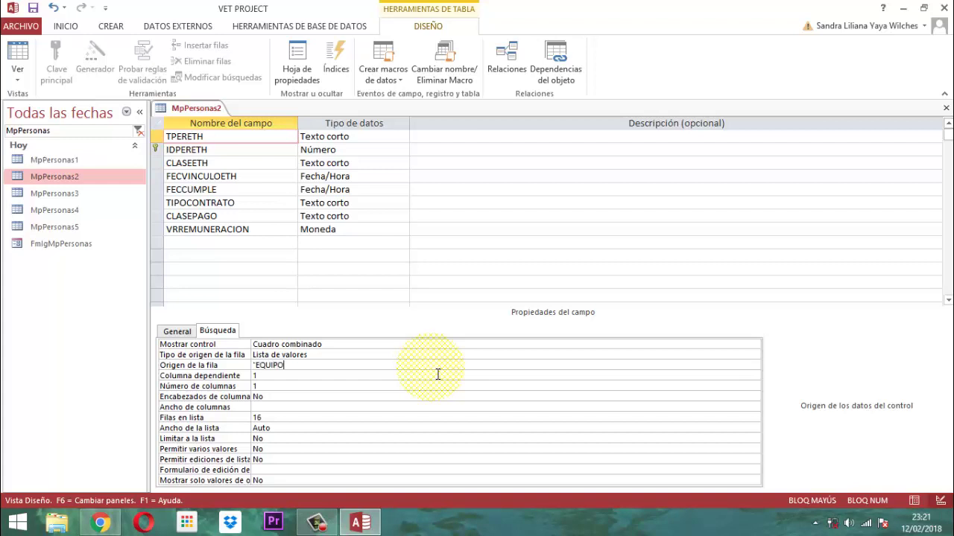
{"action": "type", "text": "T"}
{"action": "key", "text": "BackSpace"}
{"action": "type", "text": "TALENTO HUMANO\";\"CLIENTE"}
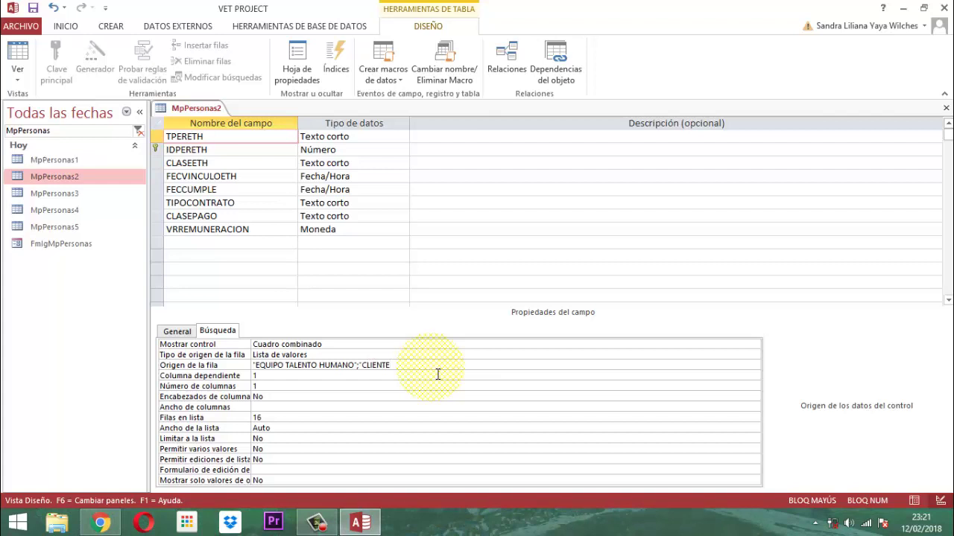
{"action": "type", "text": "\";\"PROVEEDOR\";\"VENDE"}
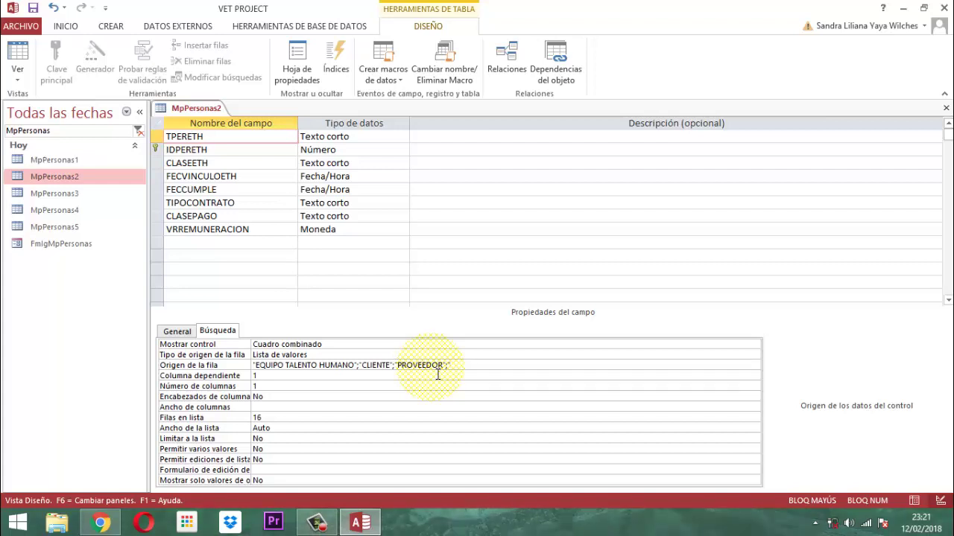
{"action": "type", "text": "DOR"}
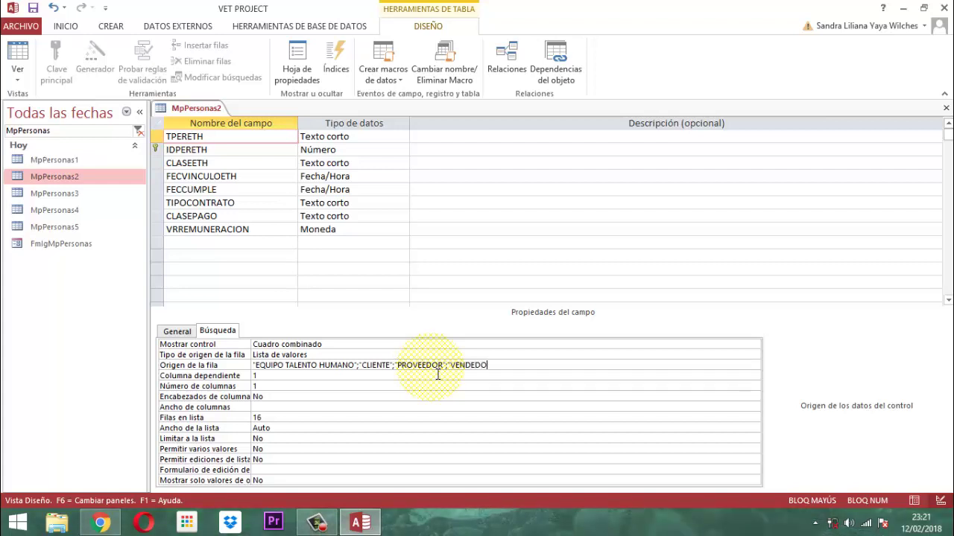
{"action": "type", "text": "\""}
{"action": "key", "text": "ctrl+a"}
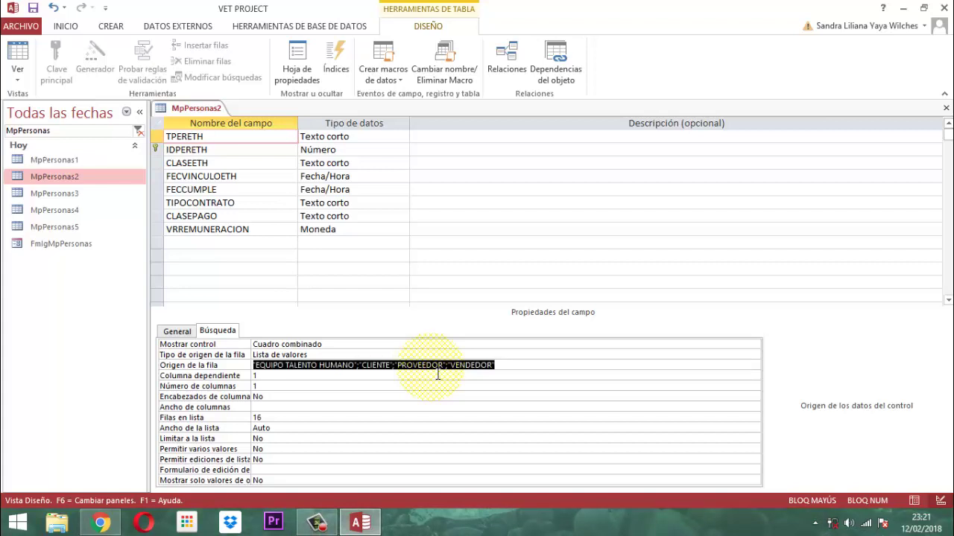
Set the column width of the TPERETH lookup to 6 cm
{"action": "left_click", "coordinate": [438, 374]}
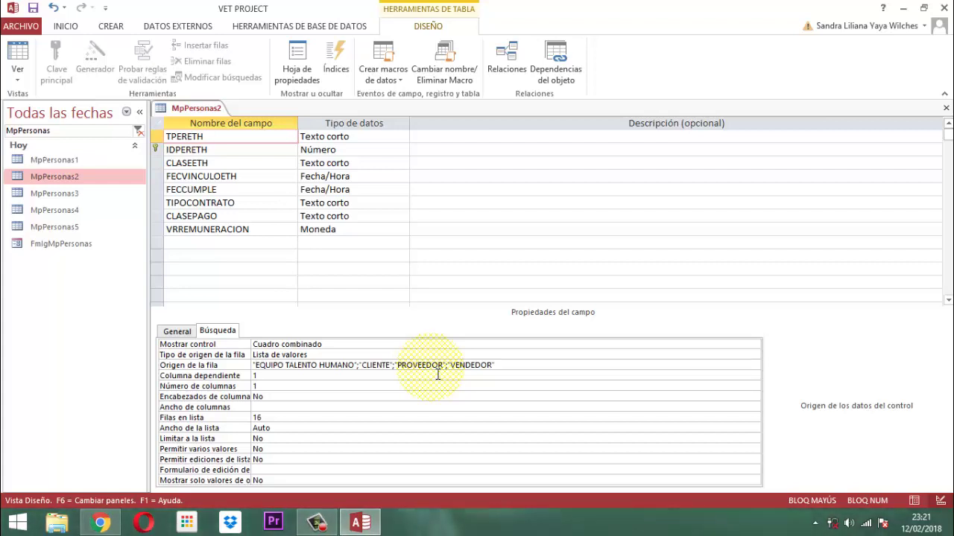
{"action": "left_click", "coordinate": [276, 406]}
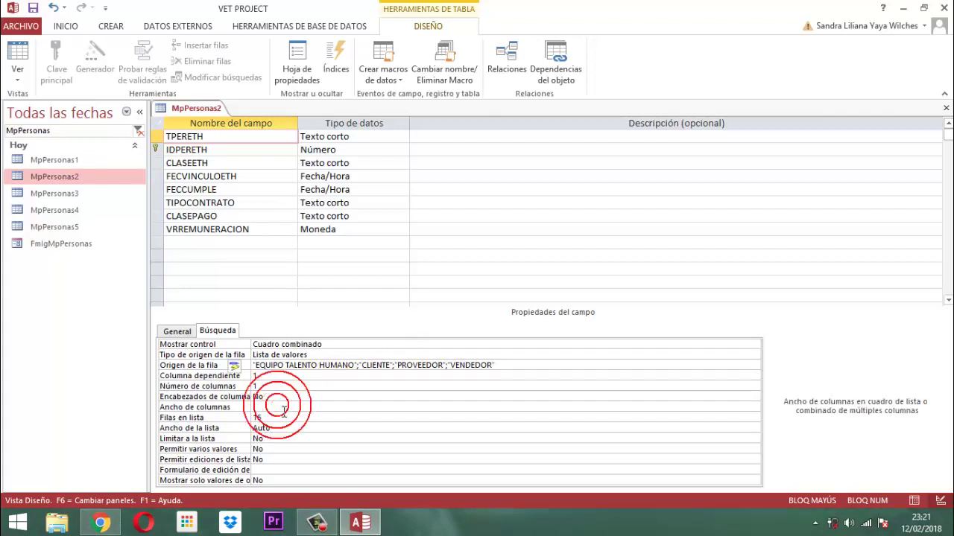
{"action": "type", "text": "6"}
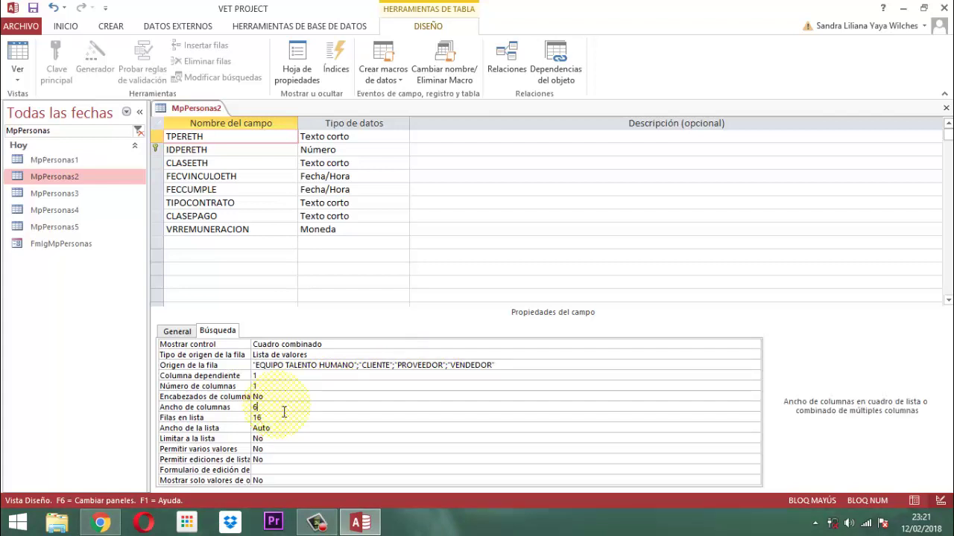
{"action": "key", "text": "Return"}
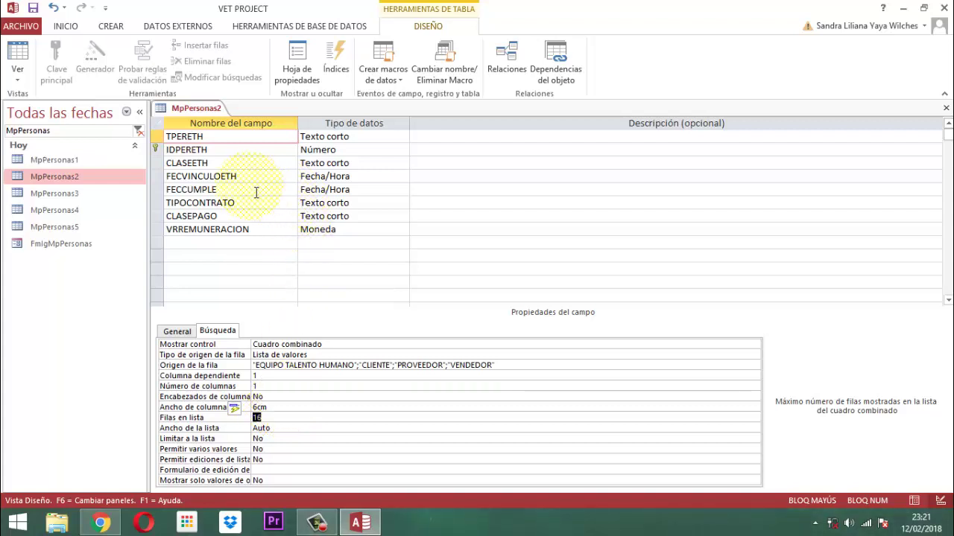
Check the general properties of IDPERETH and CLASEETH, and save and close the MpPersonas2 table
{"action": "left_click", "coordinate": [257, 150]}
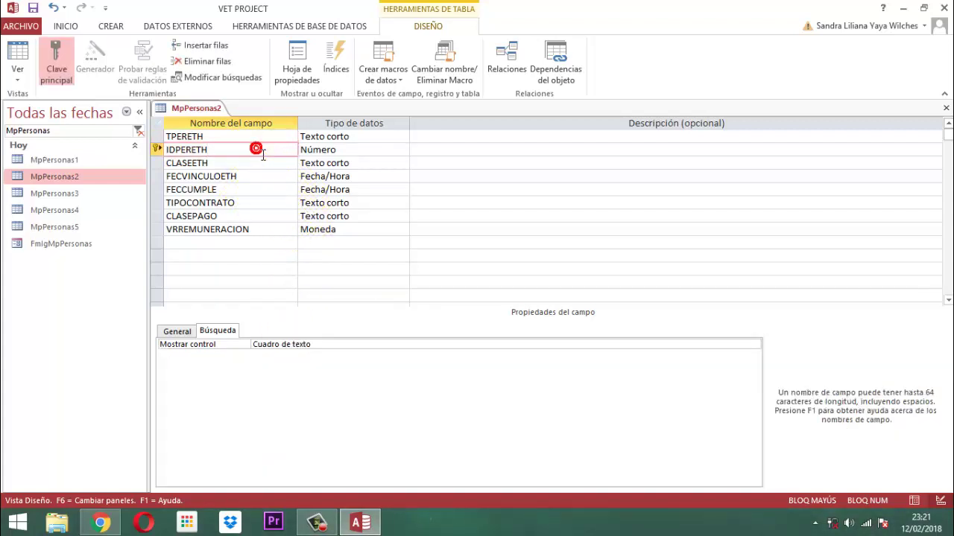
{"action": "left_click", "coordinate": [177, 331]}
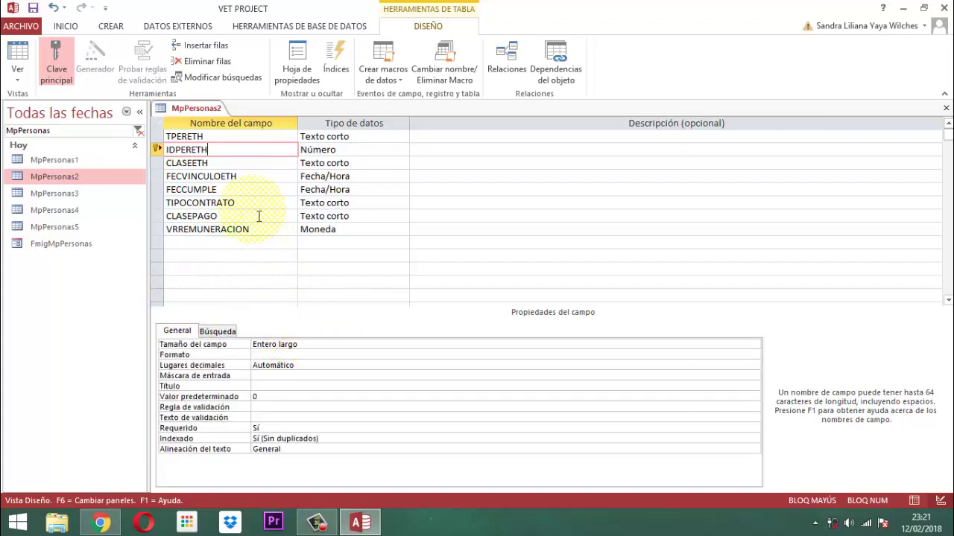
{"action": "left_click", "coordinate": [236, 163]}
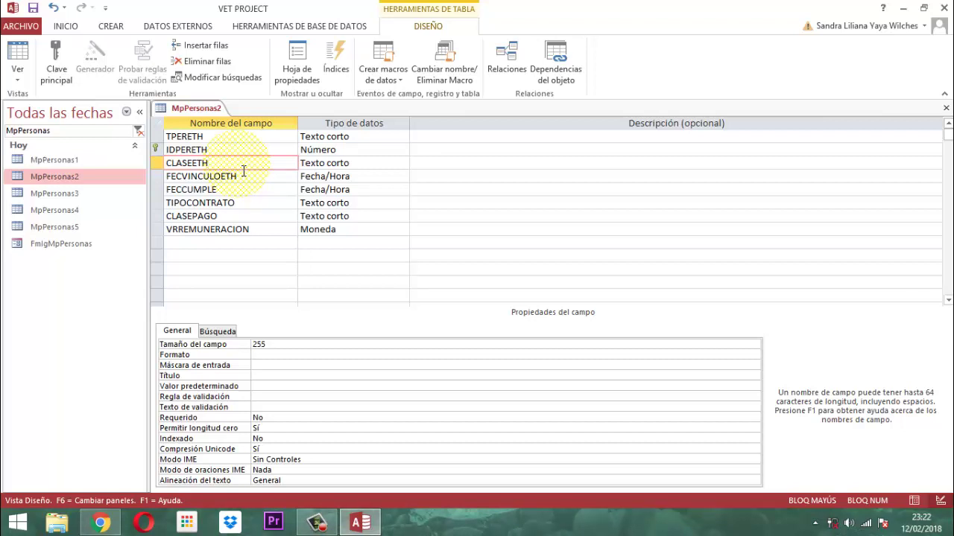
{"action": "right_click", "coordinate": [200, 108]}
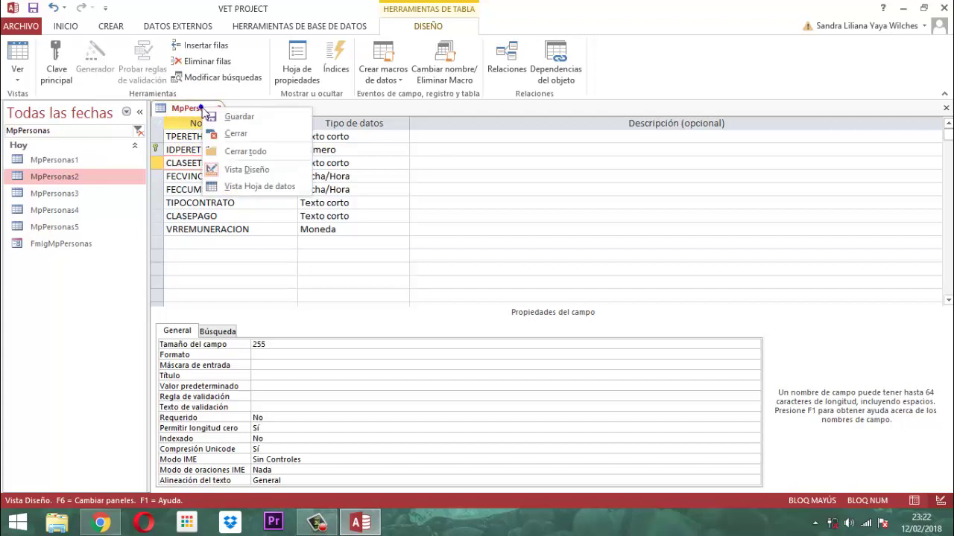
{"action": "left_click", "coordinate": [219, 110]}
{"action": "right_click", "coordinate": [209, 109]}
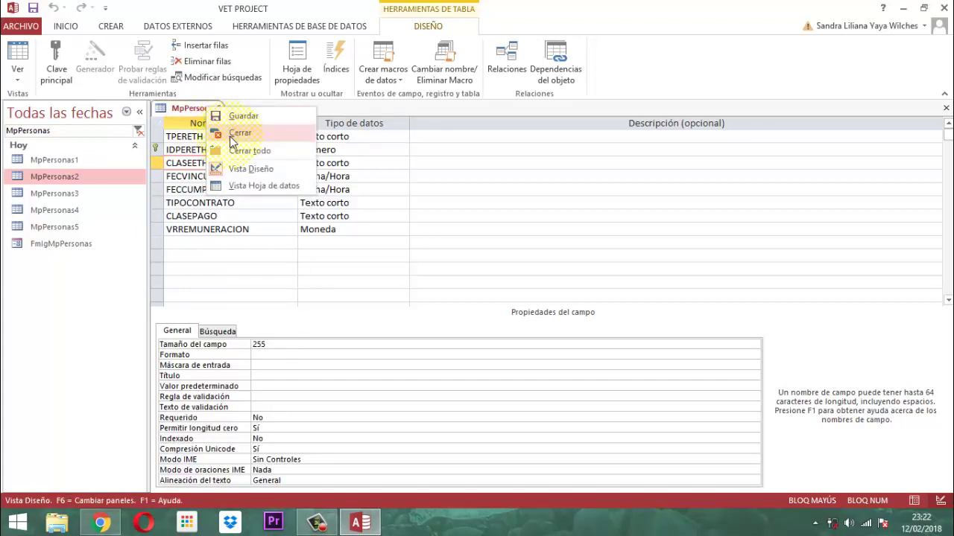
{"action": "left_click", "coordinate": [240, 134]}
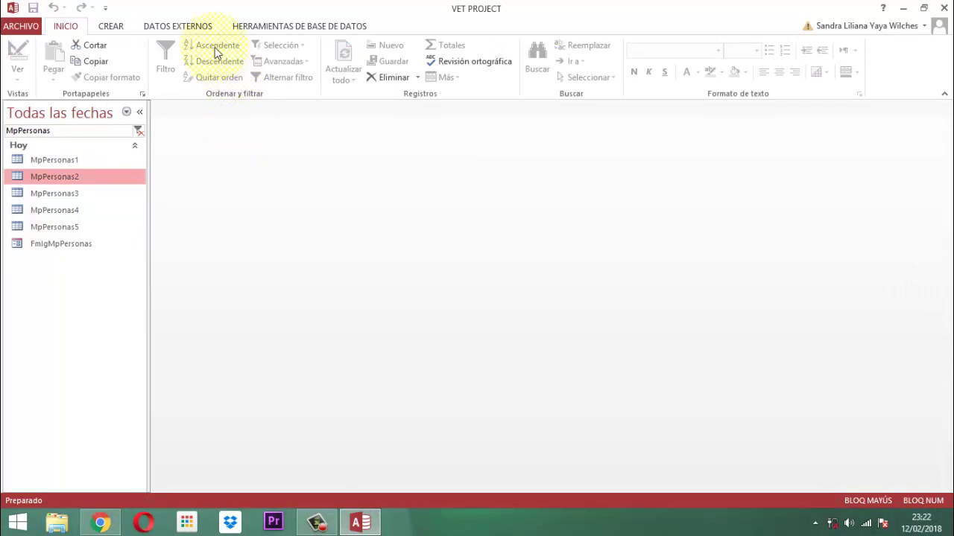
Create a new table and save it as MpClaseEth
{"action": "left_click", "coordinate": [106, 28]}
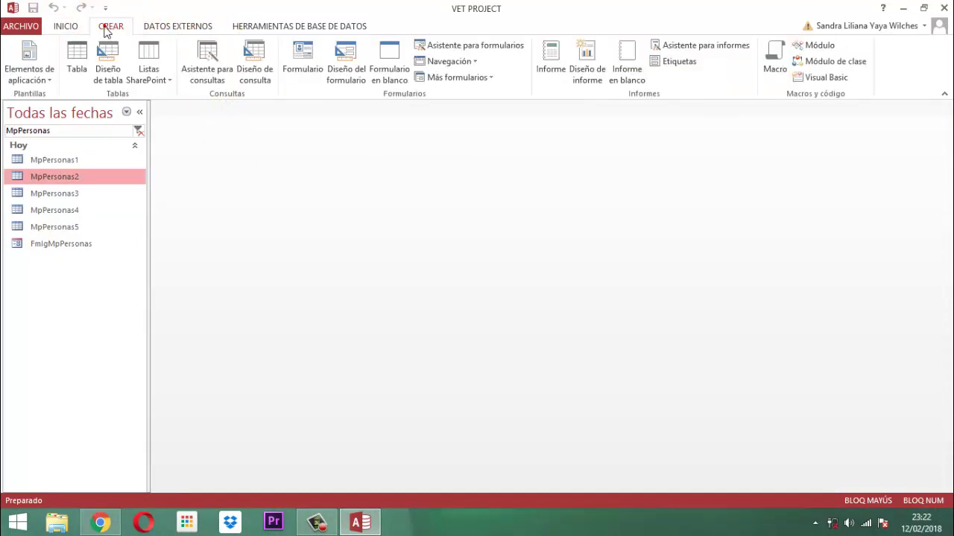
{"action": "left_click", "coordinate": [79, 74]}
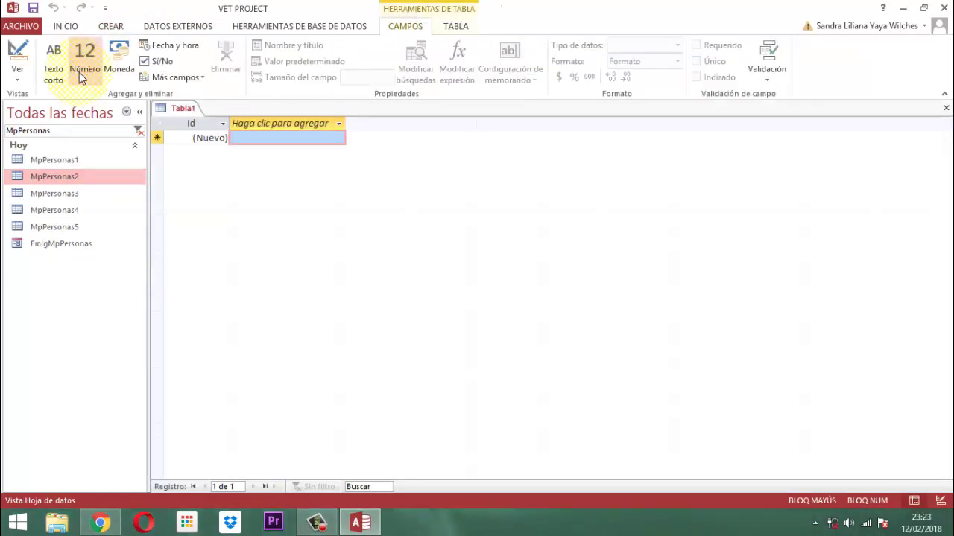
{"action": "right_click", "coordinate": [183, 109]}
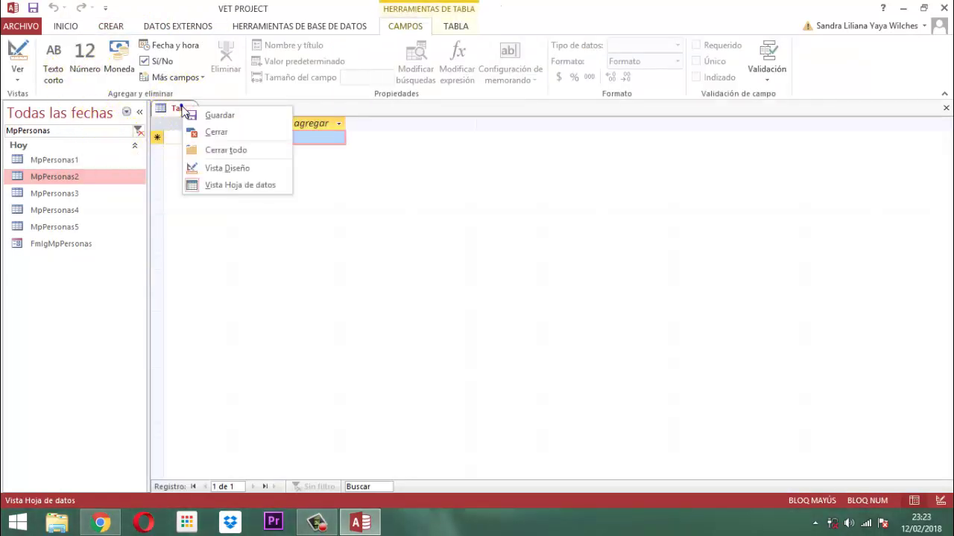
{"action": "left_click", "coordinate": [216, 116]}
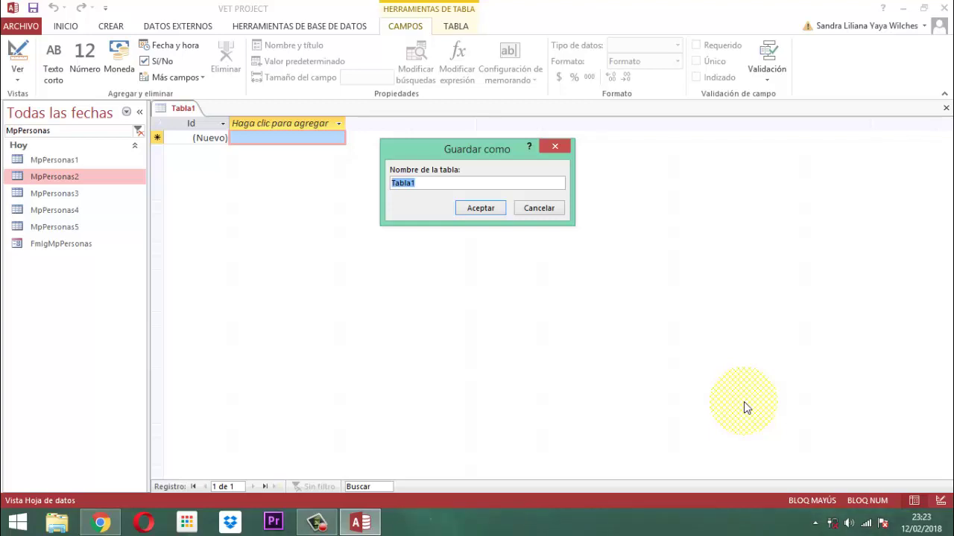
{"action": "type", "text": "M"}
{"action": "key", "text": "Caps_Lock"}
{"action": "type", "text": "p"}
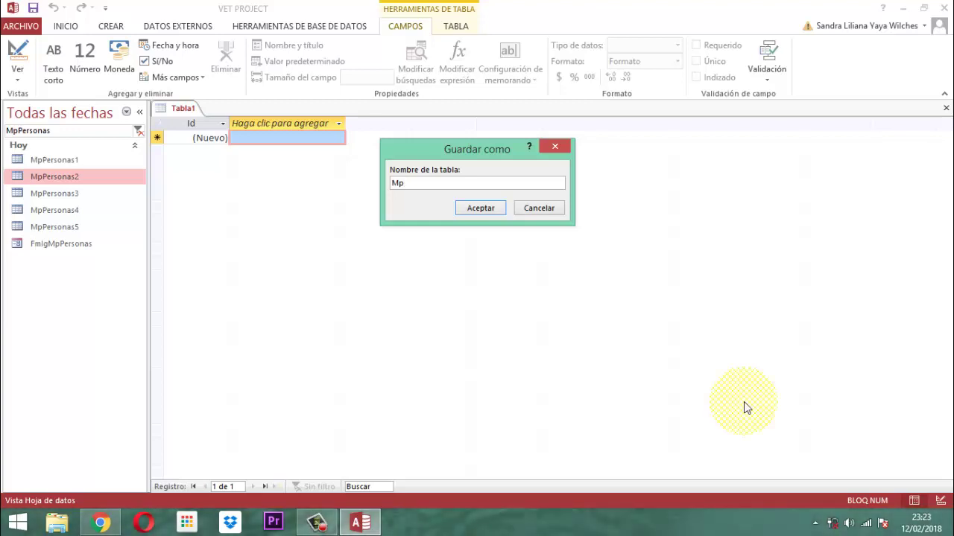
{"action": "type", "text": "Clase"}
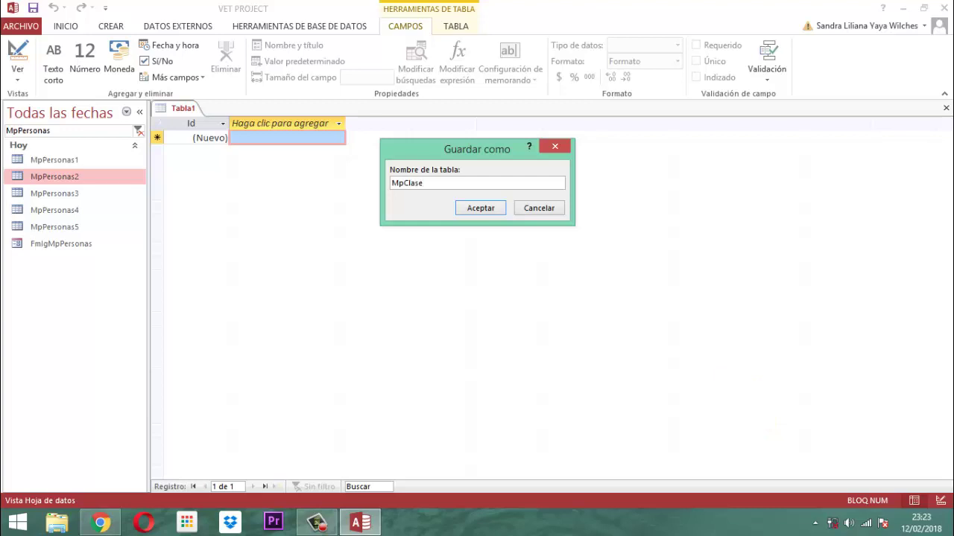
{"action": "type", "text": "Eth"}
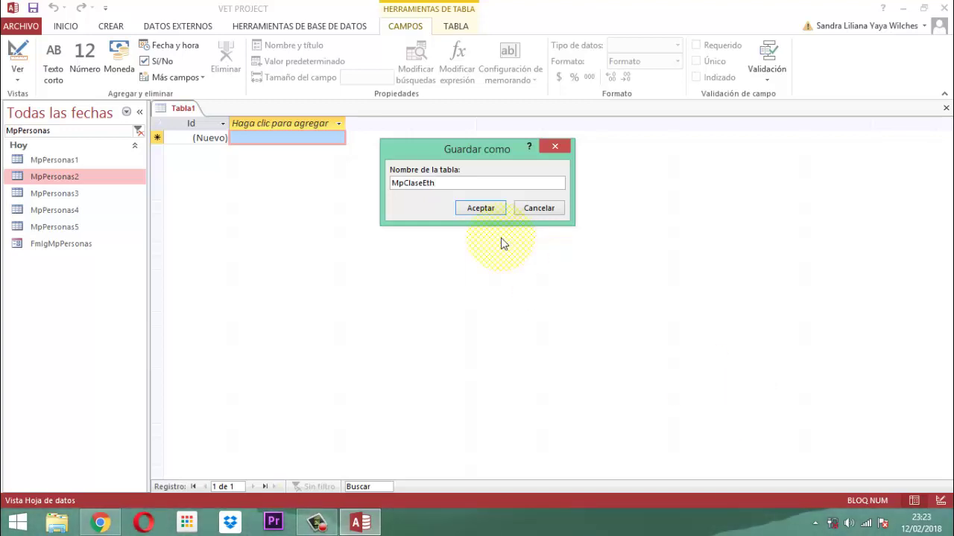
{"action": "left_click", "coordinate": [481, 209]}
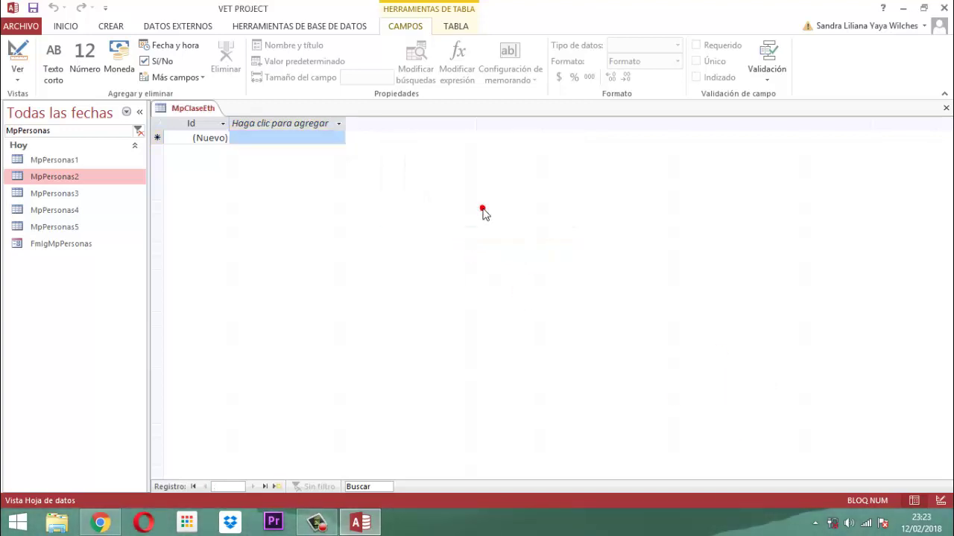
In the design of MpClaseEth, remove the primary key from the Id field and redefine it as item with data type Texto corto
{"action": "right_click", "coordinate": [190, 108]}
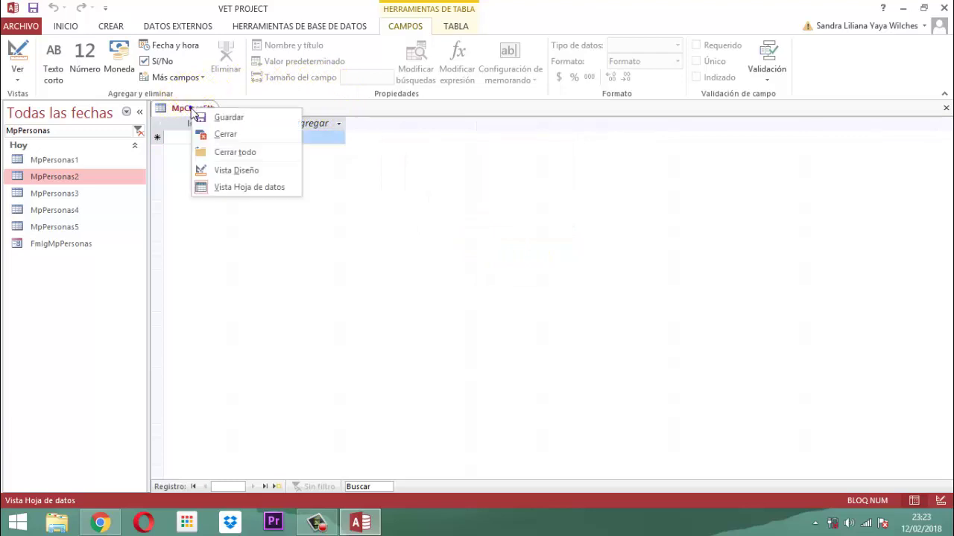
{"action": "left_click", "coordinate": [227, 170]}
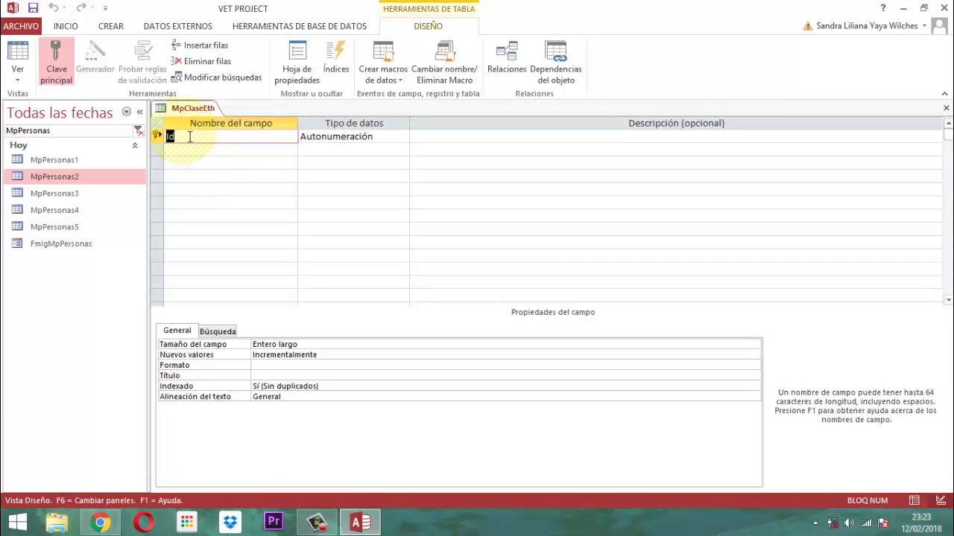
{"action": "left_click", "coordinate": [58, 56]}
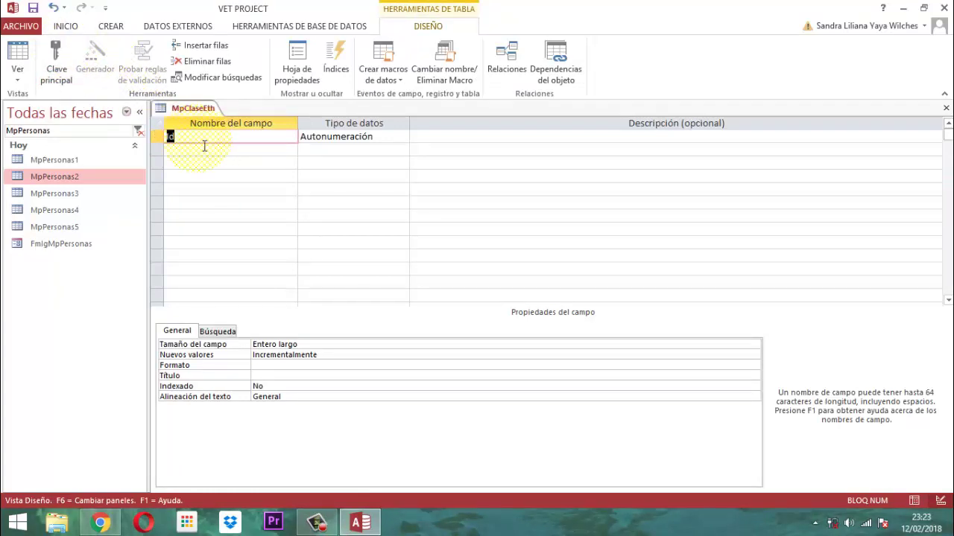
{"action": "type", "text": "item"}
{"action": "key", "text": "Tab"}
{"action": "type", "text": "t"}
{"action": "key", "text": "Tab"}
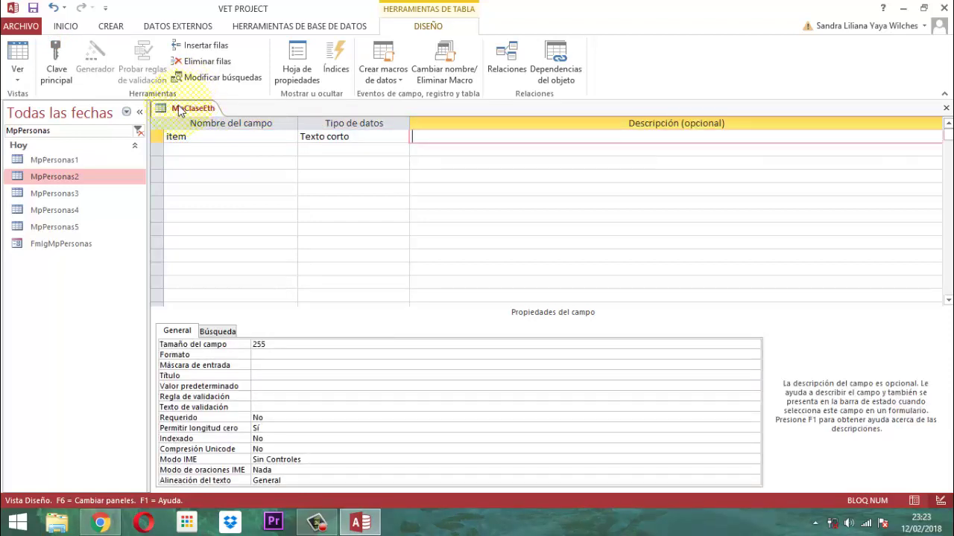
Set the item field's size to 20 and its format to >@, and save the MpClaseEth design
{"action": "left_click", "coordinate": [278, 350]}
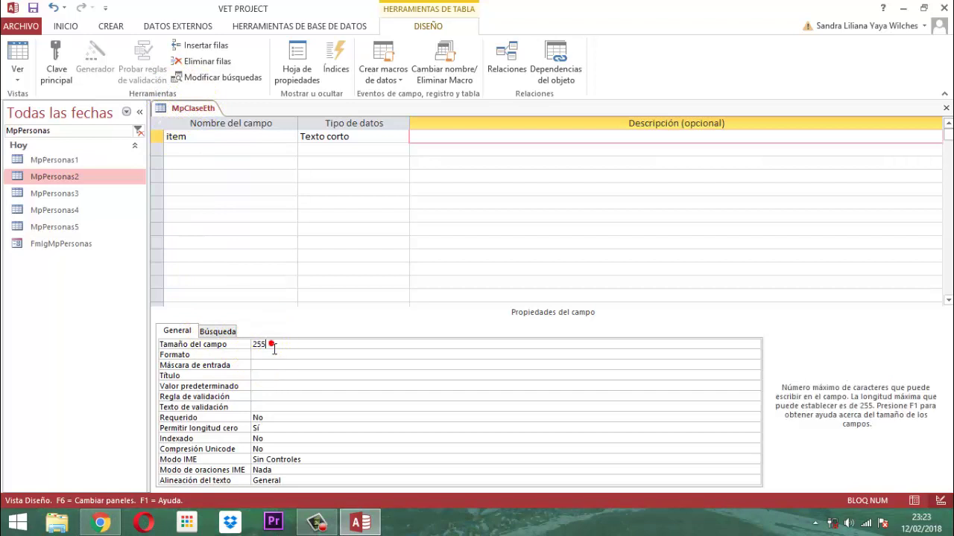
{"action": "left_click", "coordinate": [240, 349]}
{"action": "type", "text": "20"}
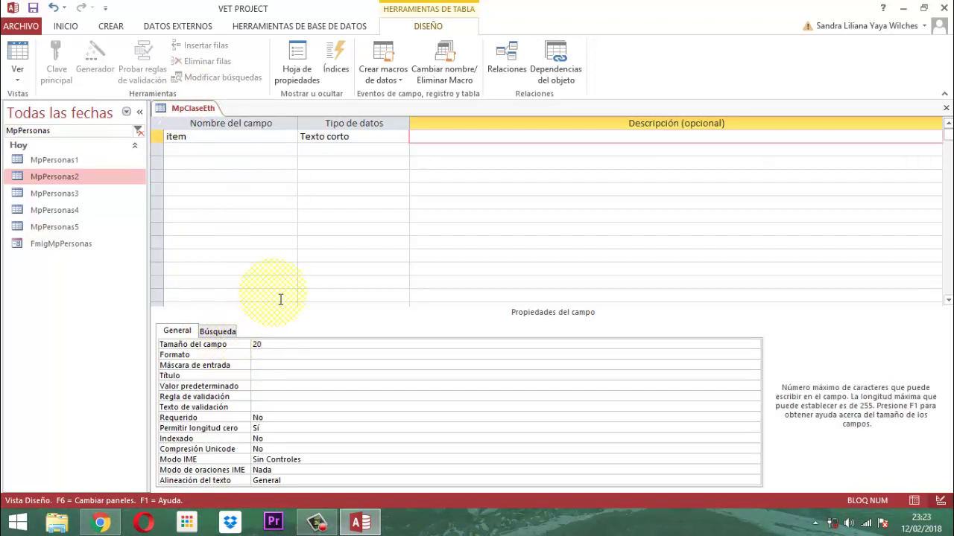
{"action": "key", "text": "Return"}
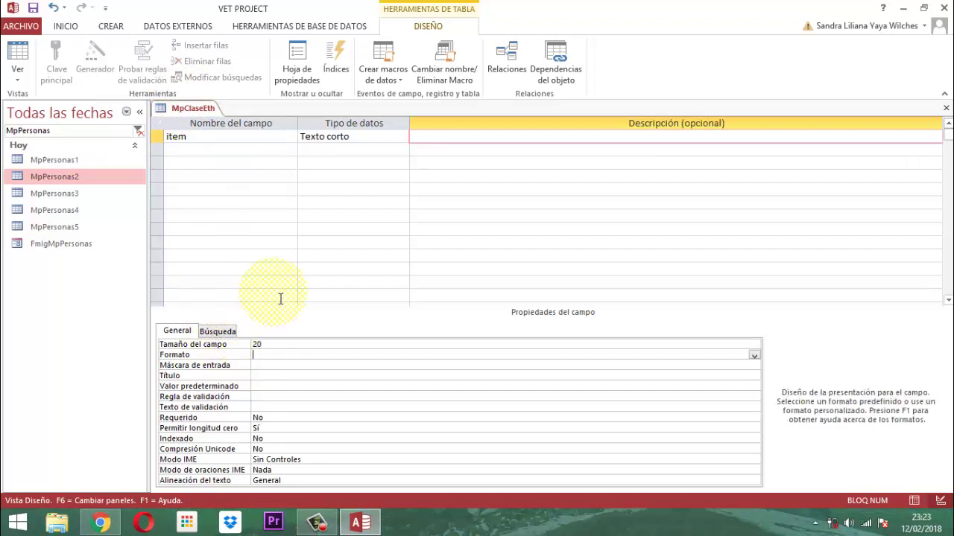
{"action": "type", "text": ">@"}
{"action": "right_click", "coordinate": [183, 108]}
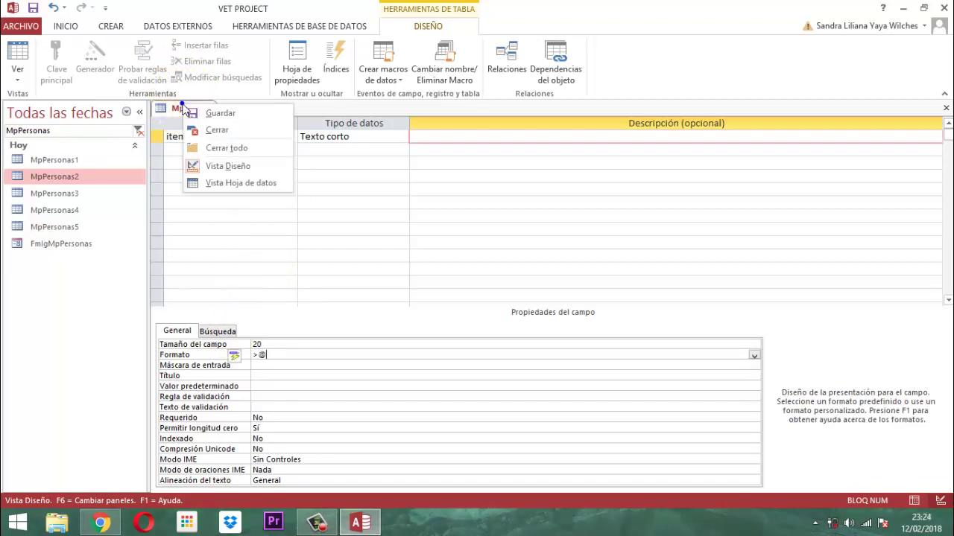
{"action": "left_click", "coordinate": [210, 116]}
Show MpClaseEth as a datasheet and widen the item column to more than three times its width
{"action": "right_click", "coordinate": [197, 108]}
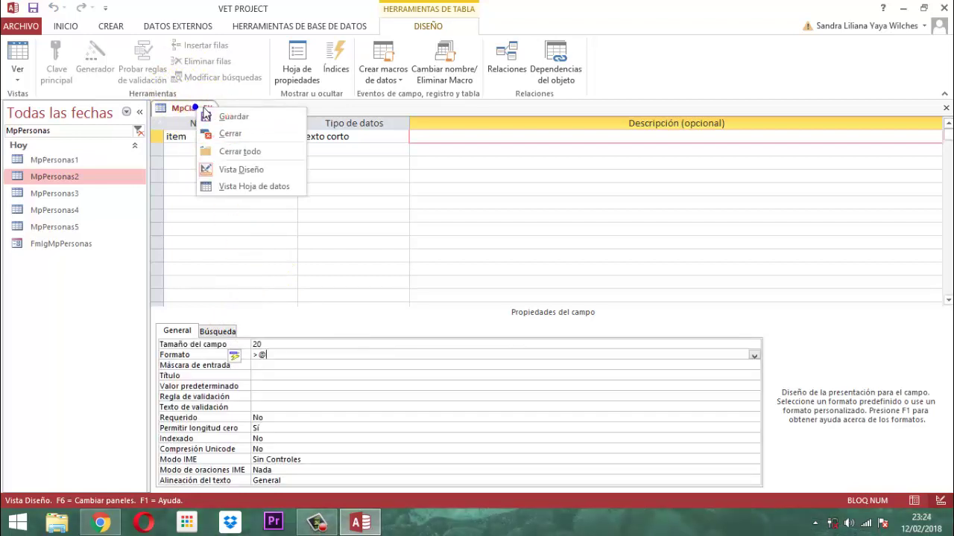
{"action": "left_click", "coordinate": [254, 187]}
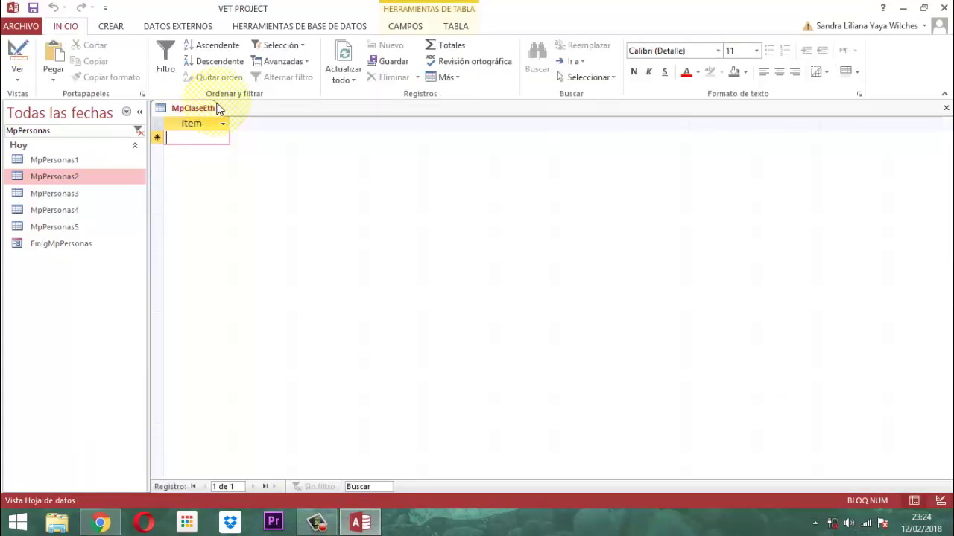
{"action": "left_click_drag", "start_coordinate": [237, 133], "coordinate": [385, 132]}
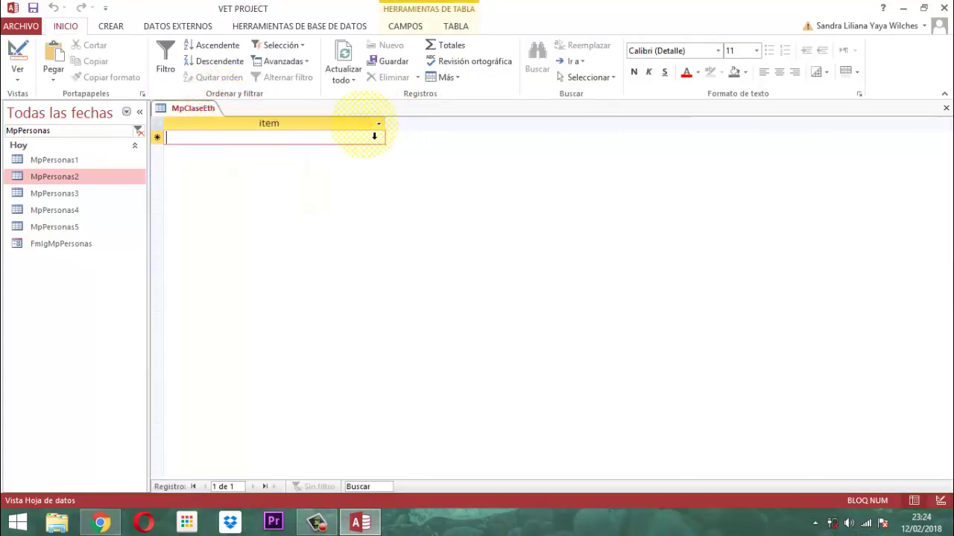
Enter the records GERENTE, ADMINISTRADOR and ASISTENTE in the item column of MpClaseEth
{"action": "left_click", "coordinate": [221, 139]}
{"action": "type", "text": "g"}
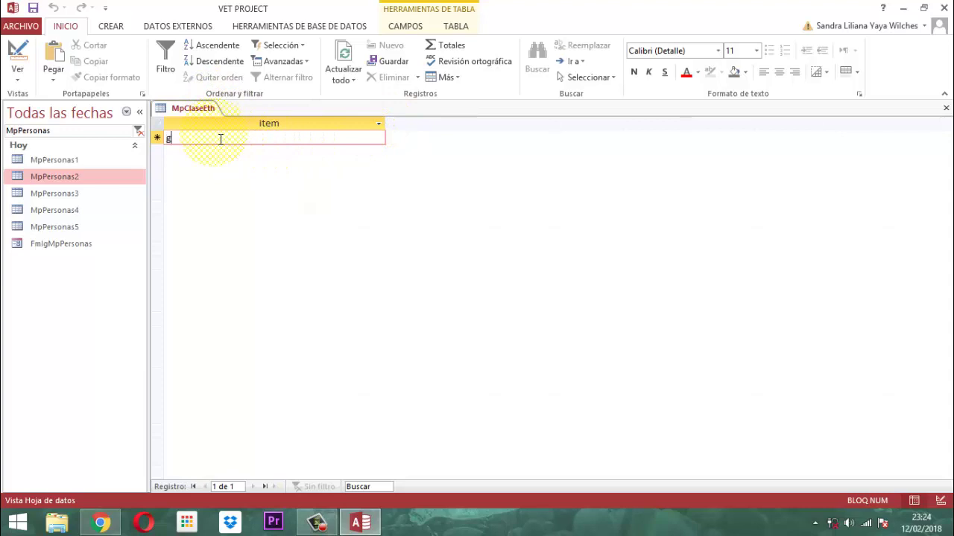
{"action": "key", "text": "BackSpace"}
{"action": "key", "text": "Caps_Lock"}
{"action": "type", "text": "G"}
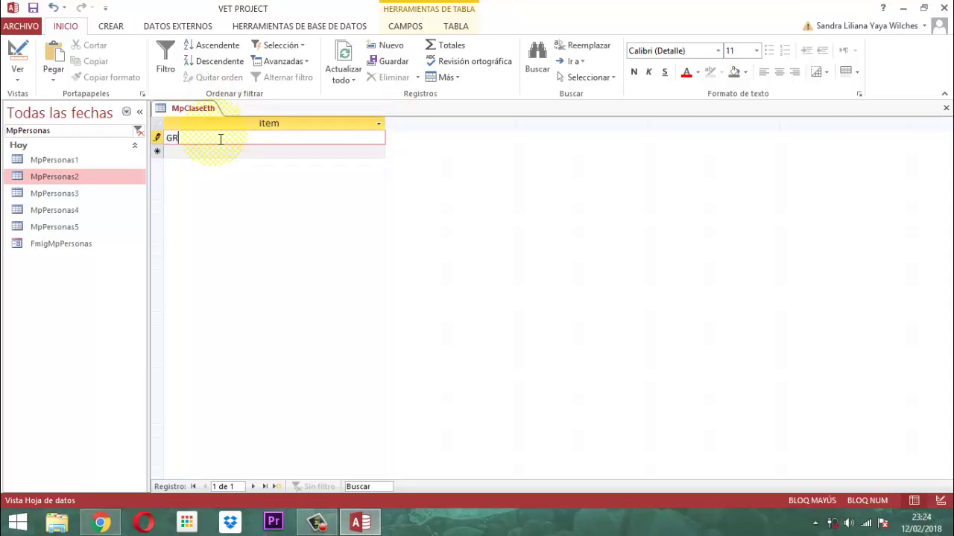
{"action": "type", "text": "ERENTE"}
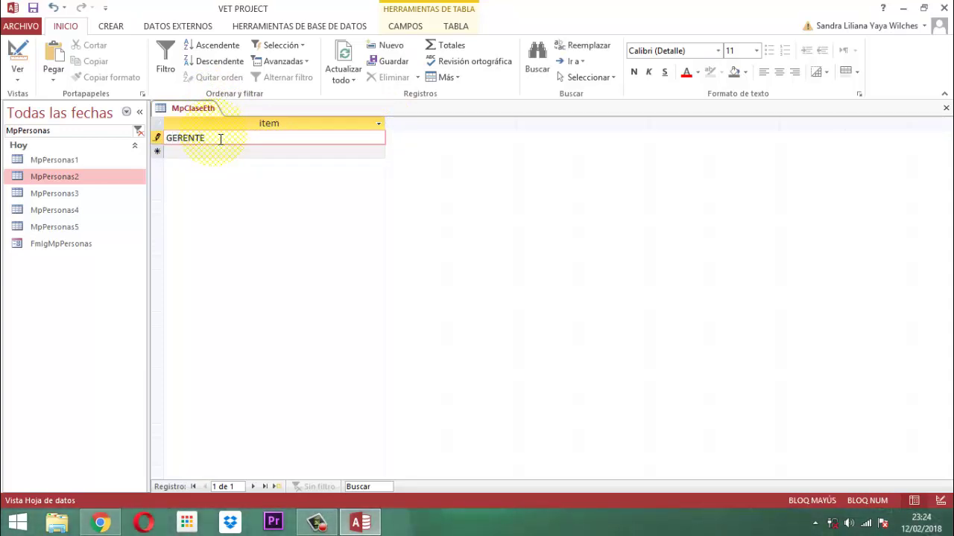
{"action": "key", "text": "Return"}
{"action": "type", "text": "ADMINIST"}
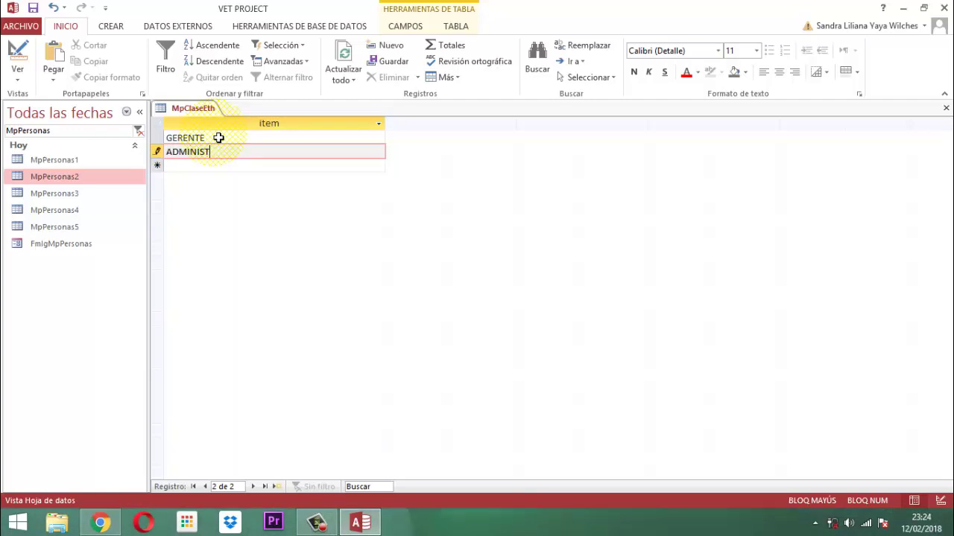
{"action": "type", "text": "RADORRADOR"}
{"action": "key", "text": "Return"}
{"action": "type", "text": "ASISTENTE"}
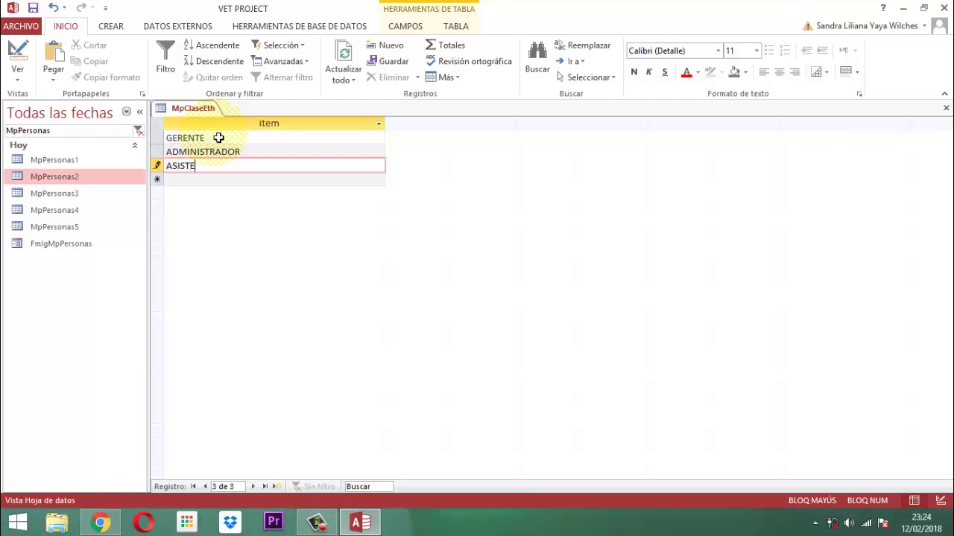
{"action": "key", "text": "Return"}
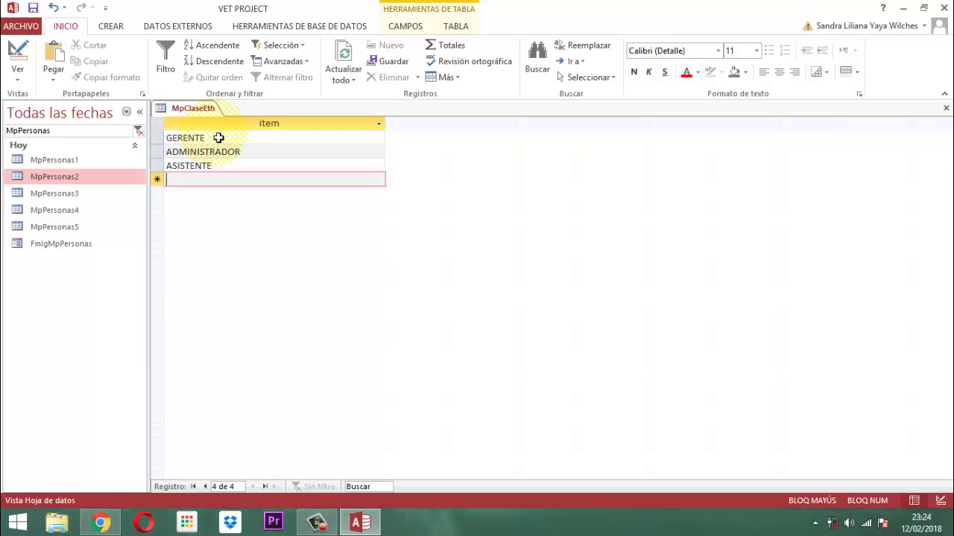
Add the records PELUQUERO and CAJERO to the item column of MpClaseEth
{"action": "type", "text": "PELUQUERO"}
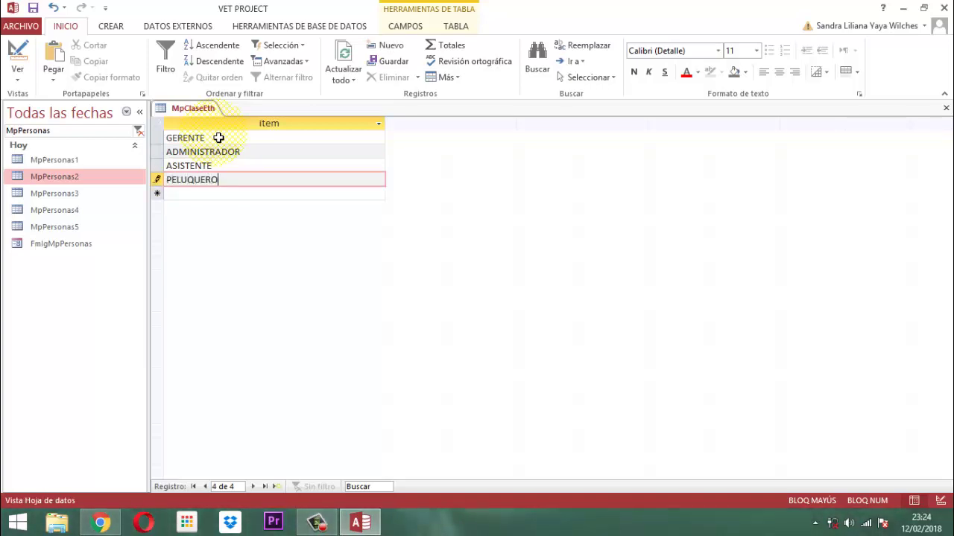
{"action": "key", "text": "Return"}
{"action": "type", "text": "CAJERO"}
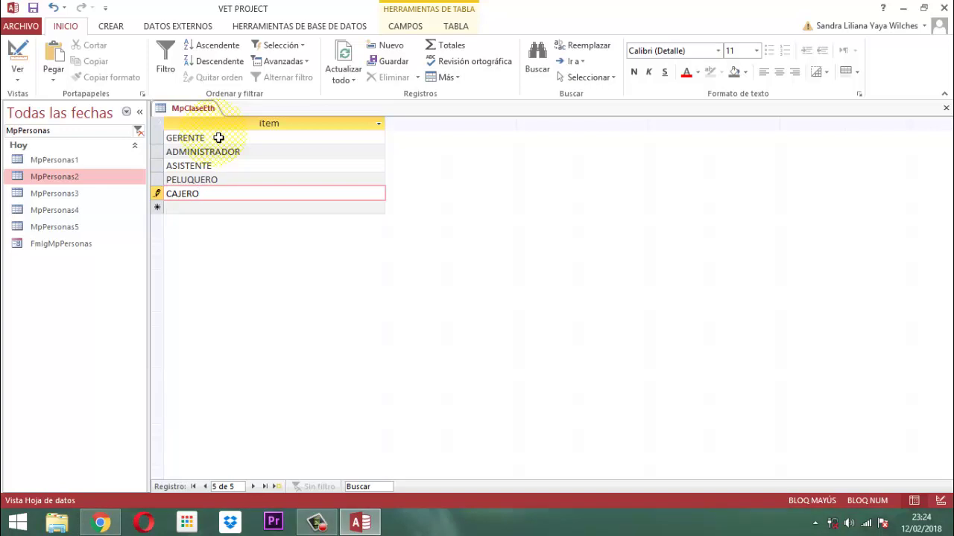
{"action": "key", "text": "Return"}
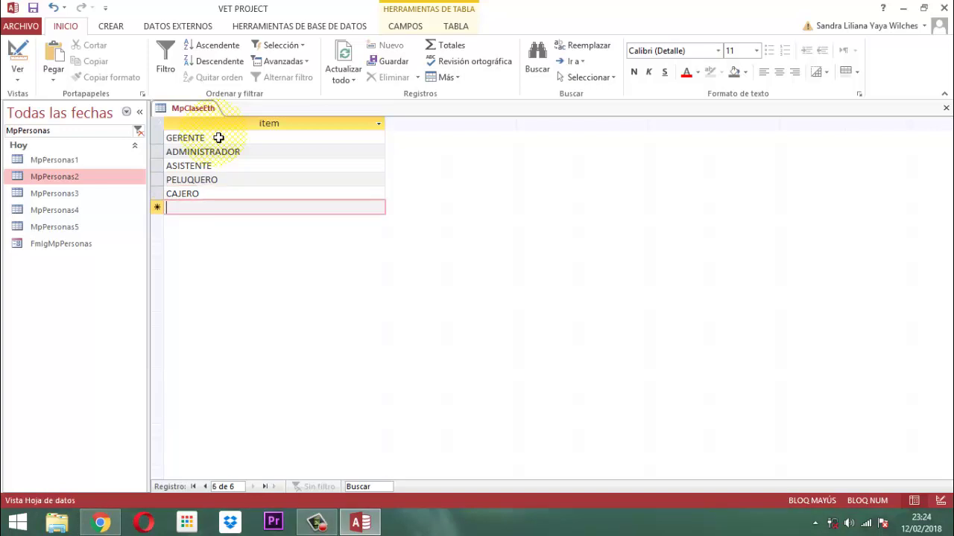
Add the record ASISTENTE VET below CAJERO in the item column
{"action": "type", "text": "ASISTENTE VETERINARI"}
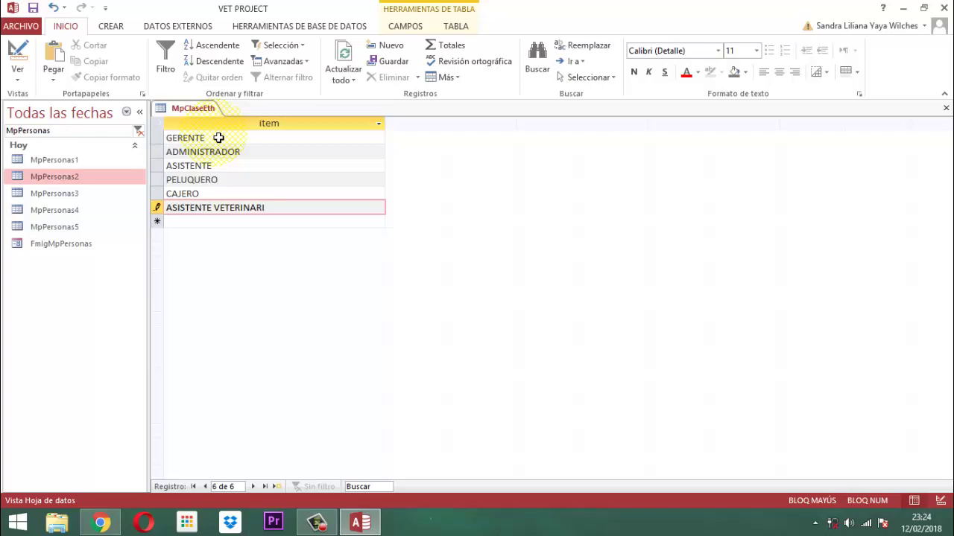
{"action": "key", "text": "BackSpace"}
{"action": "key", "text": "BackSpace"}
{"action": "key", "text": "BackSpace"}
{"action": "key", "text": "BackSpace"}
{"action": "key", "text": "BackSpace"}
{"action": "key", "text": "BackSpace"}
{"action": "key", "text": "BackSpace"}
{"action": "key", "text": "Return"}
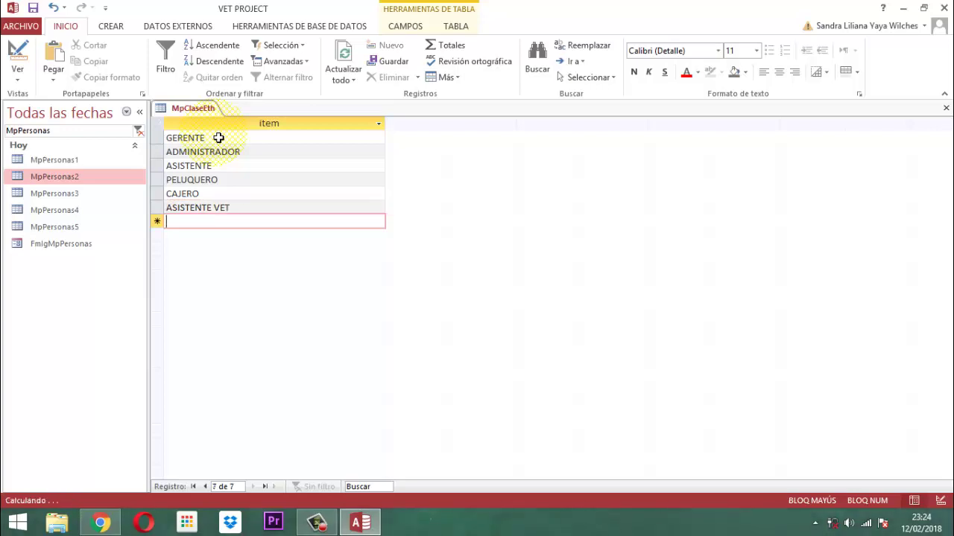
Add the records VETERINARIO, ENTRENADOR and PASEADOR at the end of the item column
{"action": "type", "text": "V"}
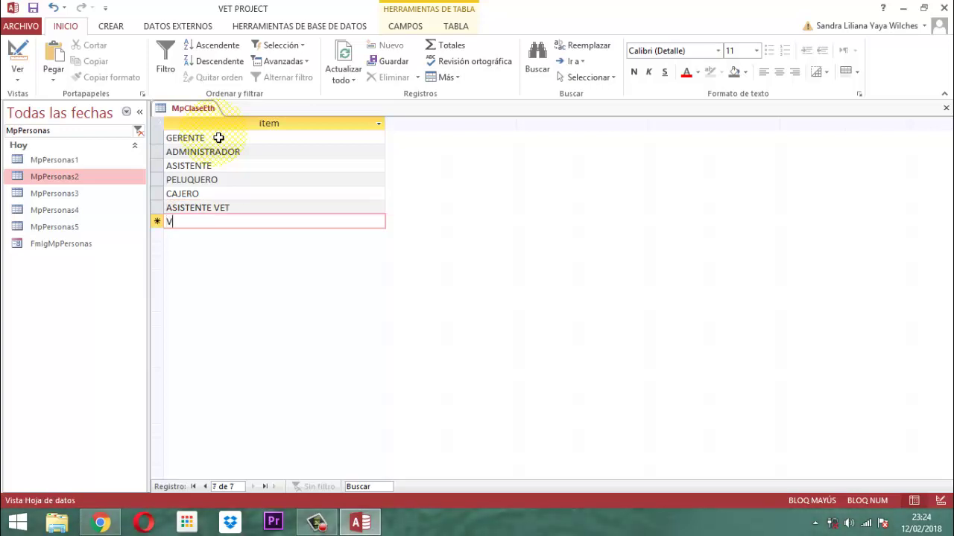
{"action": "type", "text": "ETERINARIO"}
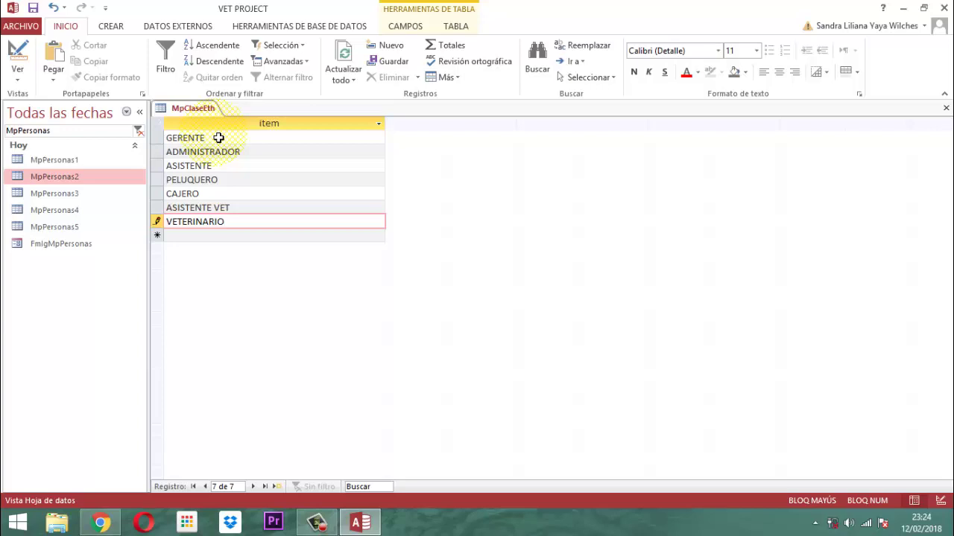
{"action": "key", "text": "Return"}
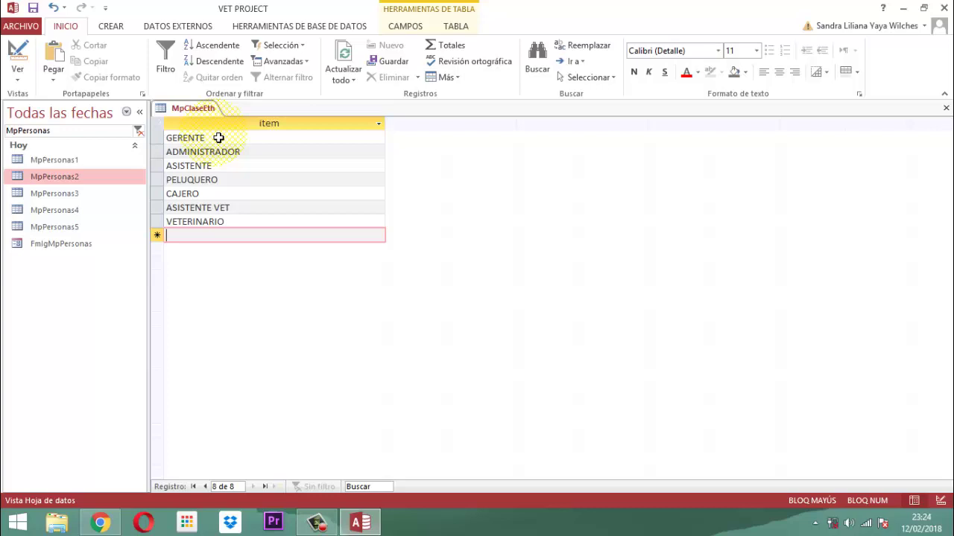
{"action": "type", "text": "ENTRENAD"}
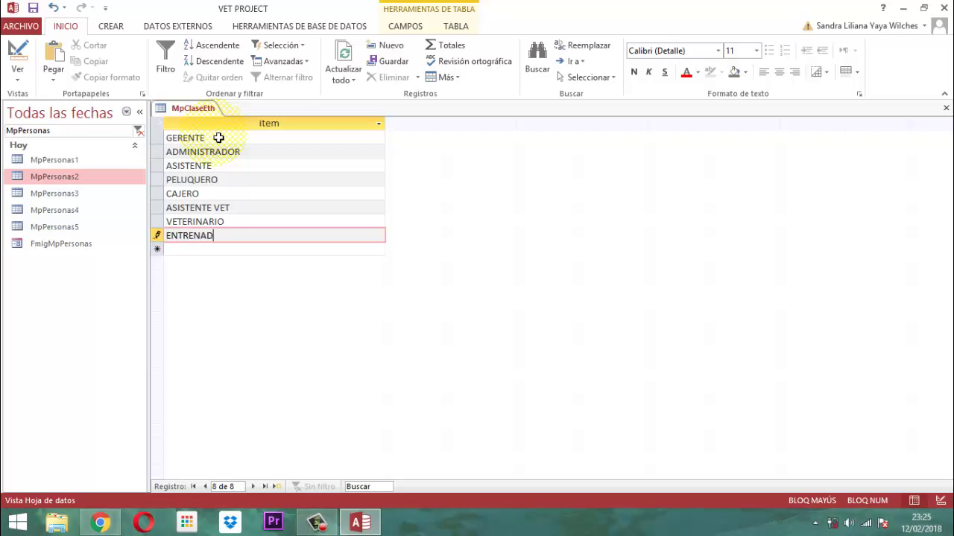
{"action": "type", "text": "OR"}
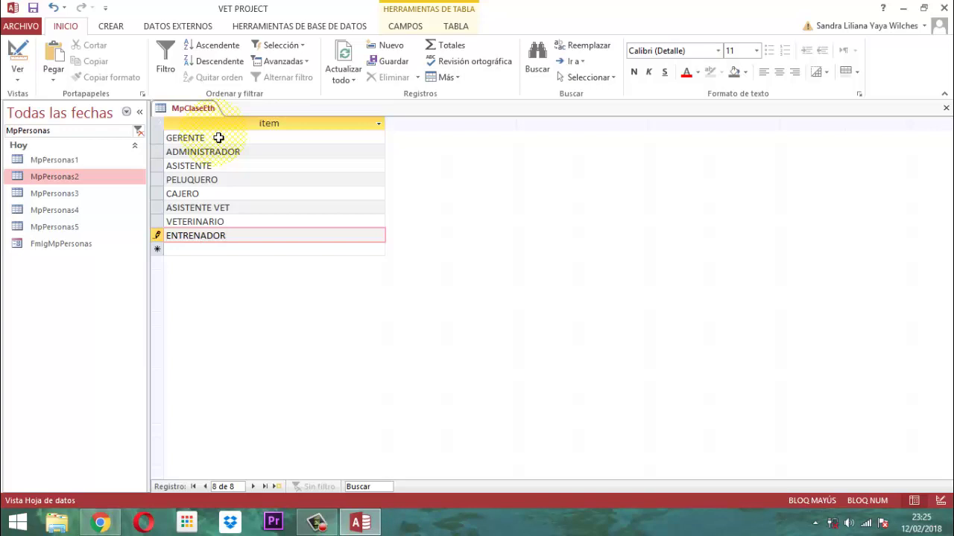
{"action": "key", "text": "Return"}
{"action": "type", "text": "PASE"}
{"action": "type", "text": "ADOR"}
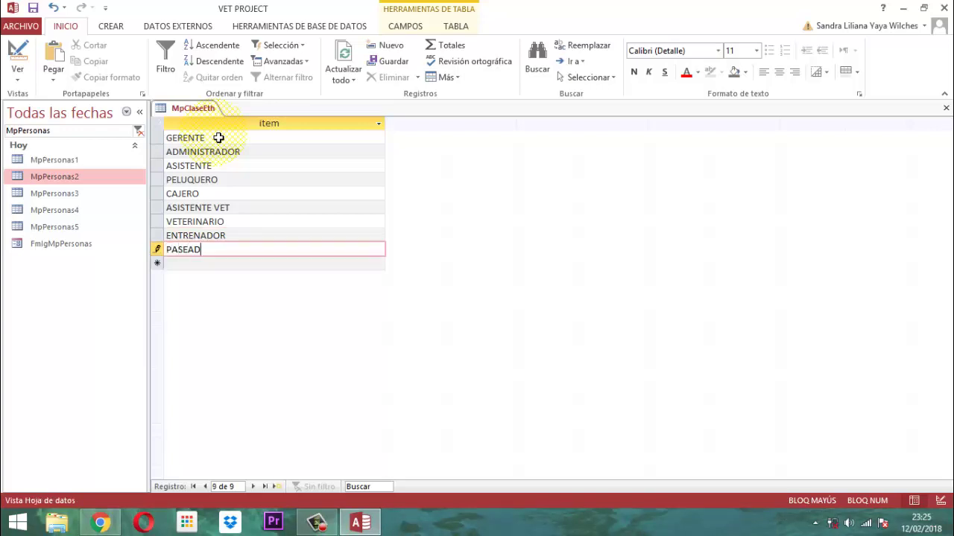
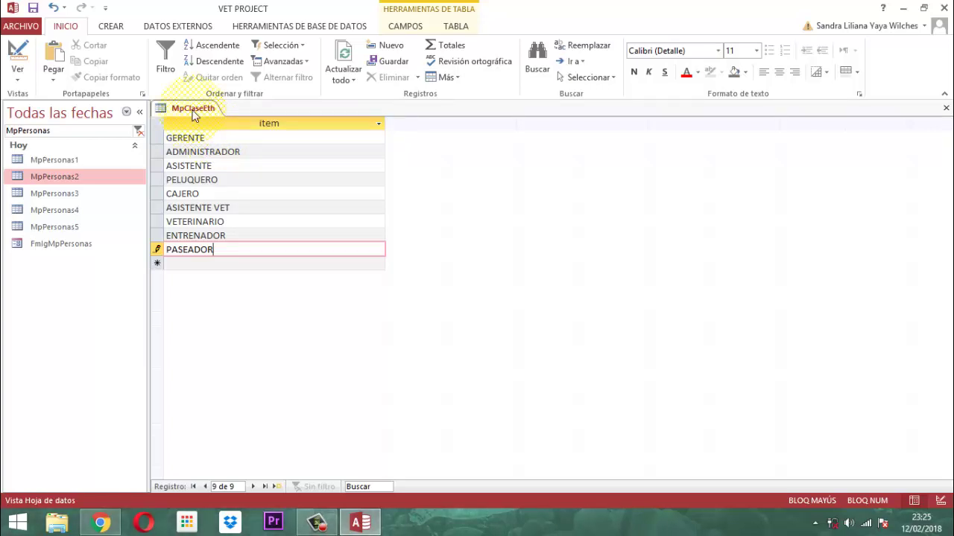
Save the MpClaseEth table and close it
{"action": "right_click", "coordinate": [192, 112]}
{"action": "left_click", "coordinate": [243, 117]}
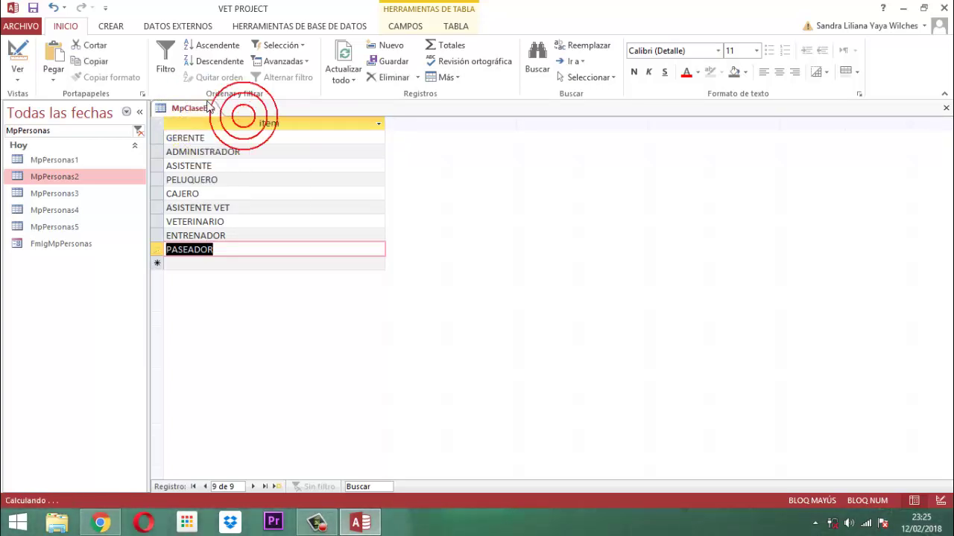
{"action": "right_click", "coordinate": [203, 106]}
{"action": "left_click", "coordinate": [251, 131]}
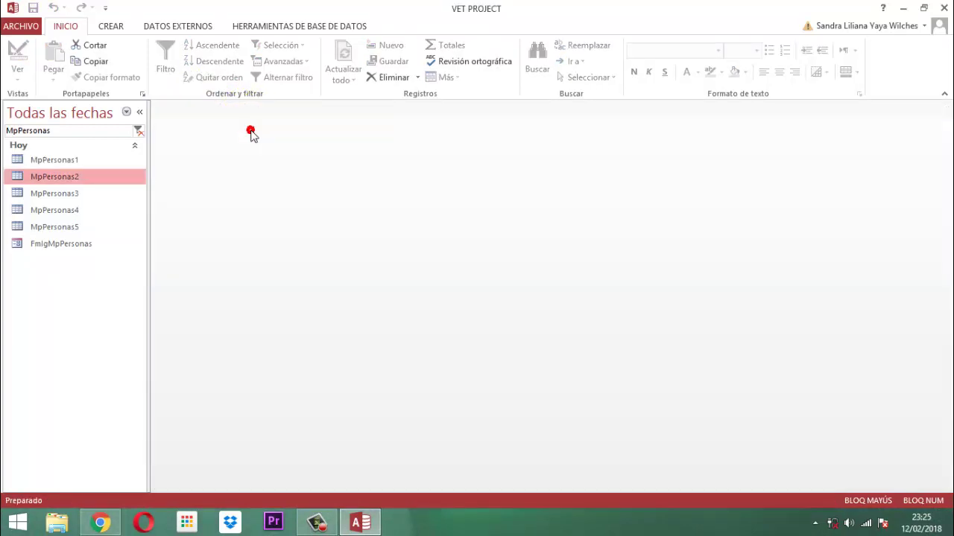
In the design of MpPersonas2, use the lookup wizard to base CLASEETH on the item field of the MpClaseEth table
{"action": "right_click", "coordinate": [49, 177]}
{"action": "left_click", "coordinate": [88, 207]}
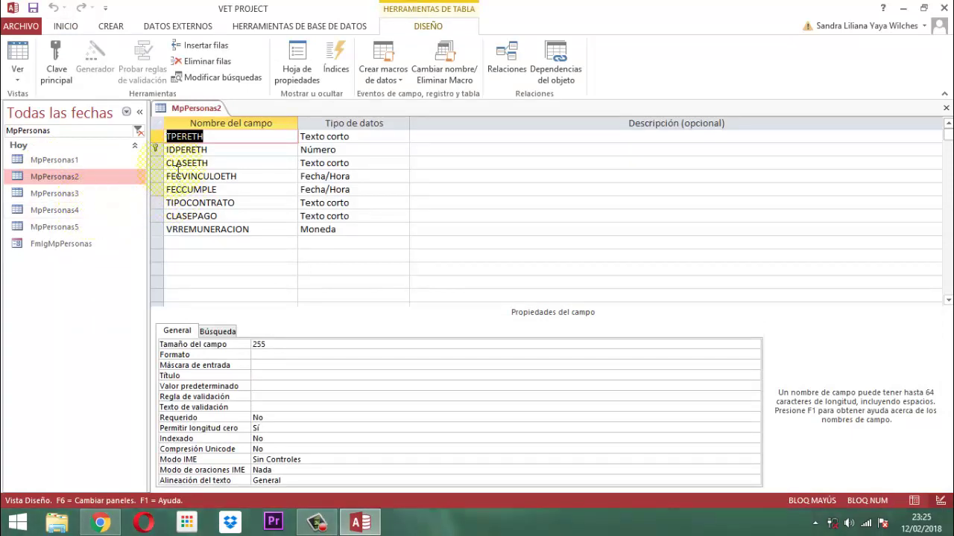
{"action": "left_click", "coordinate": [229, 162]}
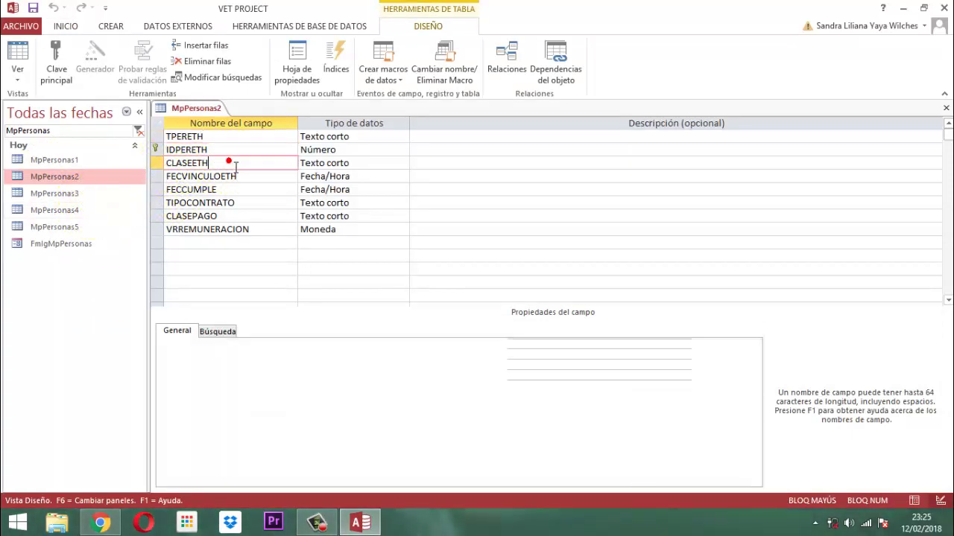
{"action": "left_click", "coordinate": [369, 167]}
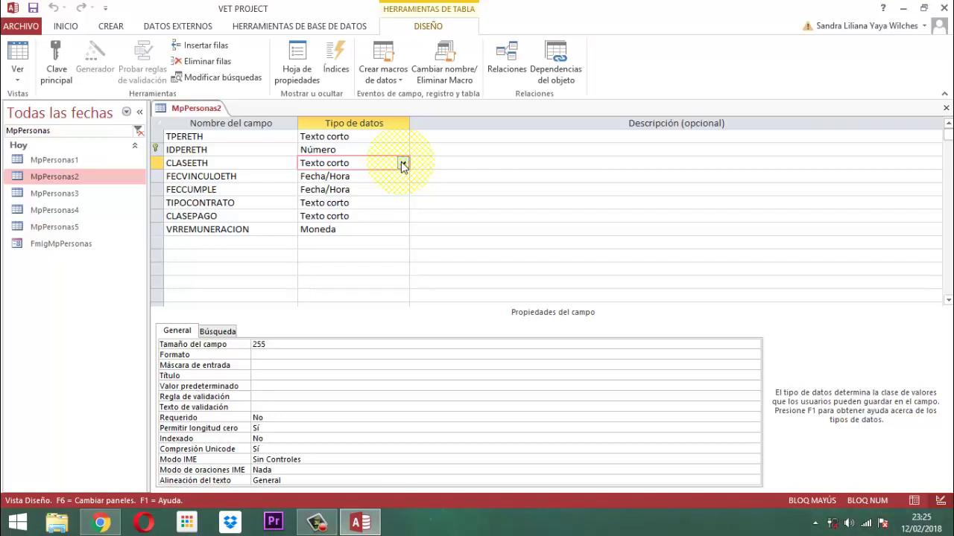
{"action": "left_click", "coordinate": [402, 163]}
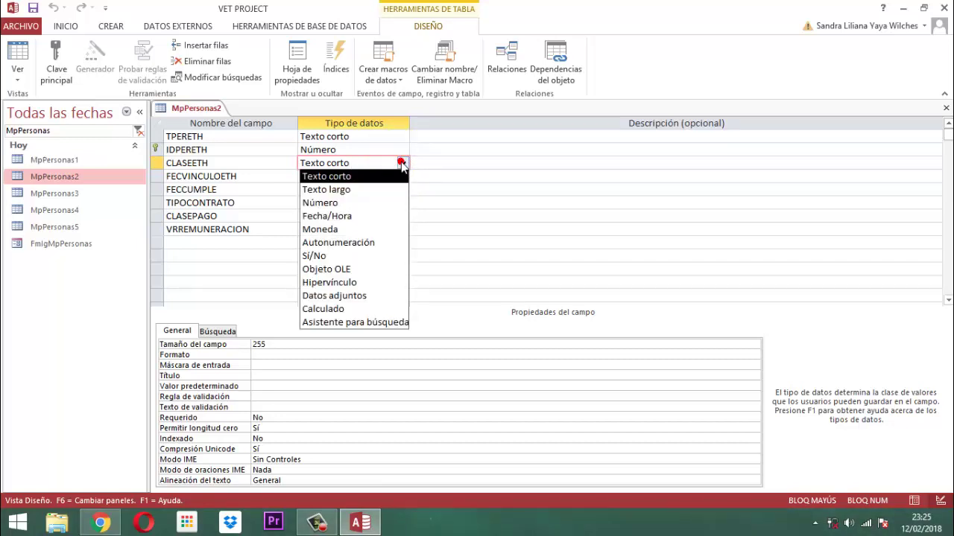
{"action": "left_click", "coordinate": [366, 323]}
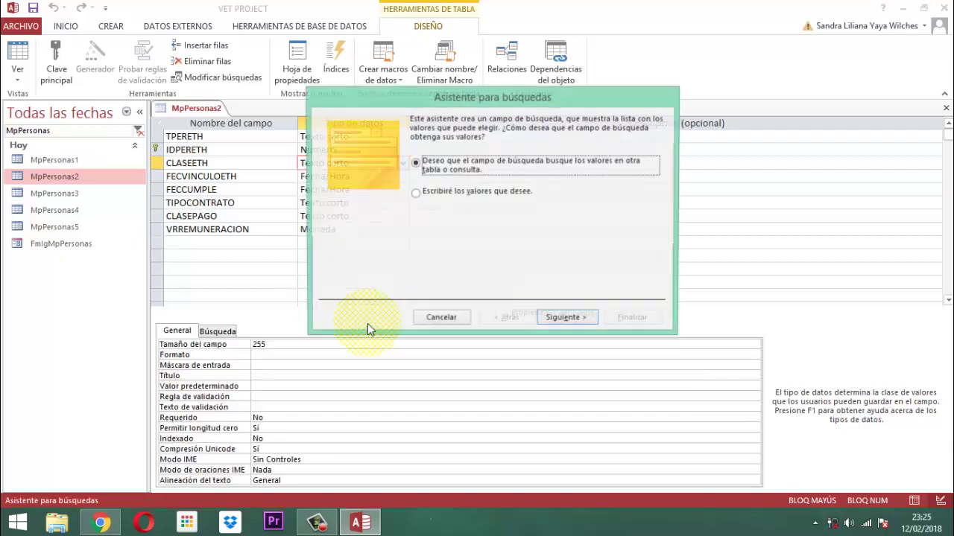
{"action": "left_click", "coordinate": [565, 319]}
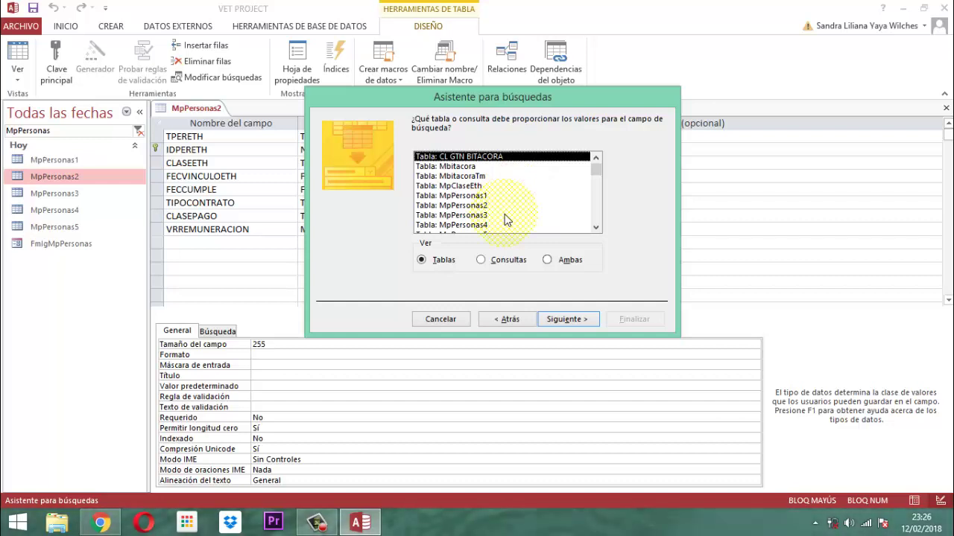
{"action": "left_click", "coordinate": [456, 186]}
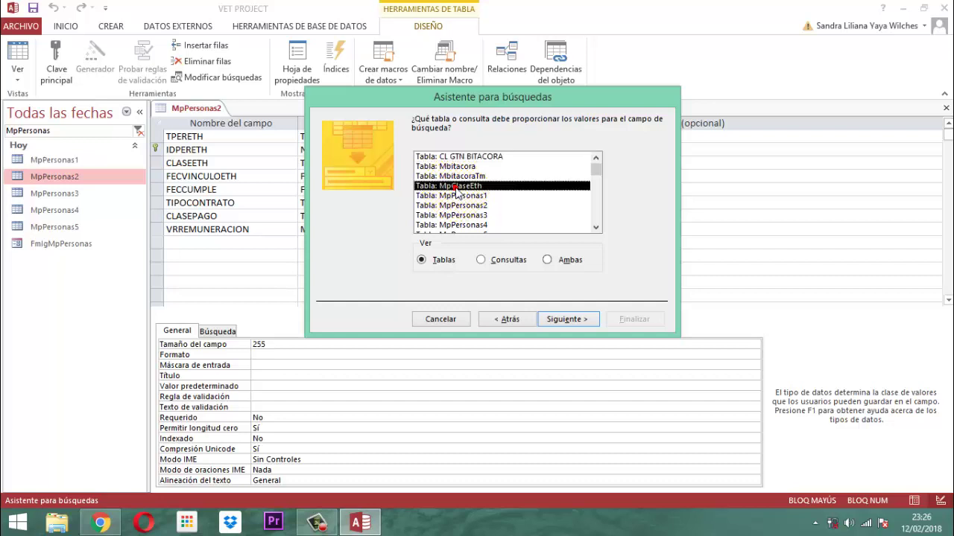
{"action": "left_click", "coordinate": [555, 321]}
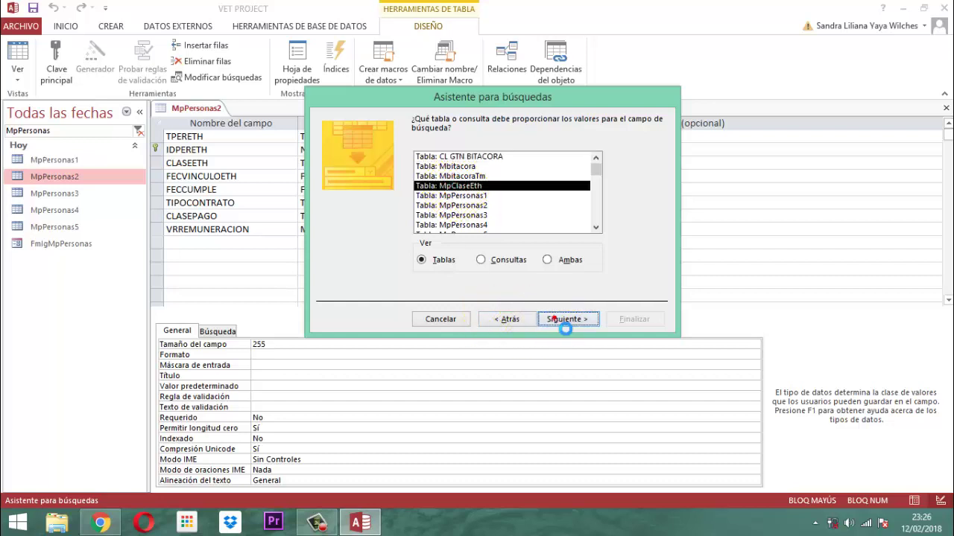
{"action": "left_click", "coordinate": [460, 217]}
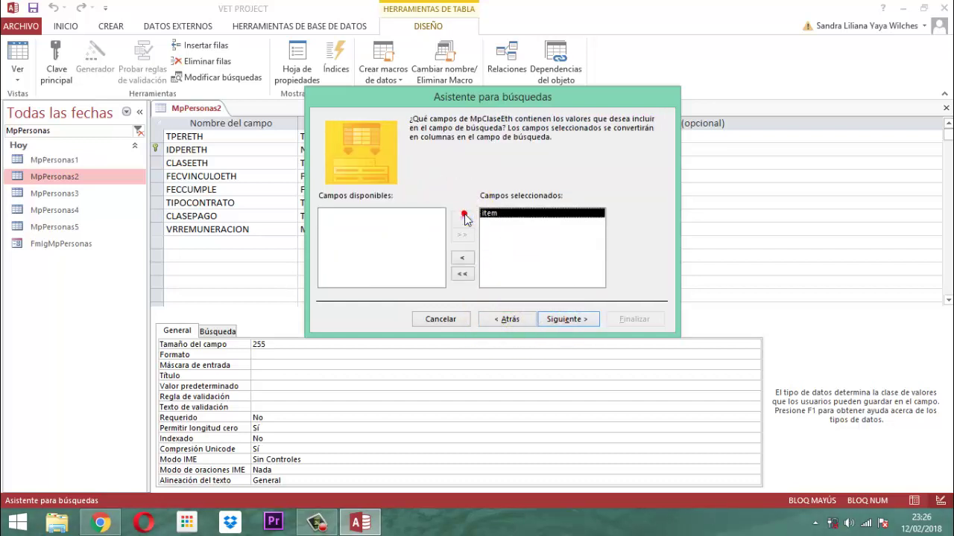
Finish the CLASEETH lookup without sorting, with a slightly wider item column, save the table, and show the field's lookup properties
{"action": "left_click", "coordinate": [570, 321]}
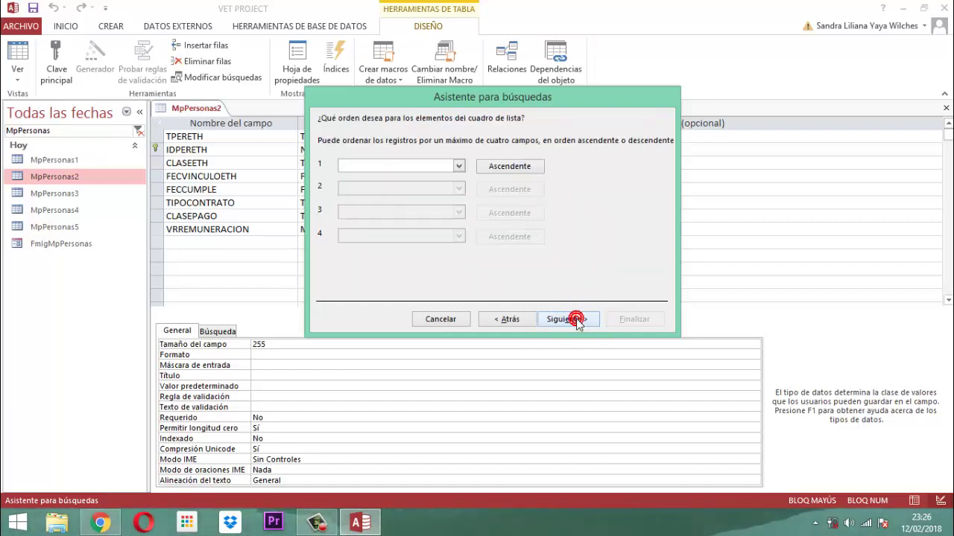
{"action": "left_click", "coordinate": [574, 319]}
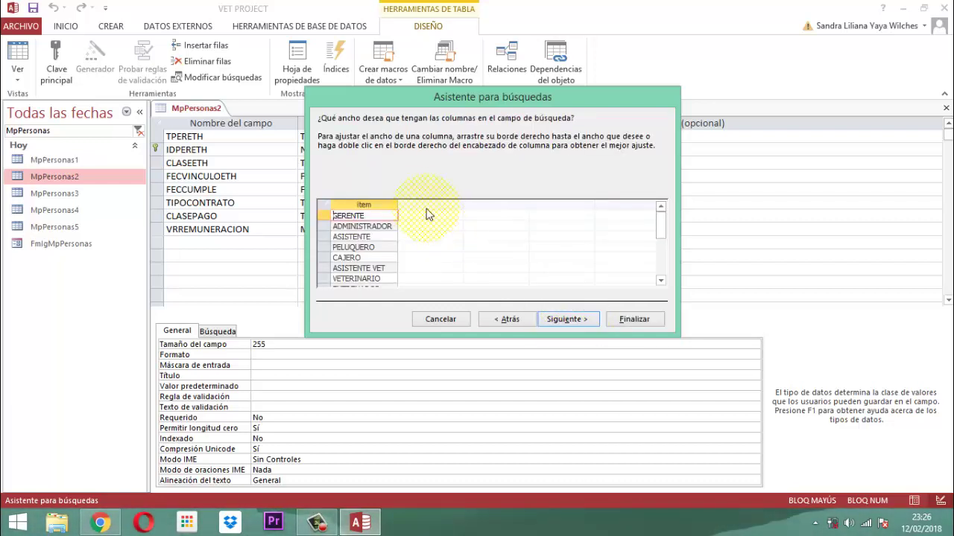
{"action": "left_click_drag", "start_coordinate": [399, 207], "coordinate": [425, 216]}
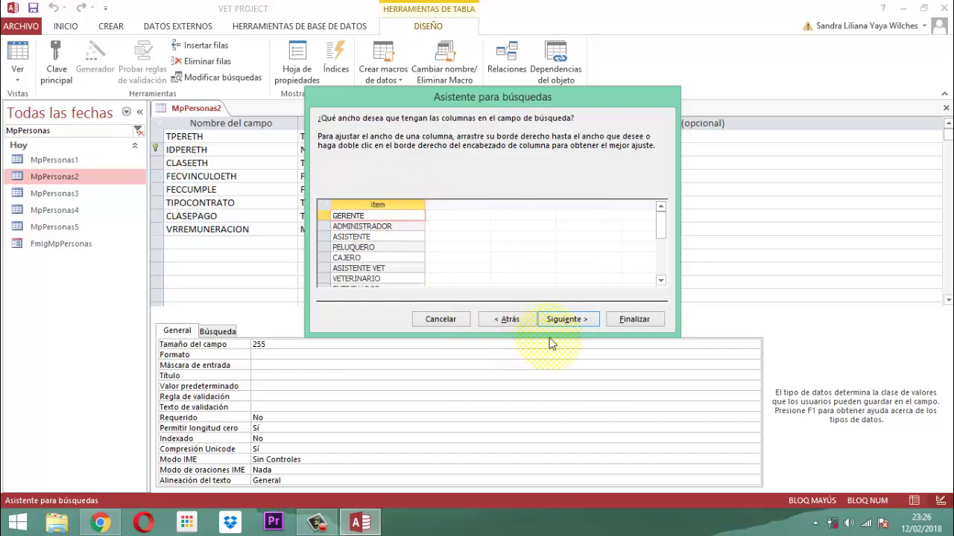
{"action": "left_click", "coordinate": [571, 320]}
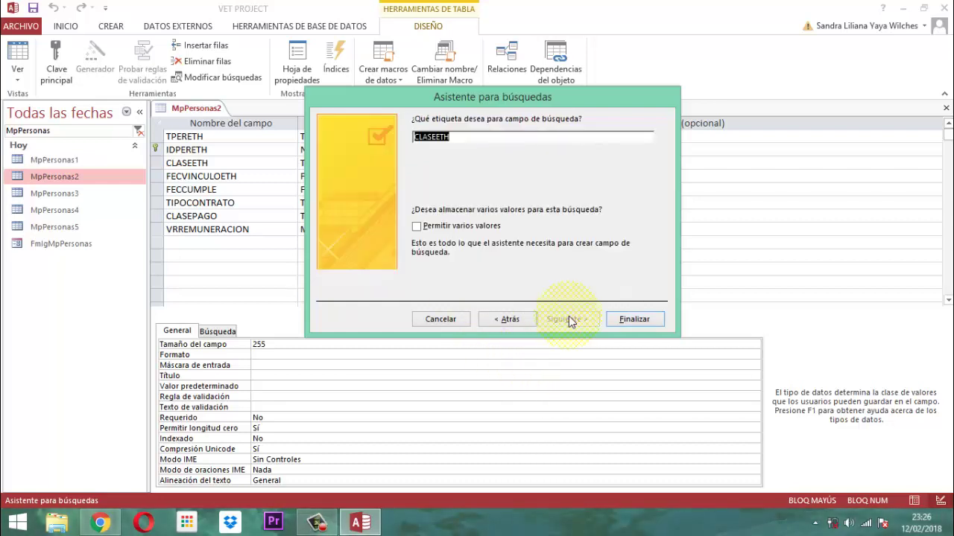
{"action": "left_click", "coordinate": [632, 319]}
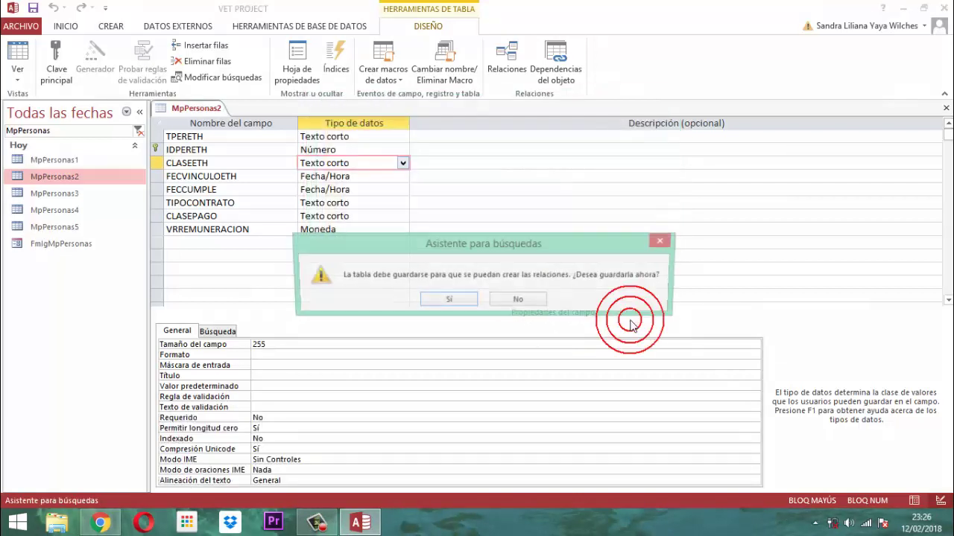
{"action": "left_click", "coordinate": [448, 300]}
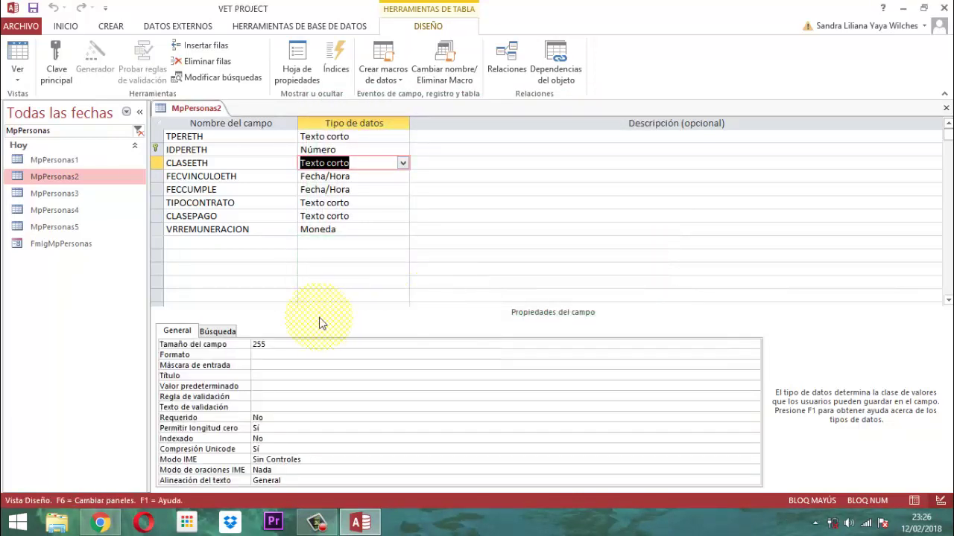
{"action": "left_click", "coordinate": [223, 332]}
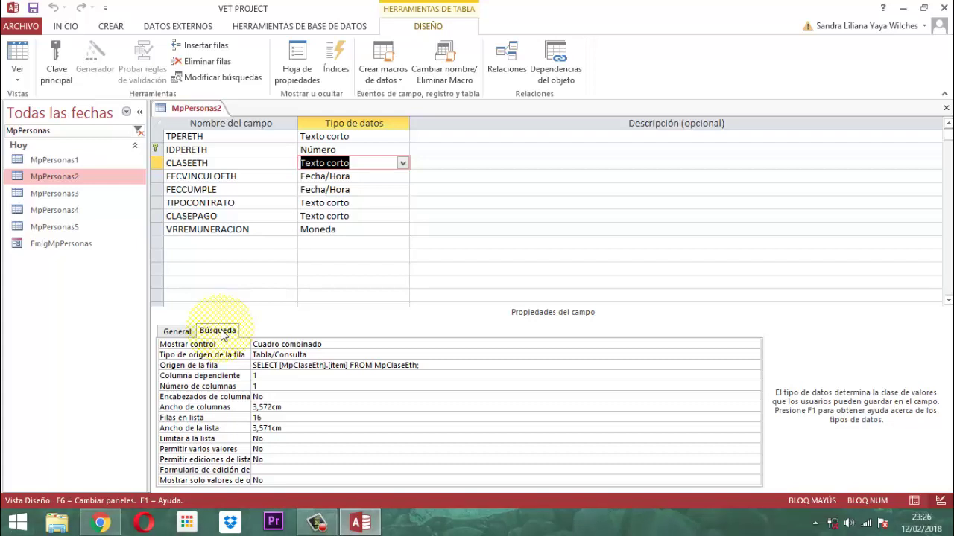
Set the format of the FECVINCULOETH field to Fecha corta
{"action": "left_click", "coordinate": [258, 177]}
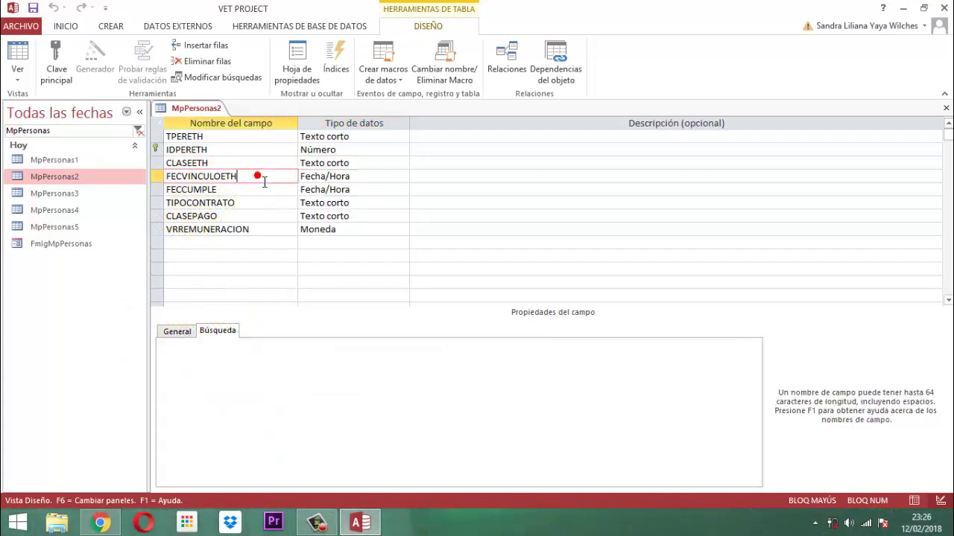
{"action": "left_click", "coordinate": [177, 332]}
{"action": "left_click", "coordinate": [274, 346]}
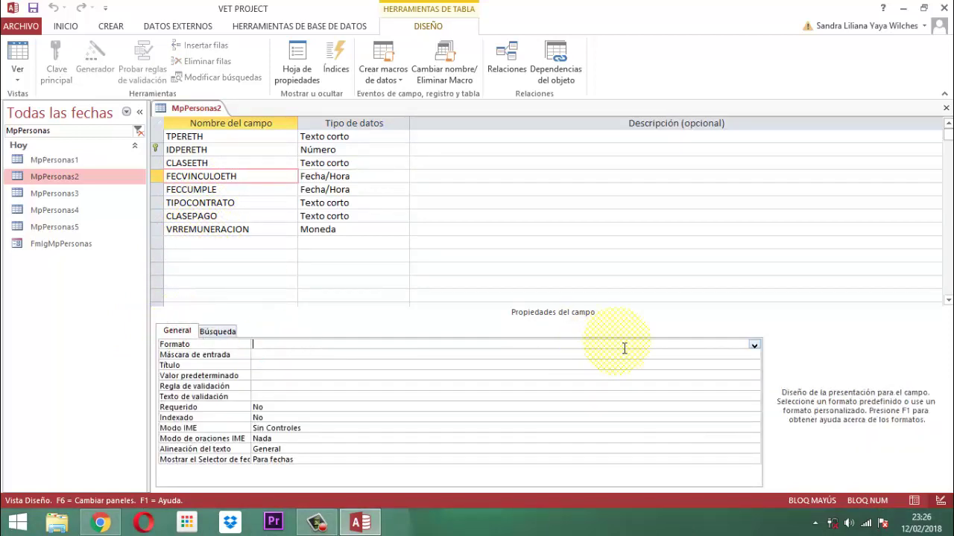
{"action": "left_click", "coordinate": [753, 345]}
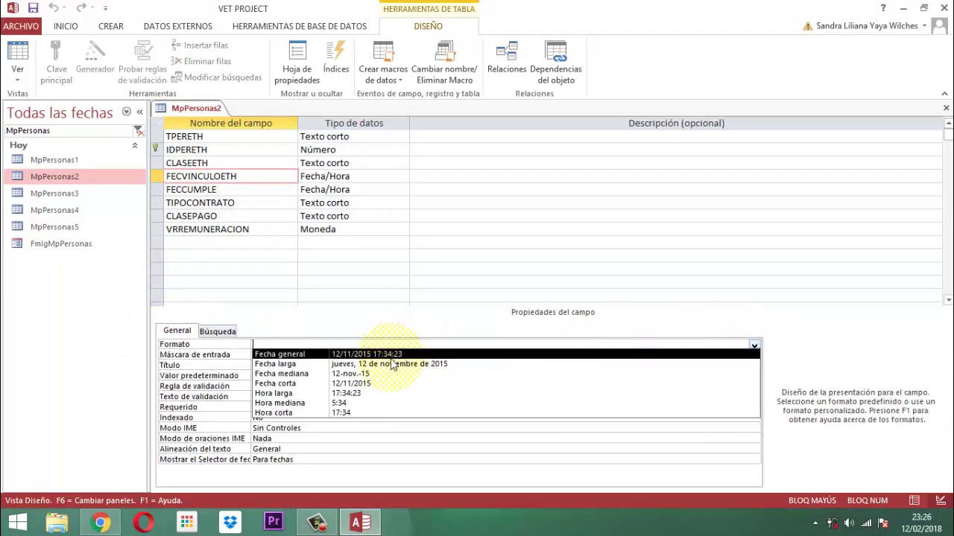
{"action": "left_click", "coordinate": [369, 383]}
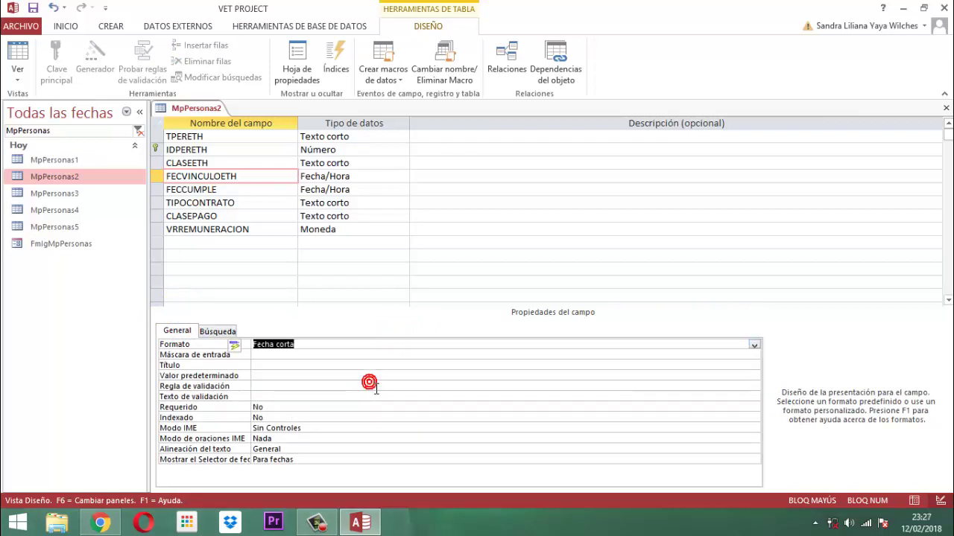
Give the FECVINCULOETH field the Fecha corta input mask with the wizard, saving the table when asked
{"action": "left_click", "coordinate": [304, 354]}
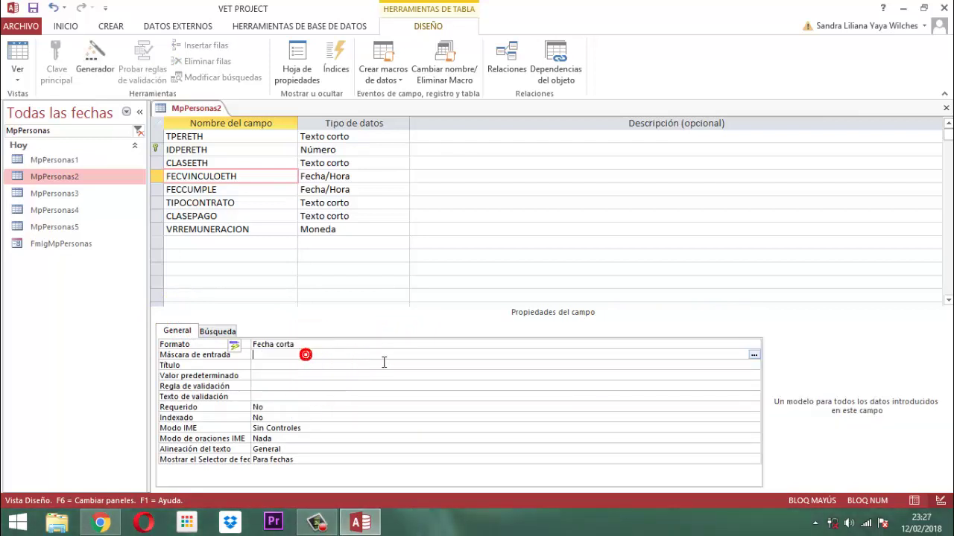
{"action": "left_click", "coordinate": [754, 357]}
{"action": "left_click", "coordinate": [456, 301]}
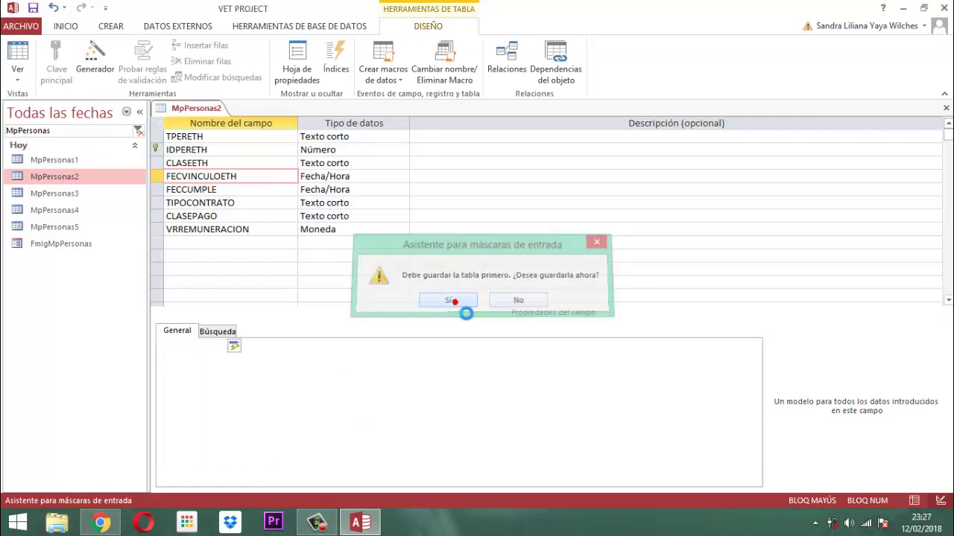
{"action": "left_click", "coordinate": [490, 213]}
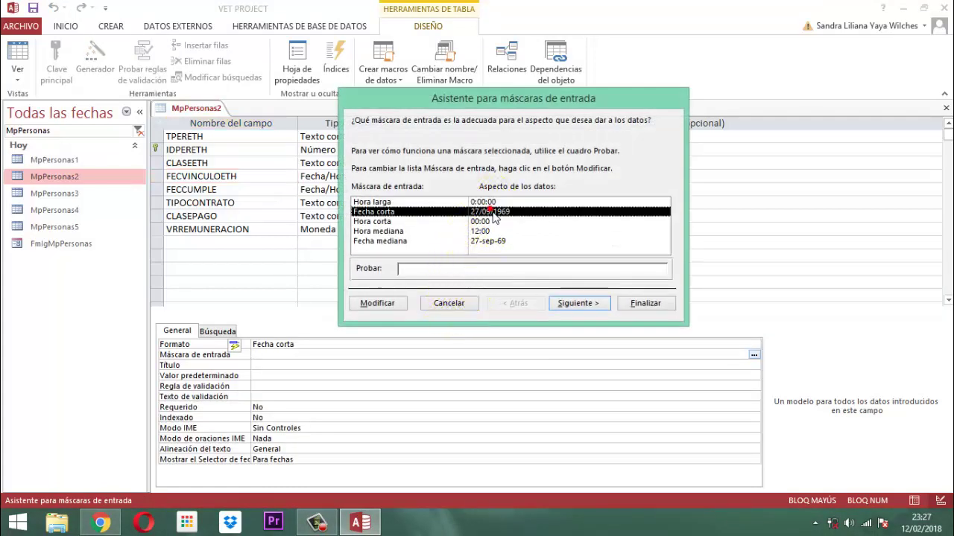
{"action": "left_click", "coordinate": [584, 307]}
{"action": "left_click", "coordinate": [586, 306]}
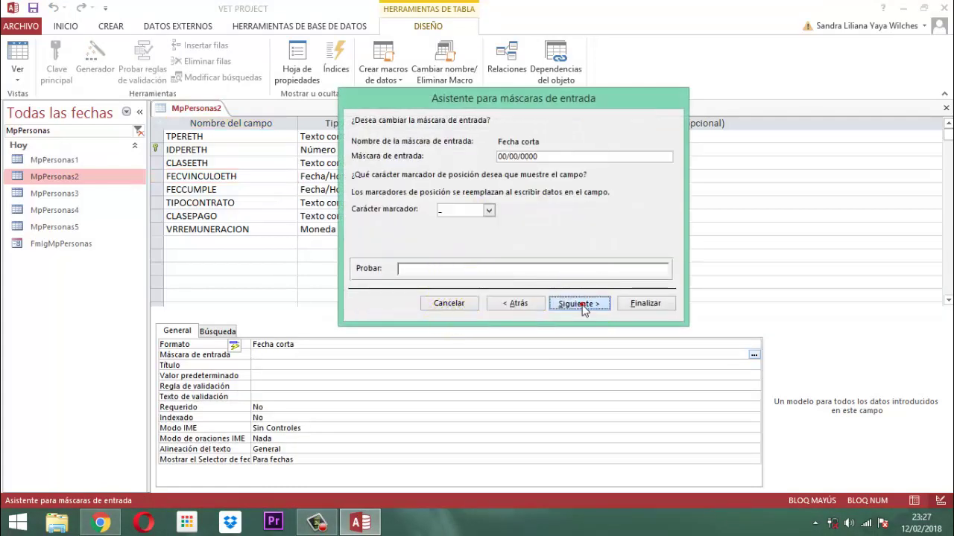
{"action": "left_click", "coordinate": [643, 303]}
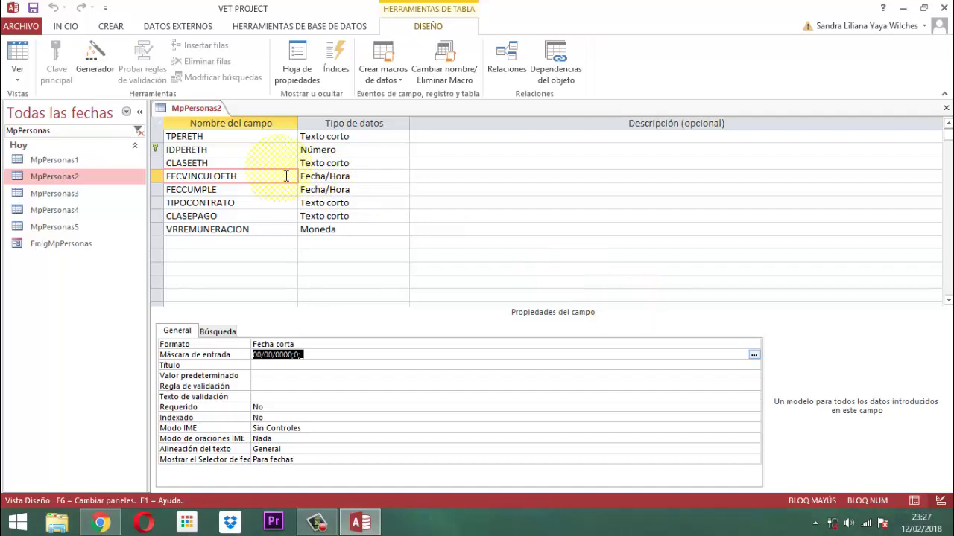
Set the format of the FECCUMPLE field to Fecha corta
{"action": "left_click", "coordinate": [255, 190]}
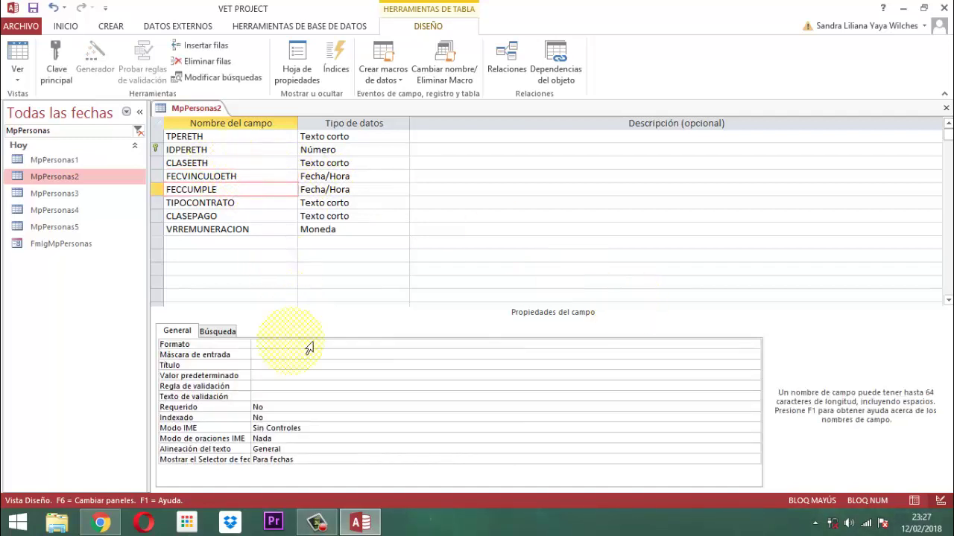
{"action": "left_click", "coordinate": [341, 346]}
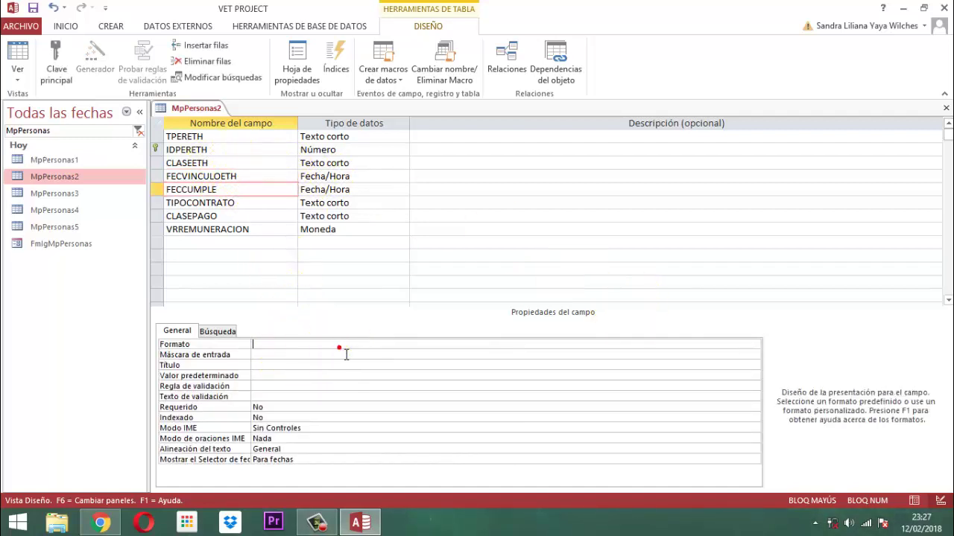
{"action": "left_click", "coordinate": [755, 346]}
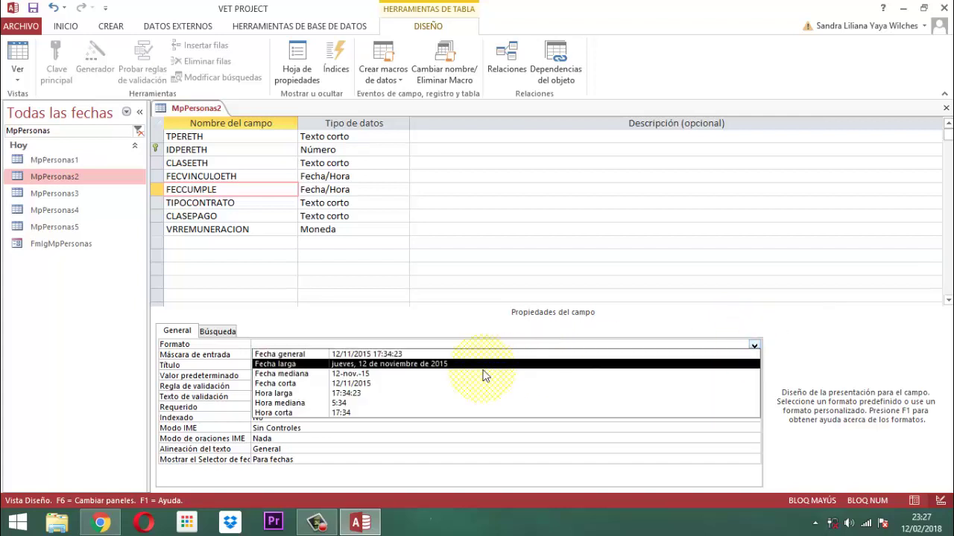
{"action": "left_click", "coordinate": [358, 384]}
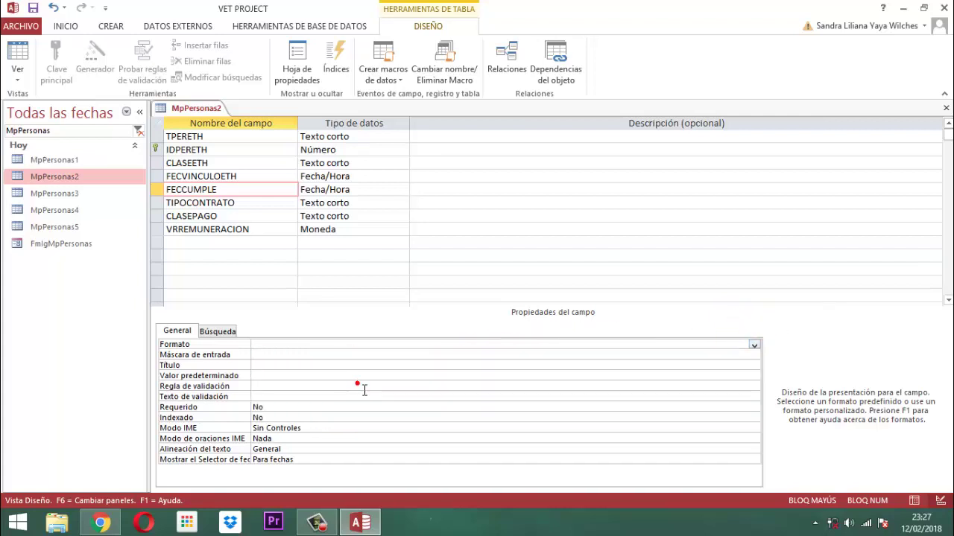
Save the table and apply the Fecha corta input mask to the FECCUMPLE field with the wizard
{"action": "left_click", "coordinate": [356, 354]}
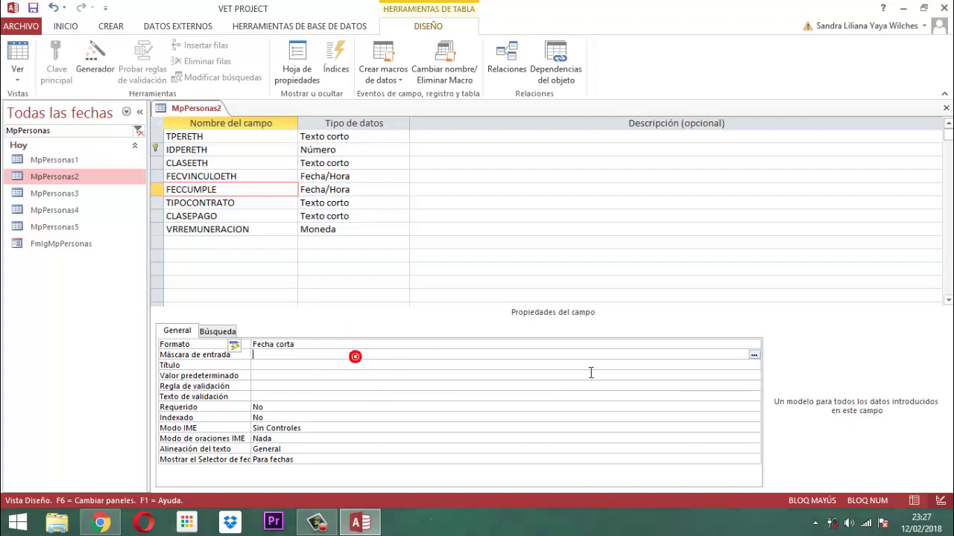
{"action": "left_click", "coordinate": [754, 355]}
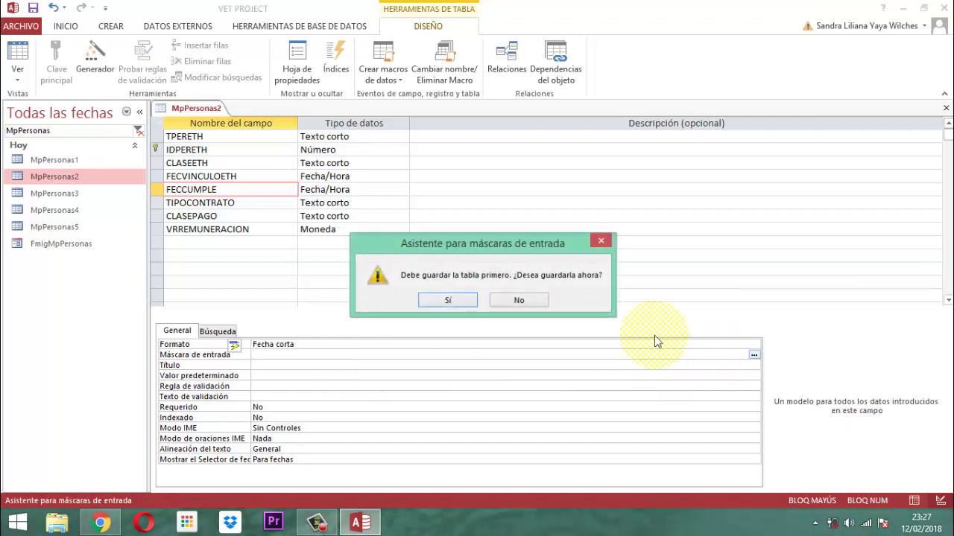
{"action": "left_click", "coordinate": [448, 300]}
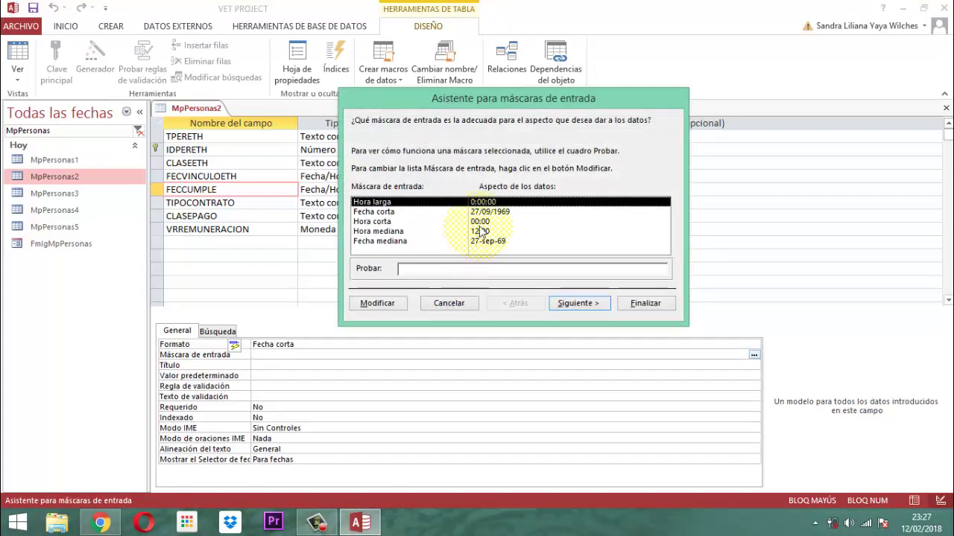
{"action": "left_click", "coordinate": [492, 213]}
{"action": "left_click", "coordinate": [581, 303]}
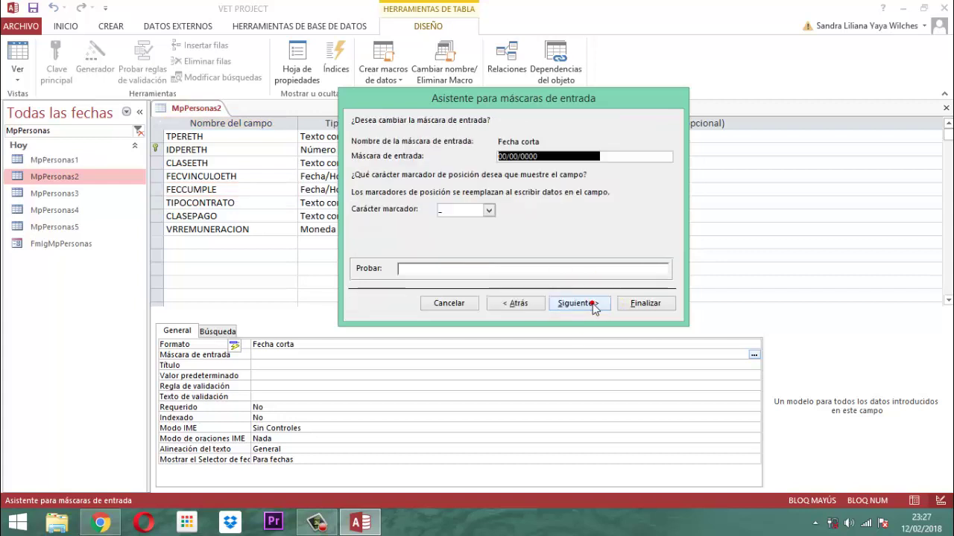
{"action": "left_click", "coordinate": [600, 311]}
{"action": "left_click", "coordinate": [640, 305]}
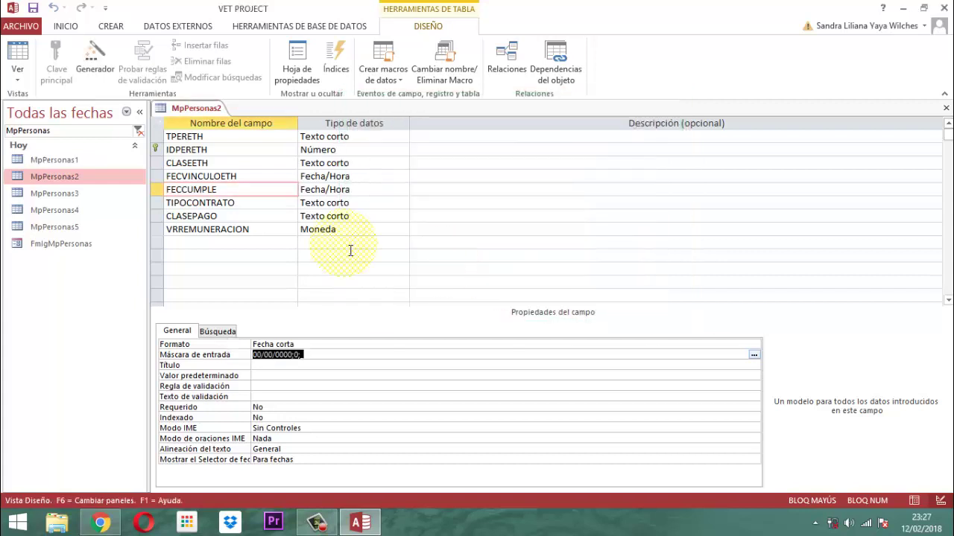
Make the TIPOCONTRATO field's lookup a Cuadro combinado with Lista de valores as its row source type
{"action": "left_click", "coordinate": [270, 204]}
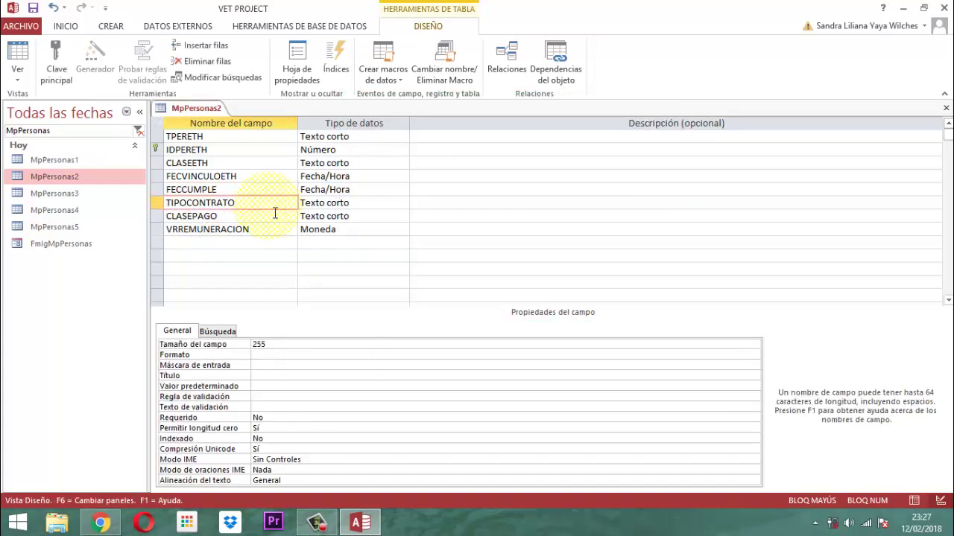
{"action": "left_click", "coordinate": [221, 332]}
{"action": "left_click", "coordinate": [308, 345]}
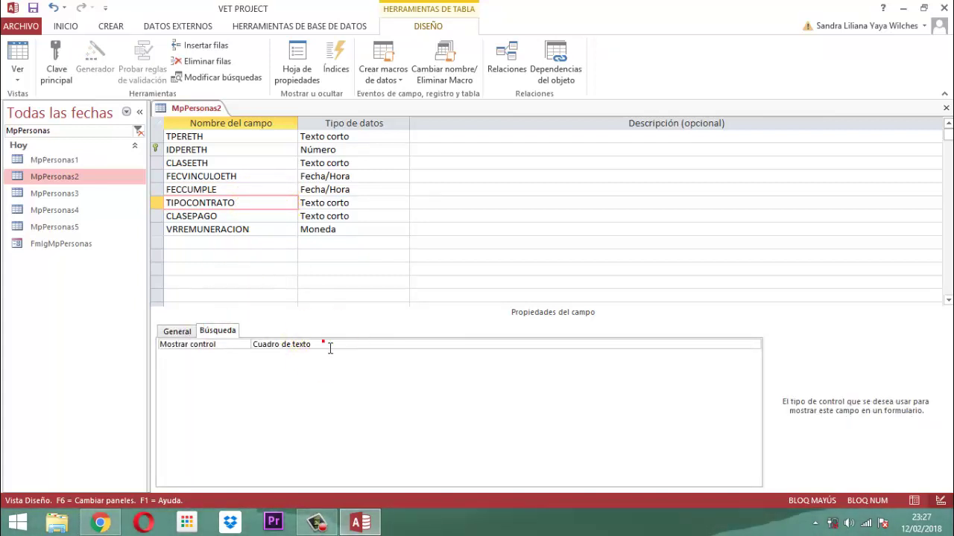
{"action": "left_click", "coordinate": [754, 347]}
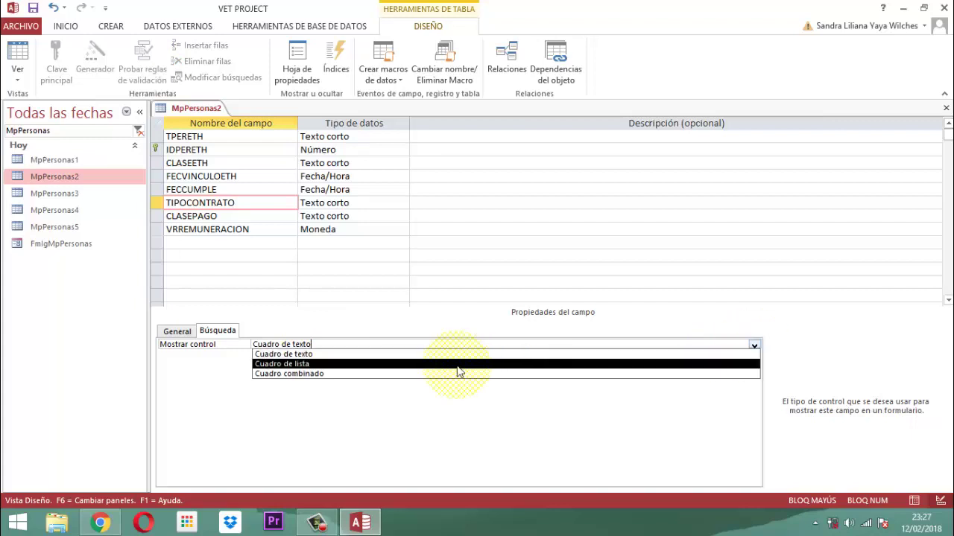
{"action": "left_click", "coordinate": [321, 373]}
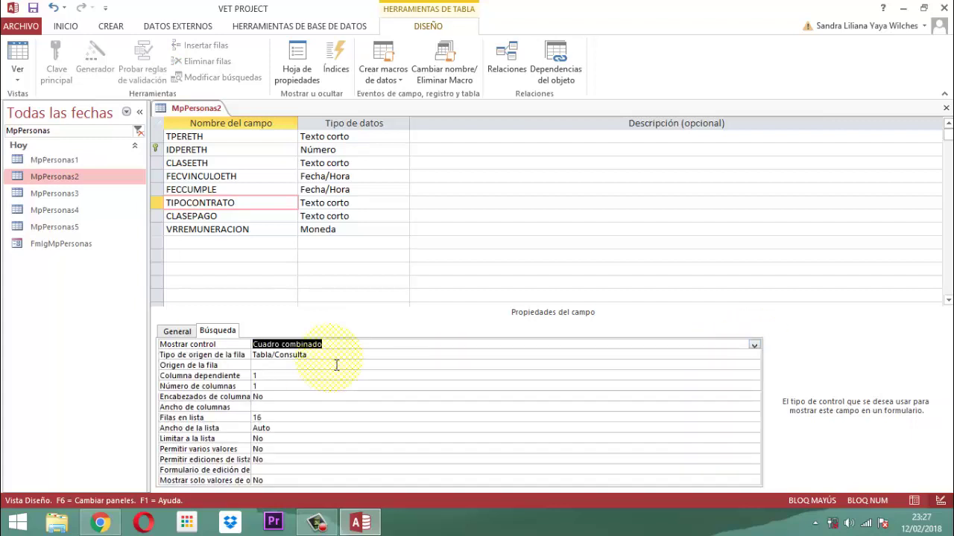
{"action": "left_click", "coordinate": [336, 358]}
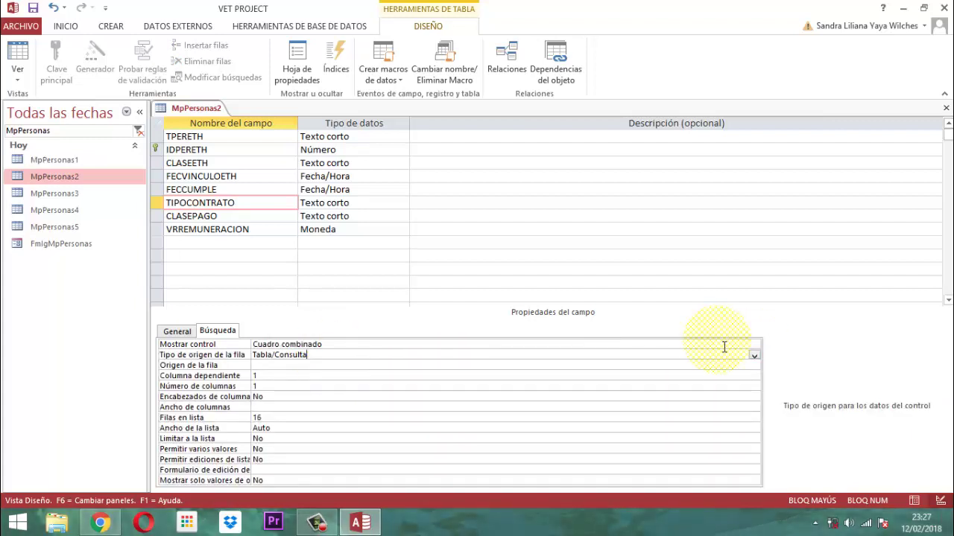
{"action": "left_click", "coordinate": [754, 356]}
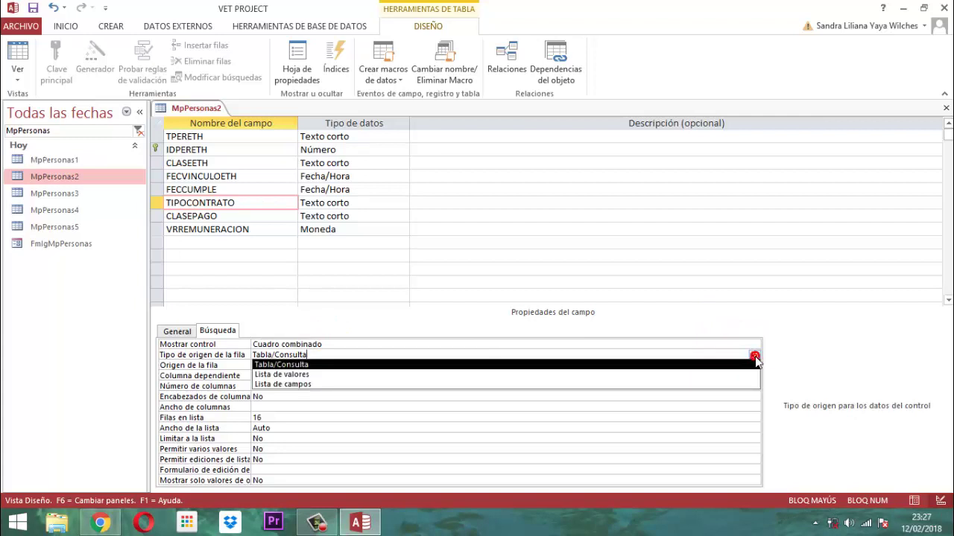
{"action": "left_click", "coordinate": [298, 374]}
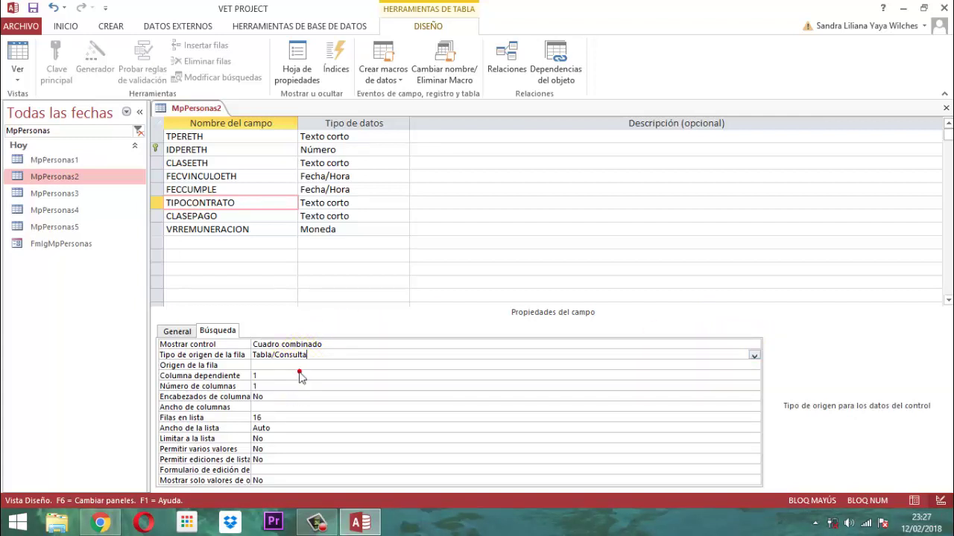
Enter "PRESTACION DE SERVICIOS";"LABORAL" as the row source of the TIPOCONTRATO lookup
{"action": "left_click", "coordinate": [313, 364]}
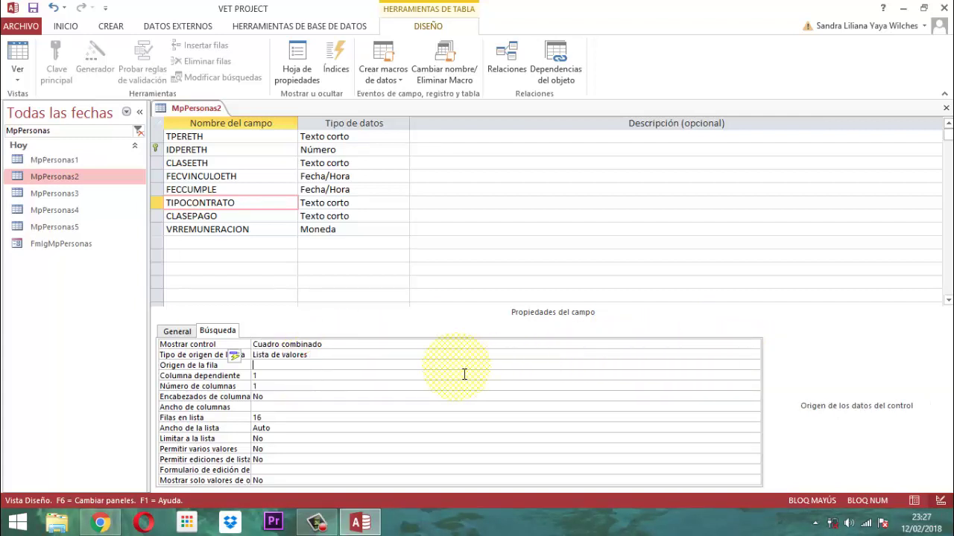
{"action": "type", "text": "\""}
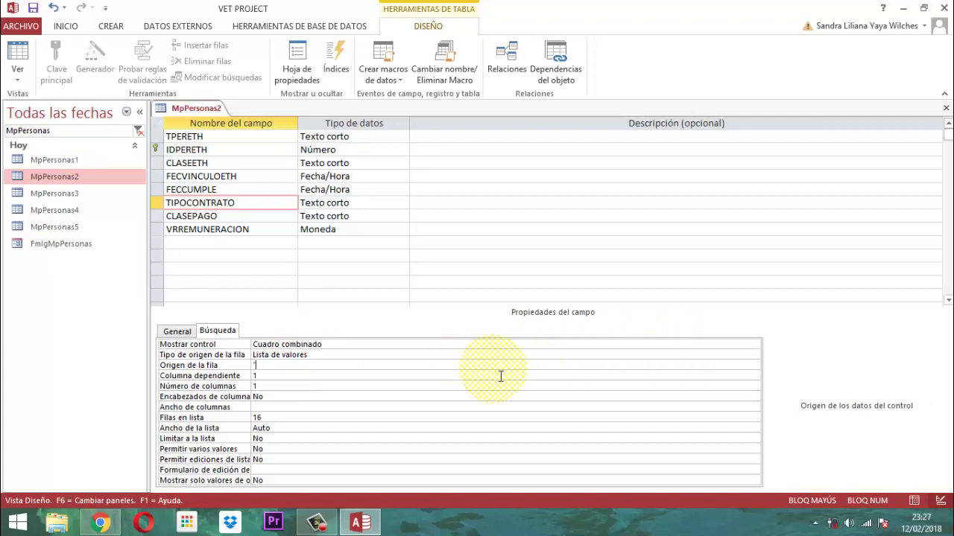
{"action": "key", "text": "Caps_Lock"}
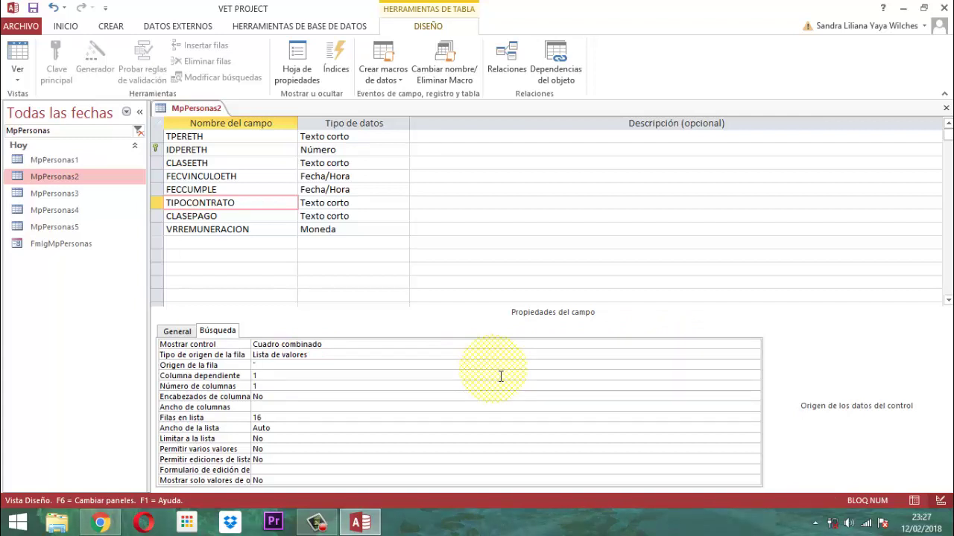
{"action": "type", "text": "pres"}
{"action": "key", "text": "BackSpace"}
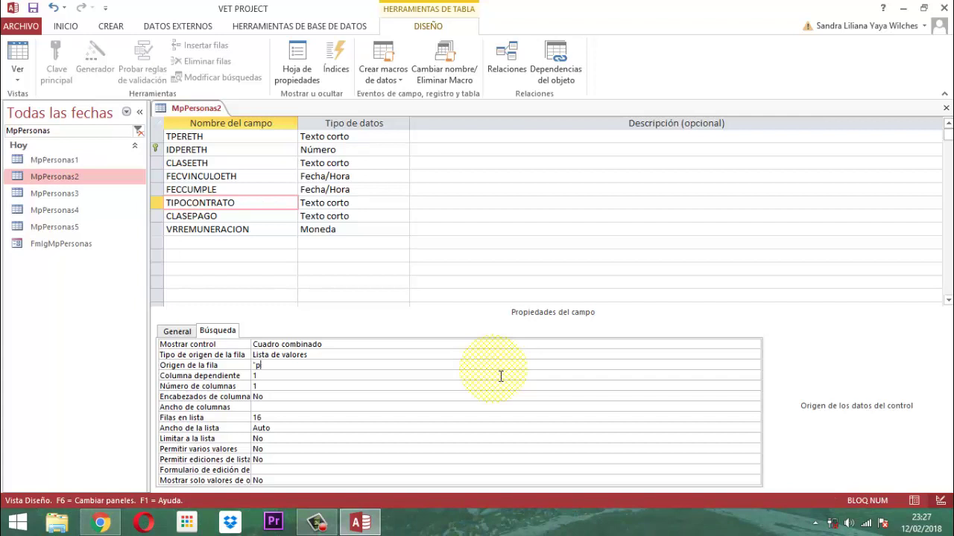
{"action": "key", "text": "BackSpace"}
{"action": "key", "text": "Caps_Lock"}
{"action": "type", "text": "PRESTACION"}
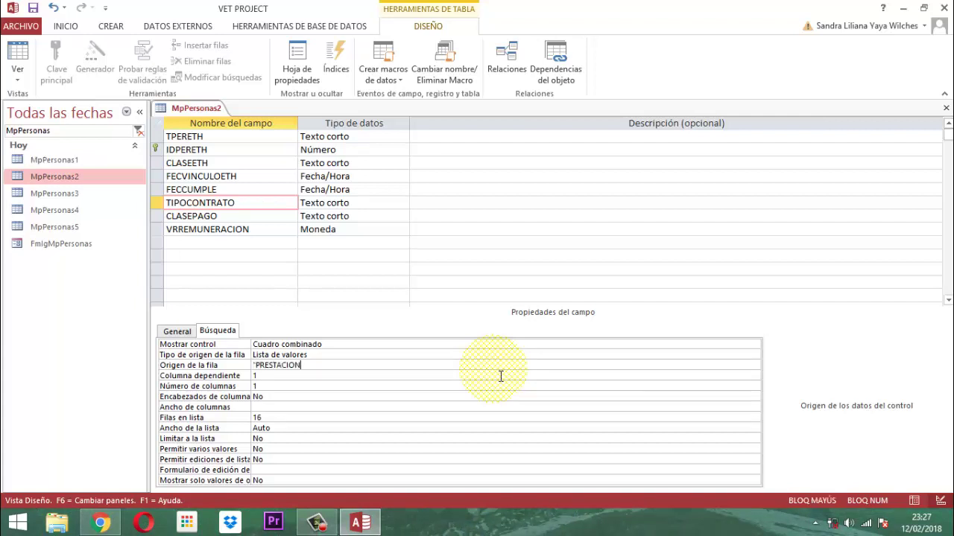
{"action": "type", "text": " DE SERVICIOS\";\"LABORAL"}
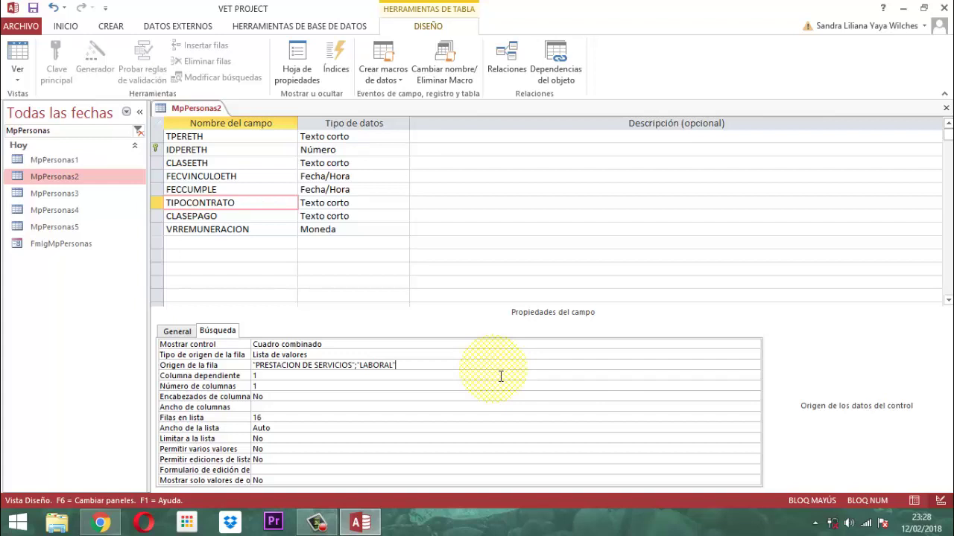
Set the column width of the TIPOCONTRATO lookup to 6 cm
{"action": "left_click", "coordinate": [281, 408]}
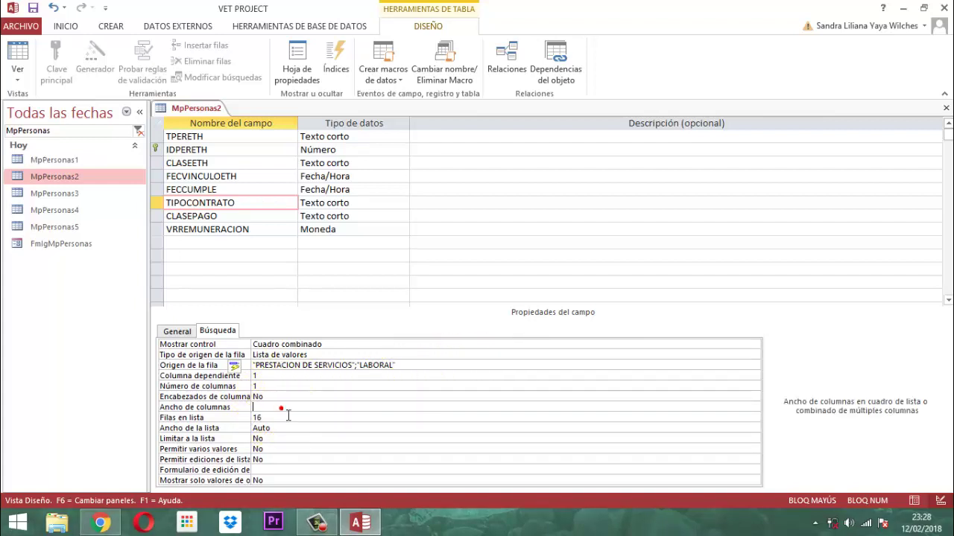
{"action": "type", "text": "6"}
{"action": "key", "text": "Return"}
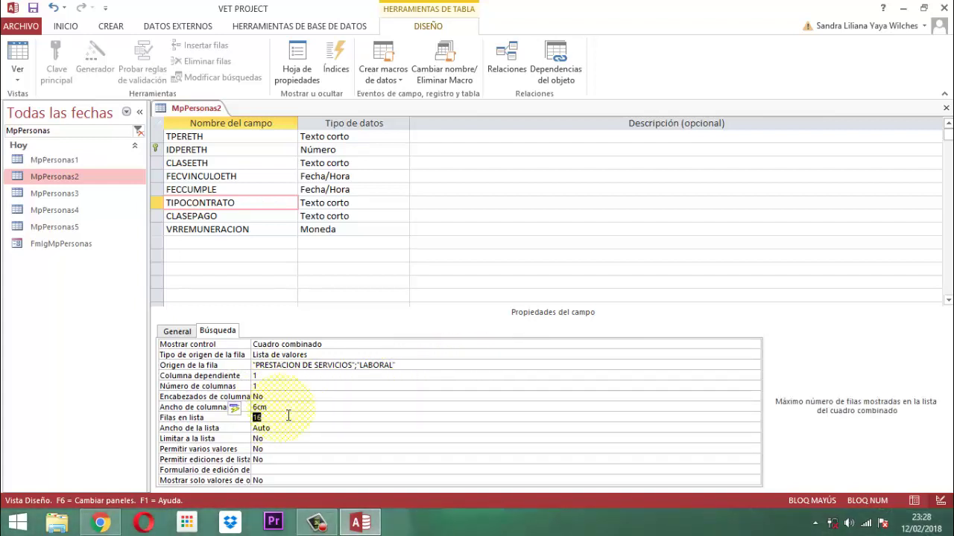
Make the CLASEPAGO field's lookup a Cuadro combinado with Lista de valores as its row source type
{"action": "left_click", "coordinate": [240, 218]}
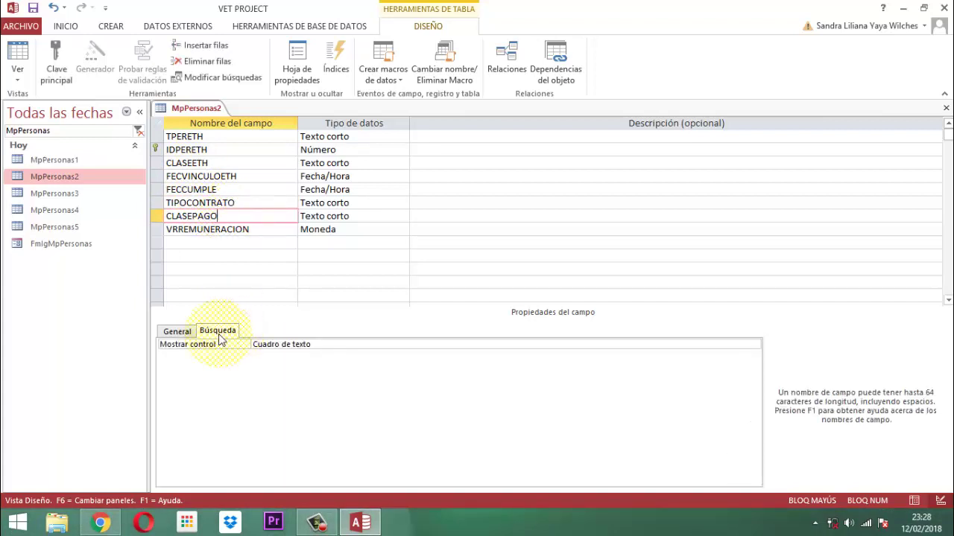
{"action": "left_click", "coordinate": [345, 345]}
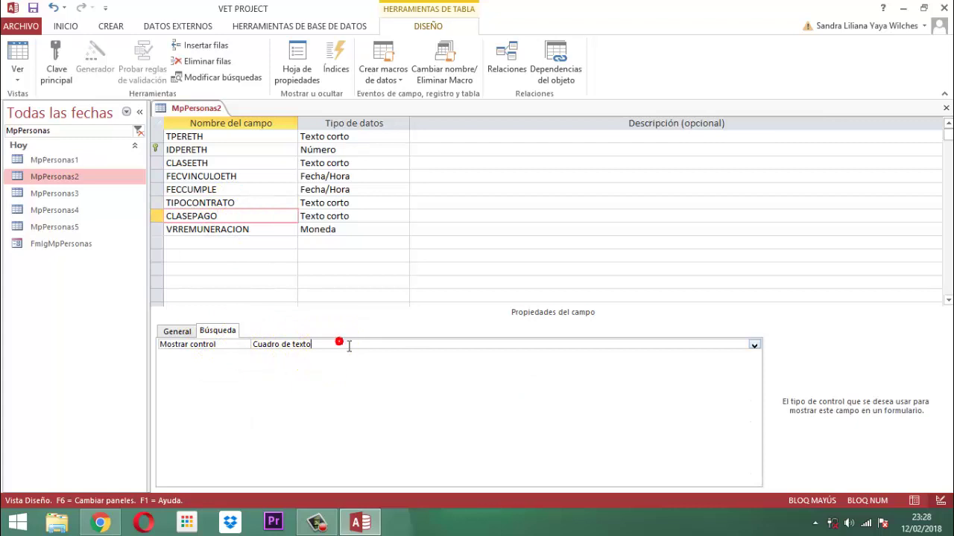
{"action": "left_click", "coordinate": [754, 345]}
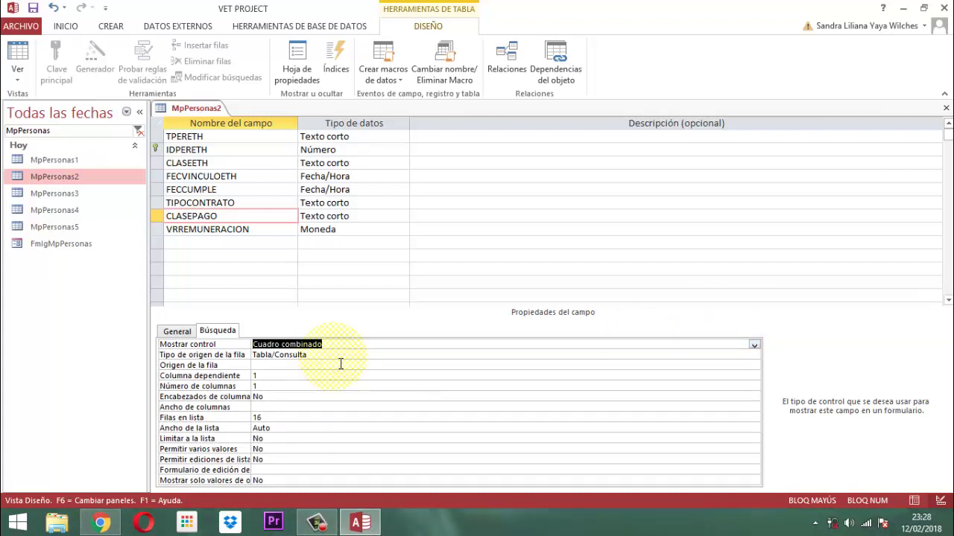
{"action": "left_click", "coordinate": [340, 356]}
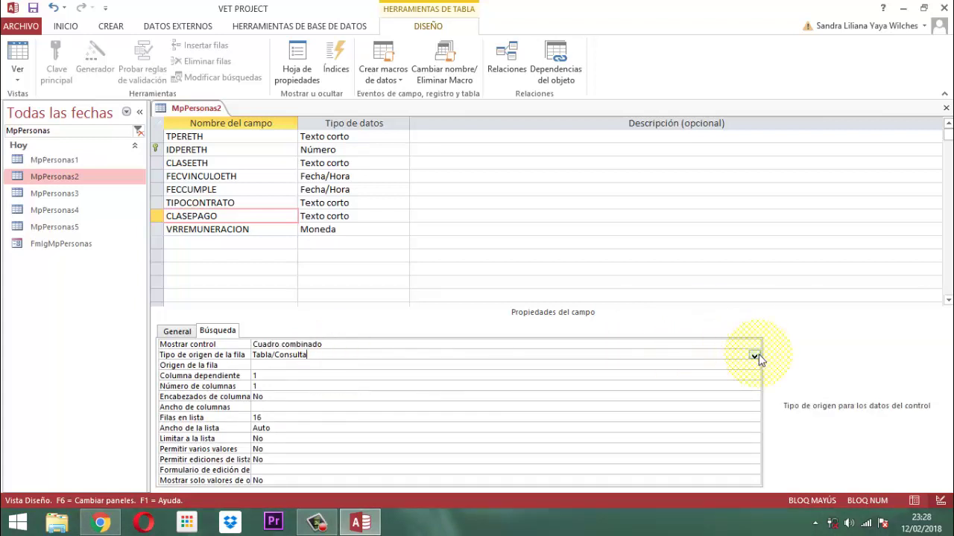
{"action": "left_click", "coordinate": [753, 357]}
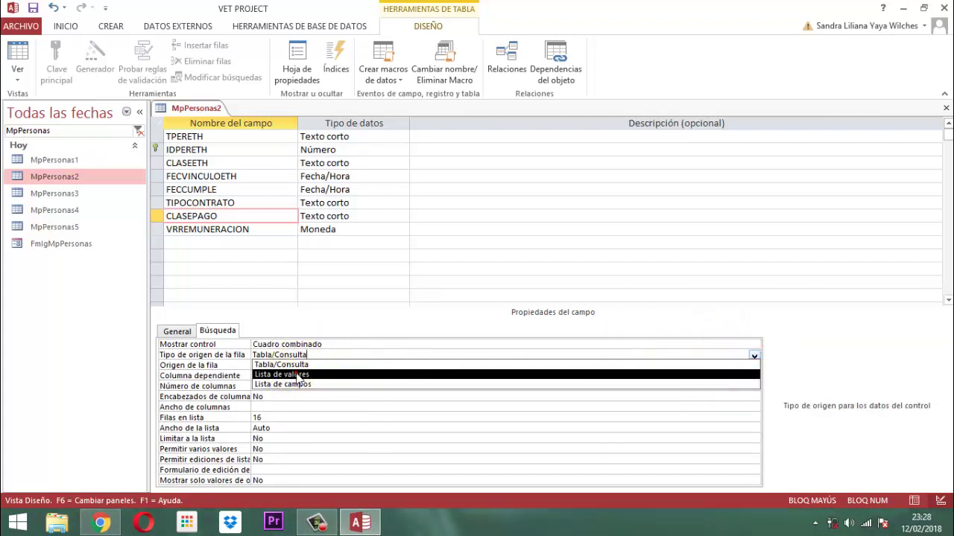
{"action": "left_click", "coordinate": [325, 375]}
{"action": "left_click", "coordinate": [322, 365]}
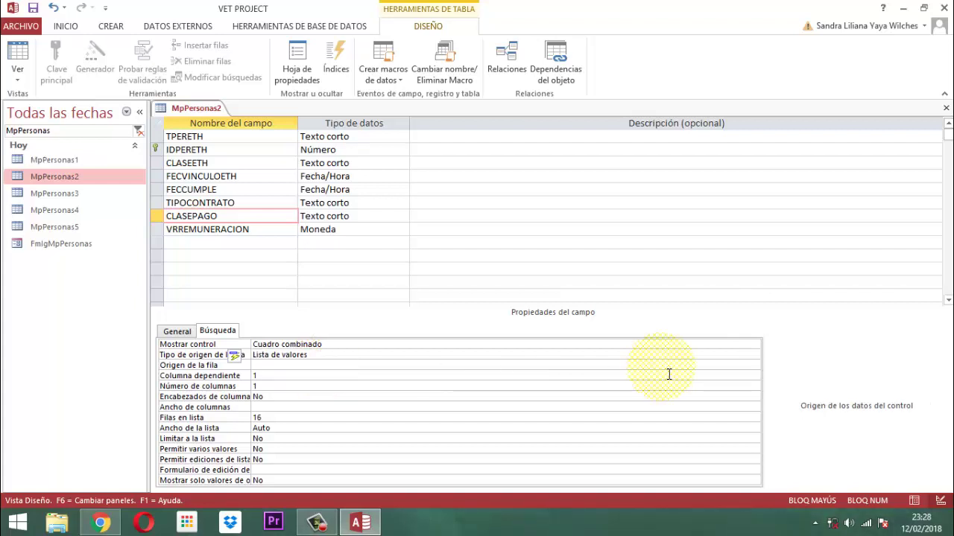
Enter "NOMINA";"HORAS";"LABOR";"PROYECTO" as the row source of the CLASEPAGO lookup
{"action": "type", "text": "\""}
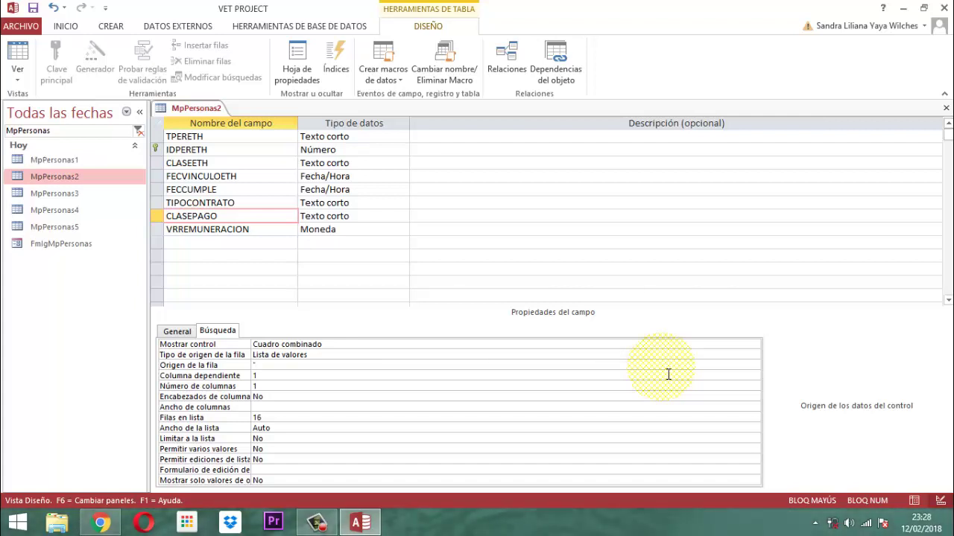
{"action": "type", "text": "NOMINA\";\"HORAS\""}
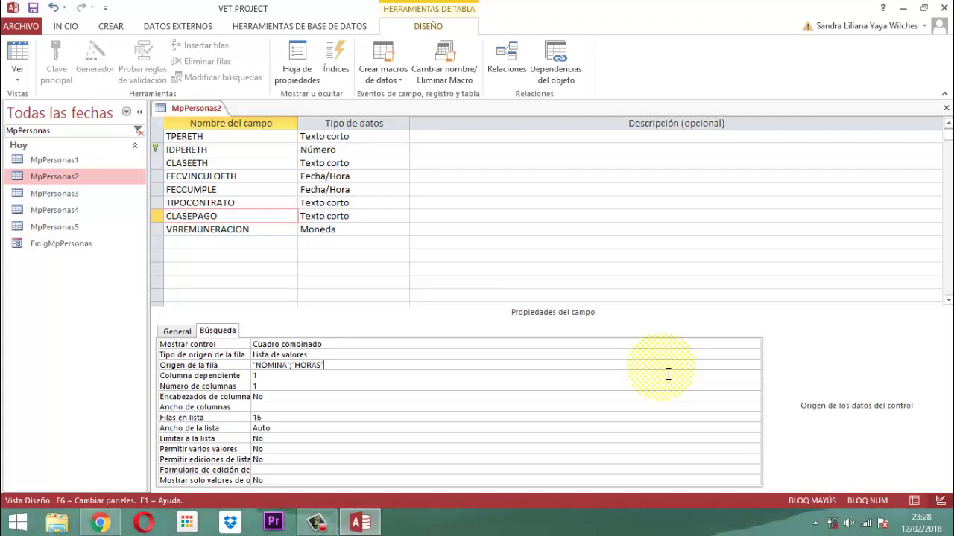
{"action": "type", "text": ";\"LABOR\""}
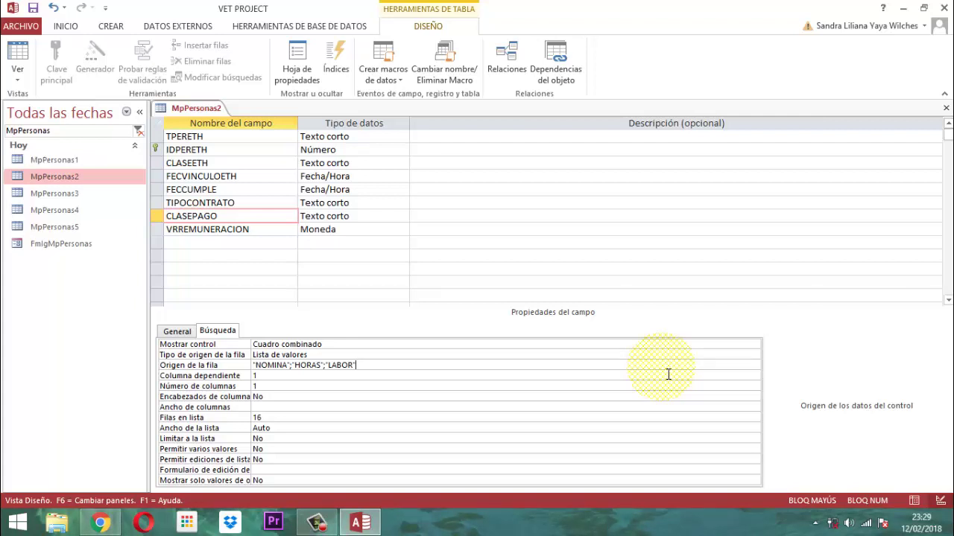
{"action": "type", "text": ";"}
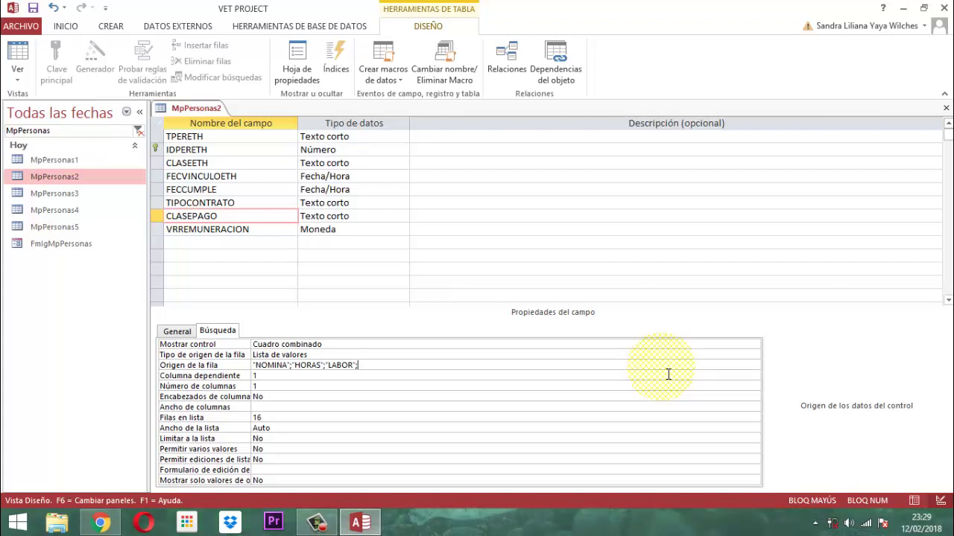
{"action": "type", "text": "\"PROYECTO\""}
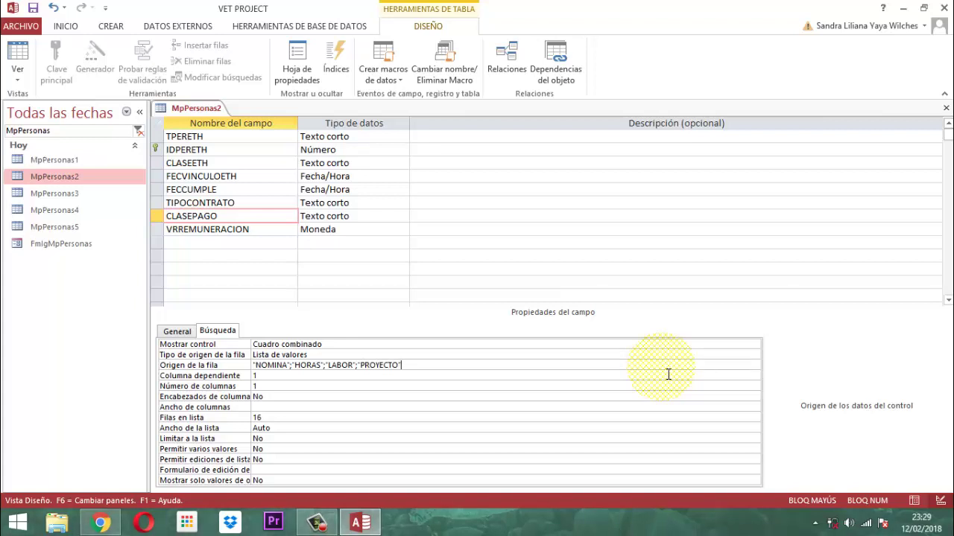
Set the column width of the CLASEPAGO lookup to 4 cm
{"action": "left_click", "coordinate": [272, 407]}
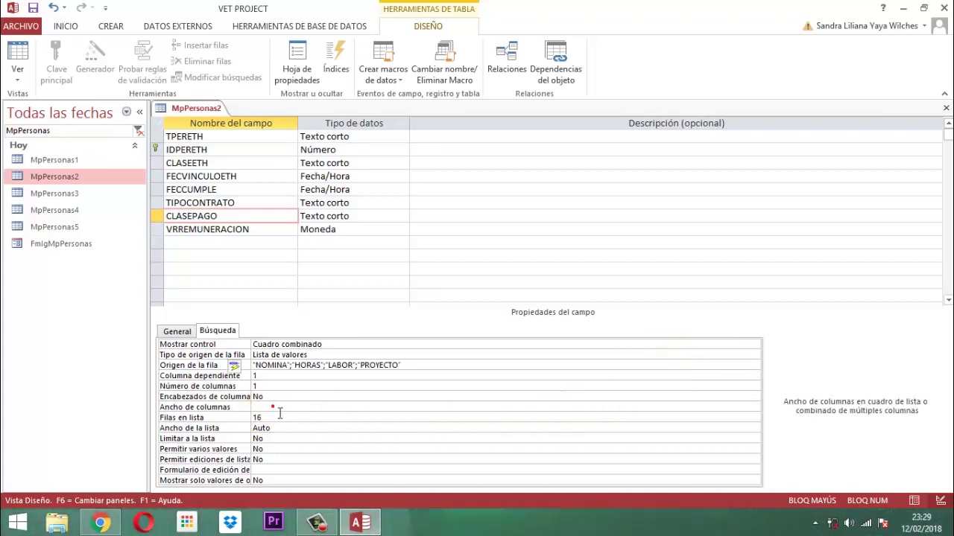
{"action": "type", "text": "4"}
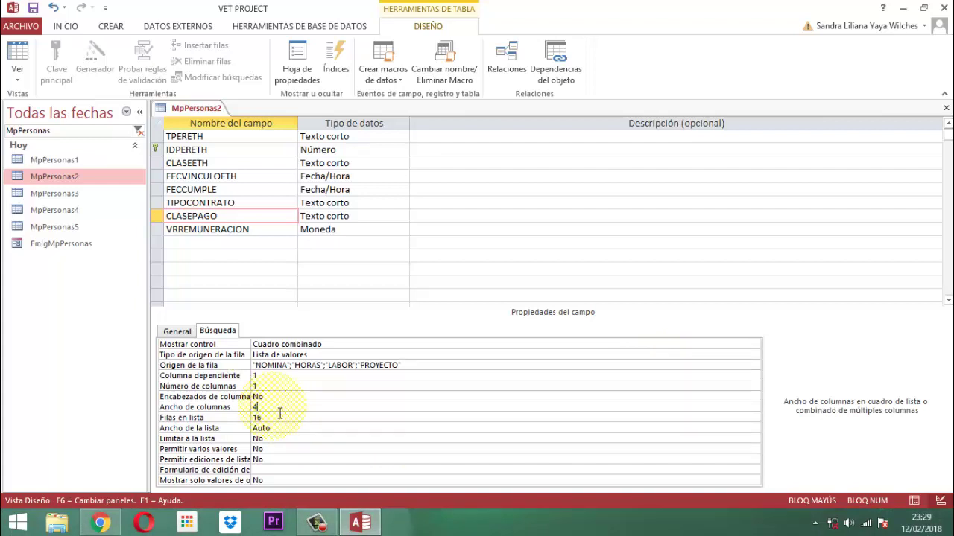
{"action": "key", "text": "Return"}
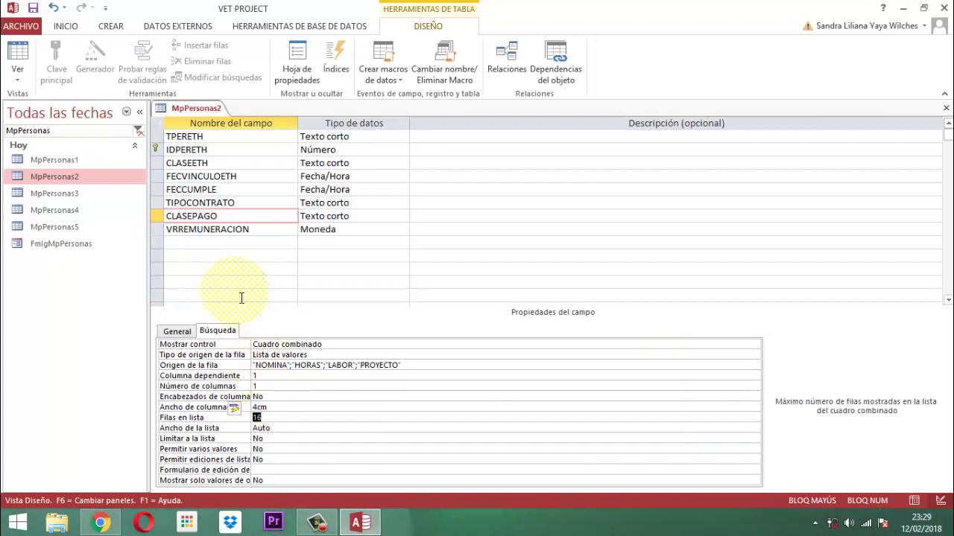
Check the general properties of the VRREMUNERACION field, and save and close the MpPersonas2 table
{"action": "left_click", "coordinate": [272, 232]}
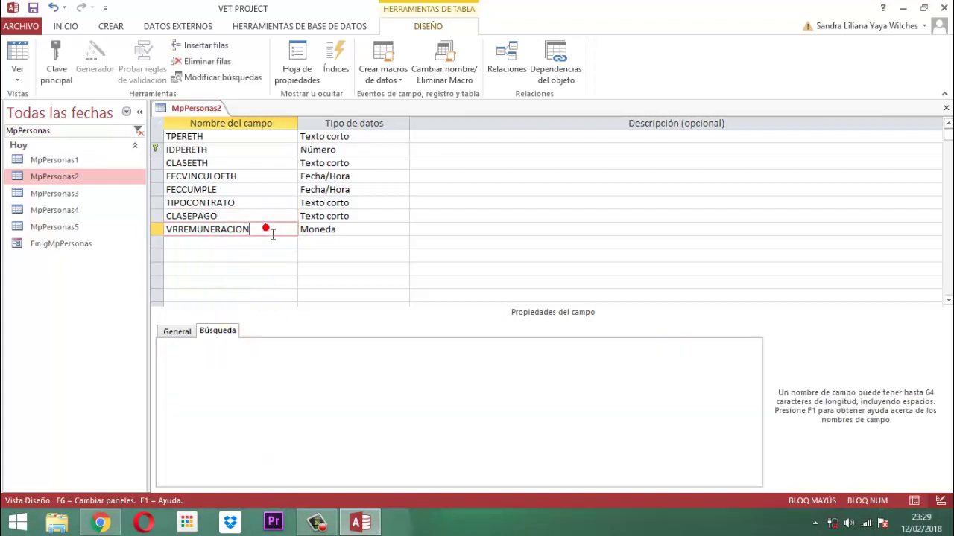
{"action": "left_click", "coordinate": [178, 332]}
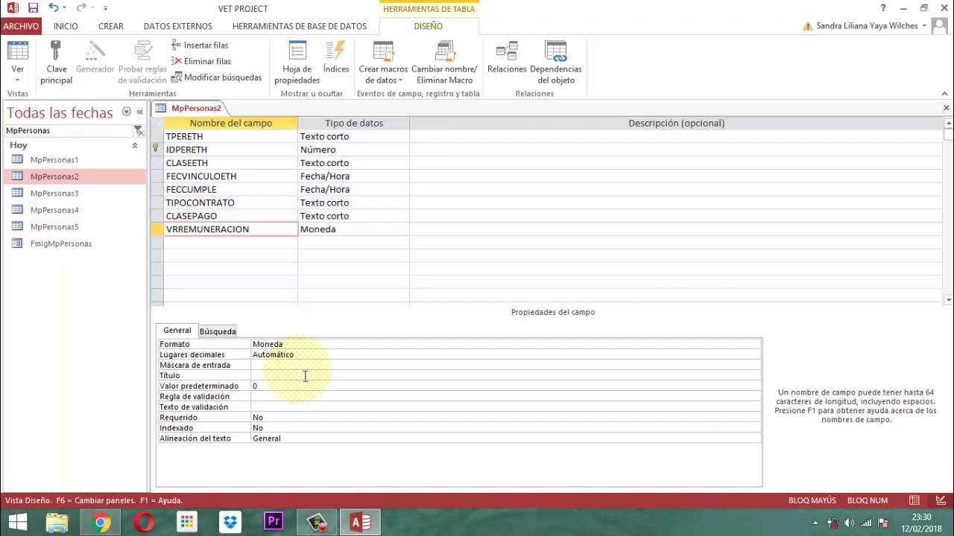
{"action": "right_click", "coordinate": [198, 110]}
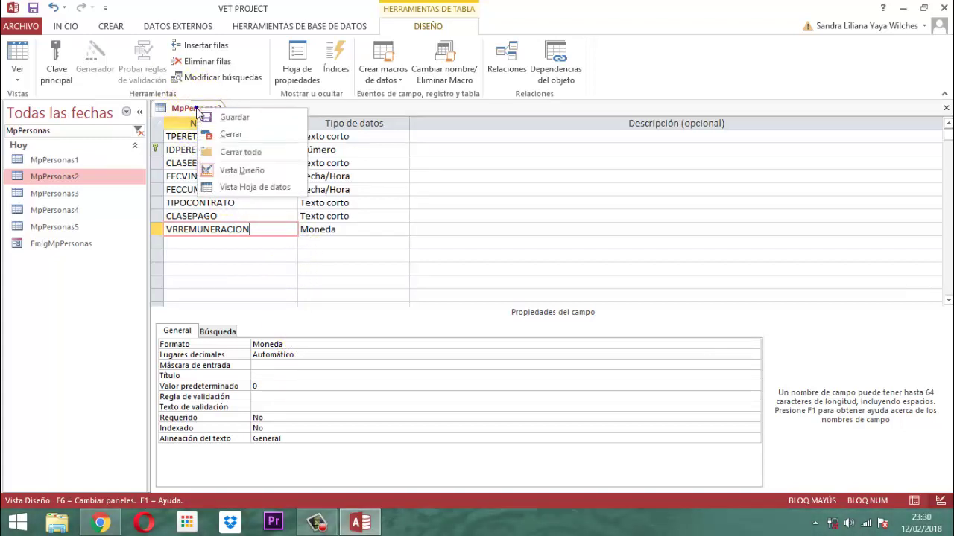
{"action": "left_click", "coordinate": [228, 118]}
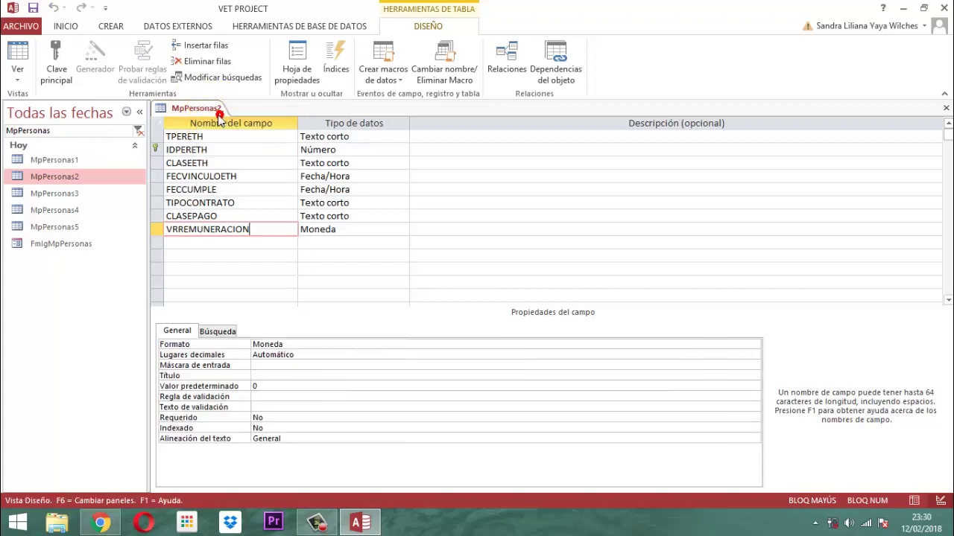
{"action": "right_click", "coordinate": [196, 109]}
{"action": "left_click", "coordinate": [216, 139]}
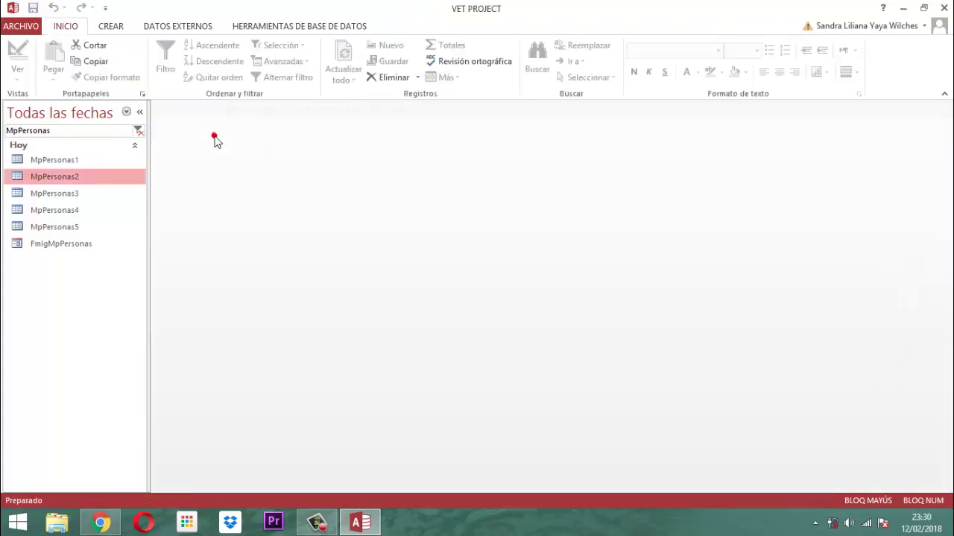
Open the MpPersonas3 table in design view and remove the primary key from its Id field
{"action": "left_click", "coordinate": [73, 197]}
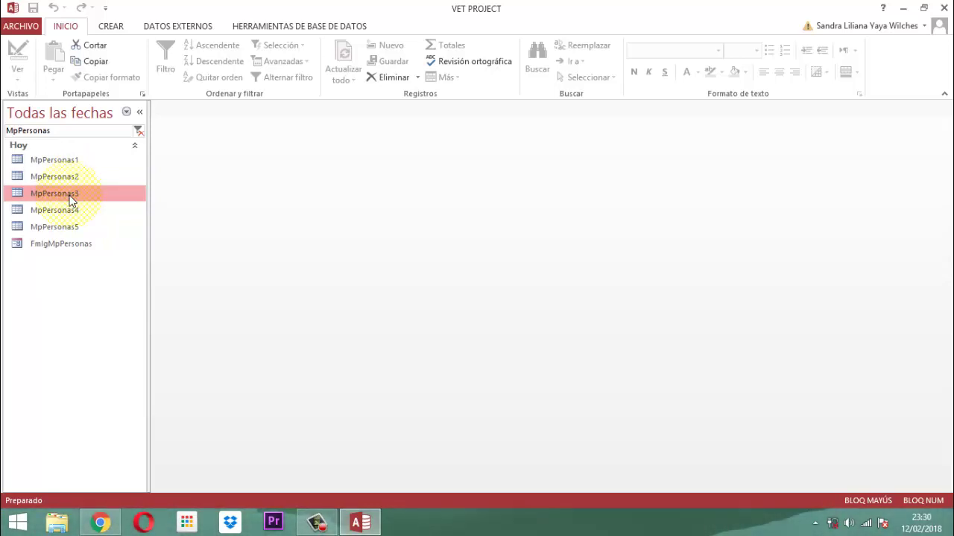
{"action": "right_click", "coordinate": [71, 198]}
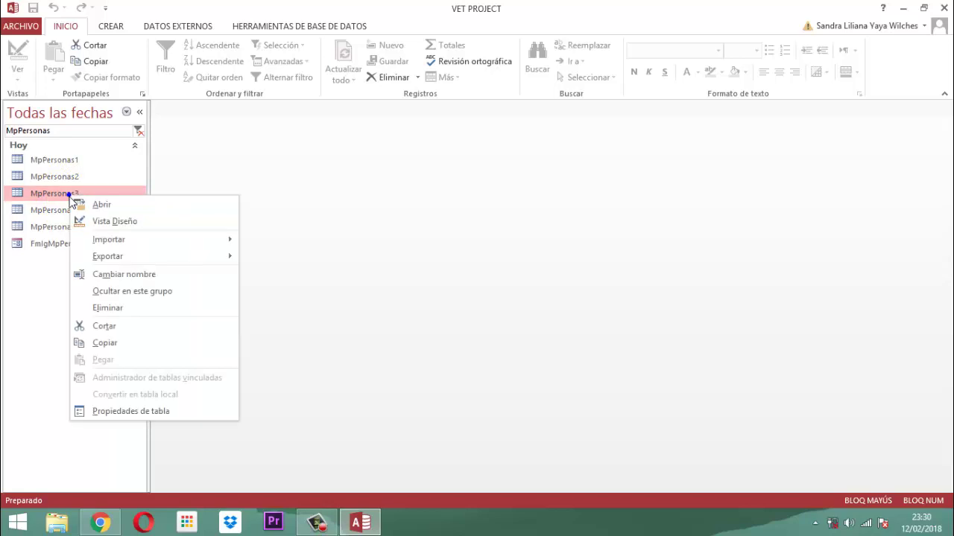
{"action": "left_click", "coordinate": [120, 224]}
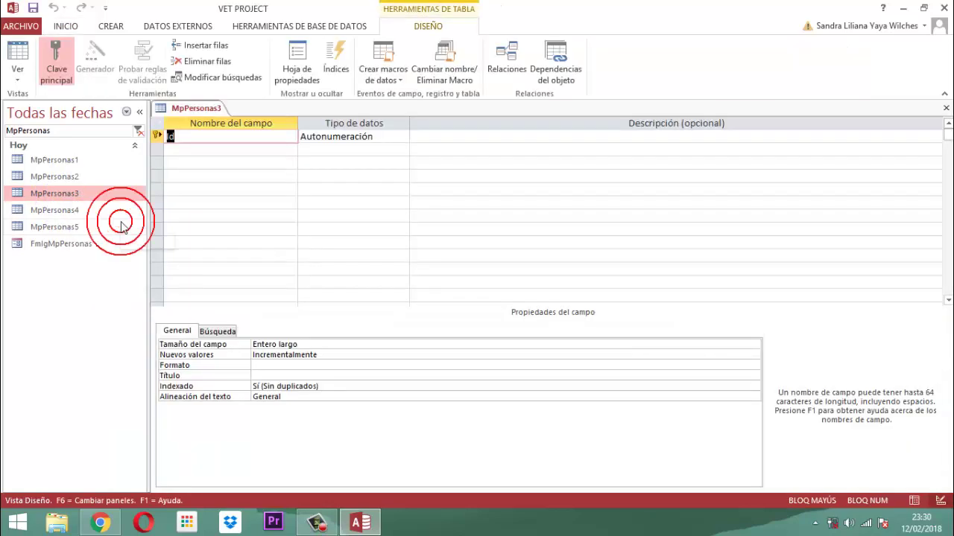
{"action": "left_click", "coordinate": [56, 58]}
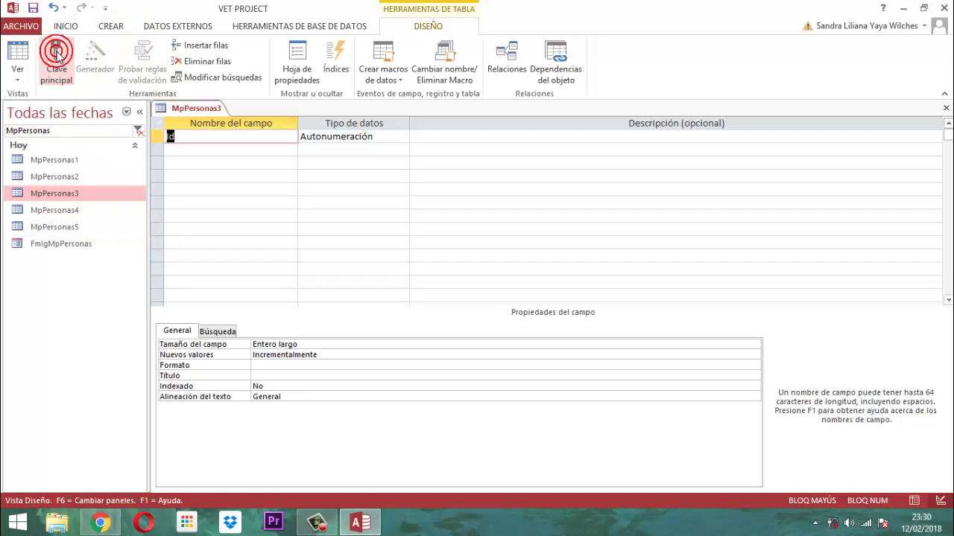
Rename the Id field of MpPersonas3 as TPERCL and make its data type Texto corto
{"action": "type", "text": "TPERCL"}
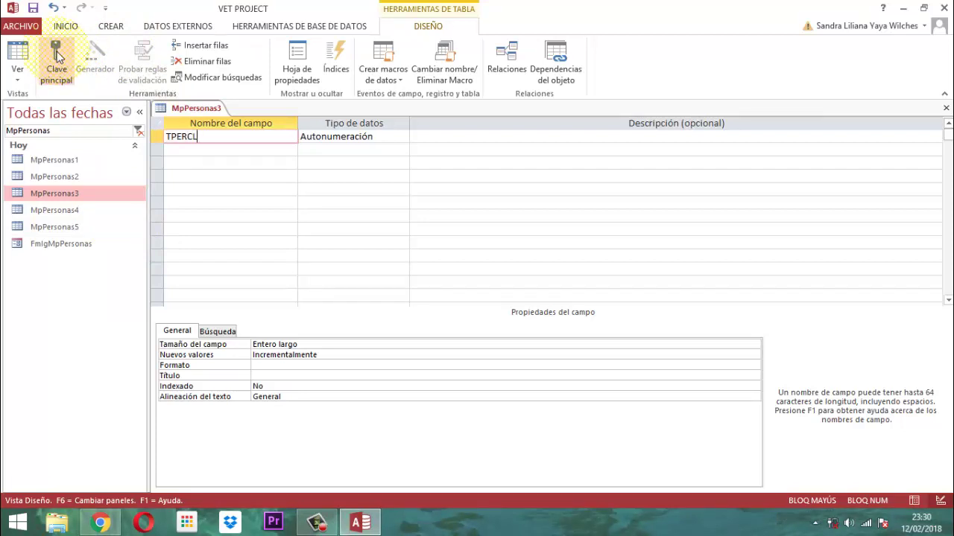
{"action": "key", "text": "Tab"}
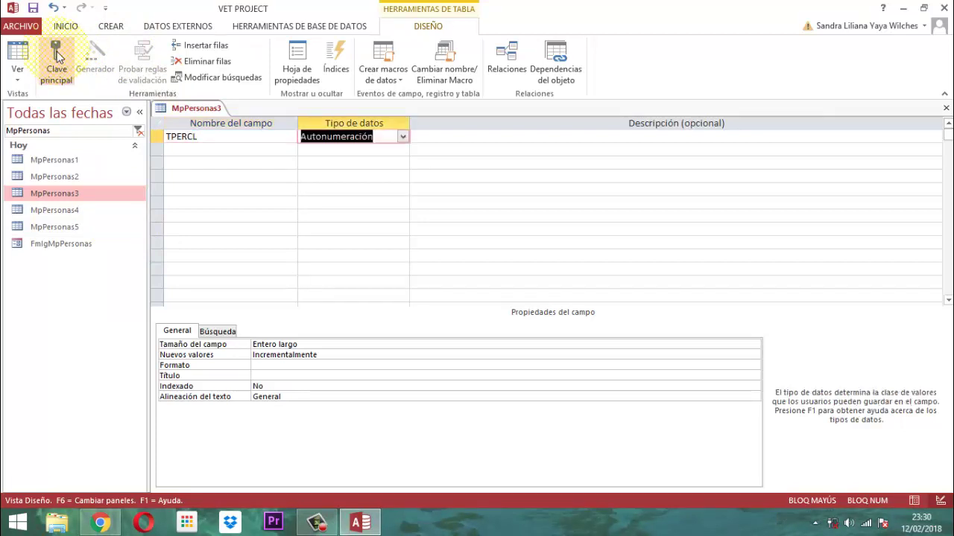
{"action": "type", "text": "Texto corto"}
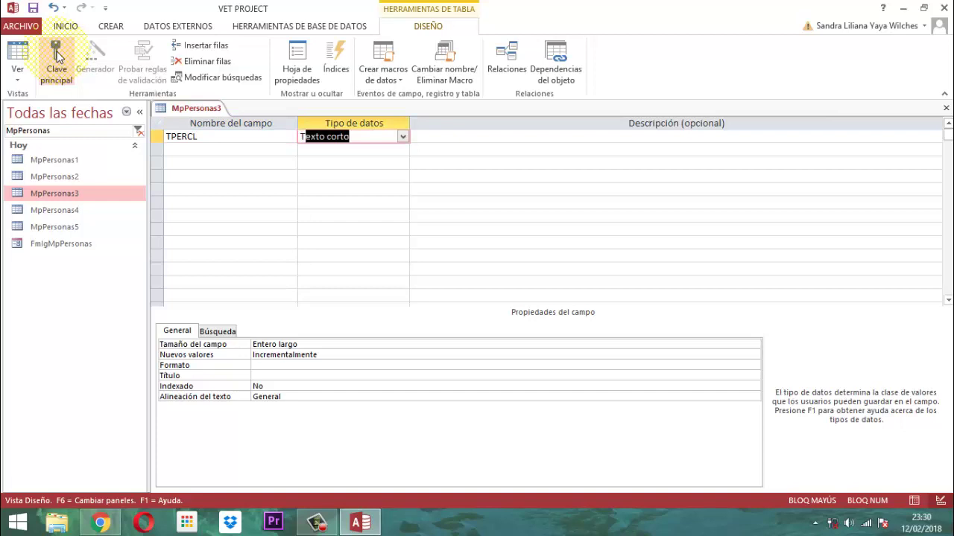
{"action": "key", "text": "Tab"}
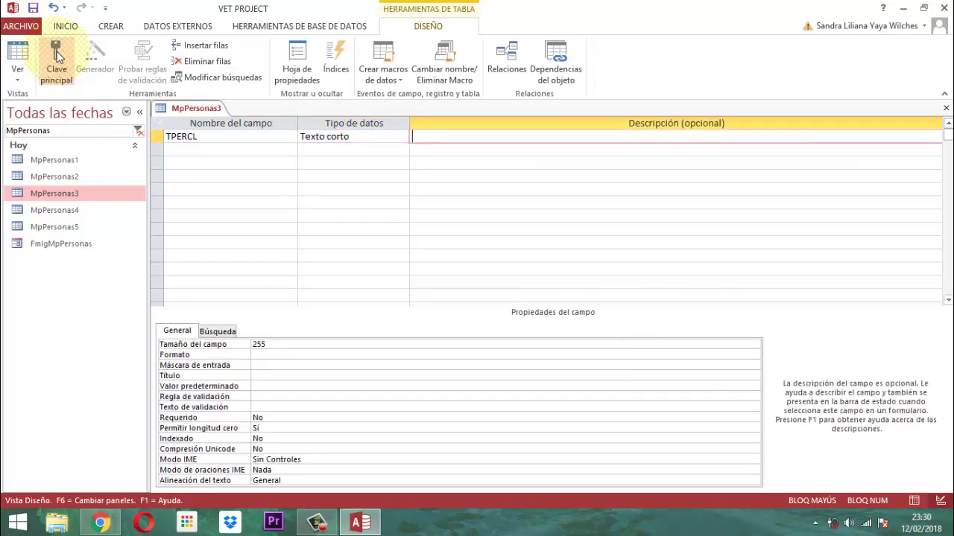
Make the TPERCL field's lookup a Cuadro combinado with Lista de valores as its row source type
{"action": "left_click", "coordinate": [216, 331]}
{"action": "left_click", "coordinate": [330, 345]}
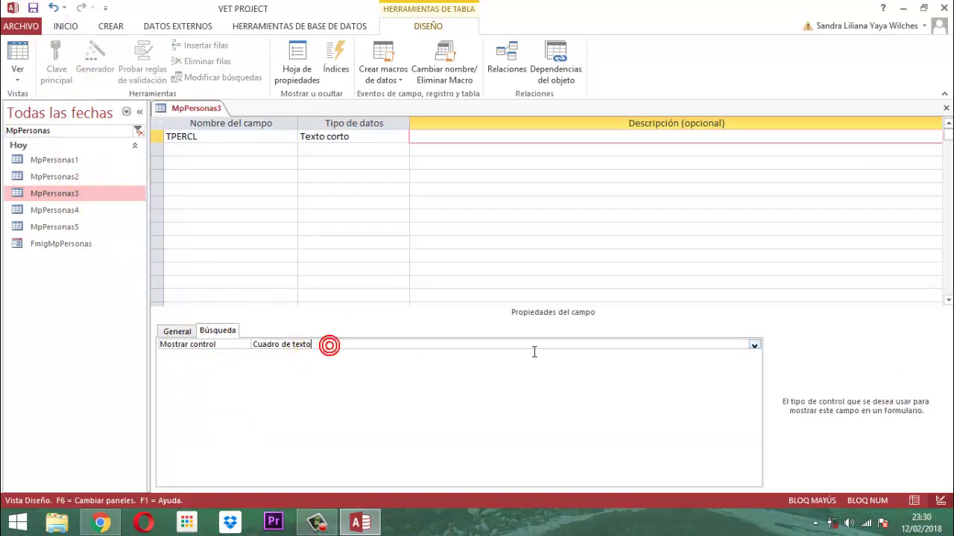
{"action": "left_click", "coordinate": [753, 345]}
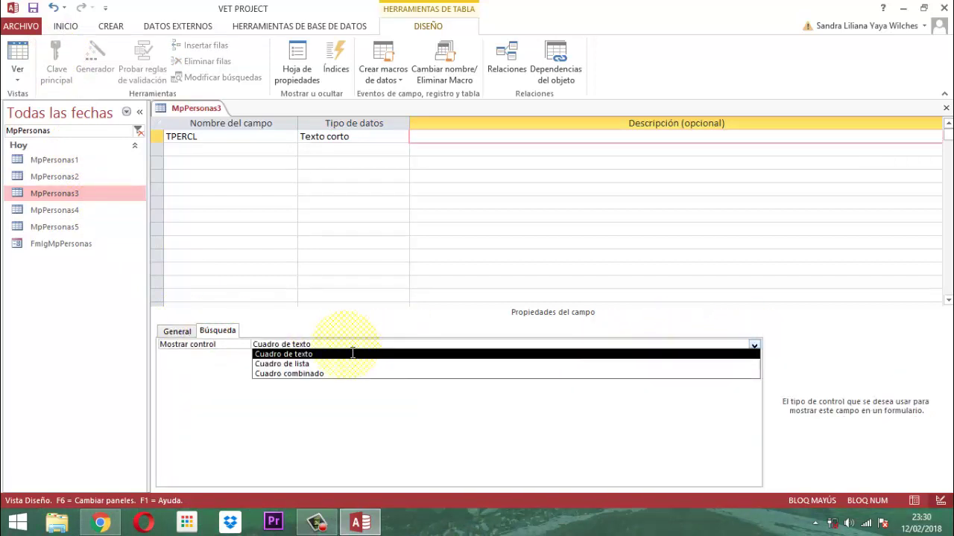
{"action": "left_click", "coordinate": [317, 374]}
{"action": "left_click", "coordinate": [306, 356]}
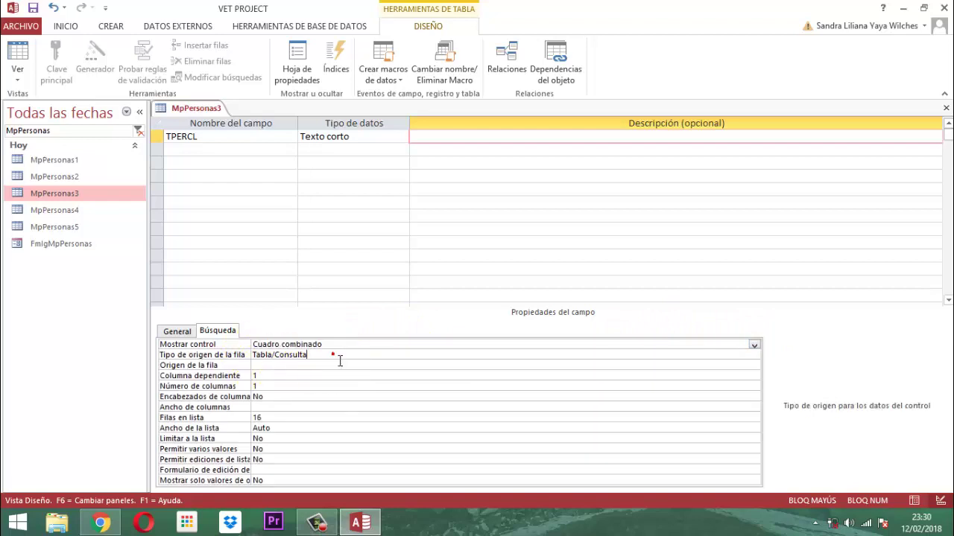
{"action": "left_click", "coordinate": [753, 355]}
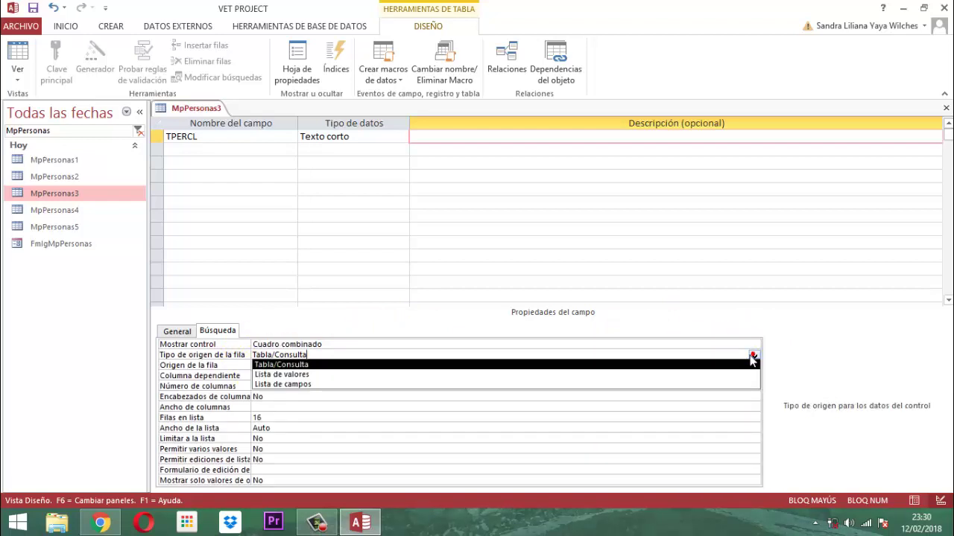
{"action": "left_click", "coordinate": [306, 374]}
Enter "EQUIPO TALENTO HUMANO";"CLIENTE";"PROVEEDOR";"VENDEDOR" as the row source of the TPERCL lookup and set its column width to 6 cm
{"action": "left_click", "coordinate": [304, 365]}
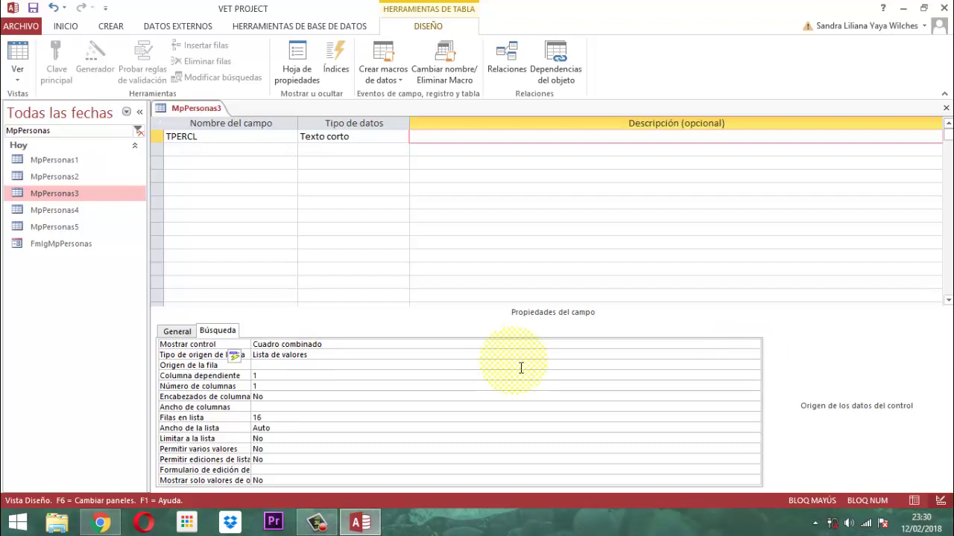
{"action": "type", "text": "\"EQUIPO TALENTO HUMANO\";\"CLIENTE\";\"PROVEEDOR\";\"VENDEDOR\""}
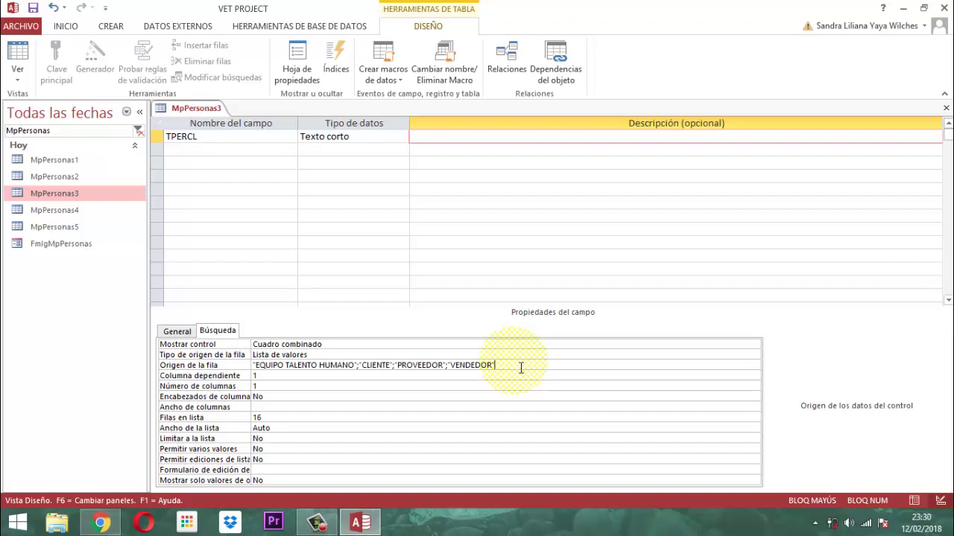
{"action": "key", "text": "Down"}
{"action": "key", "text": "Down"}
{"action": "key", "text": "Down"}
{"action": "key", "text": "Down"}
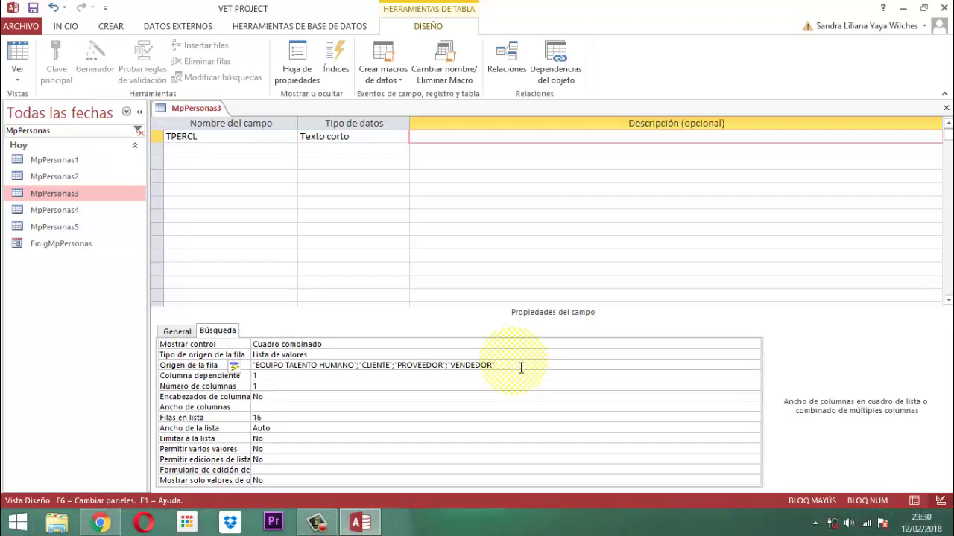
{"action": "type", "text": "6"}
{"action": "key", "text": "Return"}
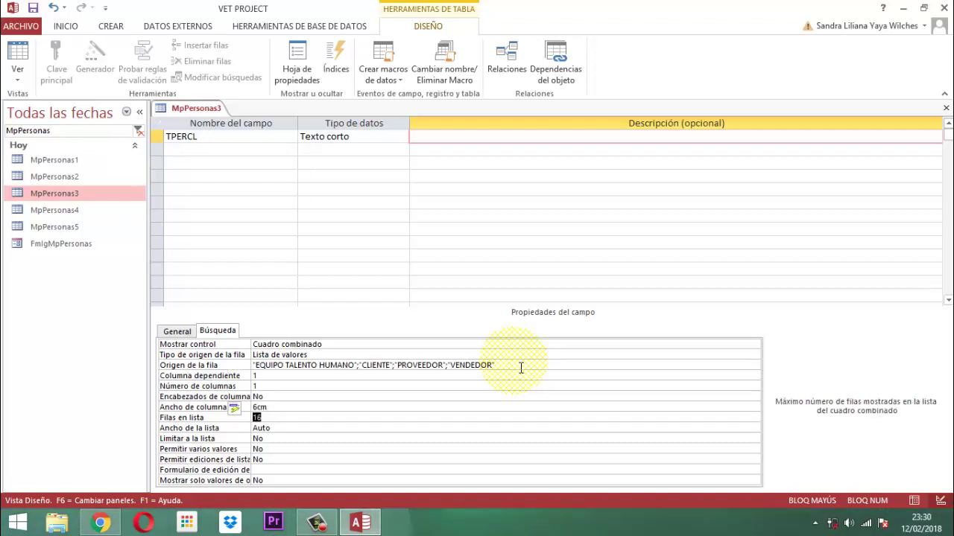
{"action": "left_click", "coordinate": [180, 151]}
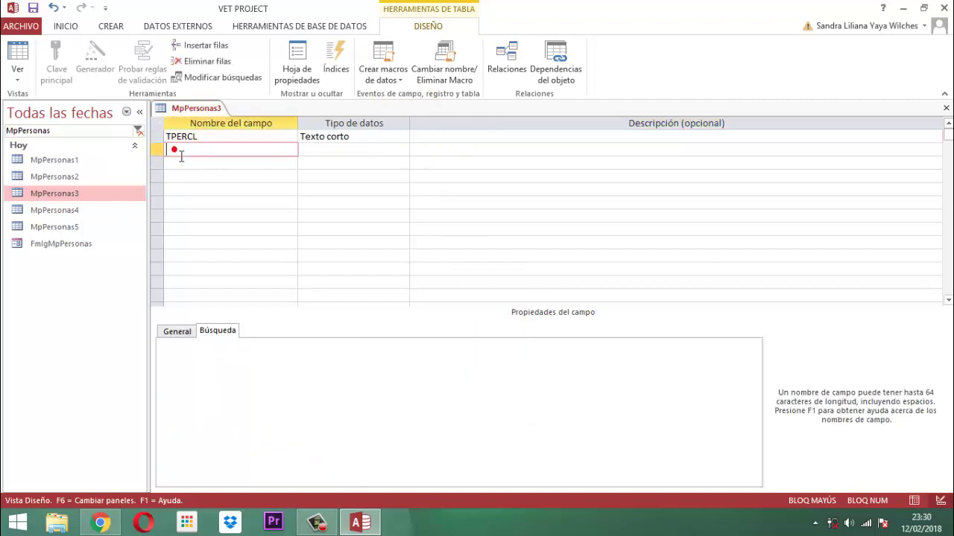
Add a field named IDPERCL with data type Número to MpPersonas3 and make it the primary key
{"action": "left_click", "coordinate": [176, 333]}
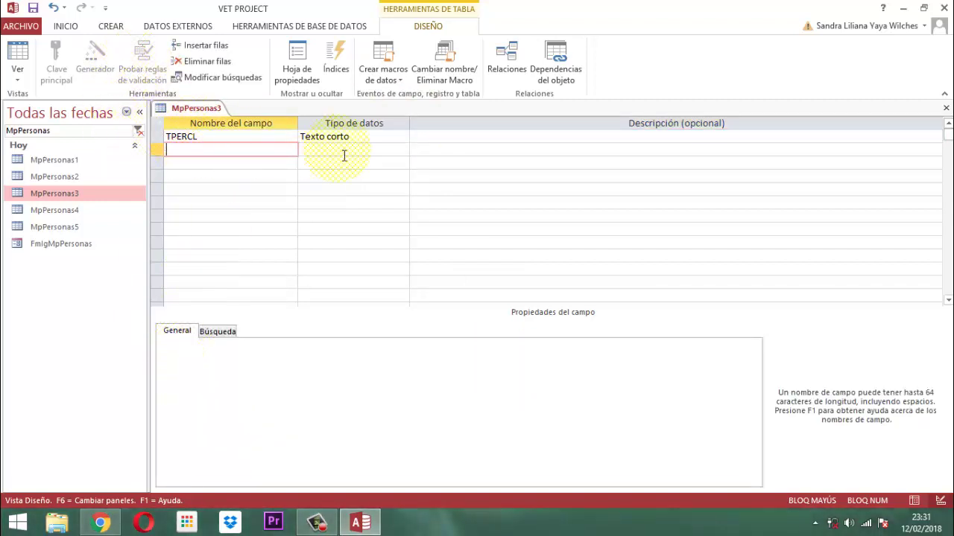
{"action": "type", "text": "IDPERCL"}
{"action": "key", "text": "Tab"}
{"action": "type", "text": "N"}
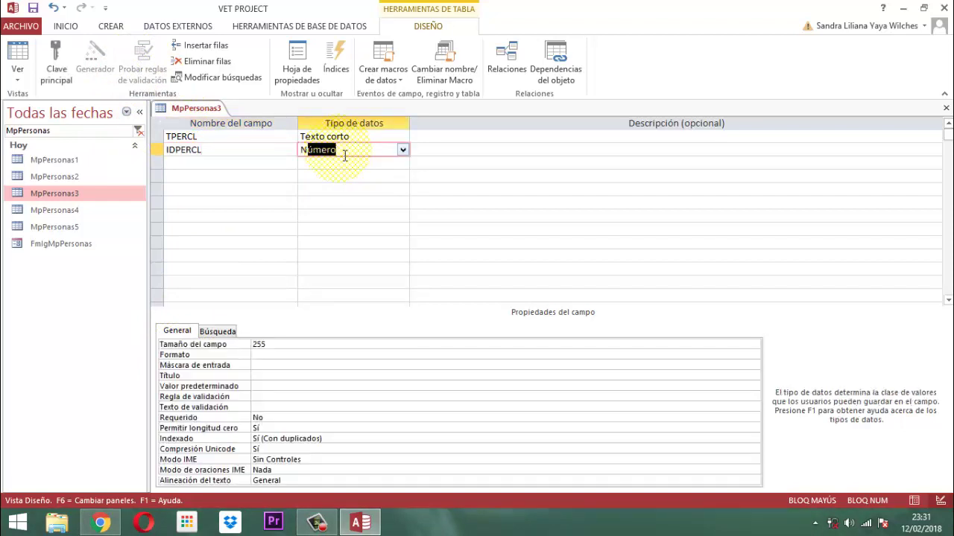
{"action": "key", "text": "Tab"}
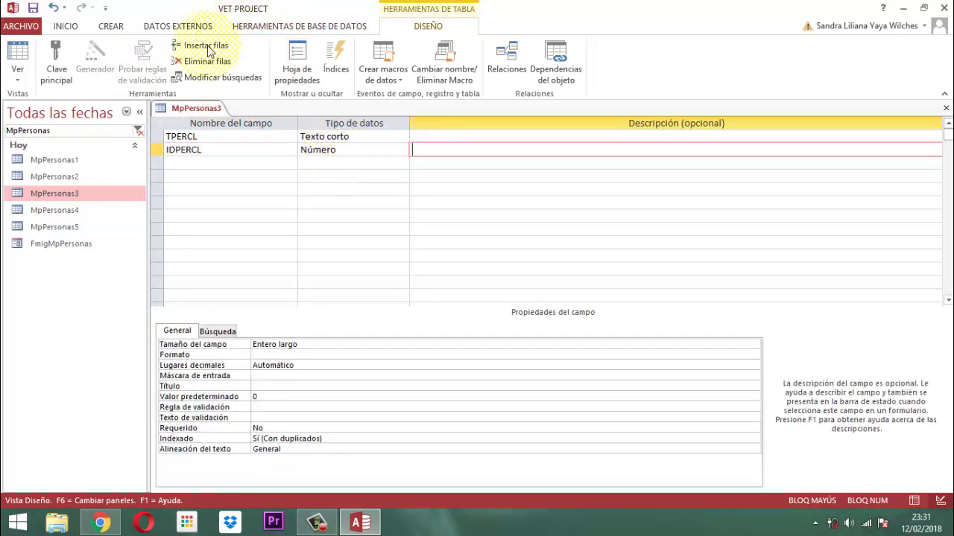
{"action": "left_click", "coordinate": [52, 71]}
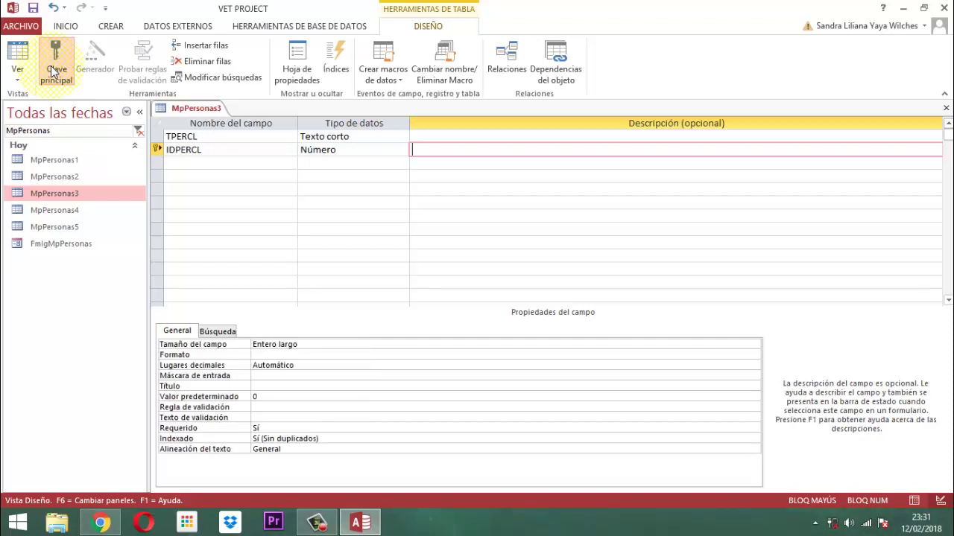
Add a field named FECVINCULOCIAL with data type Fecha/Hora below IDPERCL
{"action": "key", "text": "Tab"}
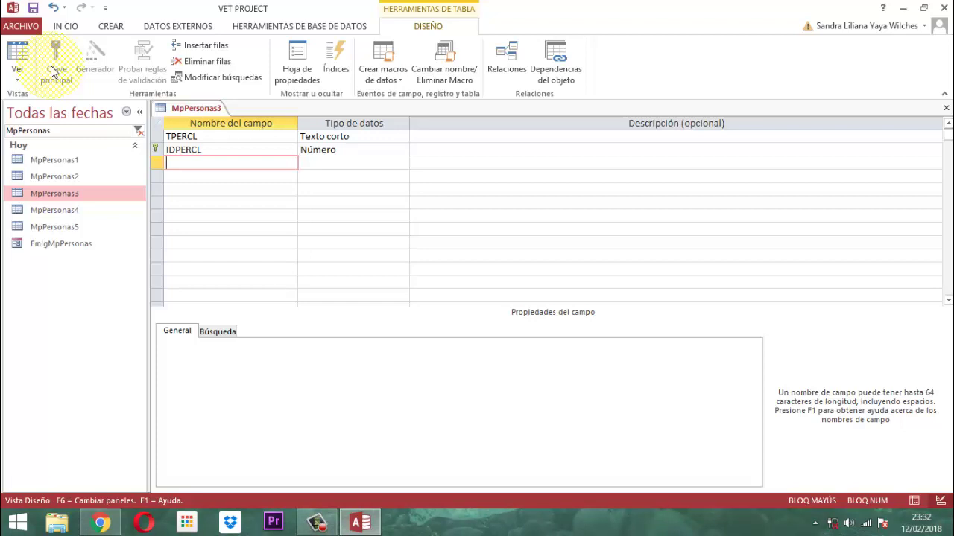
{"action": "type", "text": "FECVINCULOCIAL"}
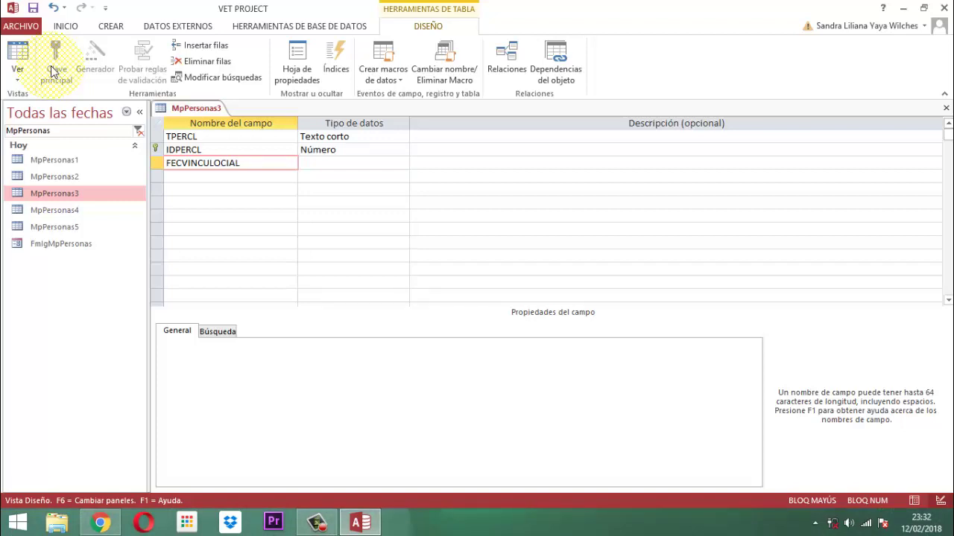
{"action": "key", "text": "Tab"}
{"action": "type", "text": "f"}
{"action": "key", "text": "Tab"}
{"action": "key", "text": "Tab"}
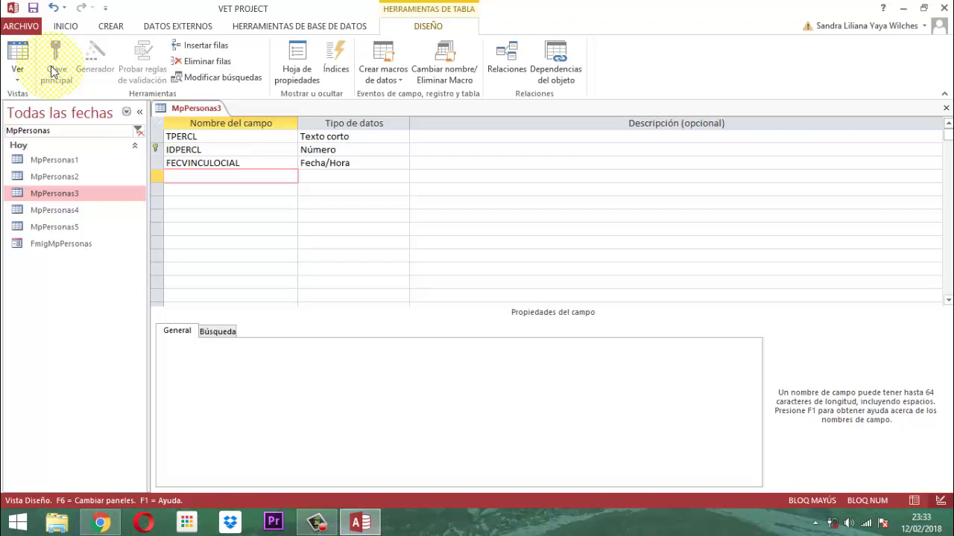
Add a Texto corto field named CLASECL and set its lookup display control to Cuadro combinado
{"action": "type", "text": "CLASECL"}
{"action": "key", "text": "Tab"}
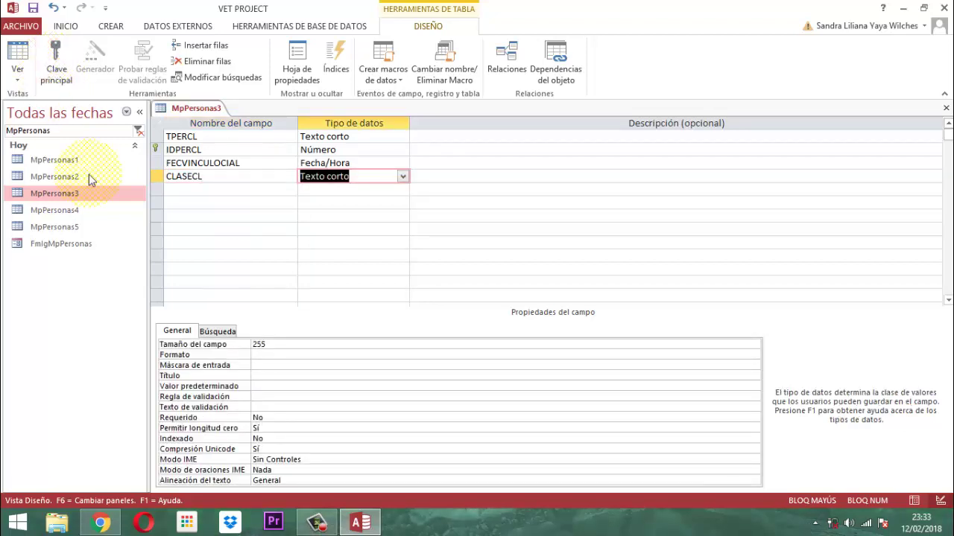
{"action": "left_click", "coordinate": [218, 333]}
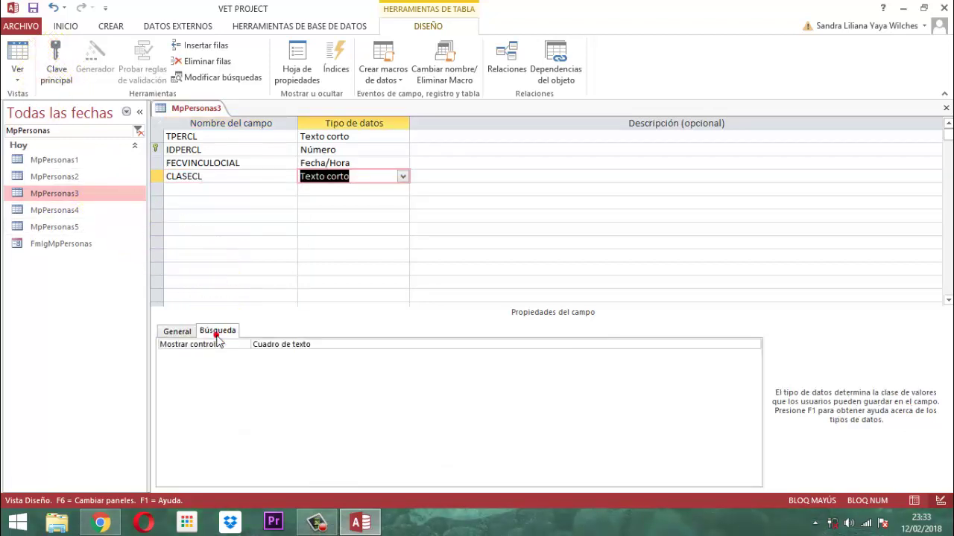
{"action": "left_click", "coordinate": [332, 344]}
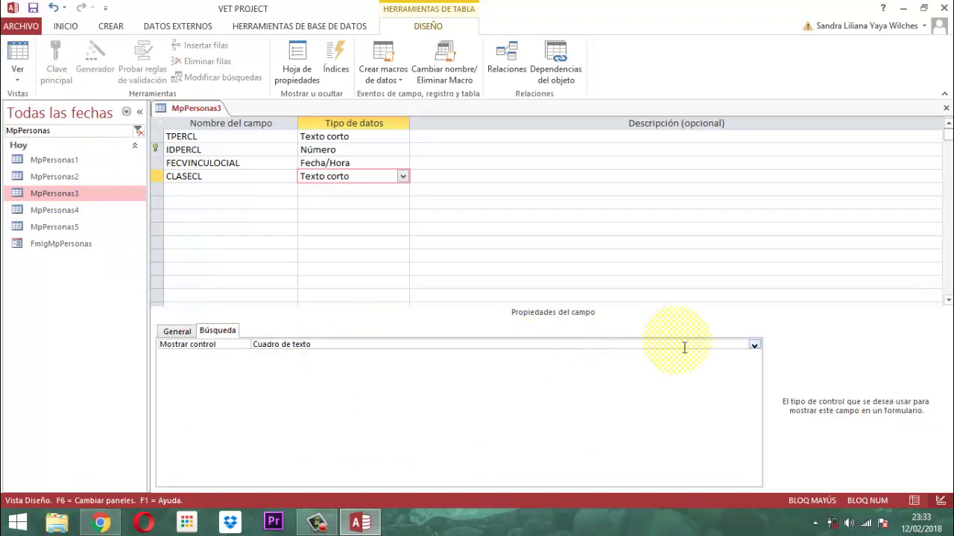
{"action": "left_click", "coordinate": [754, 346]}
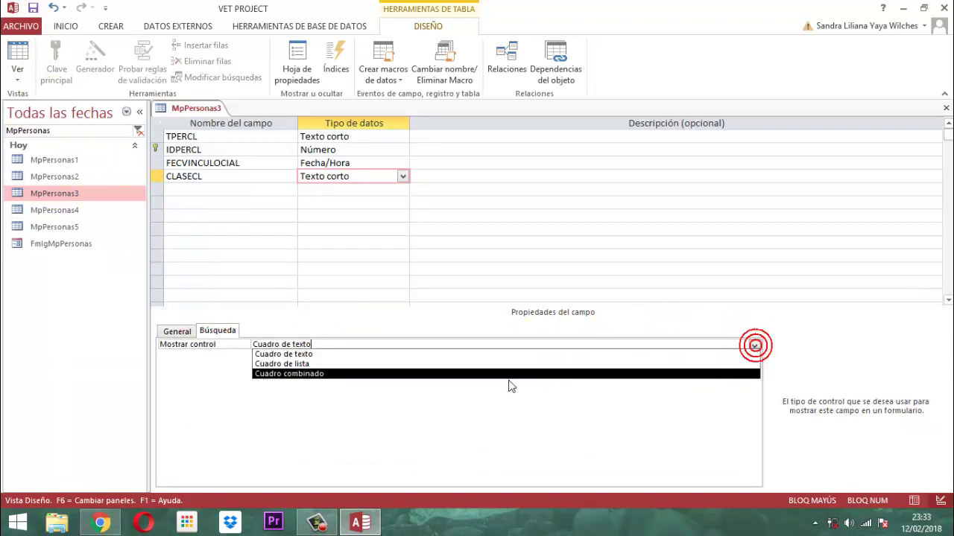
{"action": "left_click", "coordinate": [317, 375]}
Set CLASECL's row source type to Lista de valores with the list items PROPIETARIO and ENCARGADO
{"action": "left_click", "coordinate": [321, 356]}
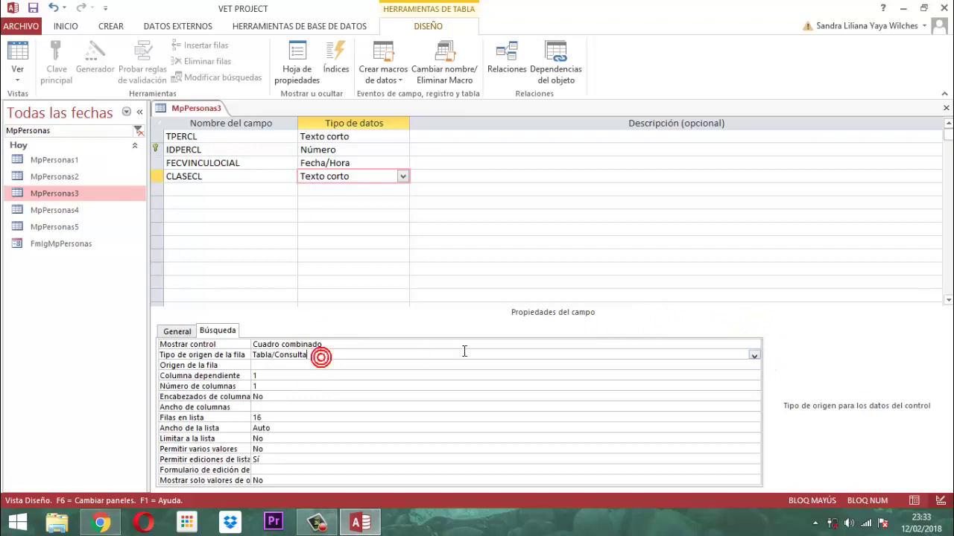
{"action": "left_click", "coordinate": [754, 356]}
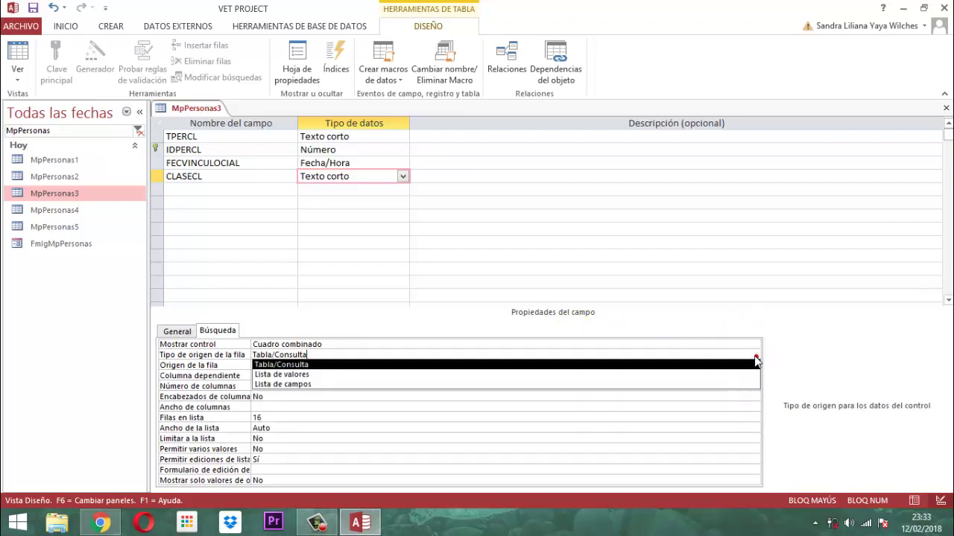
{"action": "left_click", "coordinate": [302, 375]}
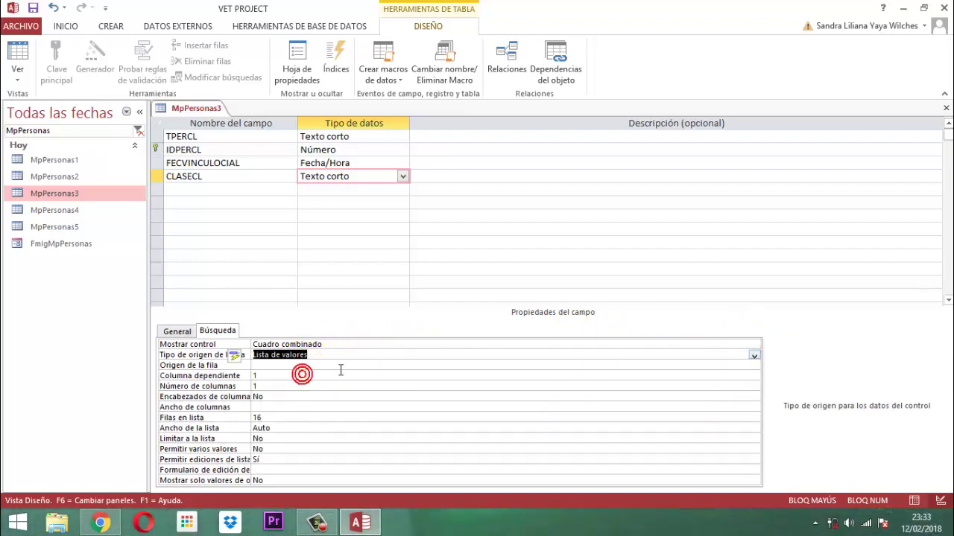
{"action": "left_click", "coordinate": [335, 366]}
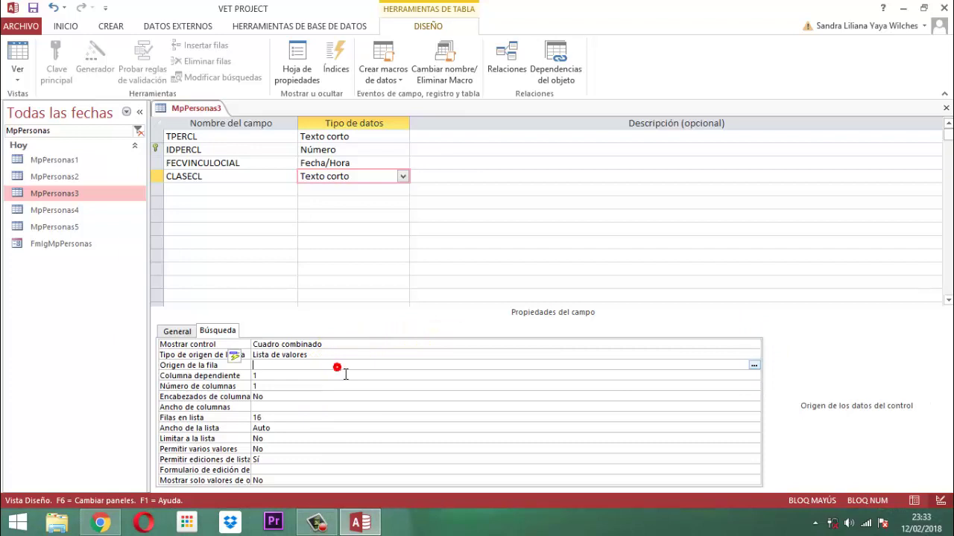
{"action": "left_click", "coordinate": [754, 365]}
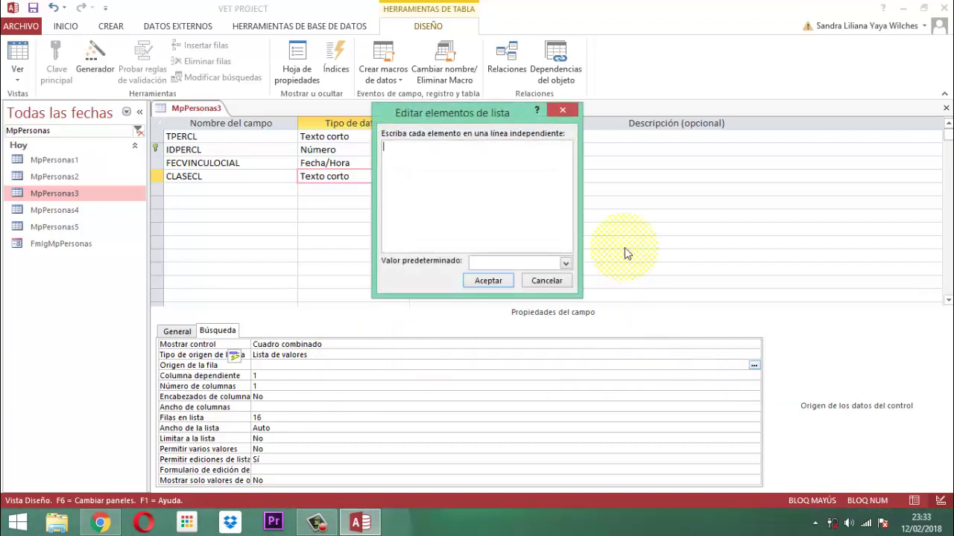
{"action": "type", "text": "PROPIETARIO"}
{"action": "key", "text": "Return"}
{"action": "type", "text": "ENCA"}
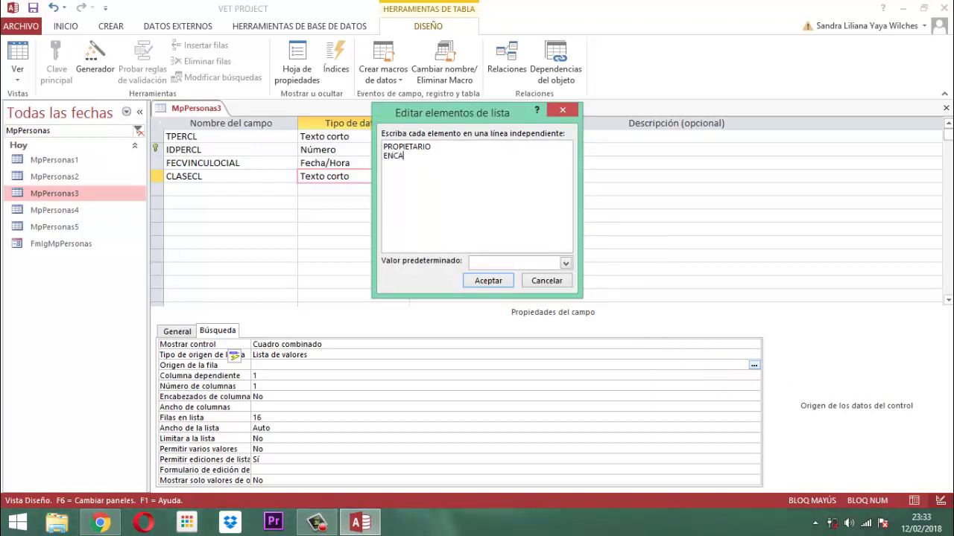
{"action": "type", "text": "RGADO"}
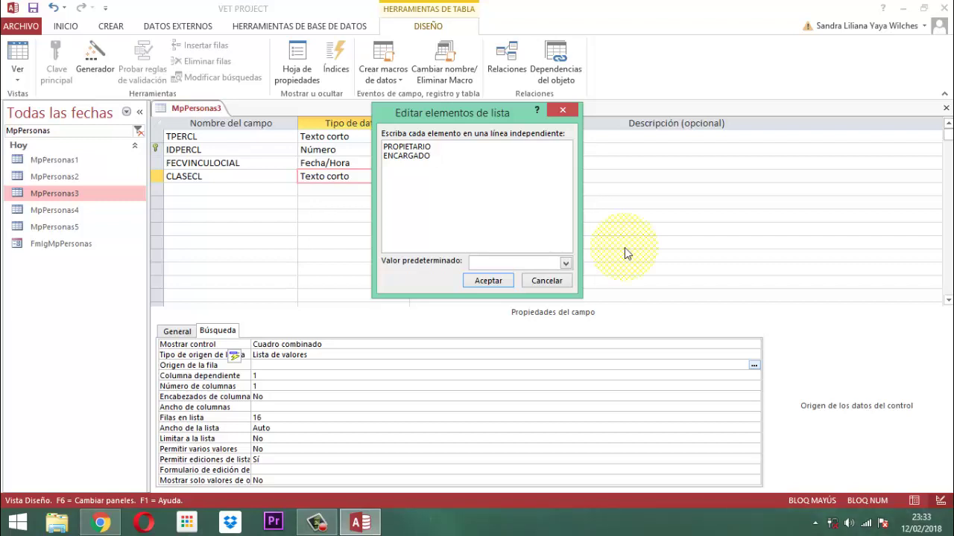
{"action": "left_click", "coordinate": [490, 281]}
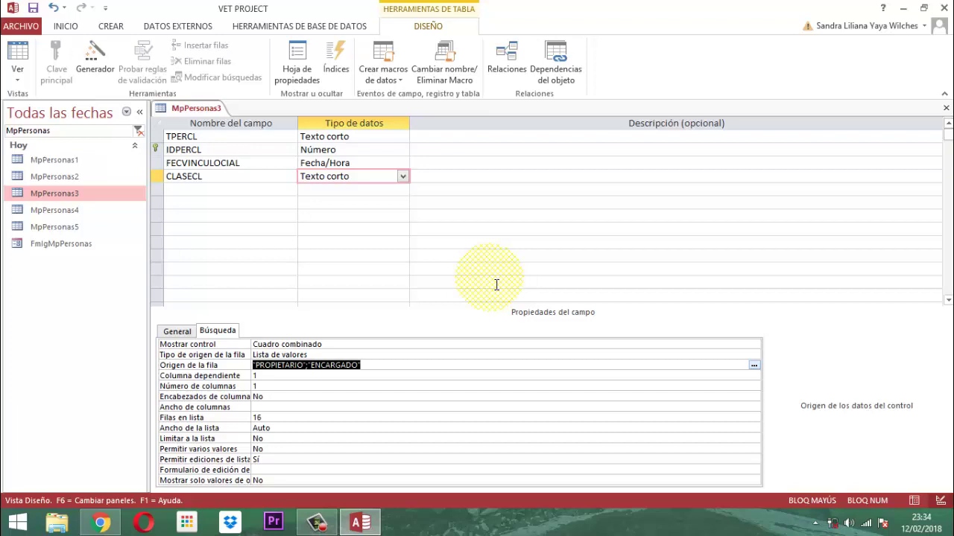
Save the MpPersonas3 table design and close the table
{"action": "right_click", "coordinate": [184, 112]}
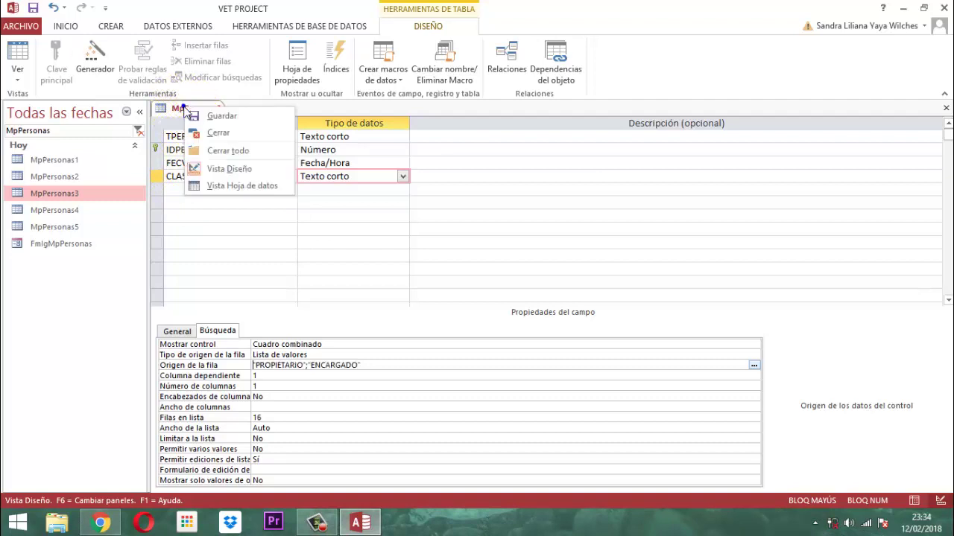
{"action": "left_click", "coordinate": [220, 113]}
{"action": "left_click", "coordinate": [220, 114]}
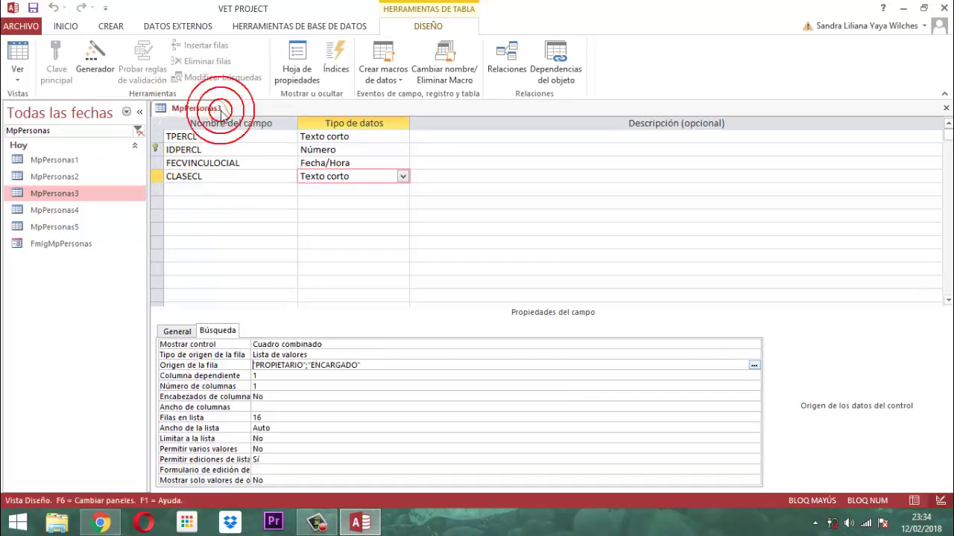
{"action": "right_click", "coordinate": [195, 109]}
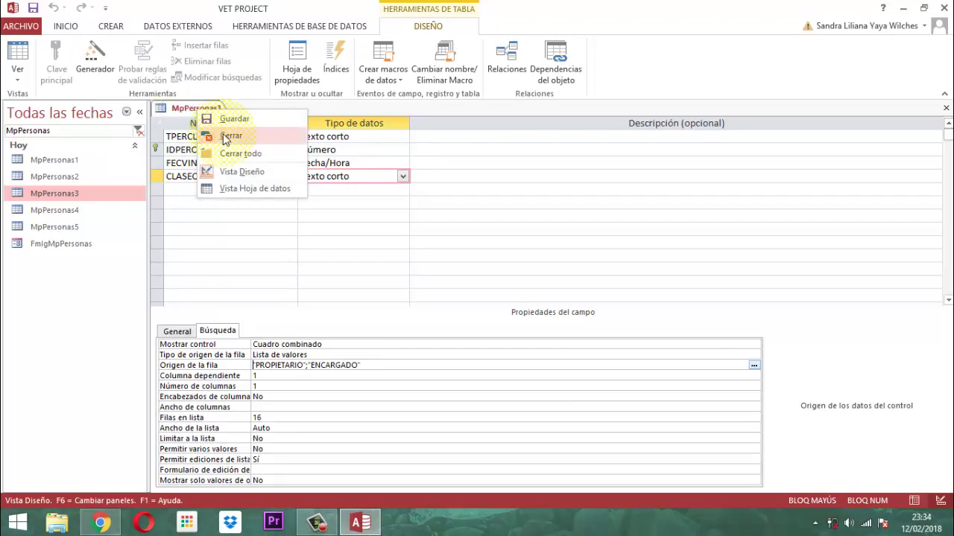
{"action": "left_click", "coordinate": [228, 137]}
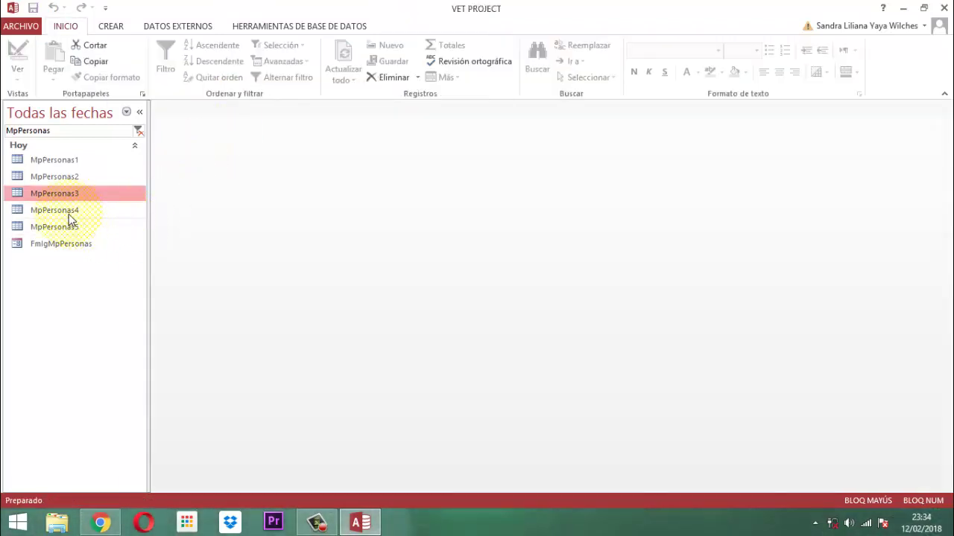
Open the MpPersonas4 table in design view and remove the primary key from its Id field
{"action": "left_click", "coordinate": [65, 211]}
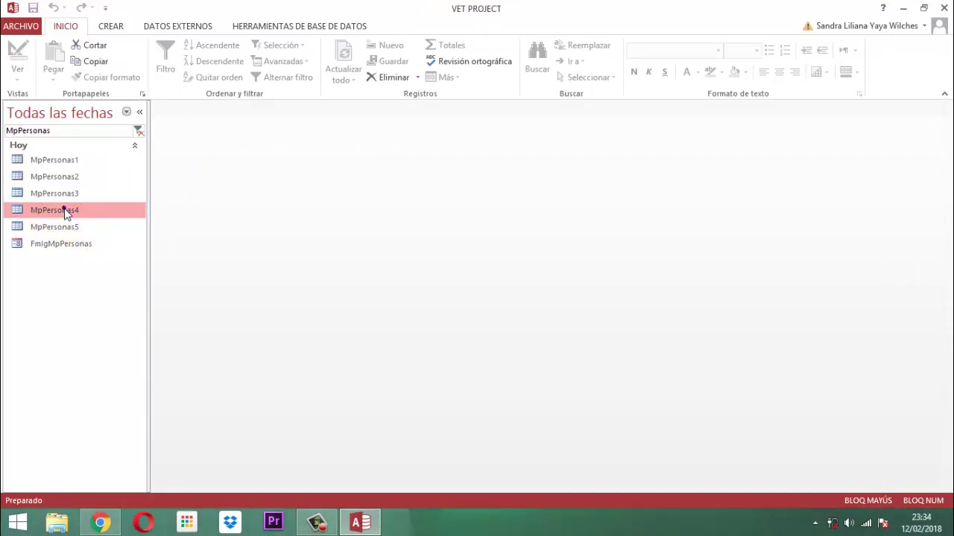
{"action": "right_click", "coordinate": [66, 212]}
{"action": "left_click", "coordinate": [100, 232]}
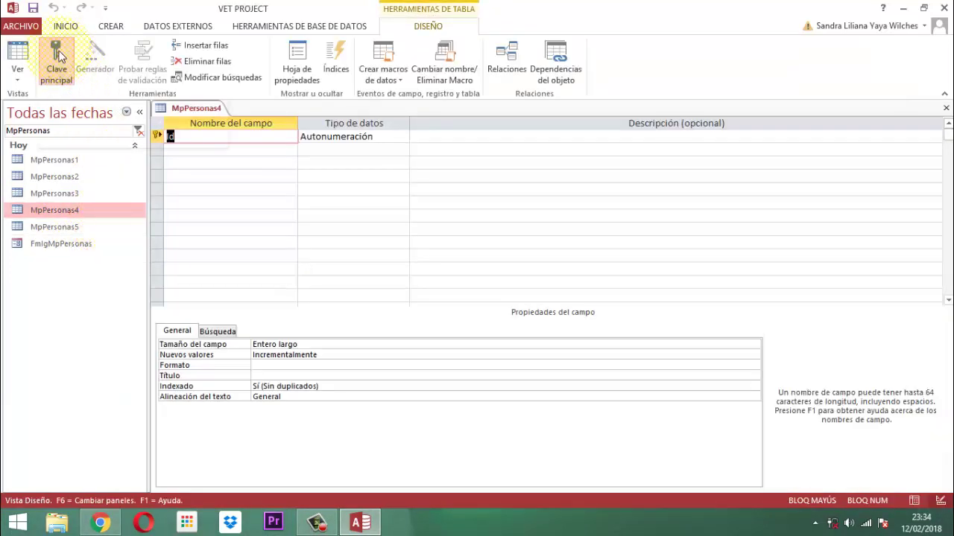
{"action": "left_click", "coordinate": [59, 56]}
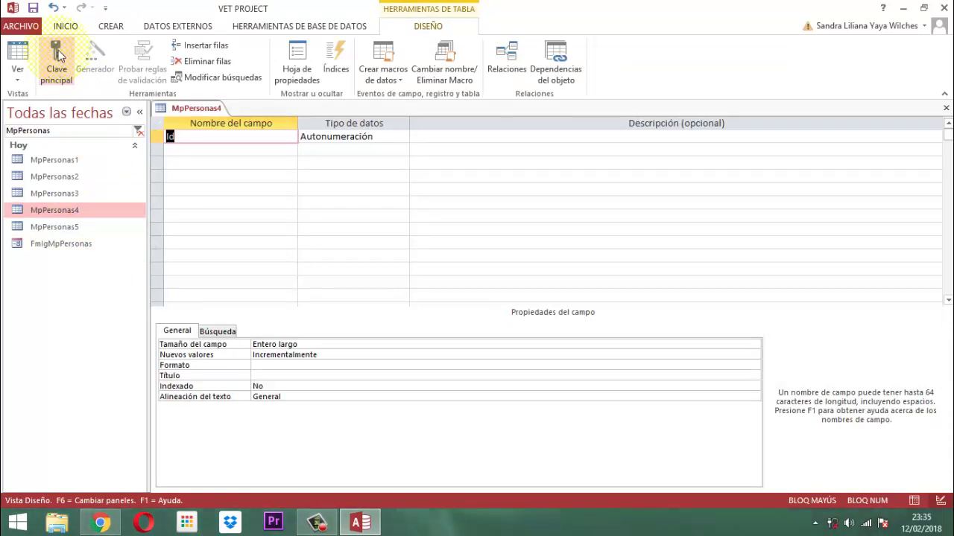
Rename the Id field of MpPersonas4 to TPERPRV and set its data type to Texto corto
{"action": "type", "text": "TPERPRV"}
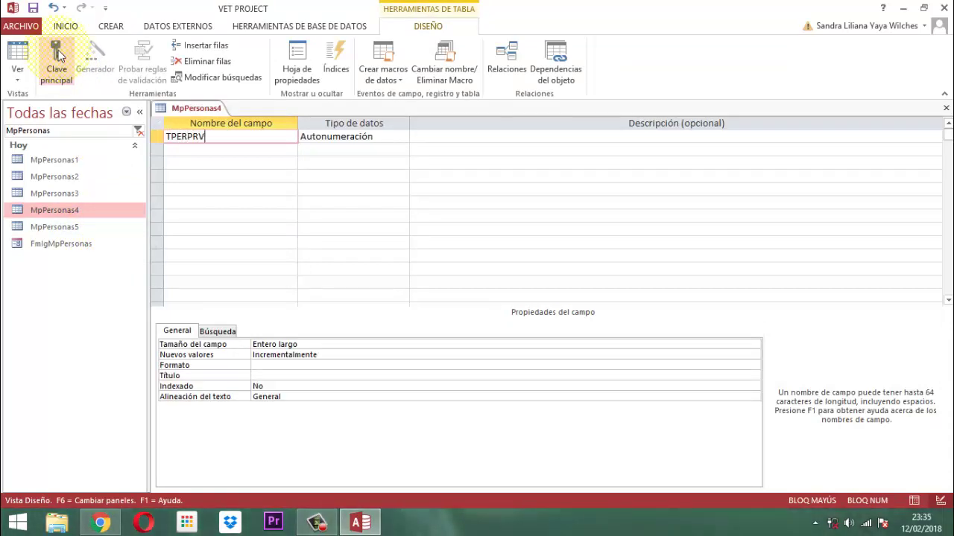
{"action": "key", "text": "Tab"}
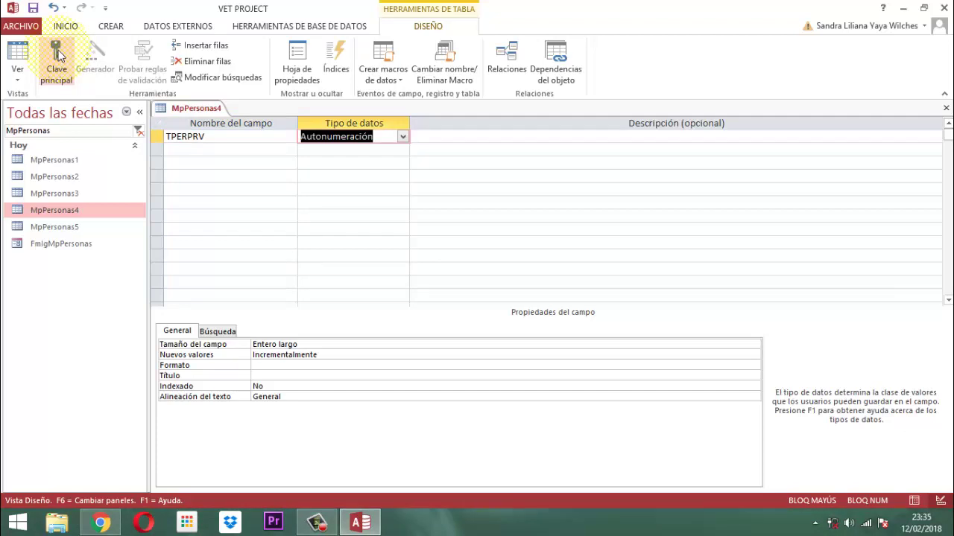
{"action": "type", "text": "to corto"}
{"action": "key", "text": "Tab"}
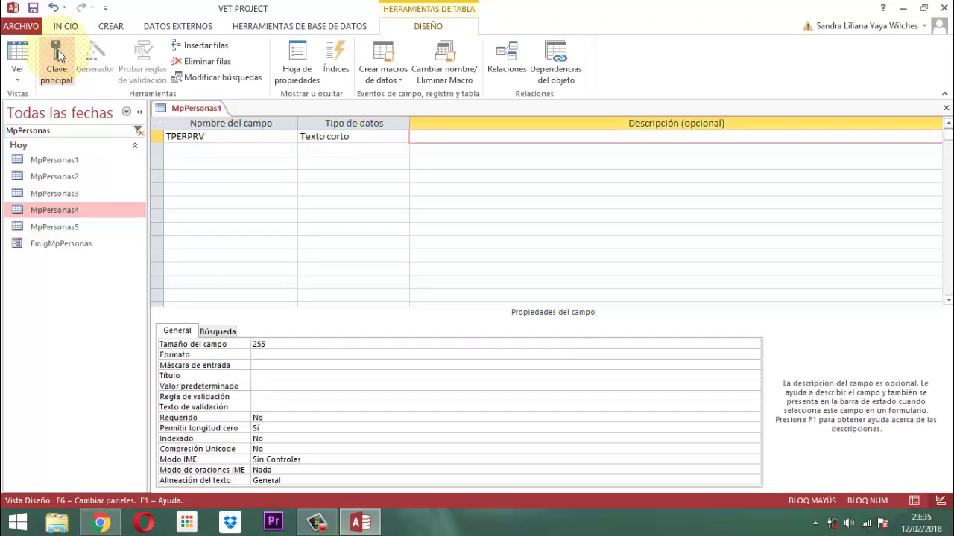
Set the lookup display control of the TPERPRV field to Cuadro combinado
{"action": "left_click", "coordinate": [218, 330]}
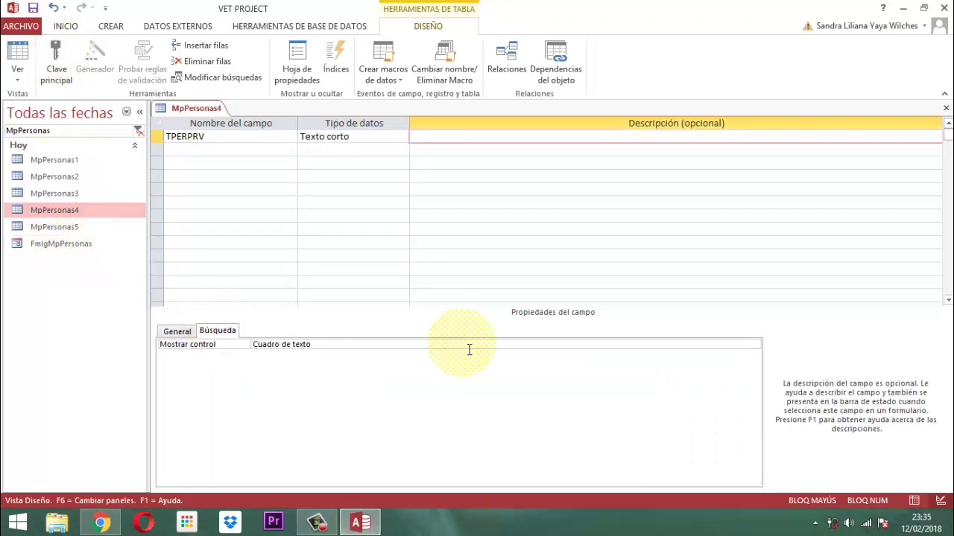
{"action": "left_click", "coordinate": [469, 349]}
{"action": "left_click", "coordinate": [753, 345]}
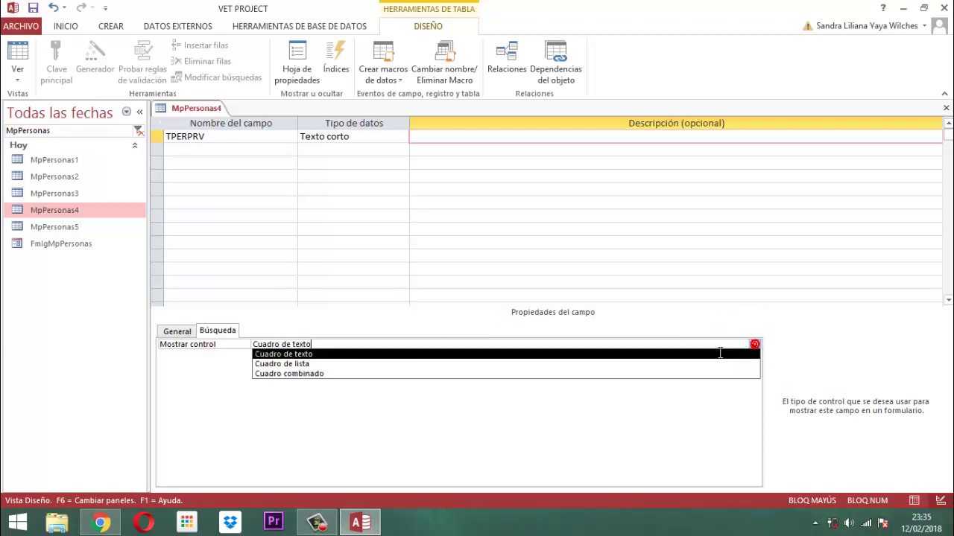
{"action": "left_click", "coordinate": [313, 373]}
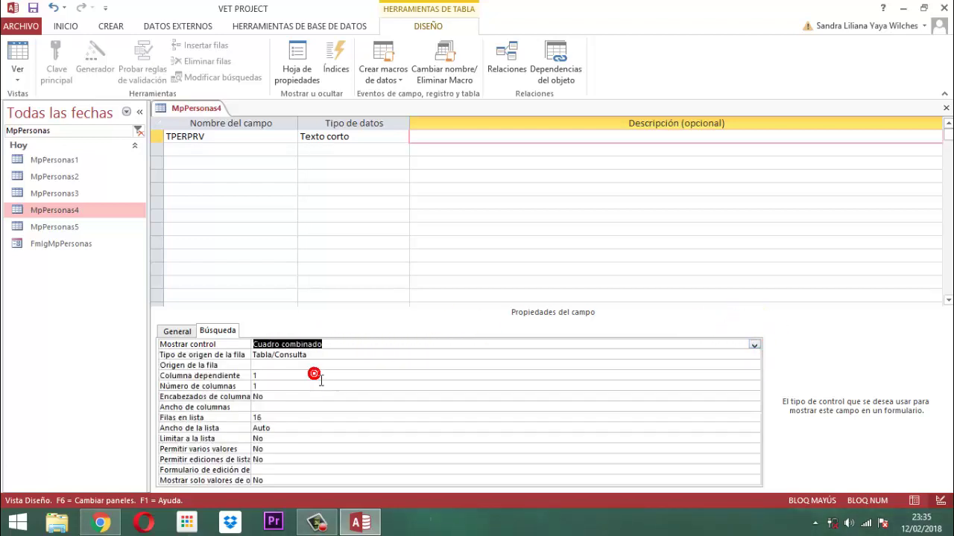
Set the TPERPRV row source type to Lista de valores with the values "EQUIPO TALENTO HUMANO";"CLIENTE";"PROVEEDOR";"VENDEDOR"
{"action": "left_click", "coordinate": [333, 356]}
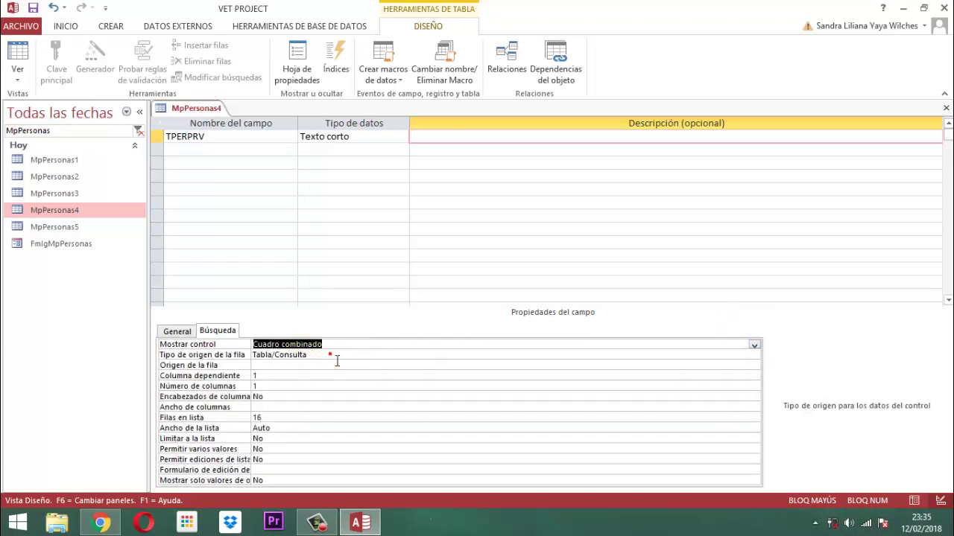
{"action": "left_click", "coordinate": [755, 356]}
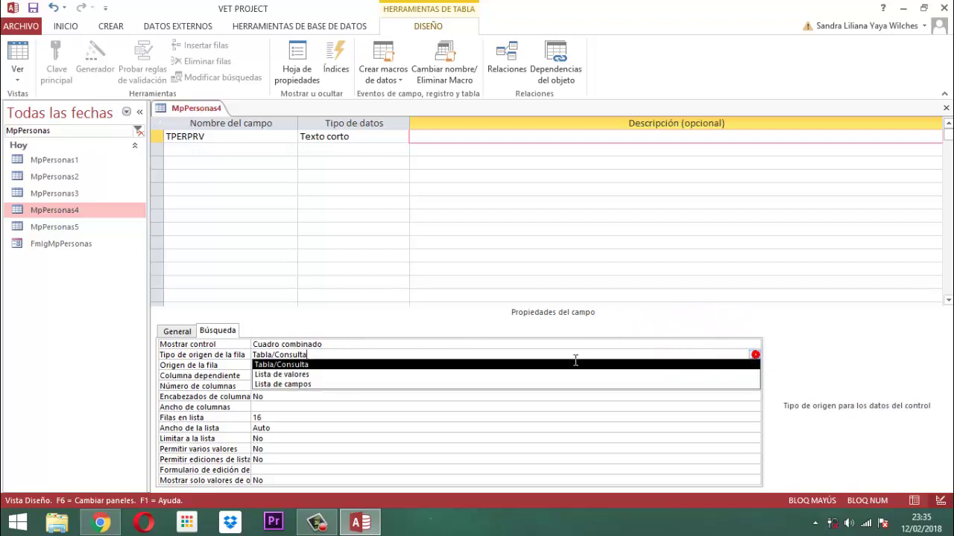
{"action": "left_click", "coordinate": [306, 375]}
{"action": "left_click", "coordinate": [316, 367]}
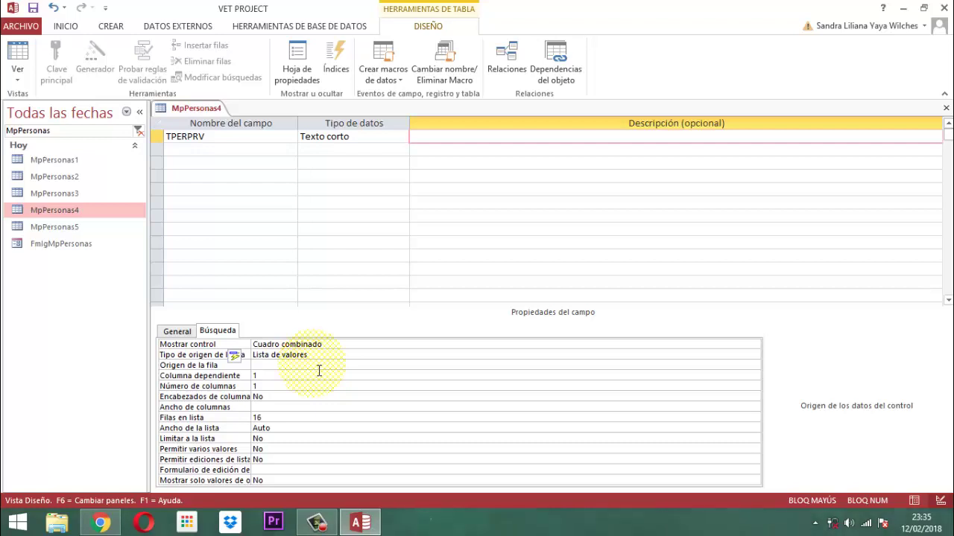
{"action": "type", "text": "\"EQUIPO TALENTO HUMANO\";\"CLIENTE\";\"PROVEEDOR\";\"VENDEDOR\""}
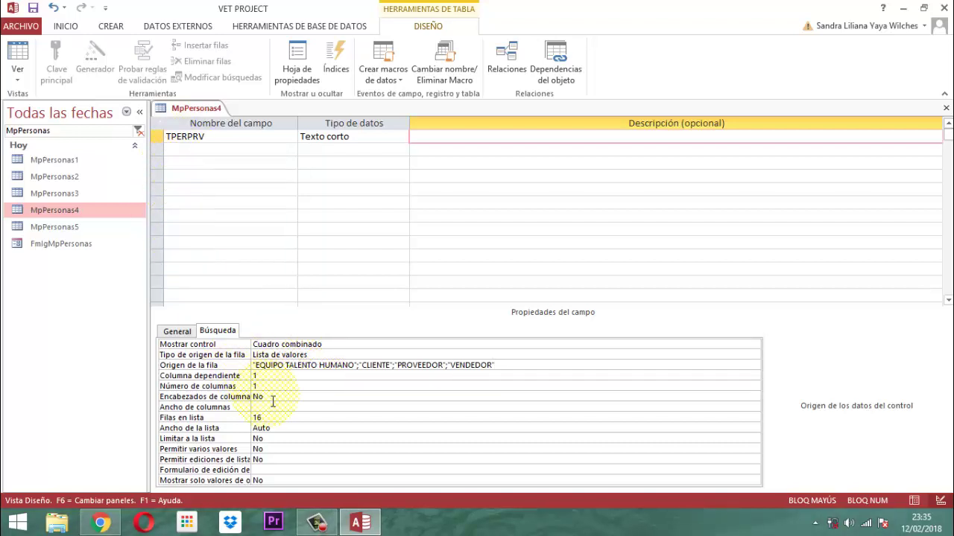
Set the lookup column width of the TPERPRV field to 6 cm
{"action": "key", "text": "Down"}
{"action": "key", "text": "Down"}
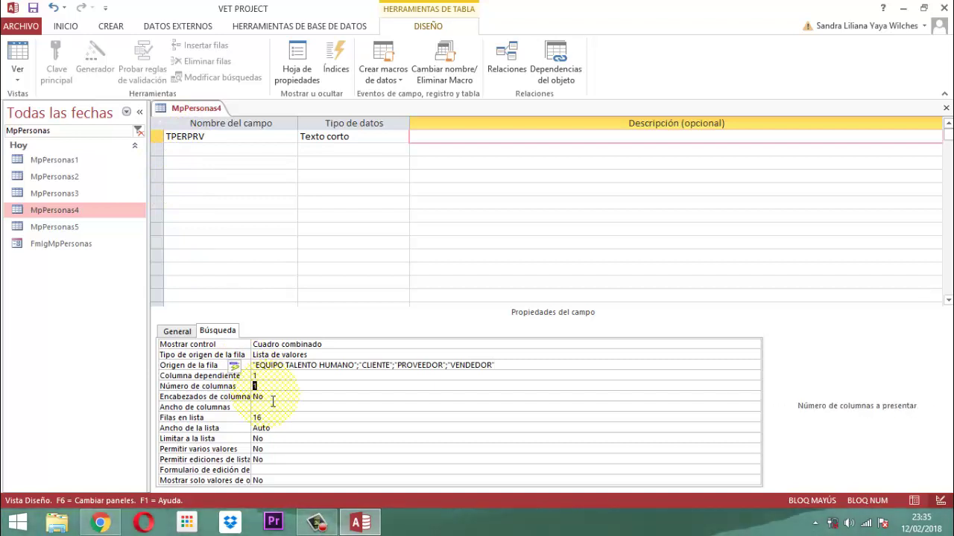
{"action": "key", "text": "Down"}
{"action": "key", "text": "Down"}
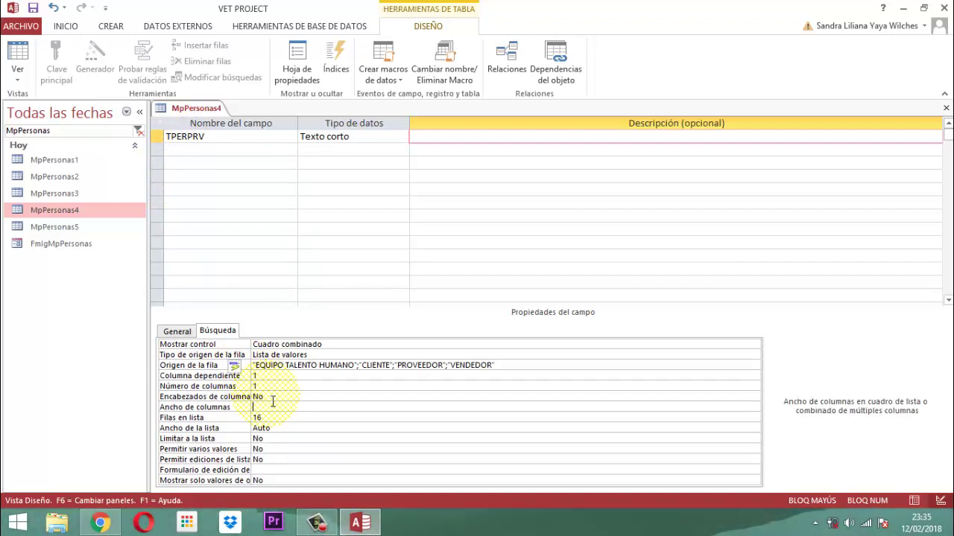
{"action": "type", "text": "6"}
{"action": "key", "text": "Down"}
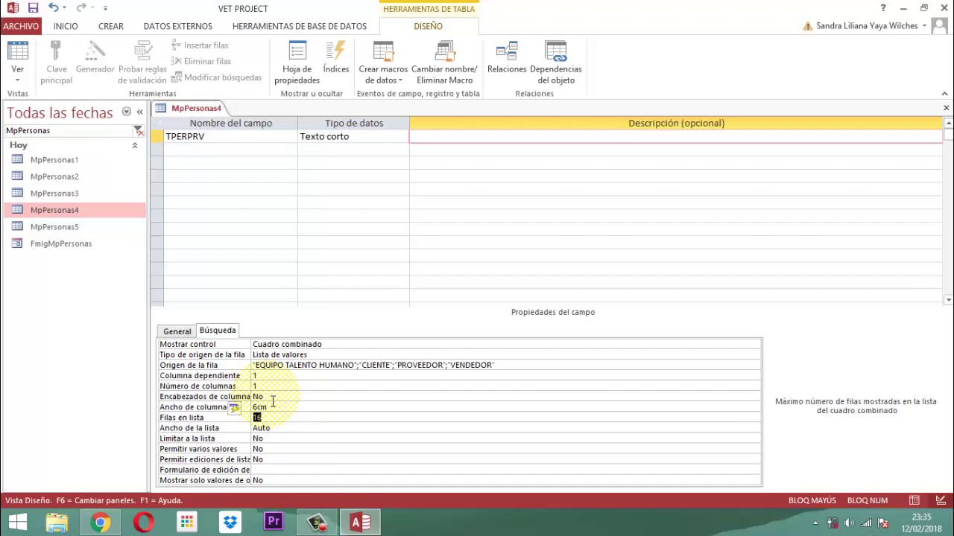
Add a field IDPERPRV with data type Número below TPERPRV and make it the primary key
{"action": "left_click", "coordinate": [183, 149]}
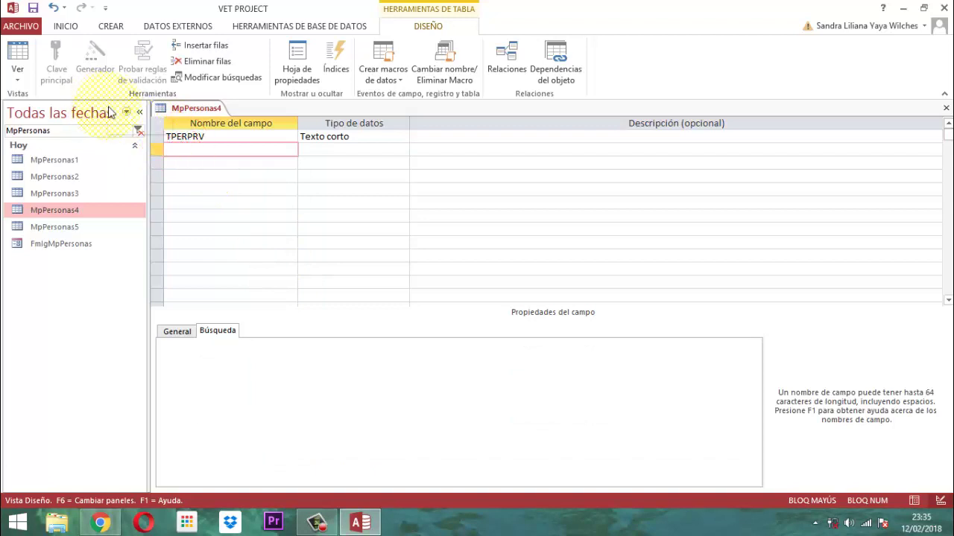
{"action": "type", "text": "IDPERPRV"}
{"action": "key", "text": "Tab"}
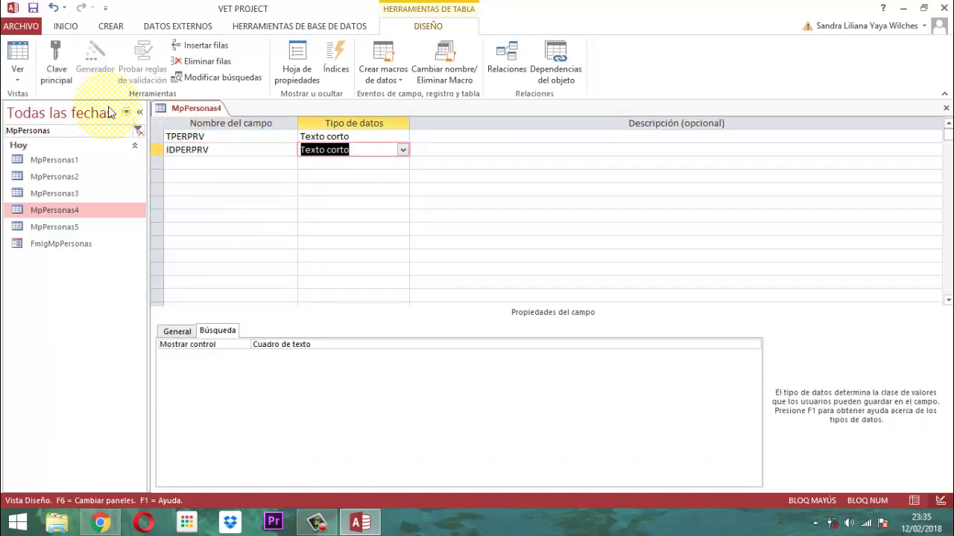
{"action": "type", "text": "Número"}
{"action": "key", "text": "Tab"}
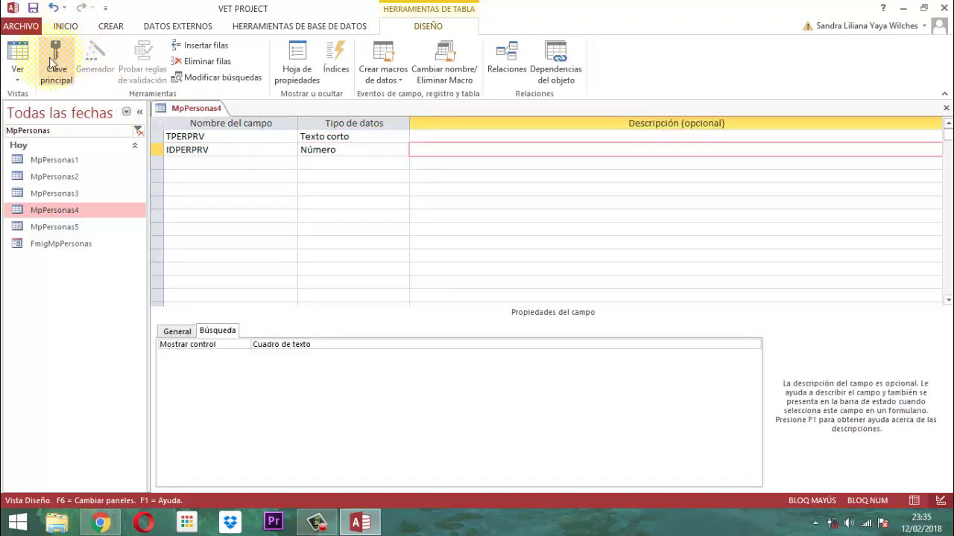
{"action": "left_click", "coordinate": [54, 63]}
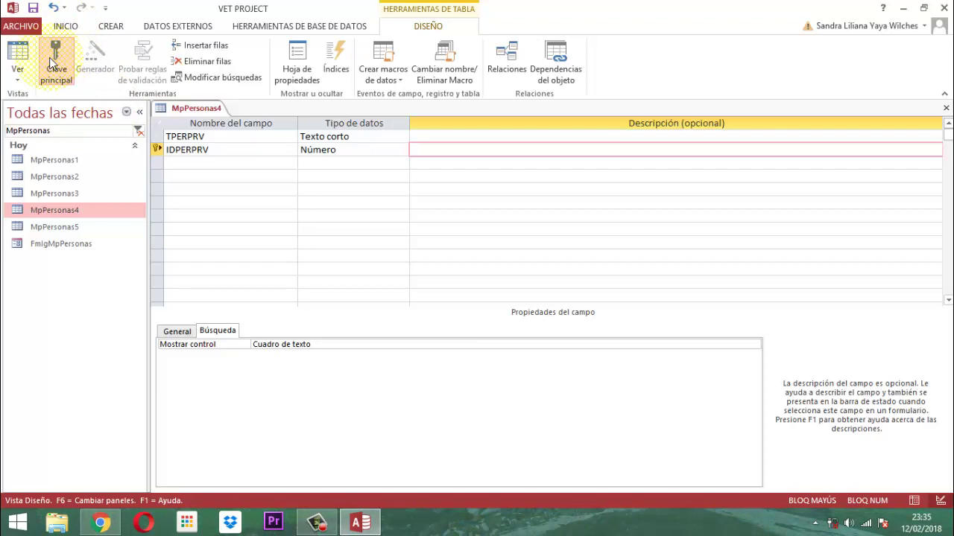
Add a field TIPOPROVISION with data type Texto corto below IDPERPRV
{"action": "key", "text": "Tab"}
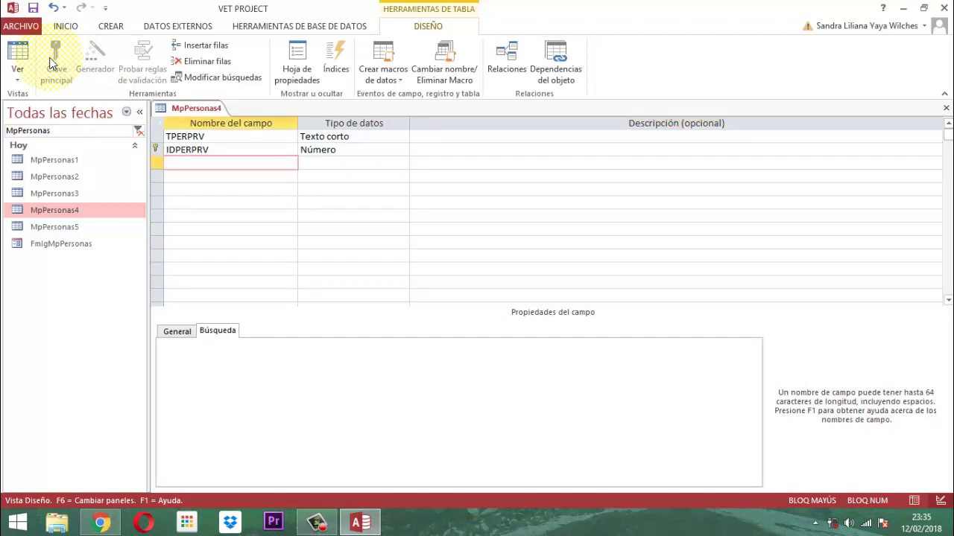
{"action": "type", "text": "TIPOPROVISION"}
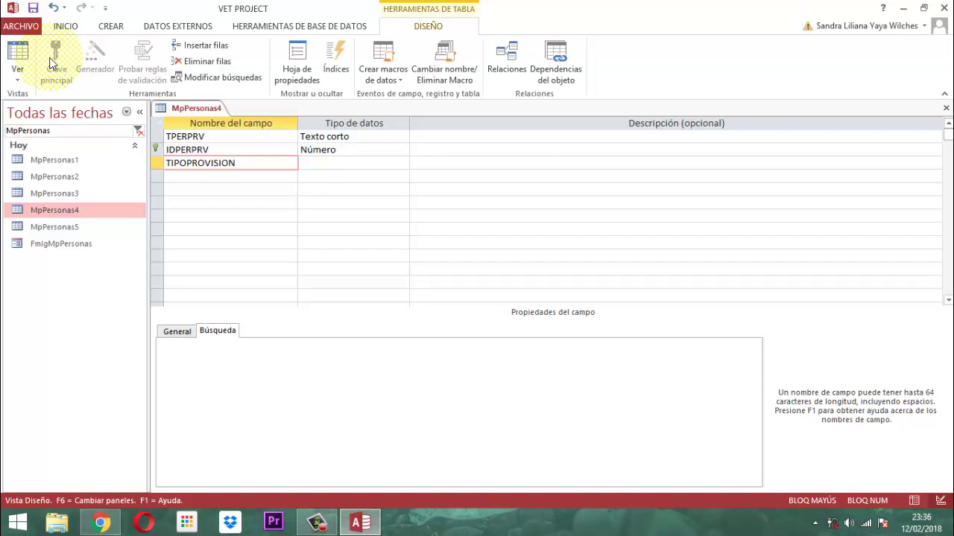
{"action": "key", "text": "Tab"}
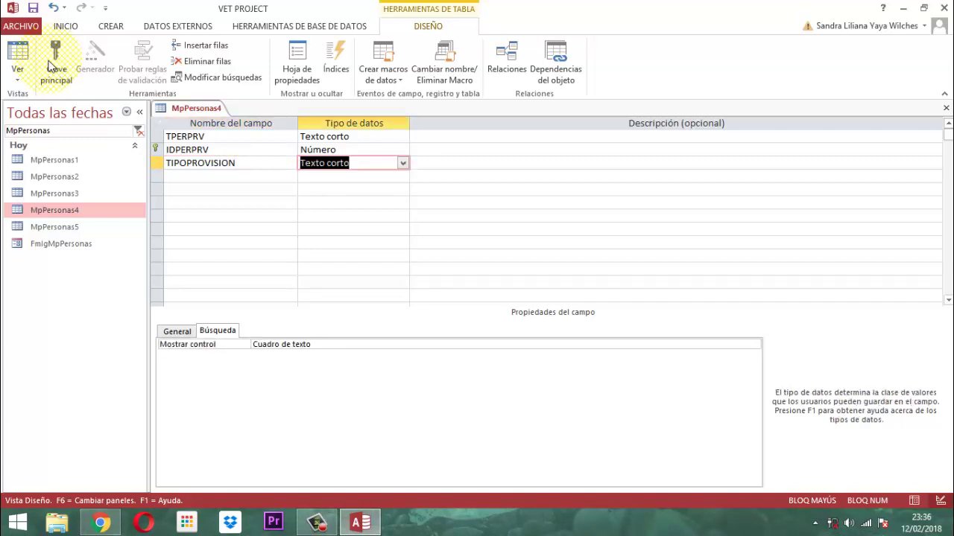
Set the TIPOPROVISION lookup display control to Cuadro combinado and its row source type to Lista de valores
{"action": "left_click", "coordinate": [341, 348]}
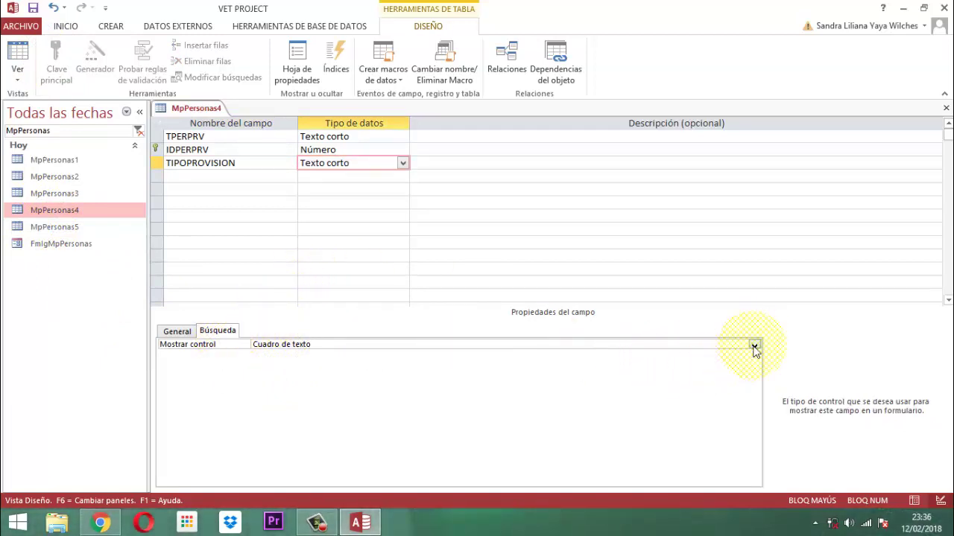
{"action": "left_click", "coordinate": [754, 345]}
{"action": "left_click", "coordinate": [291, 374]}
{"action": "left_click", "coordinate": [340, 358]}
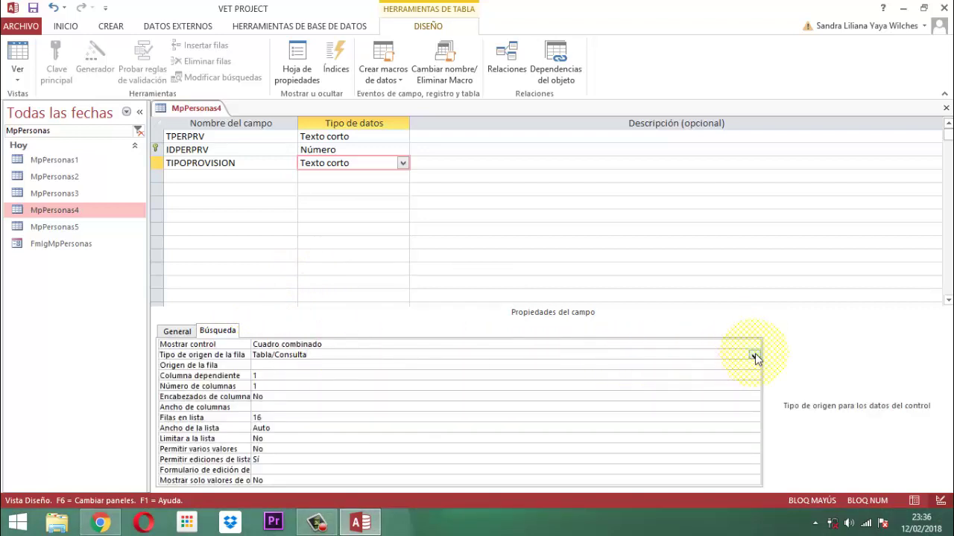
{"action": "left_click", "coordinate": [754, 356]}
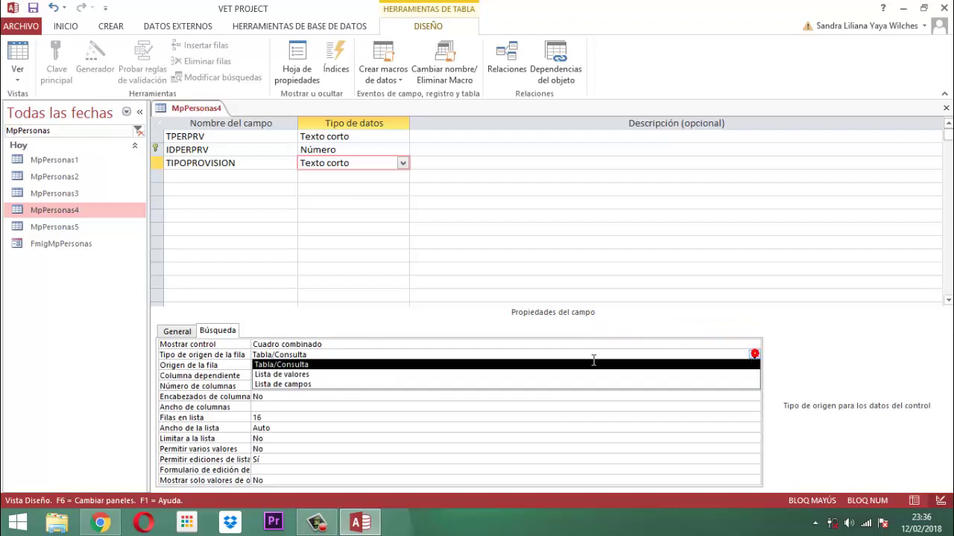
{"action": "left_click", "coordinate": [300, 374]}
Enter PRODUCTO and SERVICIO as the list items in the row source of the TIPOPROVISION field
{"action": "left_click", "coordinate": [323, 366]}
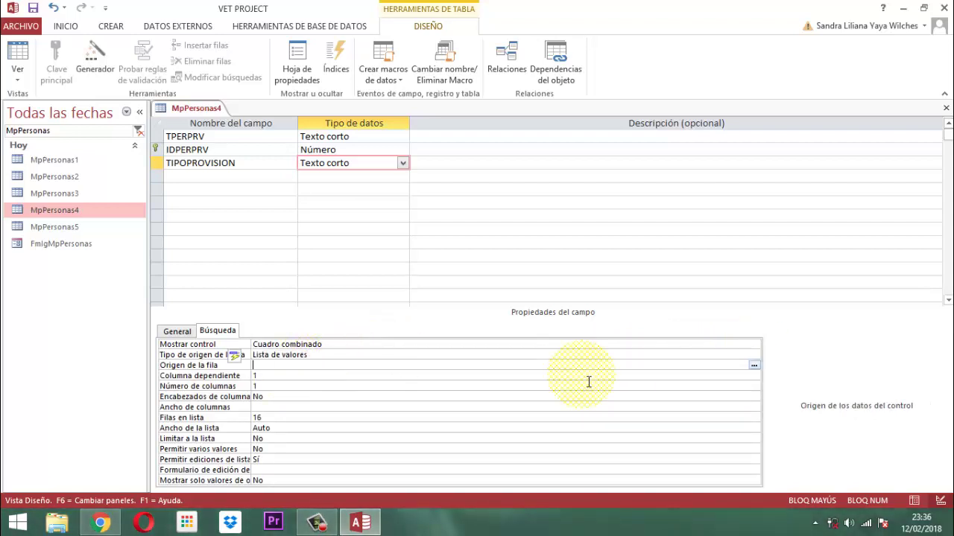
{"action": "left_click", "coordinate": [754, 365]}
{"action": "left_click", "coordinate": [439, 187]}
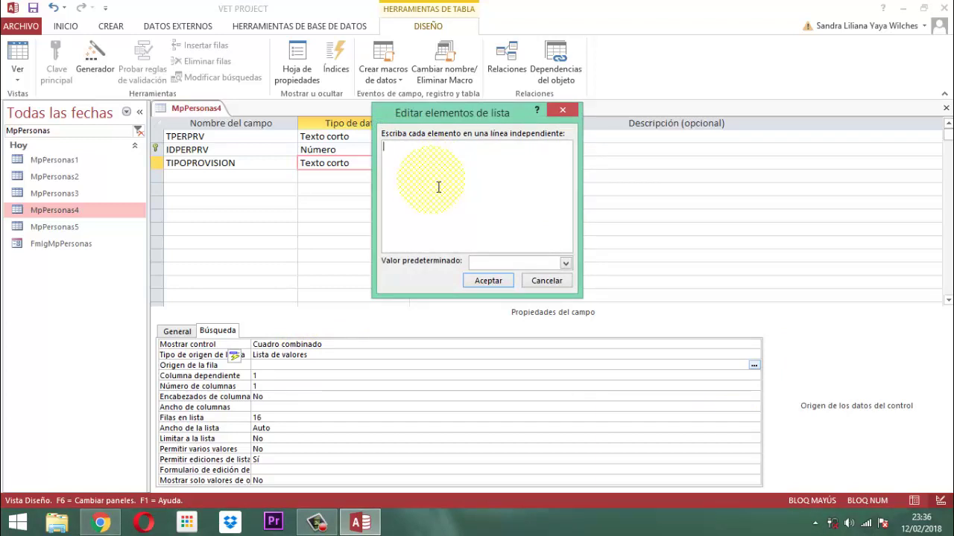
{"action": "type", "text": "PRODUCTO"}
{"action": "key", "text": "Return"}
{"action": "type", "text": "SERVICIO"}
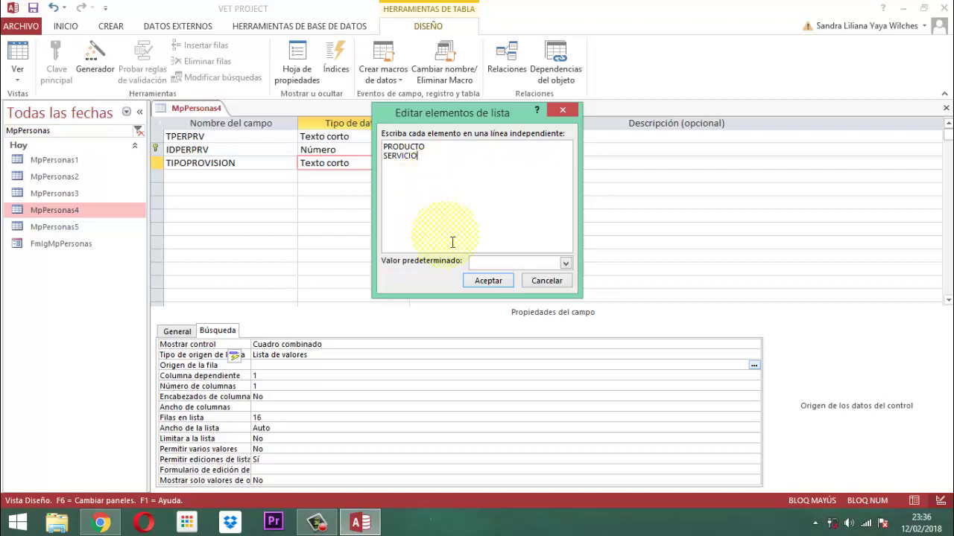
{"action": "left_click", "coordinate": [495, 282]}
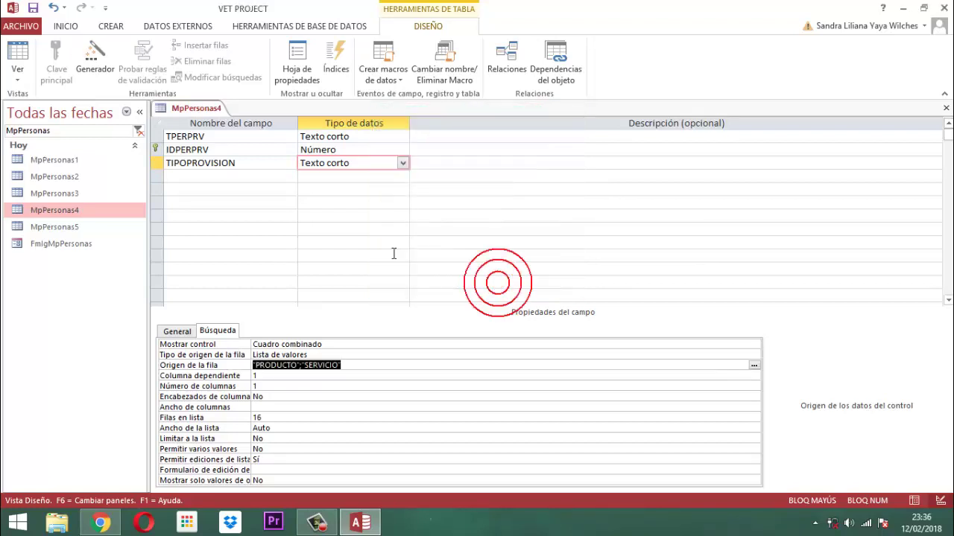
Add a field CATEGPROVISION with data type Texto corto below TIPOPROVISION
{"action": "left_click", "coordinate": [184, 182]}
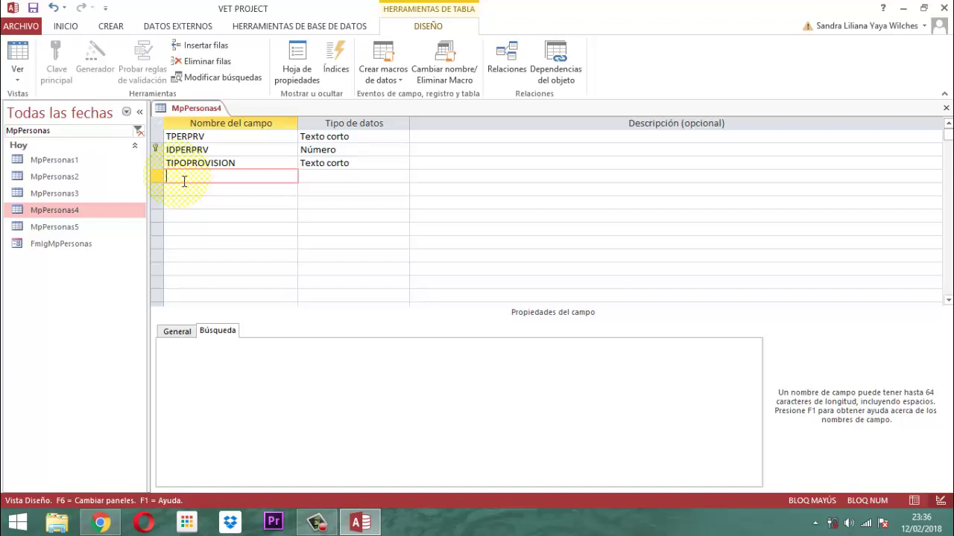
{"action": "type", "text": "CATC"}
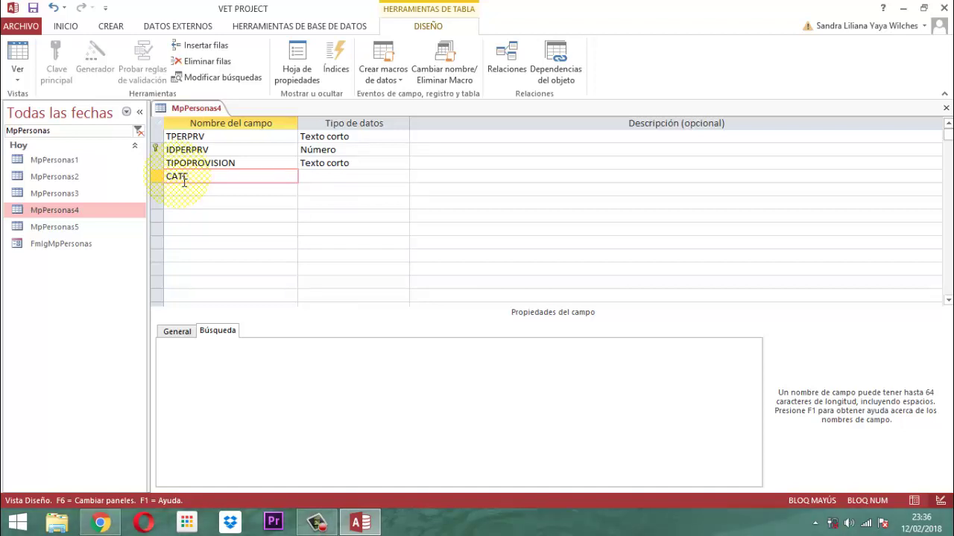
{"action": "type", "text": "G"}
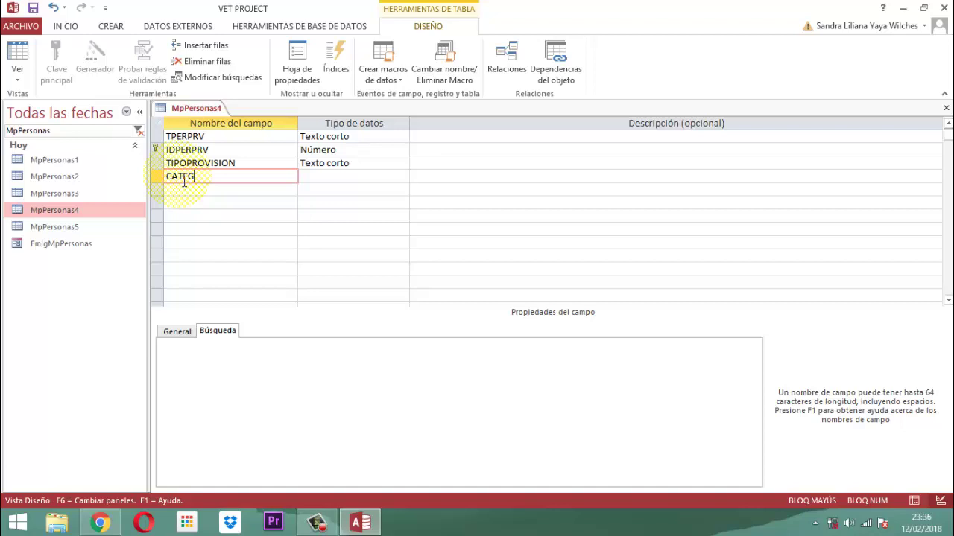
{"action": "type", "text": "PROVISION"}
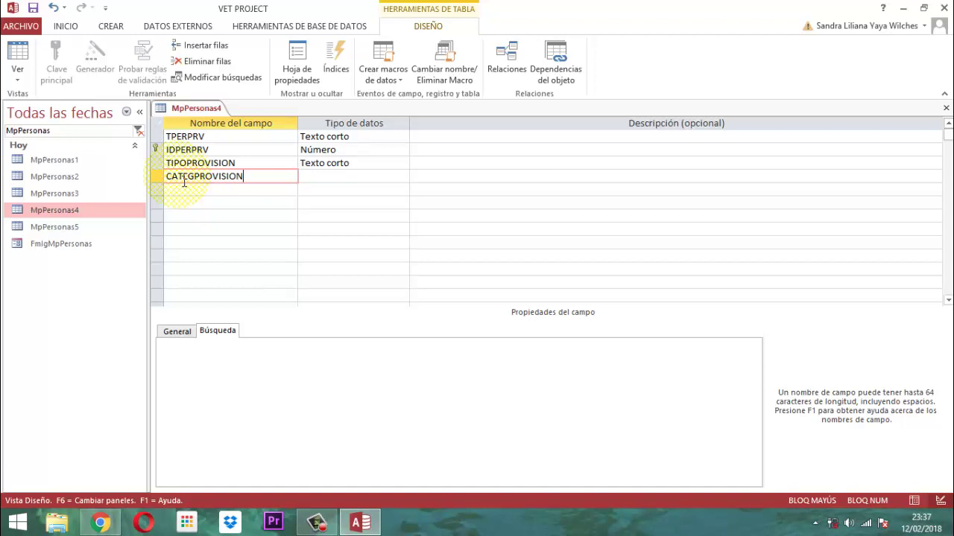
{"action": "key", "text": "Tab"}
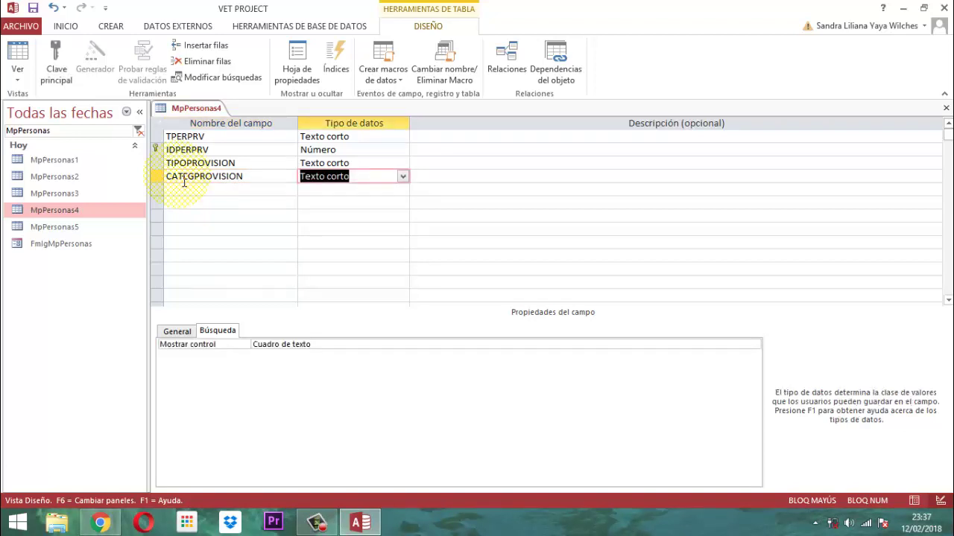
Set the CATEGPROVISION lookup display control to Cuadro combinado and its row source type to Lista de valores
{"action": "left_click", "coordinate": [345, 344]}
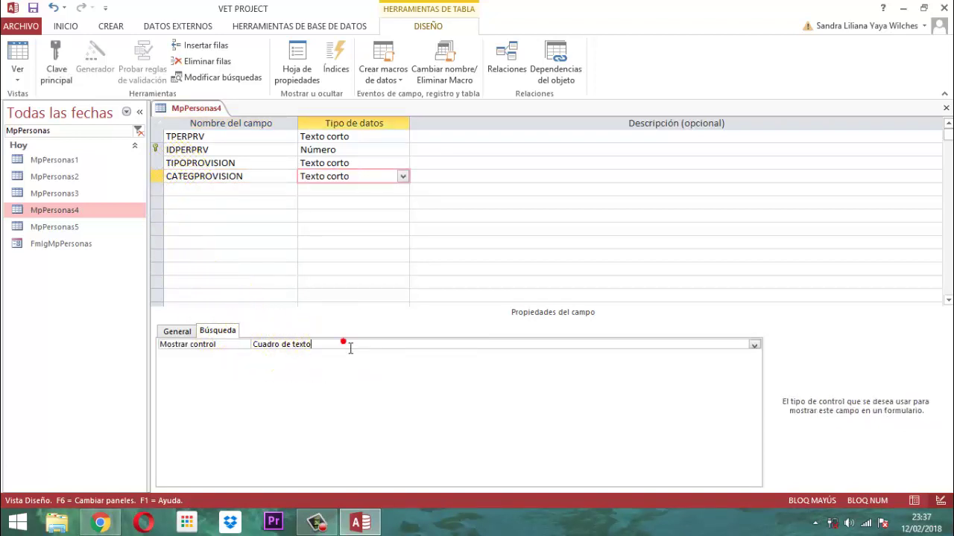
{"action": "left_click", "coordinate": [754, 345]}
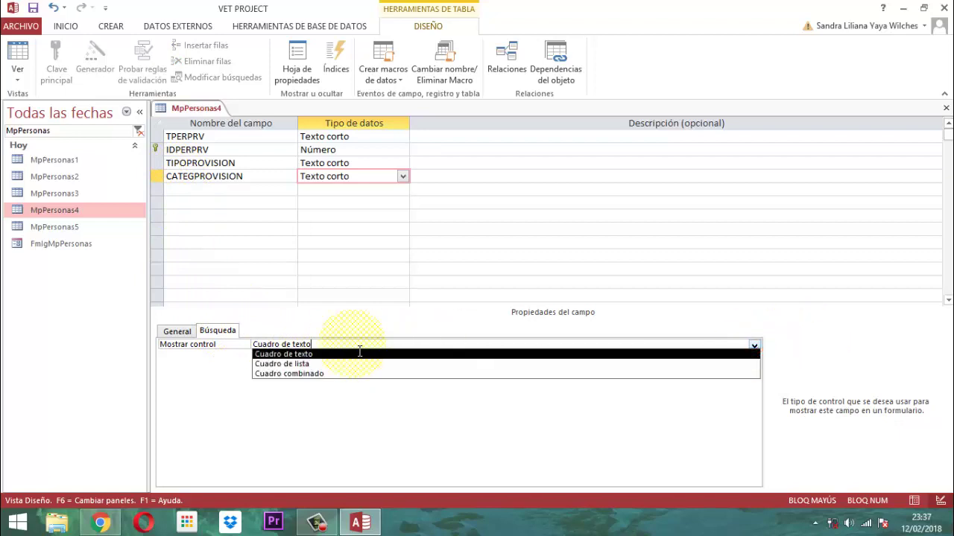
{"action": "left_click", "coordinate": [307, 373]}
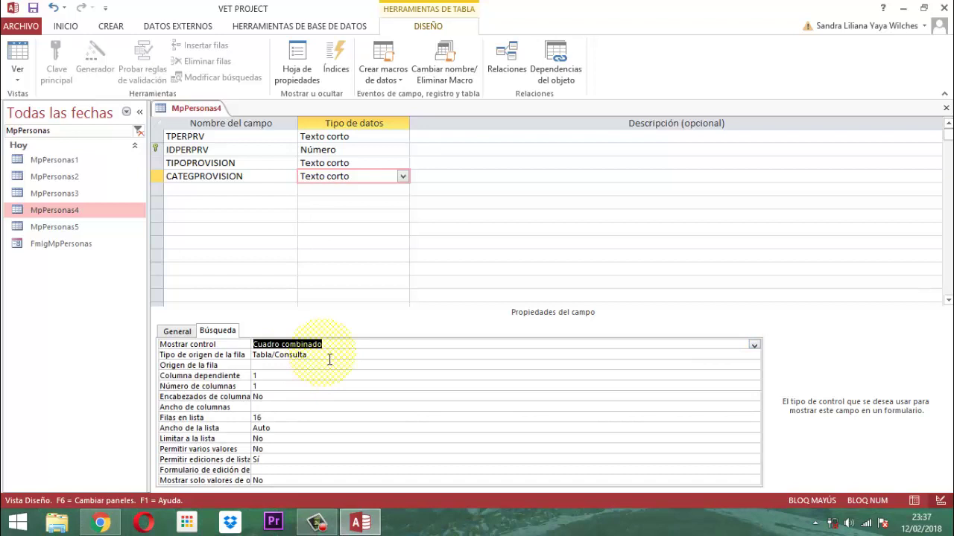
{"action": "left_click", "coordinate": [329, 356]}
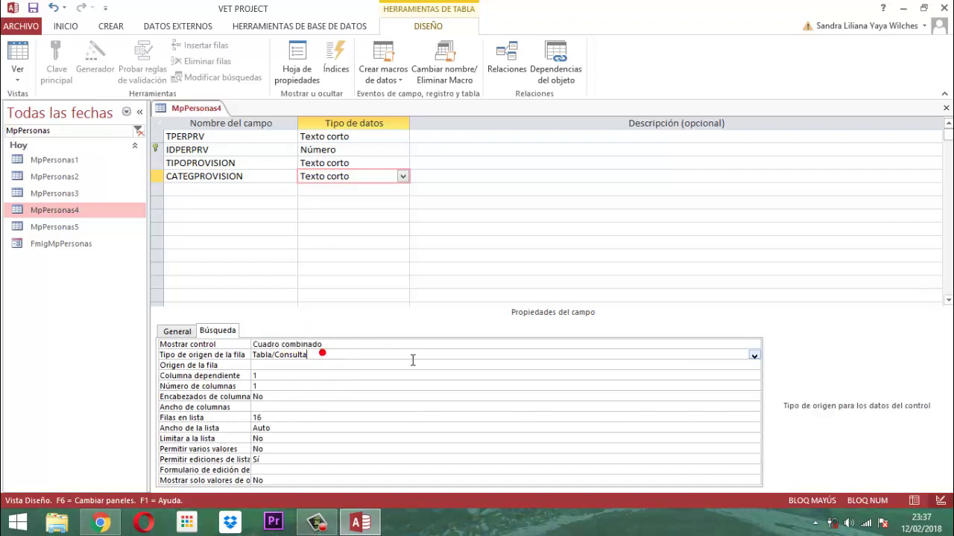
{"action": "left_click", "coordinate": [754, 355]}
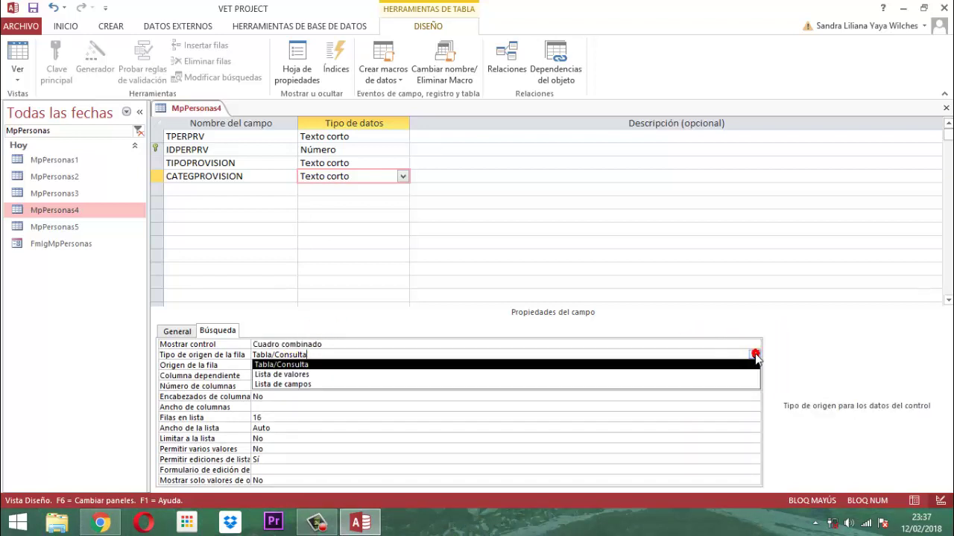
{"action": "left_click", "coordinate": [296, 375]}
Enter ALIMENTO, ACCESORIOS, EVENTO, ENTRENAMIENTO and CAPACITACION as the list items in the row source of the CATEGPROVISION field
{"action": "left_click", "coordinate": [319, 365]}
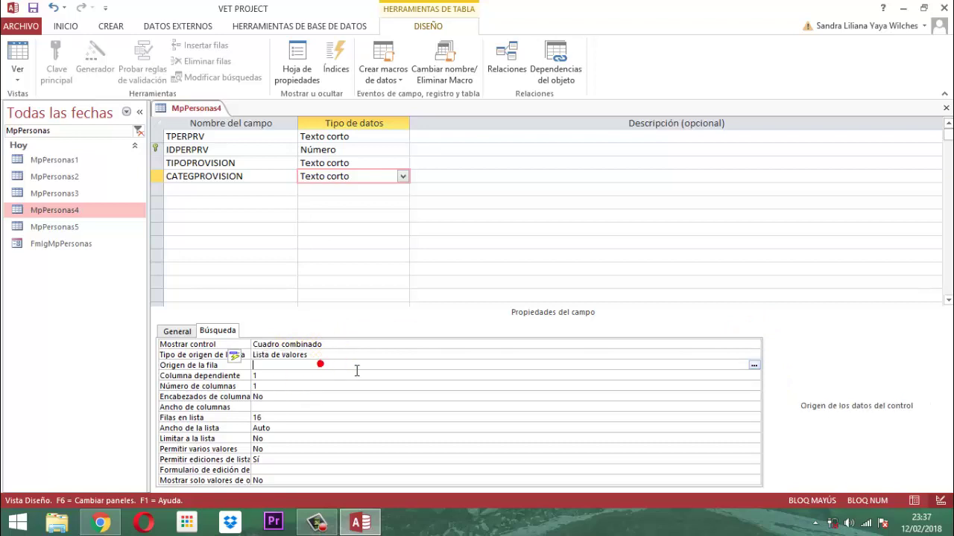
{"action": "left_click", "coordinate": [754, 365]}
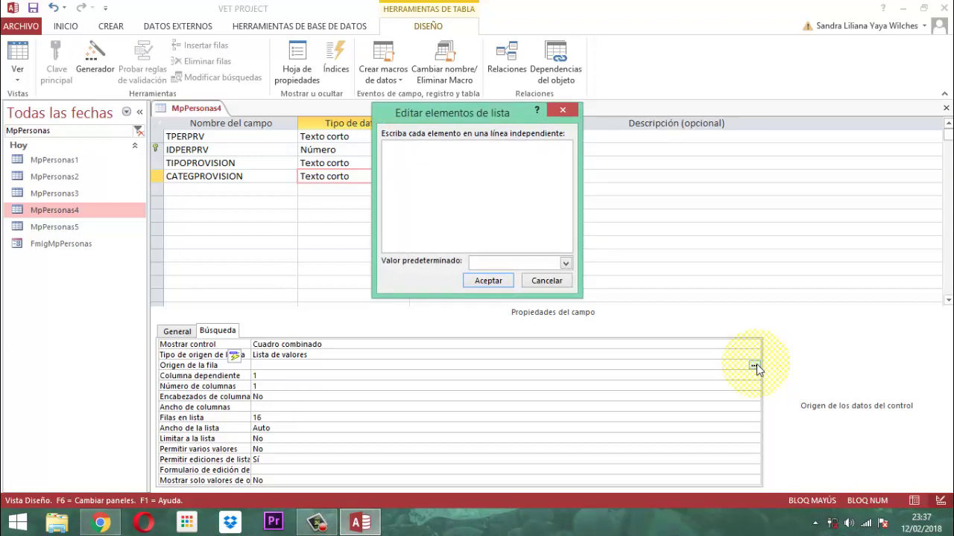
{"action": "type", "text": "ALIMENTO"}
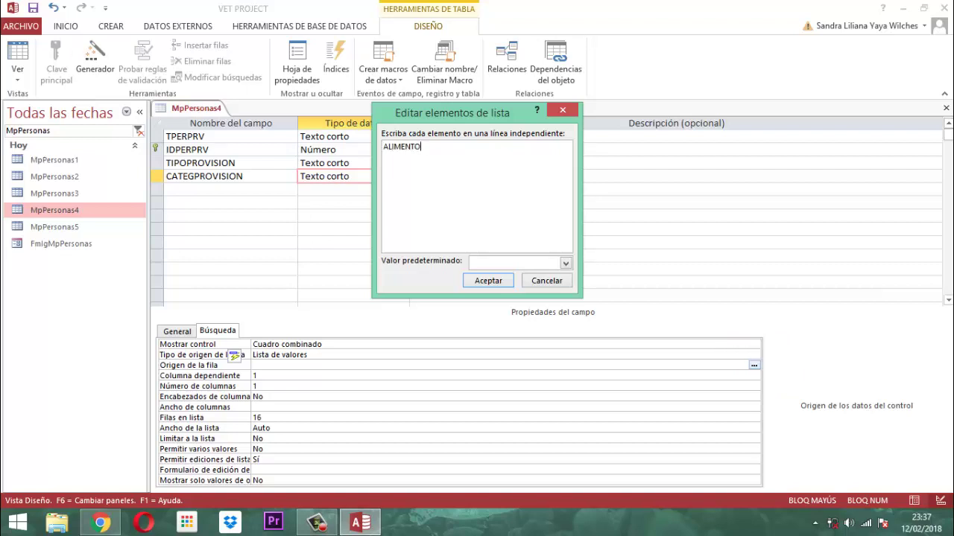
{"action": "key", "text": "Return"}
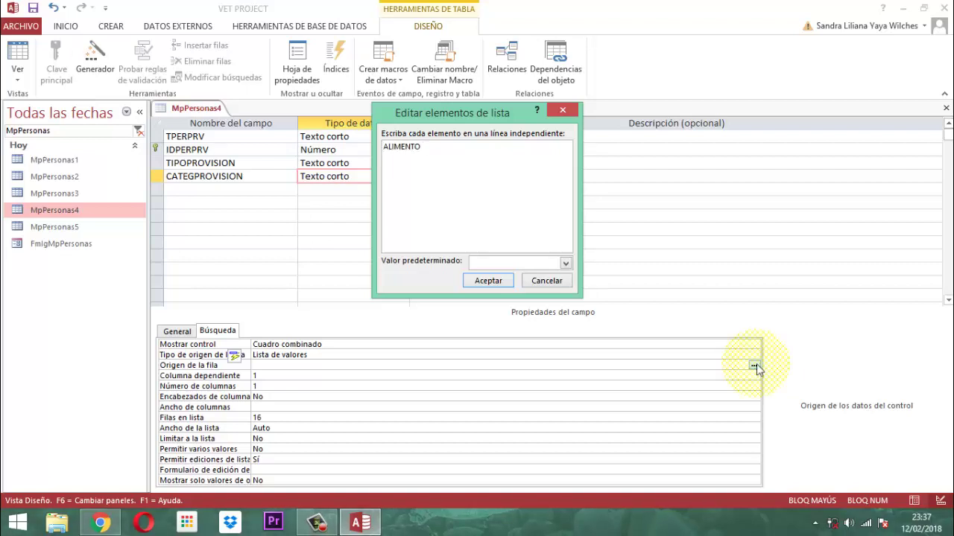
{"action": "type", "text": "ACCESORIOS"}
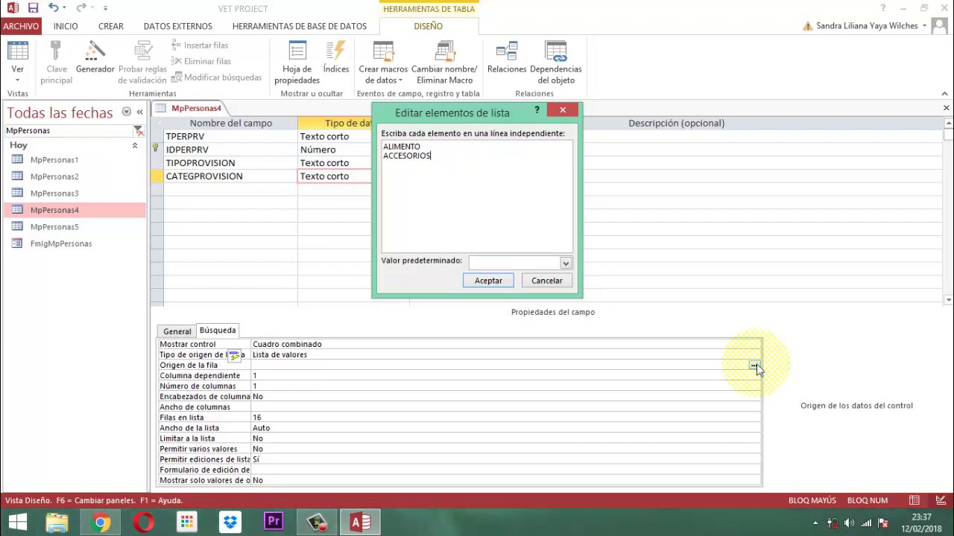
{"action": "key", "text": "Return"}
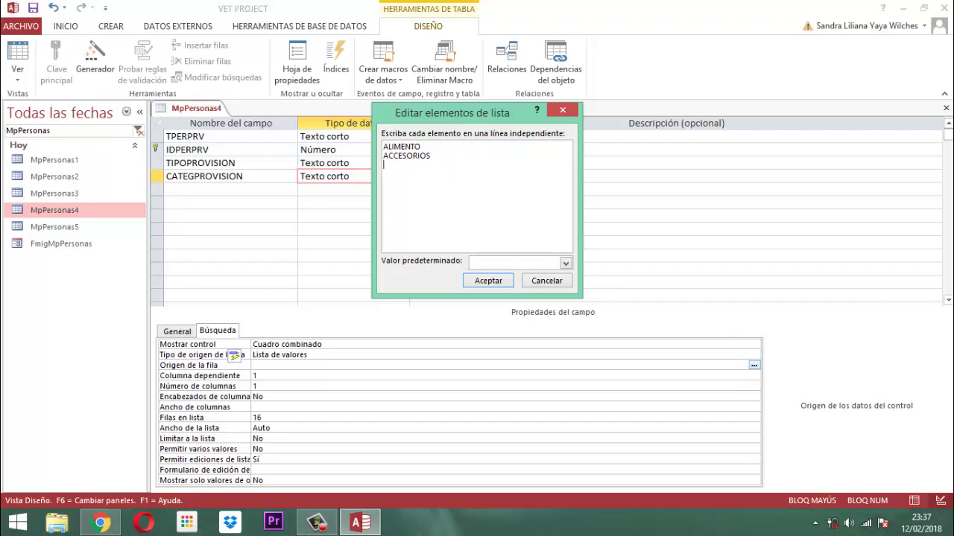
{"action": "left_click", "coordinate": [755, 366]}
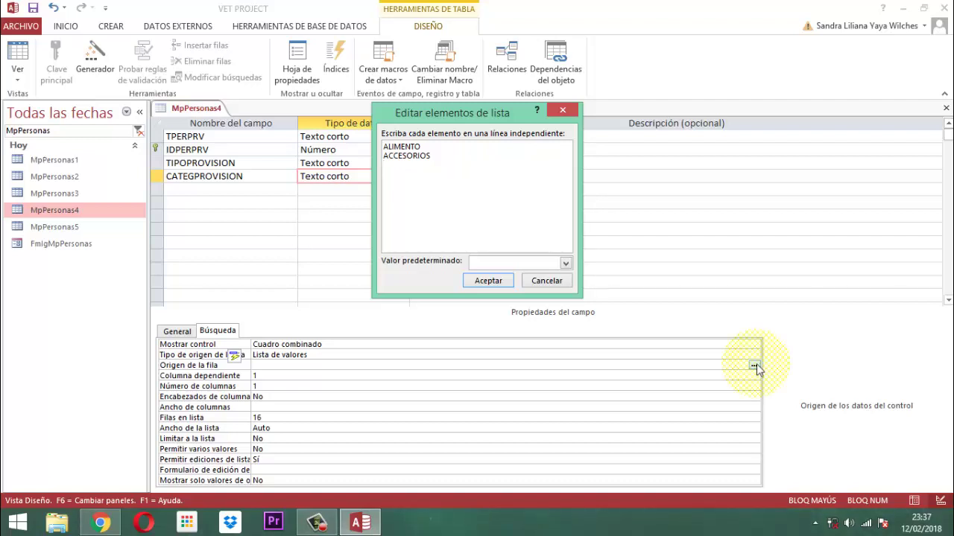
{"action": "key", "text": "Return"}
{"action": "type", "text": "EVENTO"}
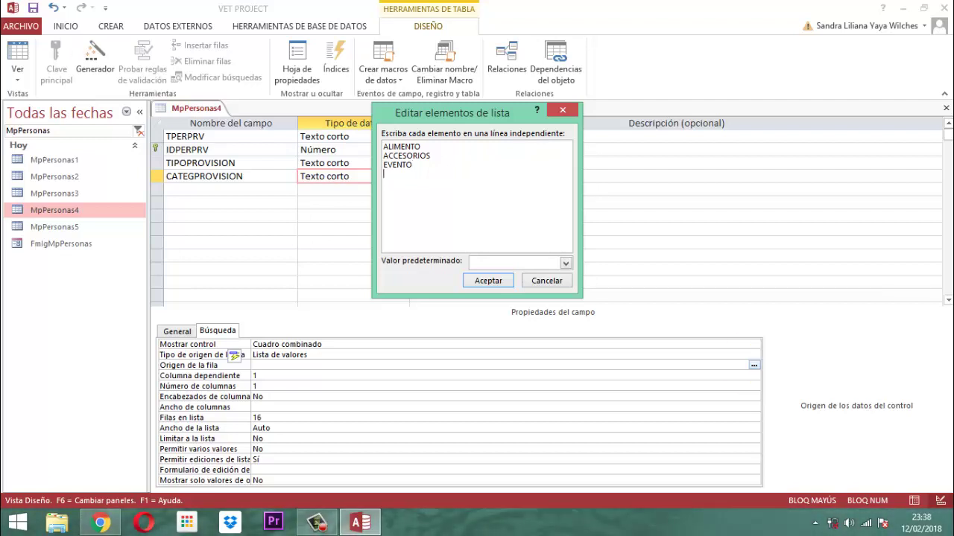
{"action": "type", "text": "ENTRENAMIENTO CAPACI"}
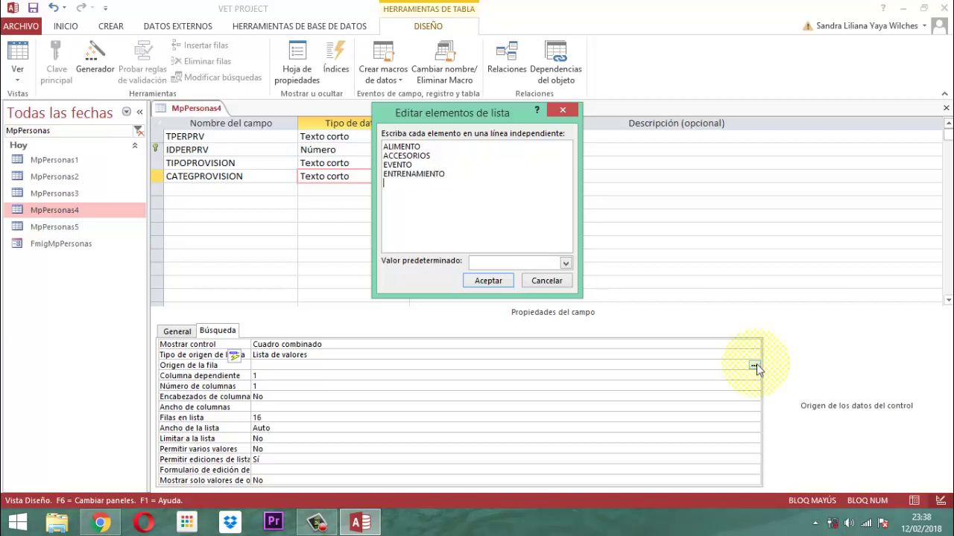
{"action": "type", "text": "TACION"}
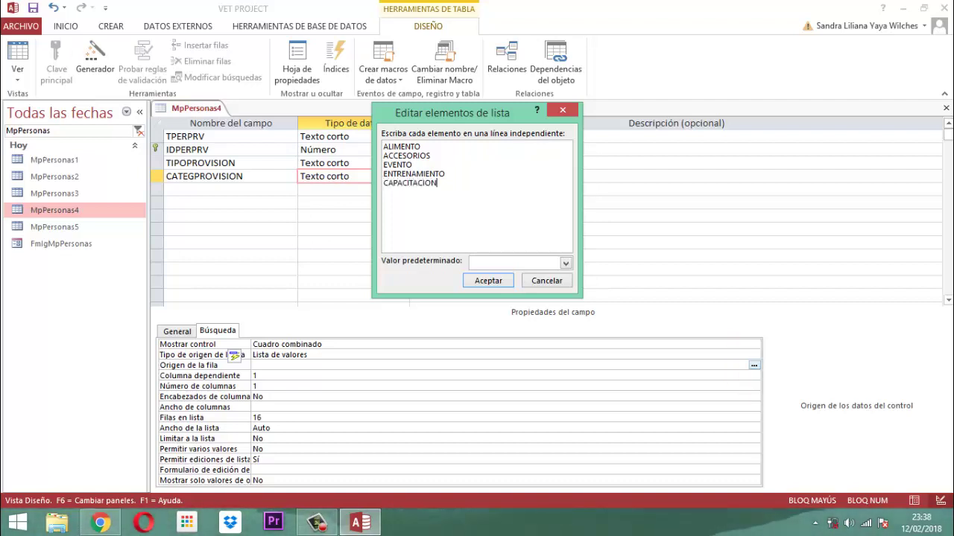
{"action": "left_click", "coordinate": [486, 281]}
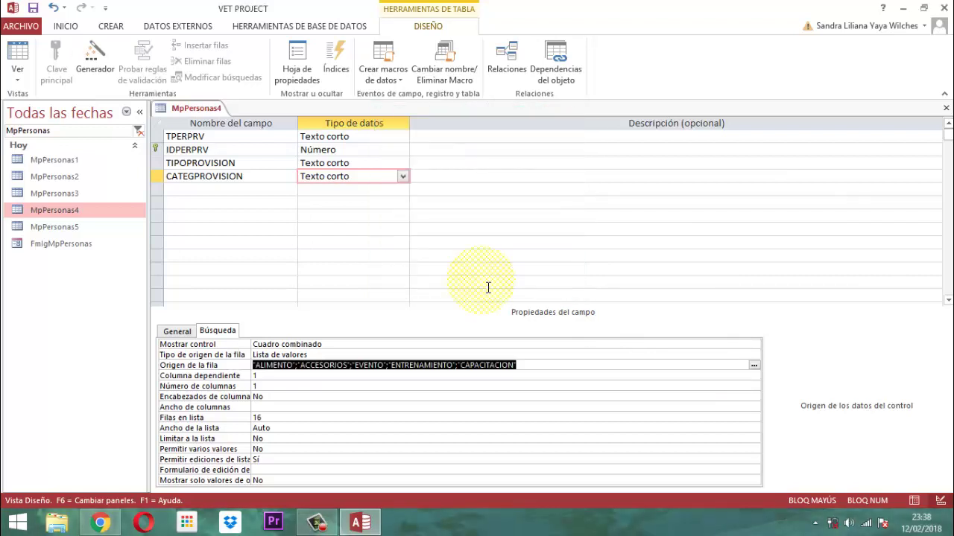
Set the lookup column width of the CATEGPROVISION field to 5 cm
{"action": "key", "text": "Down"}
{"action": "key", "text": "Down"}
{"action": "key", "text": "Down"}
{"action": "key", "text": "Down"}
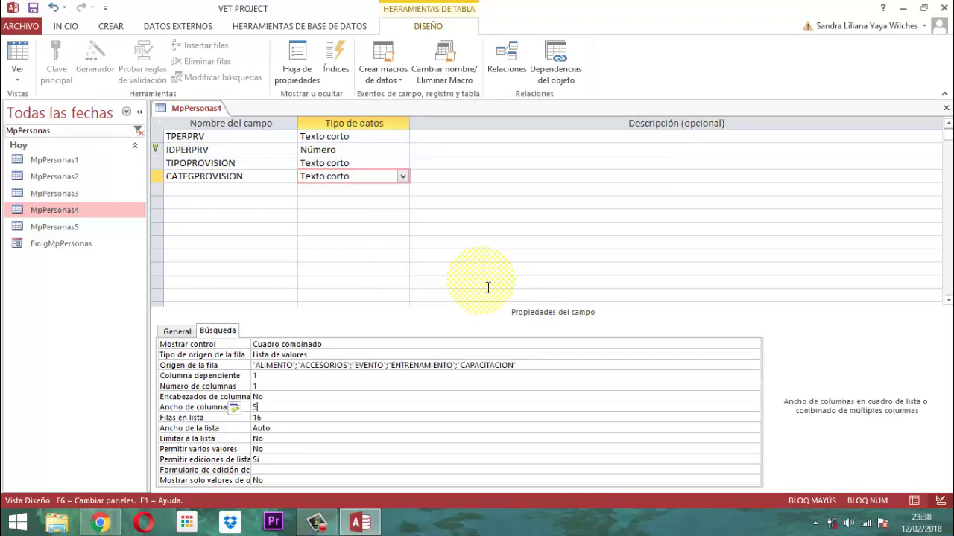
{"action": "key", "text": "Return"}
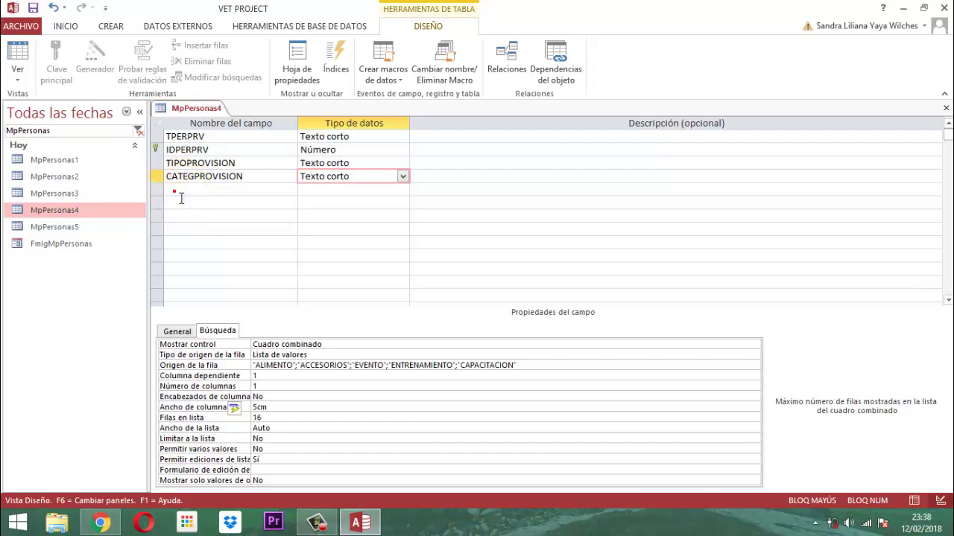
Add a field FECVCC with data type Fecha/Hora below CATEGPROVISION
{"action": "left_click", "coordinate": [177, 192]}
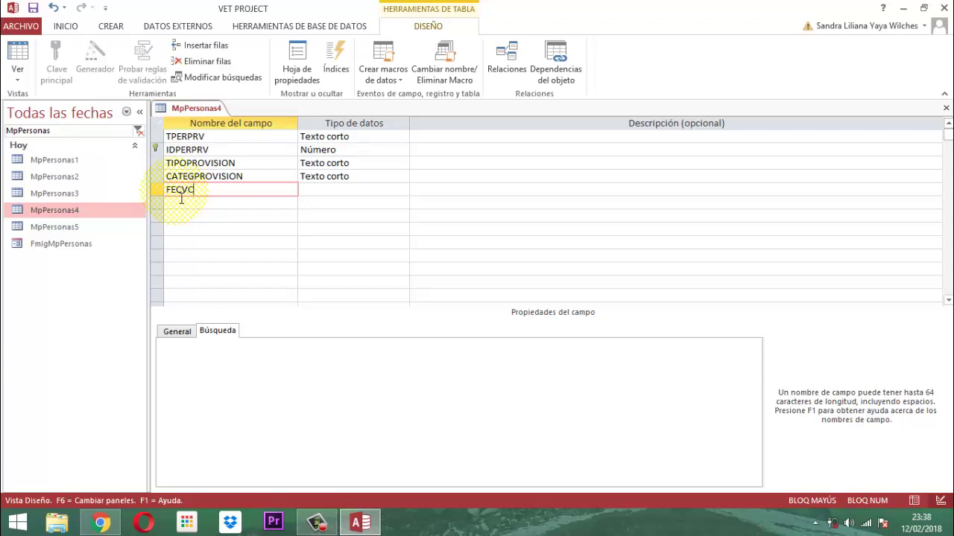
{"action": "type", "text": "FECVCC"}
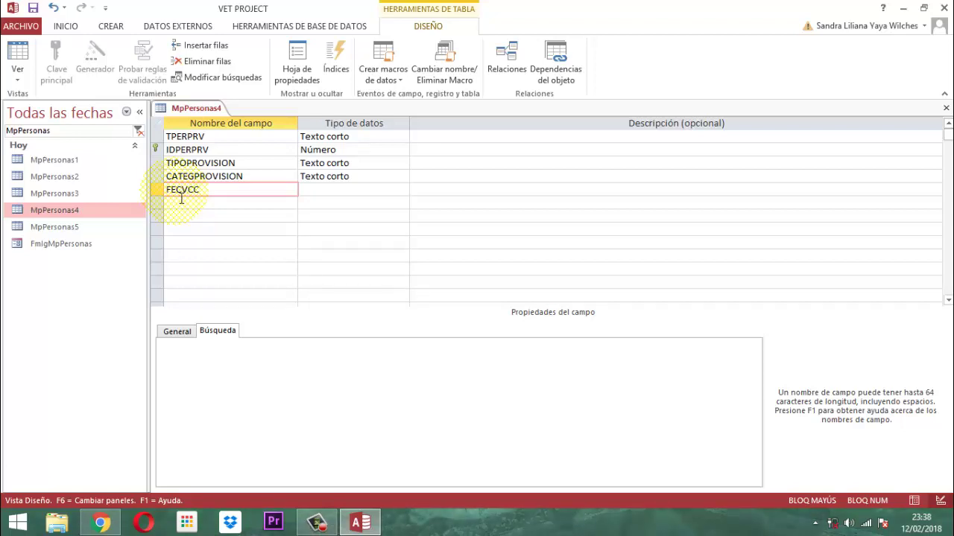
{"action": "key", "text": "Tab"}
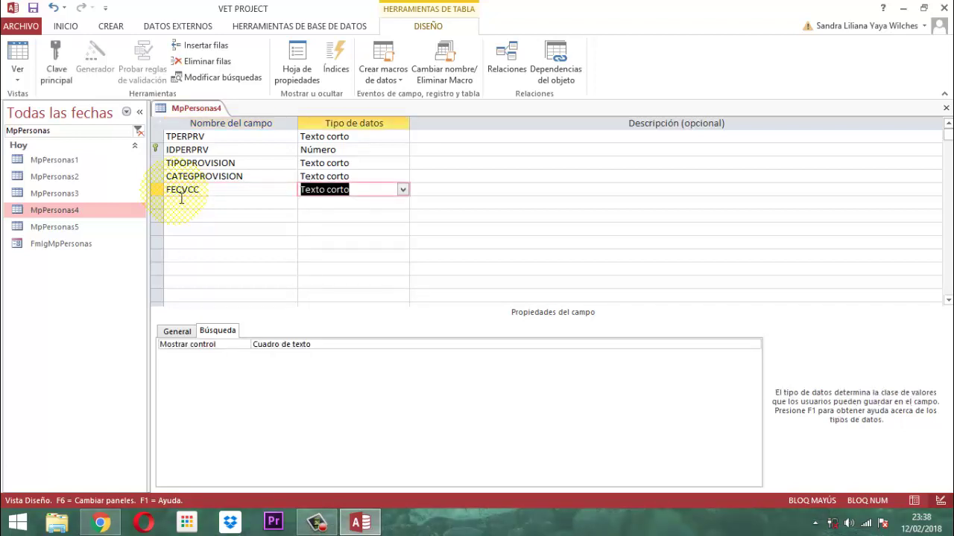
{"action": "type", "text": "Fecha/Hora"}
{"action": "key", "text": "Tab"}
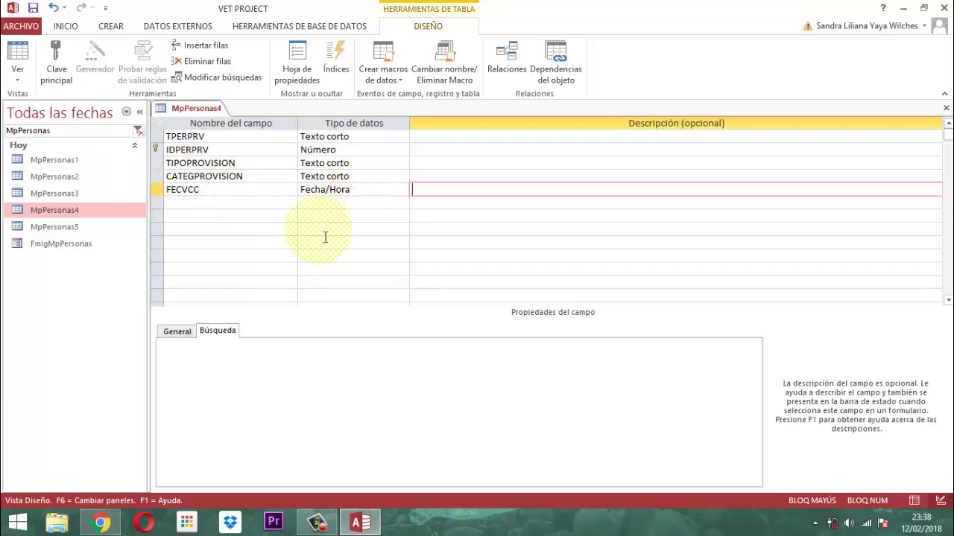
Set the format of the FECVCC field to Fecha corta
{"action": "left_click", "coordinate": [181, 332]}
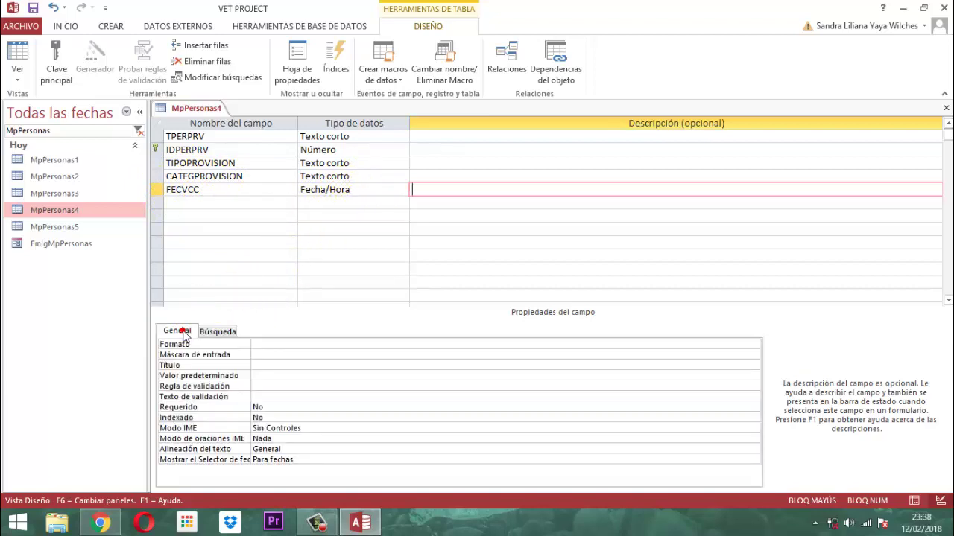
{"action": "left_click", "coordinate": [273, 345]}
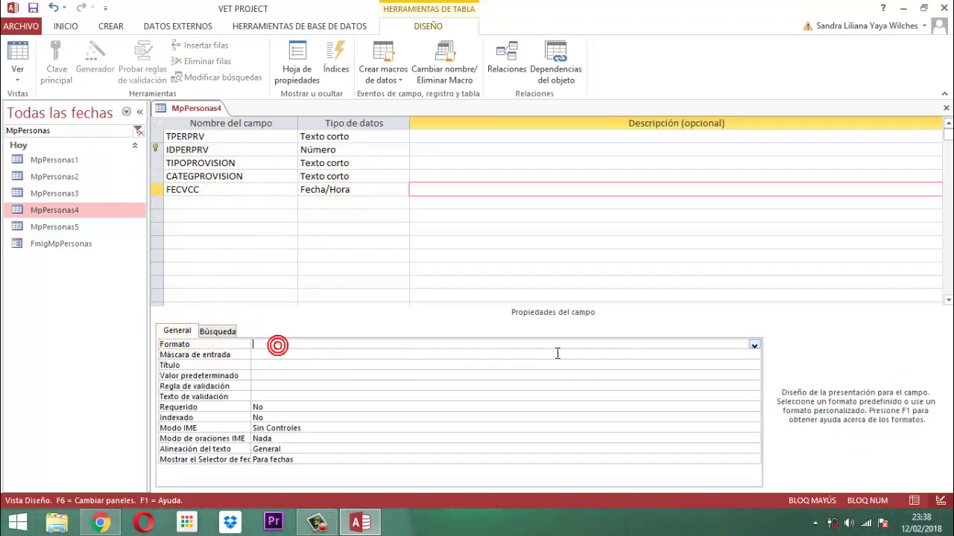
{"action": "left_click", "coordinate": [755, 346]}
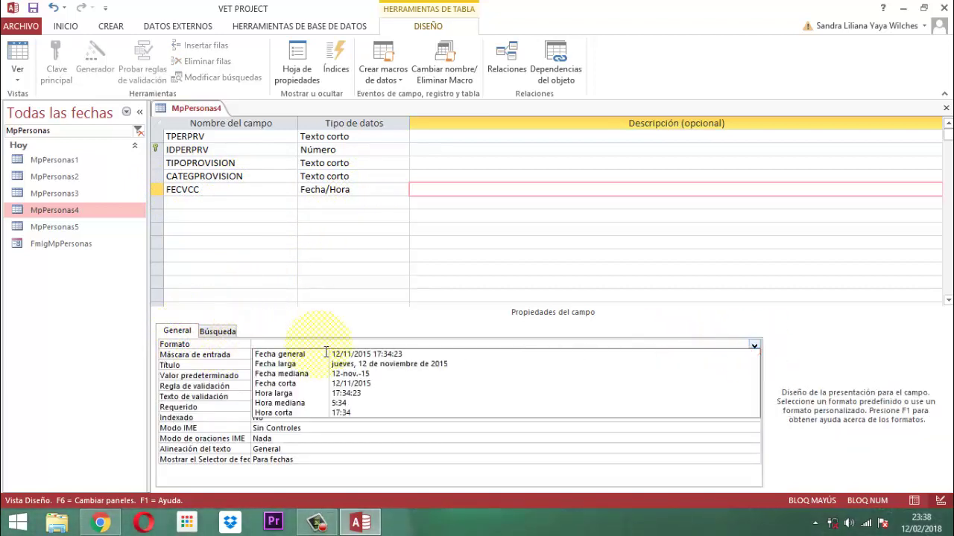
{"action": "left_click", "coordinate": [364, 385]}
Give the FECVCC field the Fecha corta input mask with the input mask wizard, saving the table when asked
{"action": "left_click", "coordinate": [394, 355]}
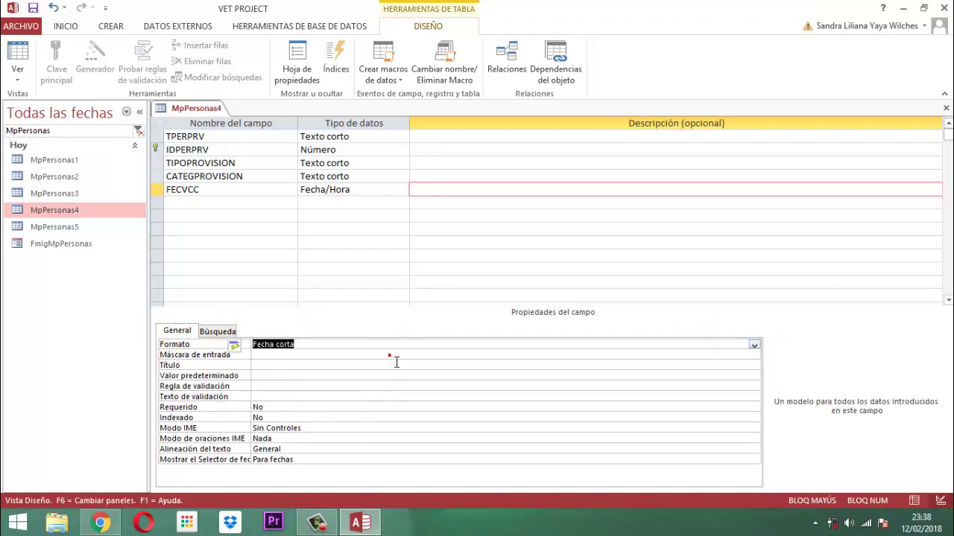
{"action": "left_click", "coordinate": [754, 355]}
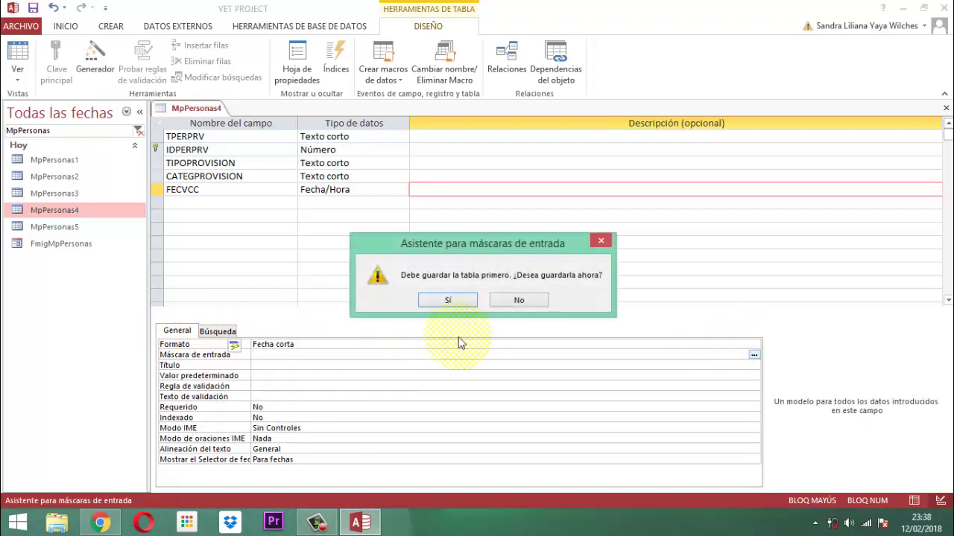
{"action": "left_click", "coordinate": [447, 301]}
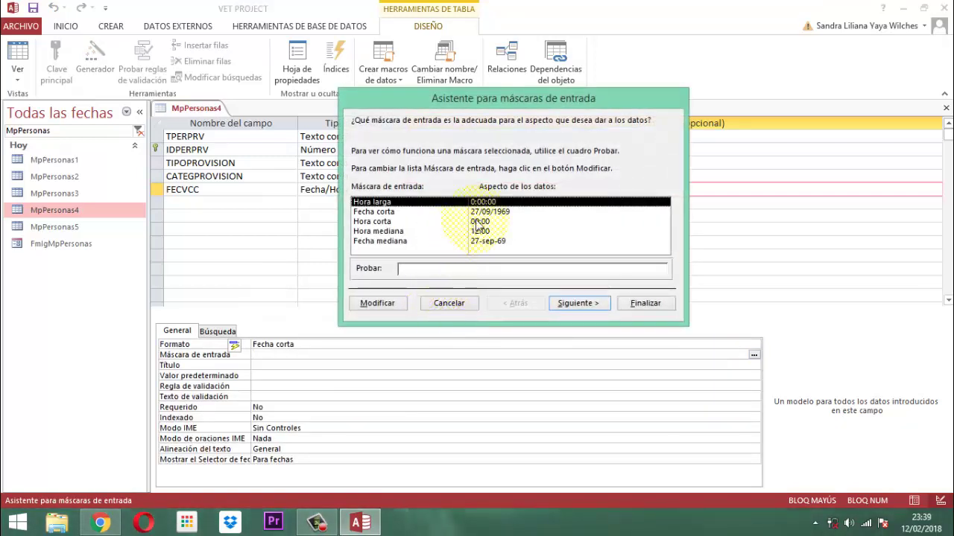
{"action": "left_click", "coordinate": [492, 213]}
{"action": "left_click", "coordinate": [593, 306]}
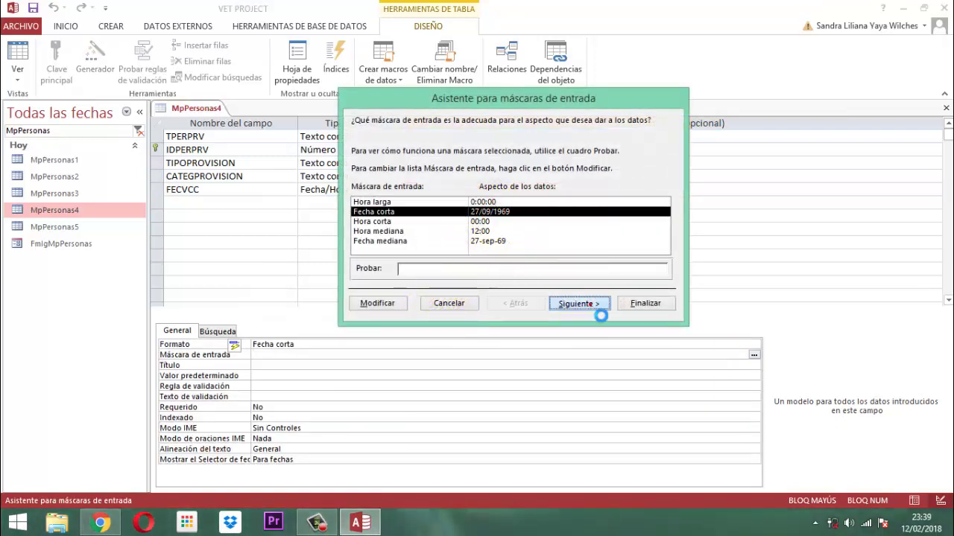
{"action": "left_click", "coordinate": [645, 305]}
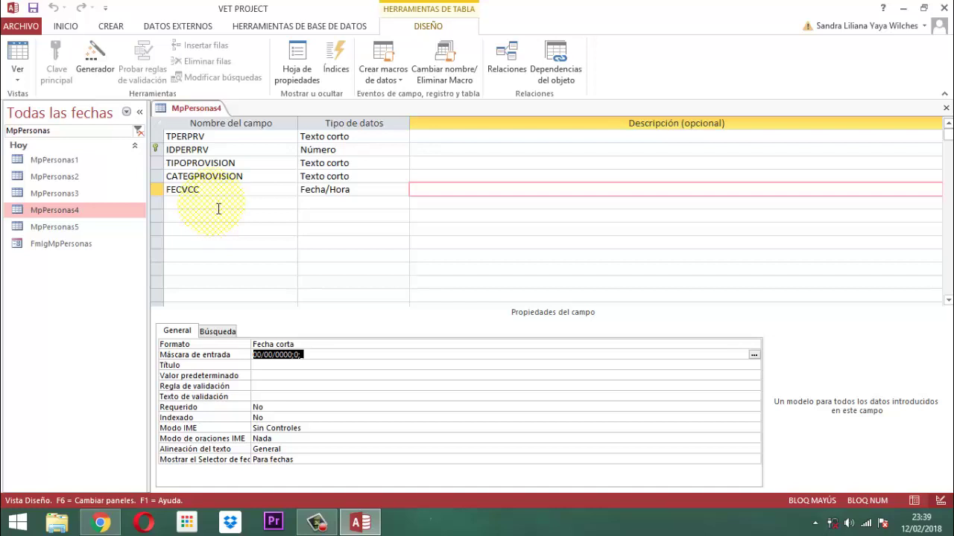
Save and close the MpPersonas4 table
{"action": "right_click", "coordinate": [196, 111]}
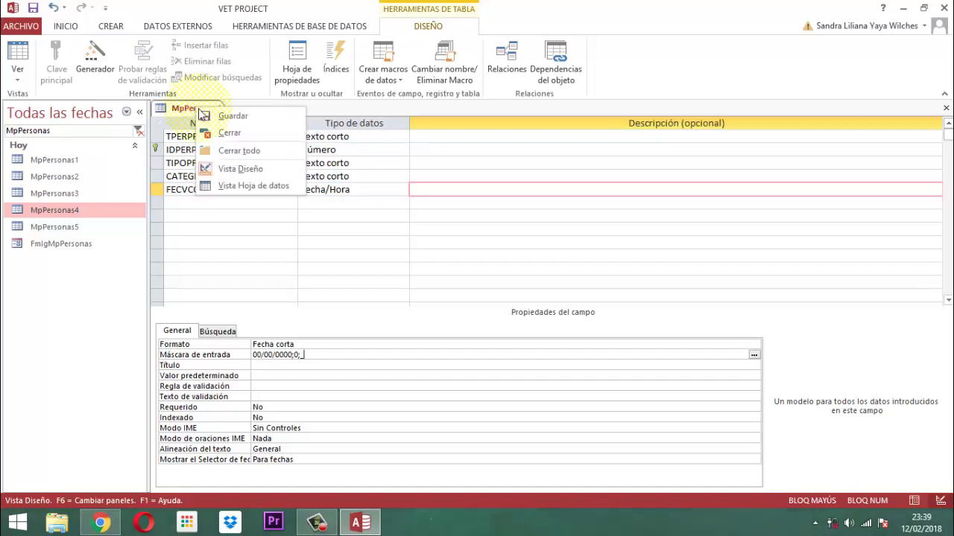
{"action": "left_click", "coordinate": [213, 117]}
{"action": "right_click", "coordinate": [199, 110]}
{"action": "left_click", "coordinate": [226, 132]}
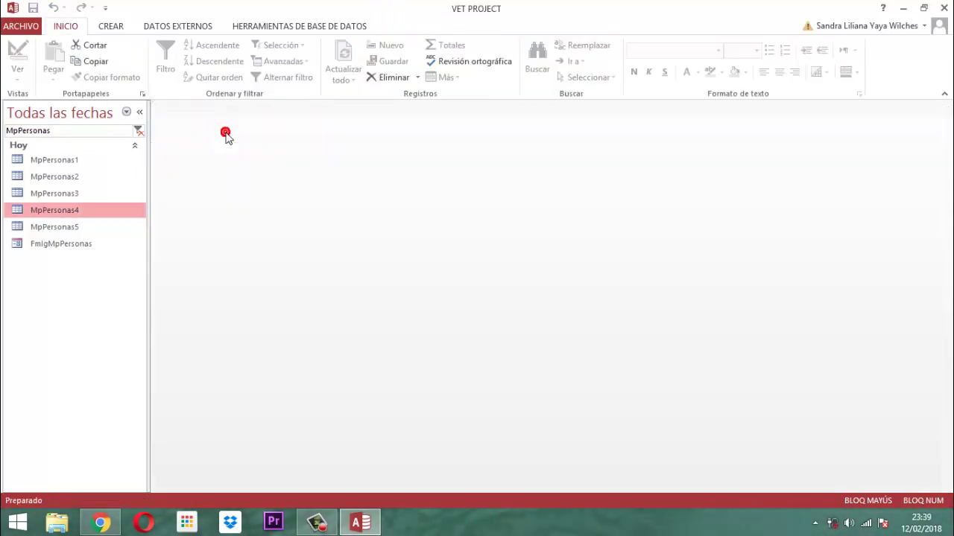
Open the MpPersonas3 table in Design view
{"action": "left_click", "coordinate": [64, 196]}
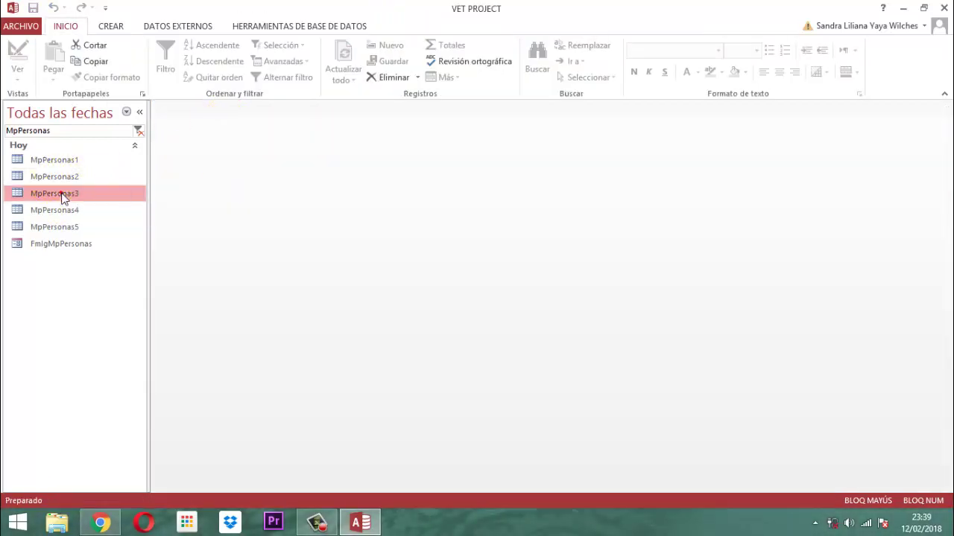
{"action": "right_click", "coordinate": [62, 195]}
{"action": "left_click", "coordinate": [97, 217]}
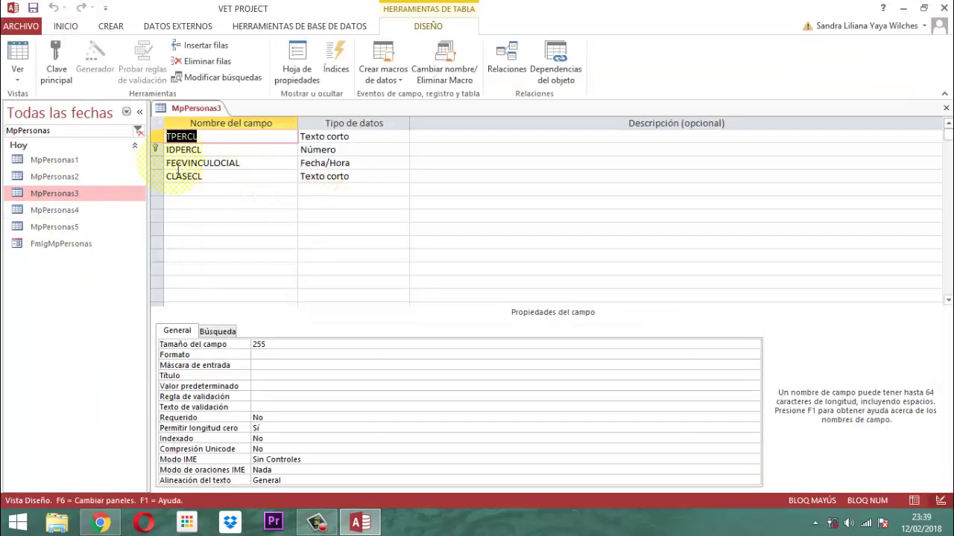
Set the format of the FECVINCULOCIAL field to Fecha corta
{"action": "left_click", "coordinate": [279, 164]}
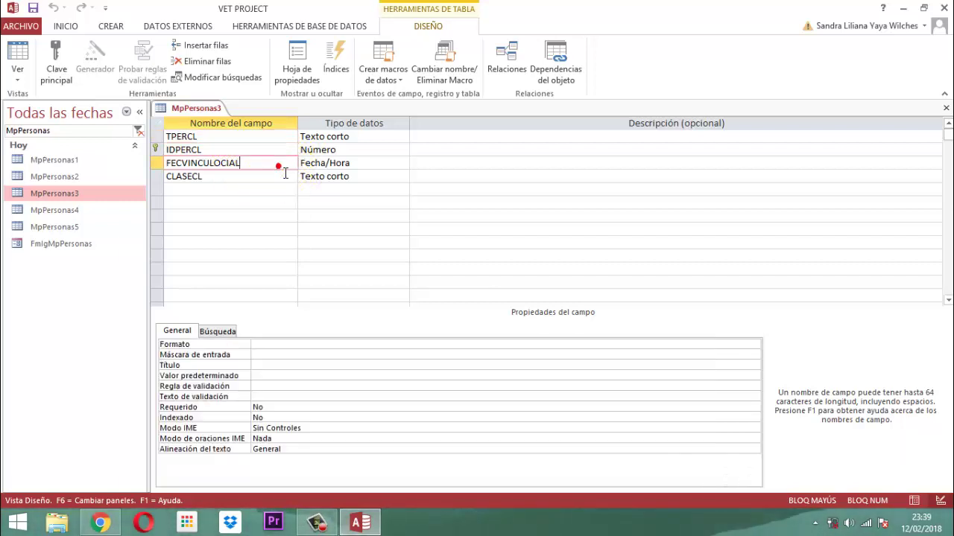
{"action": "left_click", "coordinate": [274, 346]}
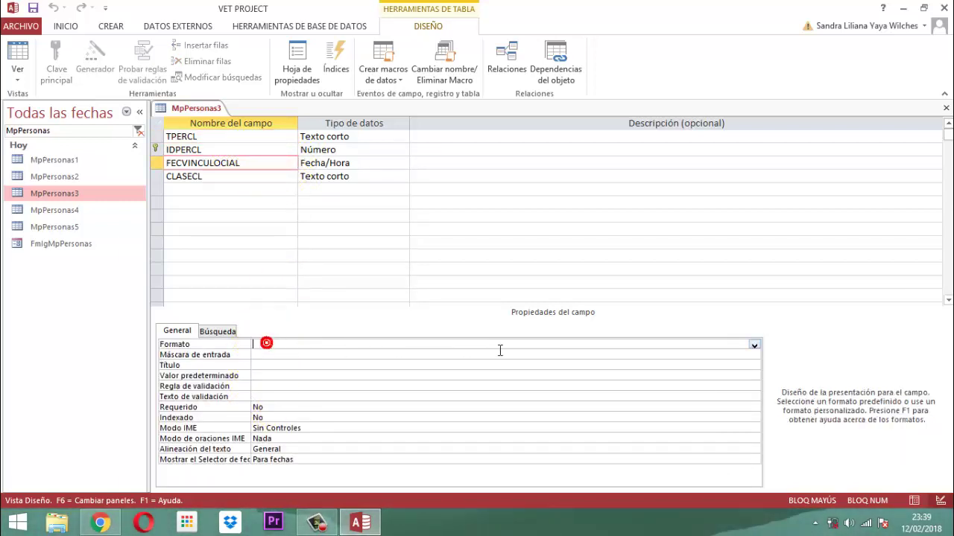
{"action": "left_click", "coordinate": [754, 346]}
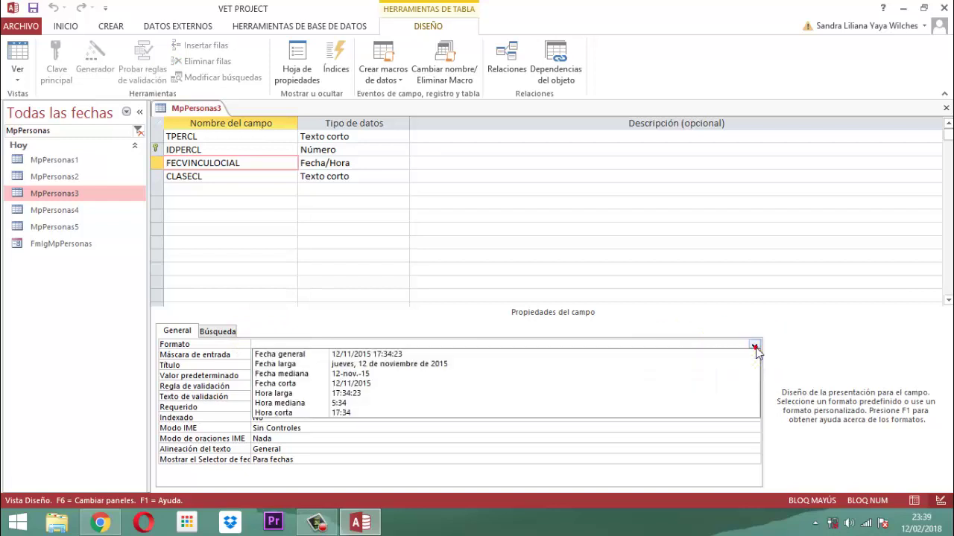
{"action": "left_click", "coordinate": [349, 383]}
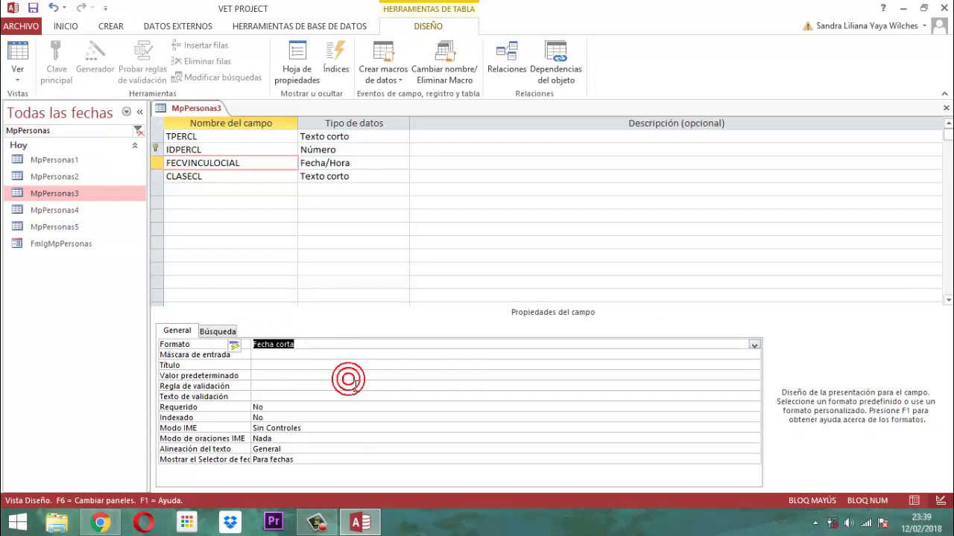
Give the FECVINCULOCIAL field the Fecha corta input mask with the input mask wizard, saving the table when asked
{"action": "left_click", "coordinate": [373, 356]}
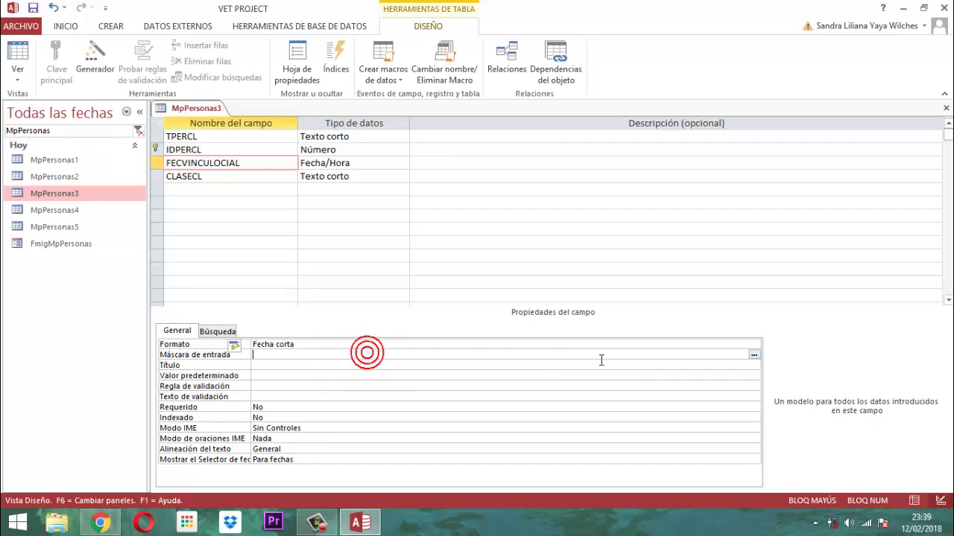
{"action": "left_click", "coordinate": [754, 355]}
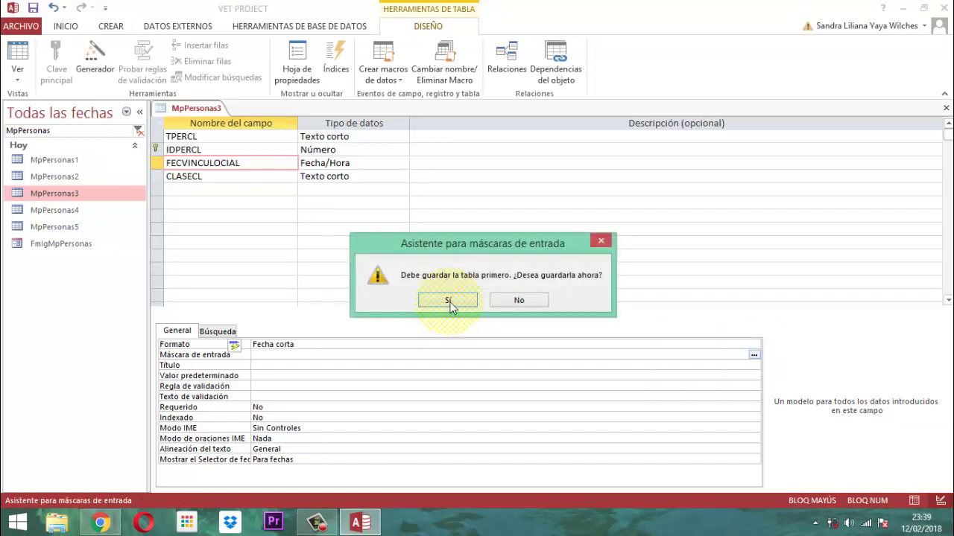
{"action": "left_click", "coordinate": [450, 298]}
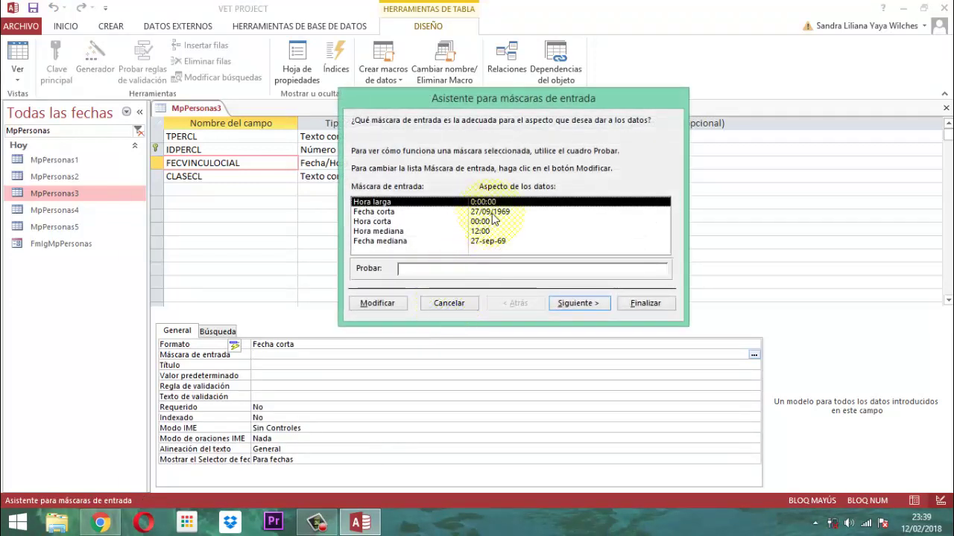
{"action": "left_click", "coordinate": [490, 213]}
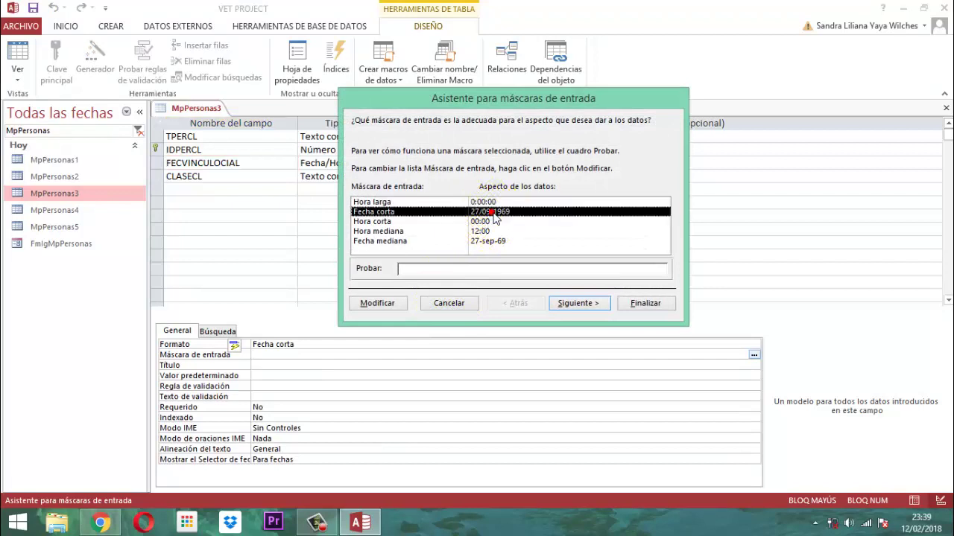
{"action": "left_click", "coordinate": [573, 304]}
{"action": "left_click", "coordinate": [574, 305]}
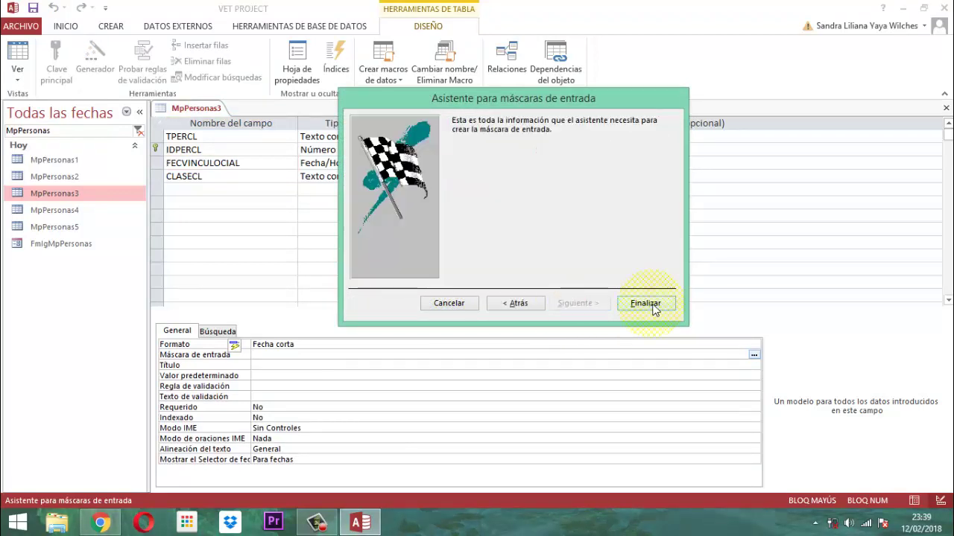
{"action": "left_click", "coordinate": [645, 303]}
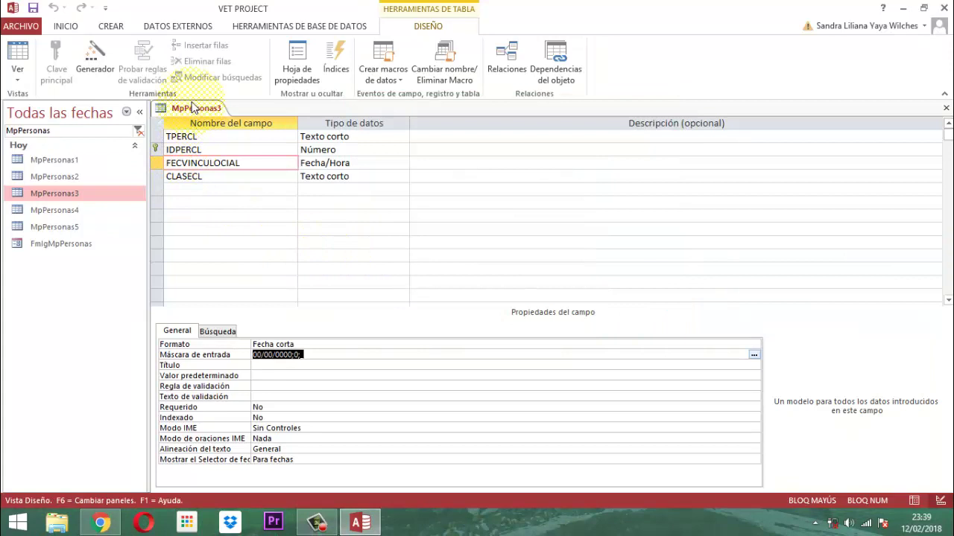
Save and close the MpPersonas3 table
{"action": "right_click", "coordinate": [192, 112]}
{"action": "left_click", "coordinate": [204, 118]}
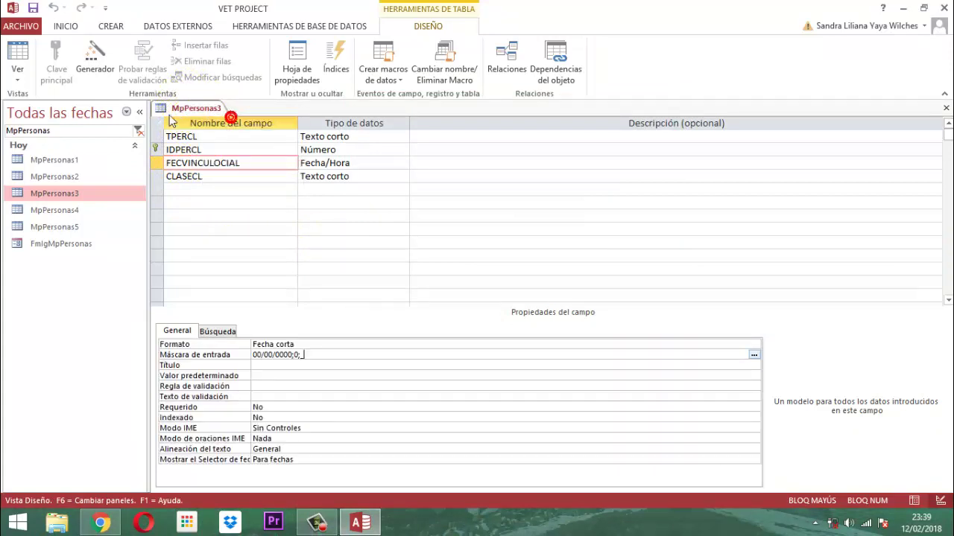
{"action": "right_click", "coordinate": [184, 112]}
{"action": "left_click", "coordinate": [205, 133]}
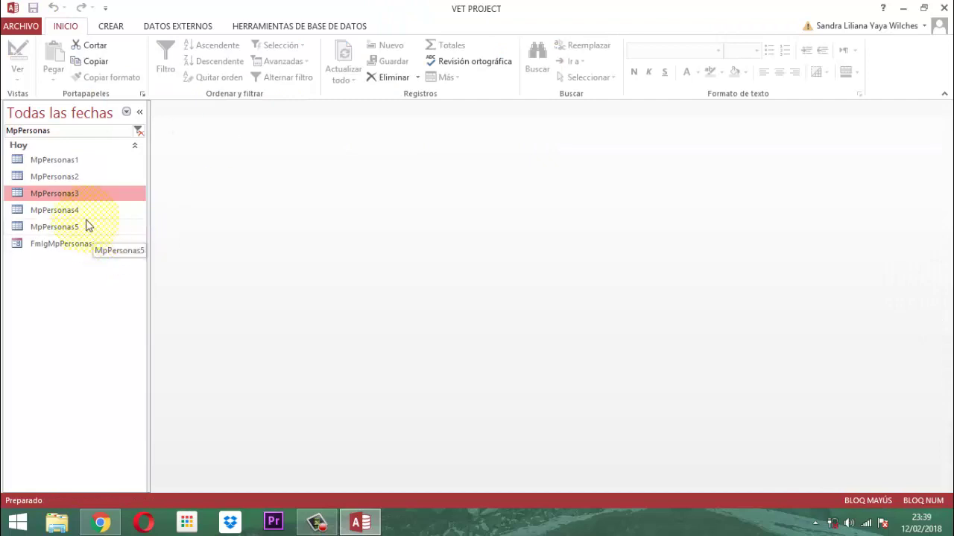
Open the MpPersonas5 table in Design view
{"action": "left_click", "coordinate": [65, 211]}
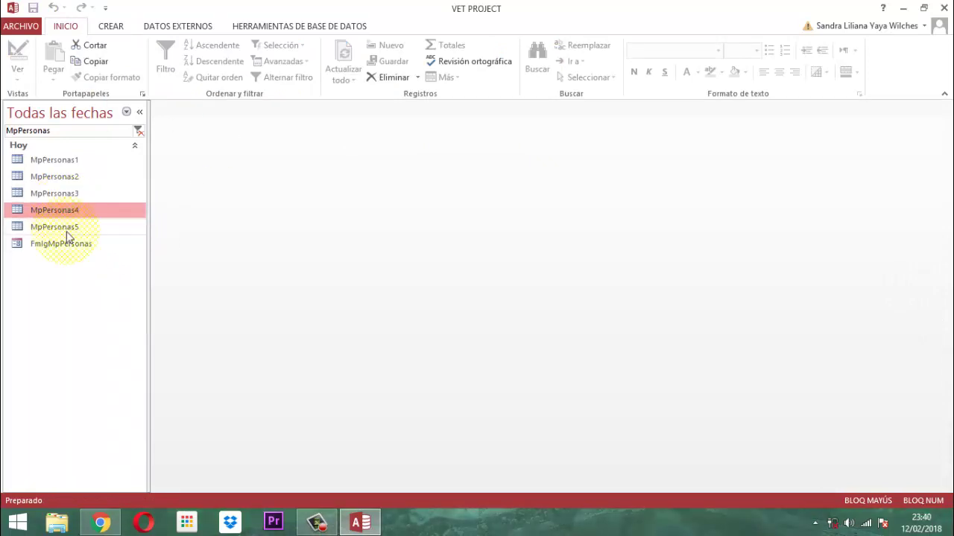
{"action": "left_click", "coordinate": [69, 228]}
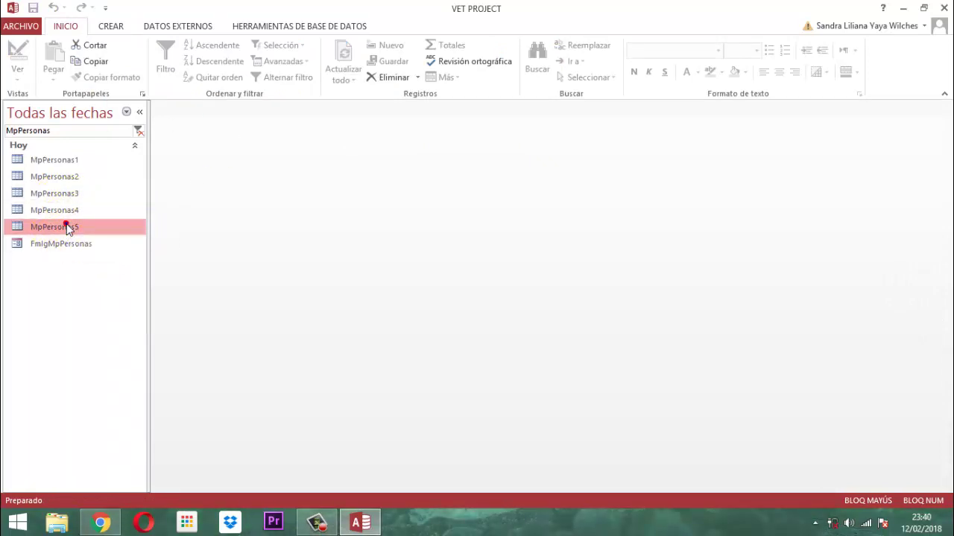
{"action": "right_click", "coordinate": [68, 228]}
{"action": "left_click", "coordinate": [114, 250]}
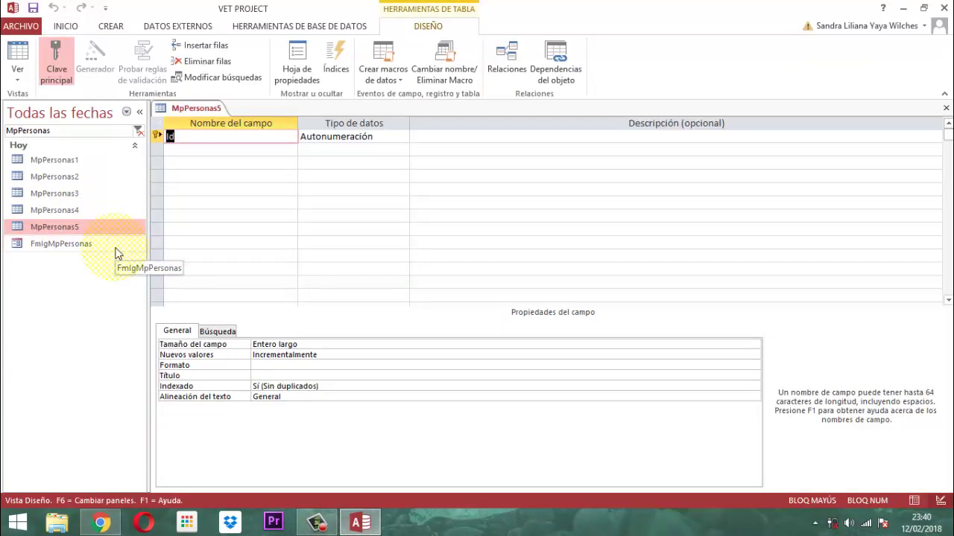
Remove the primary key from the Id field, rename it TPERVDR and set its data type to Texto corto
{"action": "left_click", "coordinate": [54, 70]}
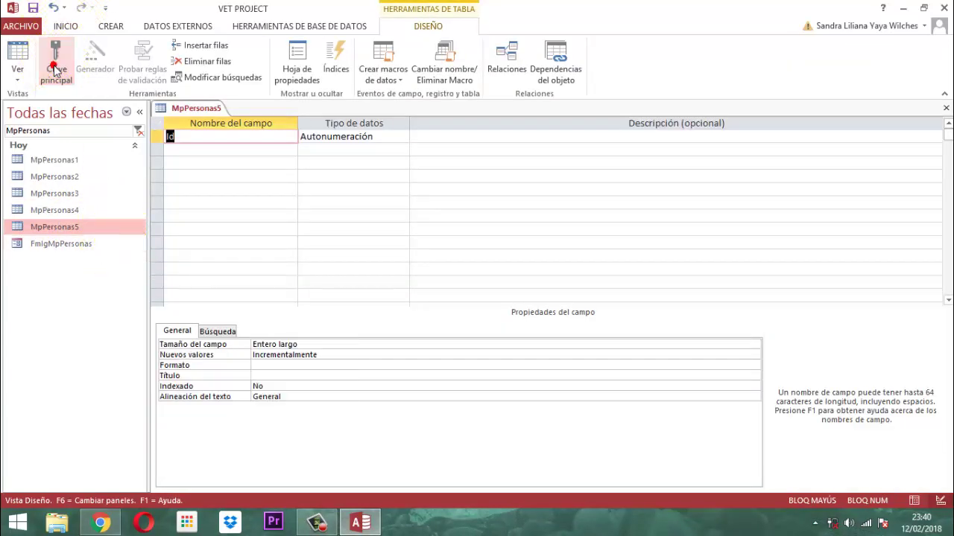
{"action": "type", "text": "TPERVDR"}
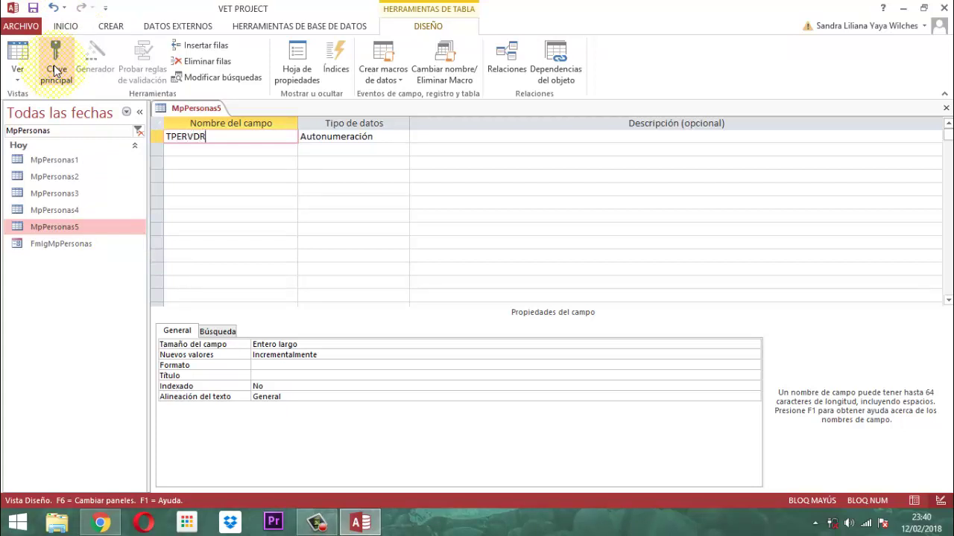
{"action": "key", "text": "Tab"}
{"action": "type", "text": "T"}
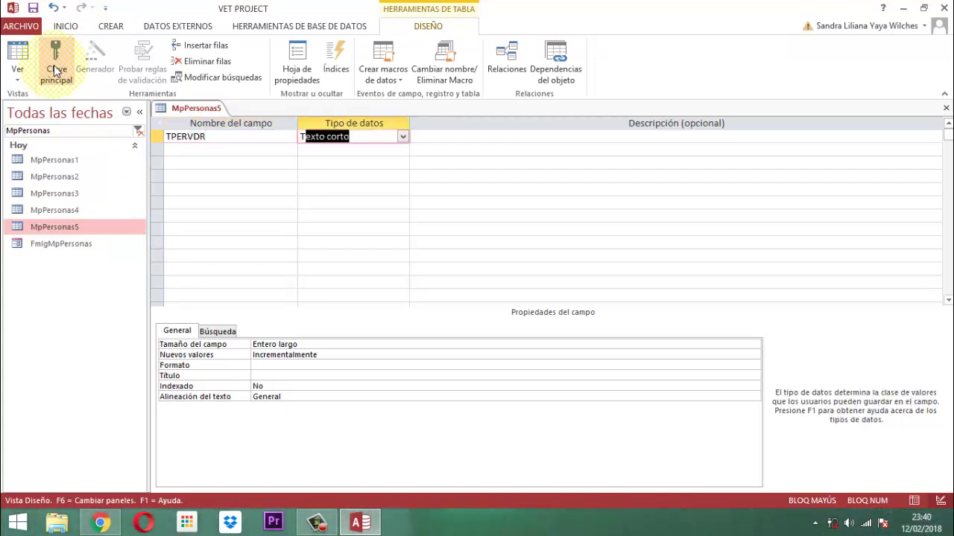
{"action": "left_click", "coordinate": [217, 330]}
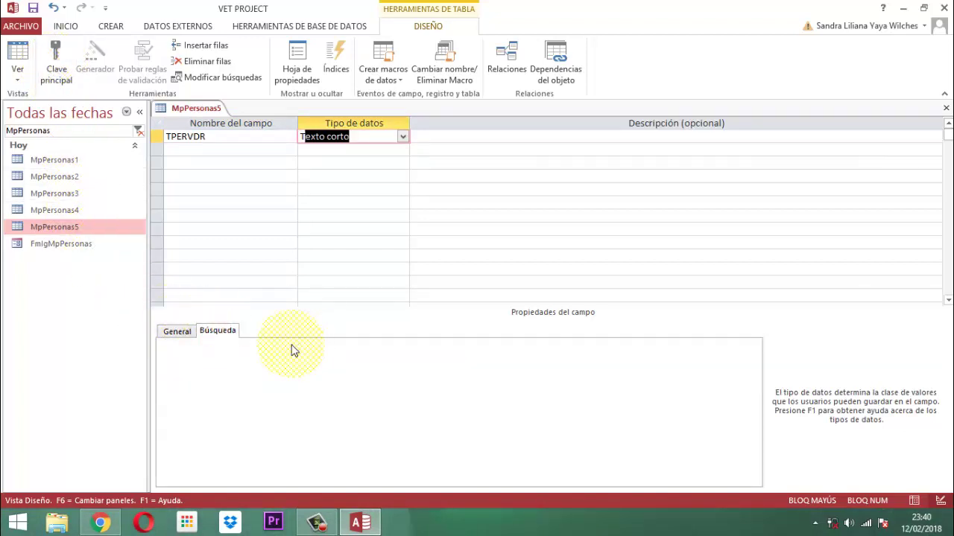
{"action": "key", "text": "Tab"}
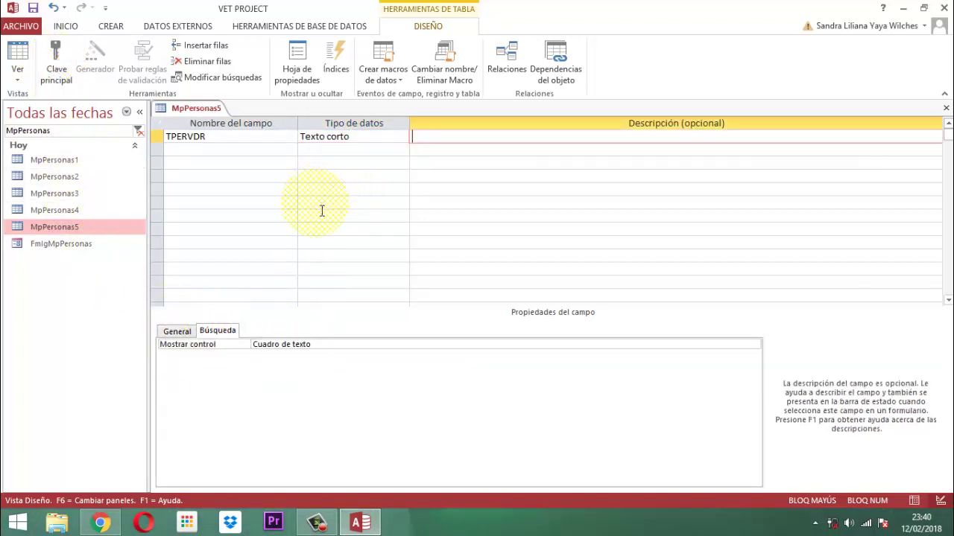
Make the TPERVDR lookup a Cuadro combinado with Lista de valores as its row source type
{"action": "left_click", "coordinate": [353, 345]}
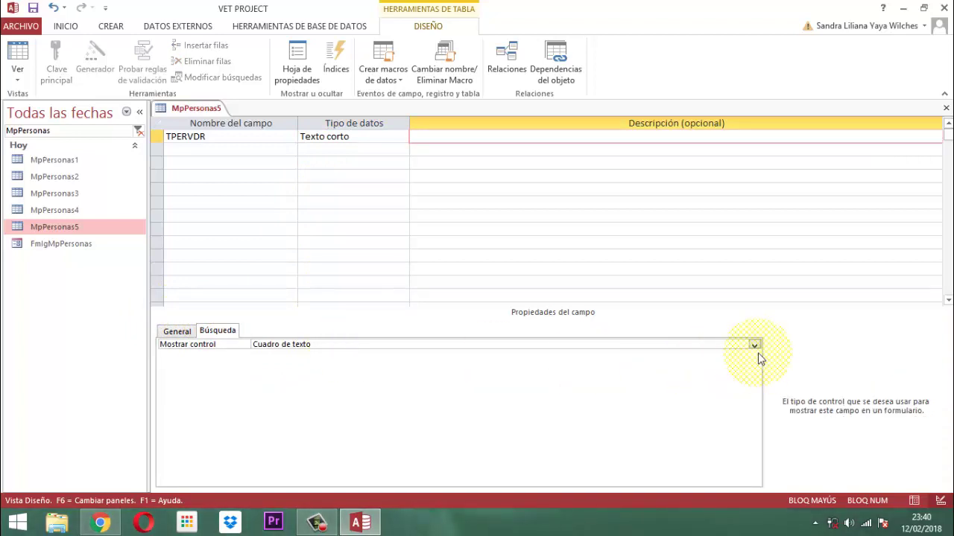
{"action": "left_click", "coordinate": [754, 346]}
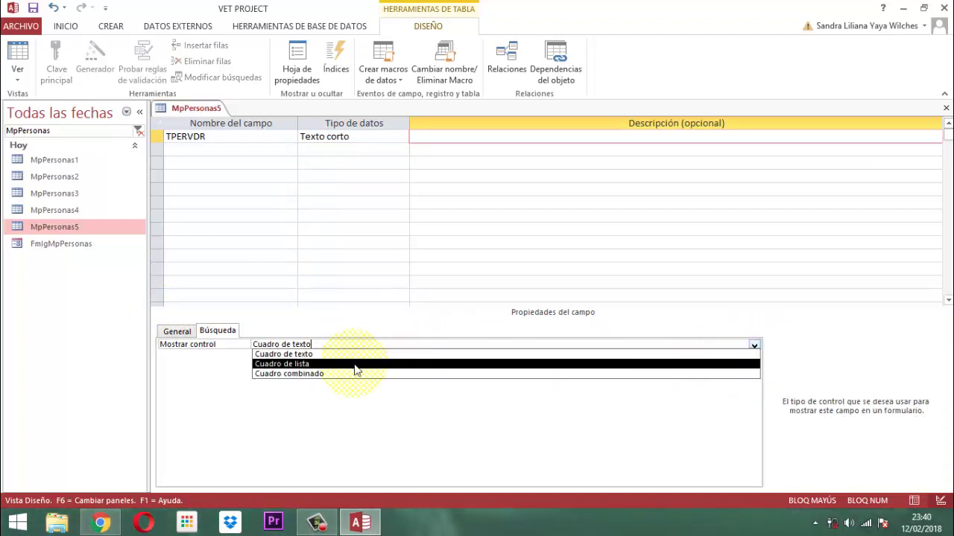
{"action": "left_click", "coordinate": [291, 374]}
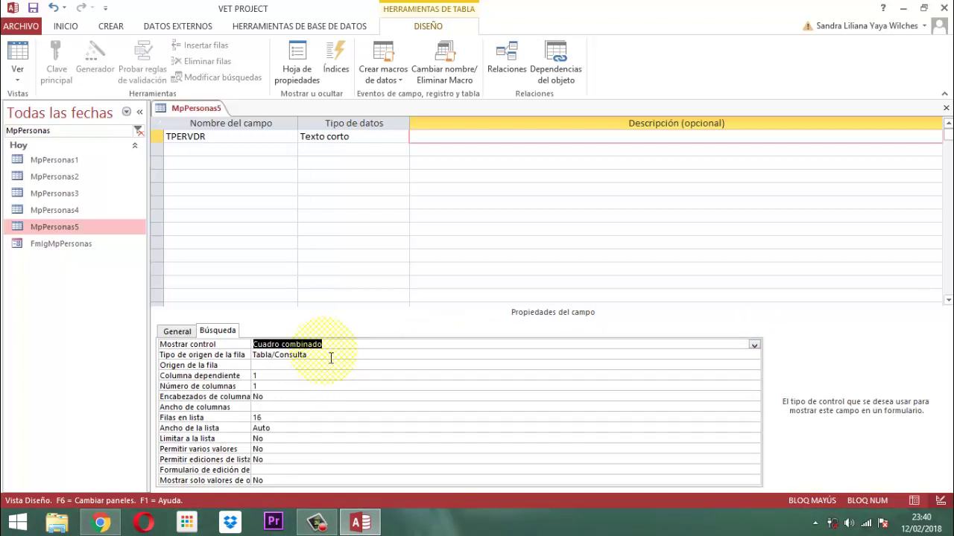
{"action": "left_click", "coordinate": [326, 354]}
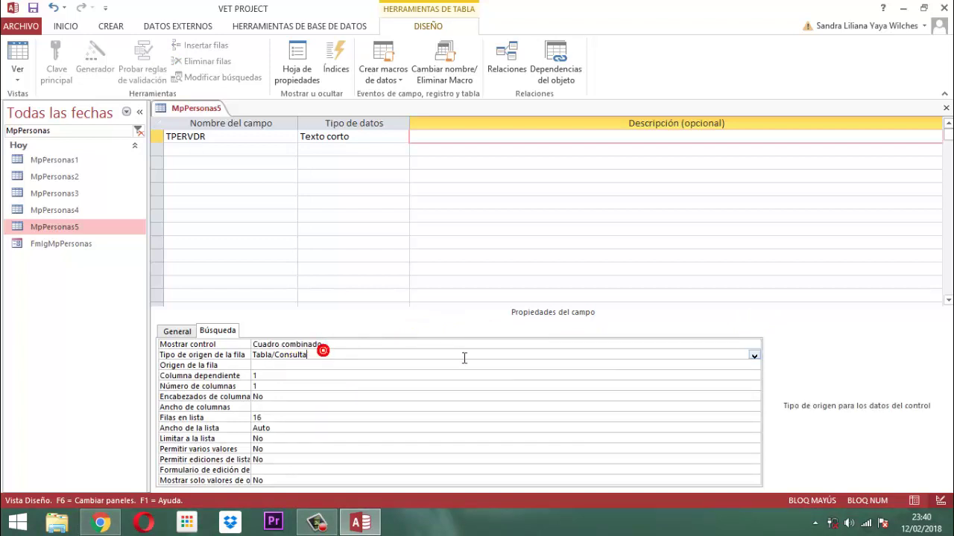
{"action": "left_click", "coordinate": [754, 356]}
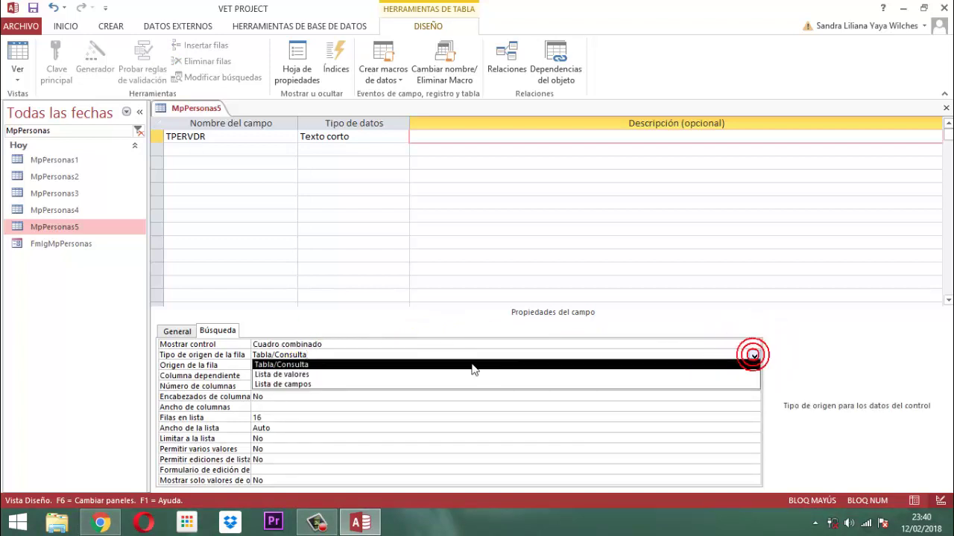
{"action": "left_click", "coordinate": [298, 374]}
Set TPERVDR's row source to "EQUIPO TALENTO HUMANO";"CLIENTE";"PROVEEDOR";"VENDEDOR" and its column width to 6 cm
{"action": "left_click", "coordinate": [312, 366]}
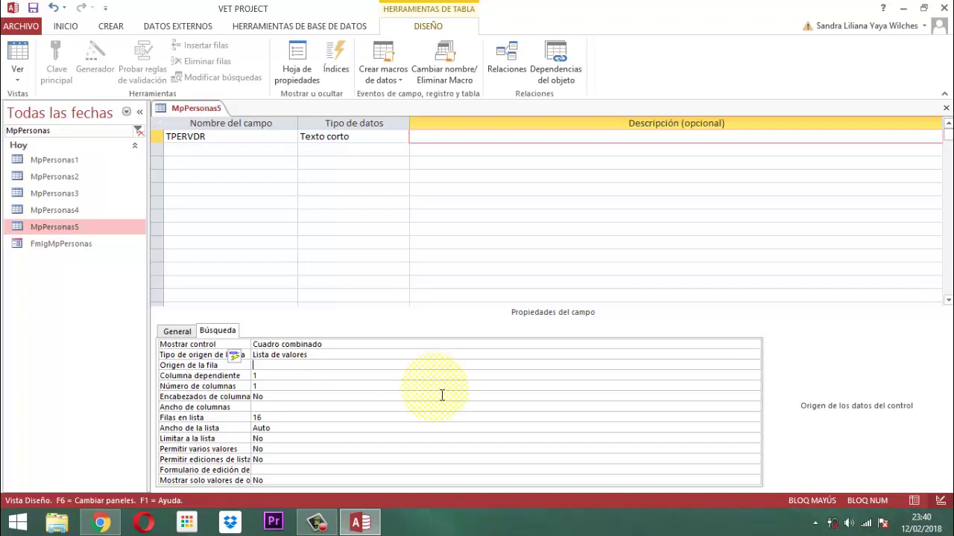
{"action": "type", "text": "\"EQUIPO TALENTO HUMANO\";\"CLIENTE\";\"PROVEEDOR\";\"VENDEDOR\""}
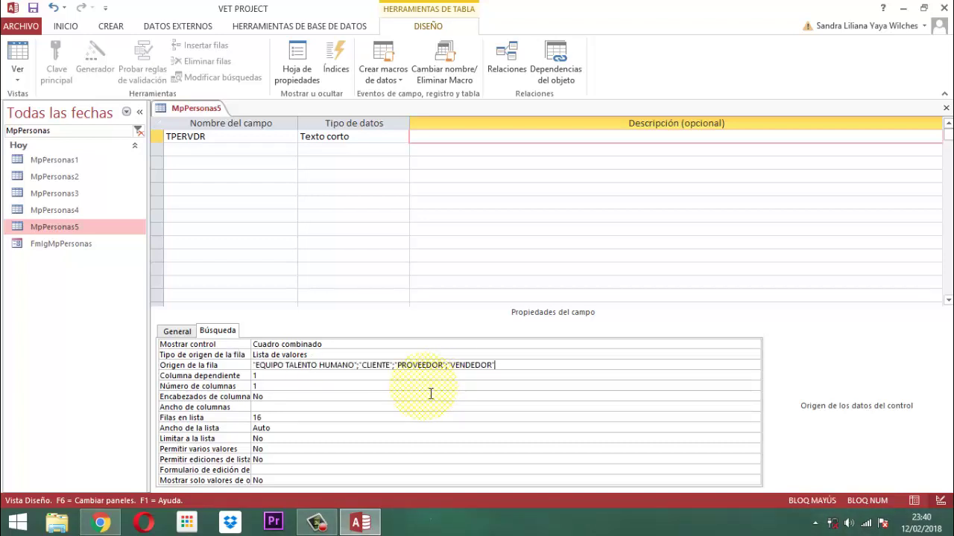
{"action": "key", "text": "Caps_Lock"}
{"action": "key", "text": "Down"}
{"action": "key", "text": "Down"}
{"action": "key", "text": "Down"}
{"action": "key", "text": "Down"}
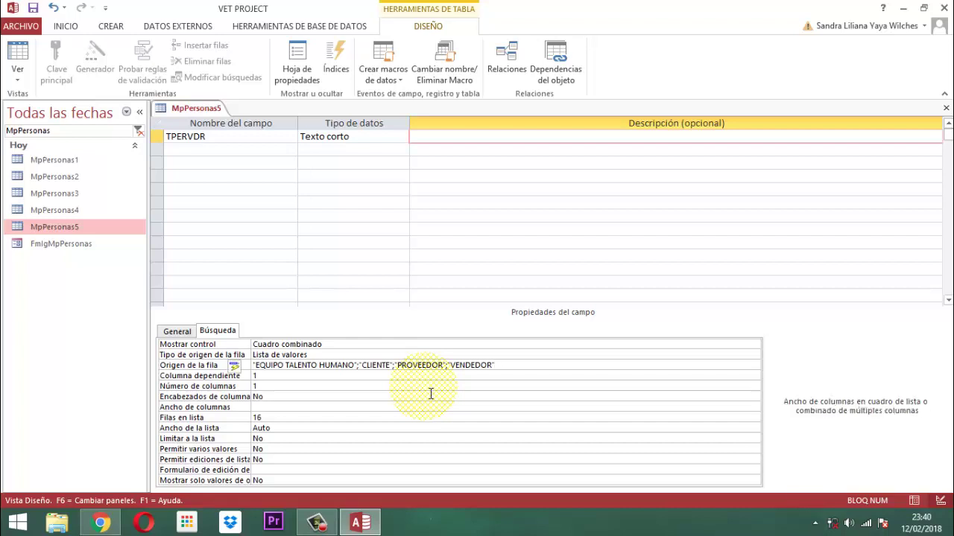
{"action": "type", "text": "6"}
{"action": "key", "text": "Return"}
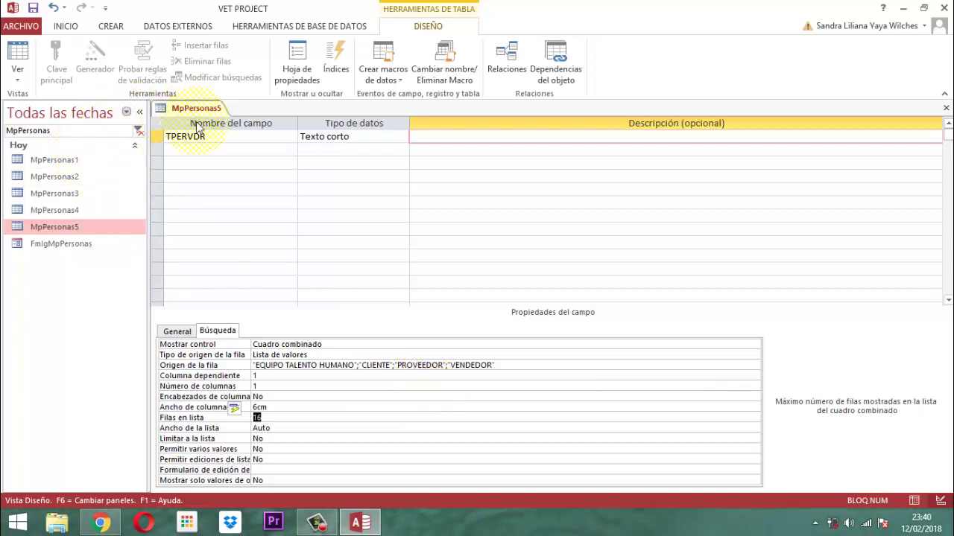
Add an IDPERVDR field of type Número below TPERVDR and make it the primary key
{"action": "left_click", "coordinate": [207, 151]}
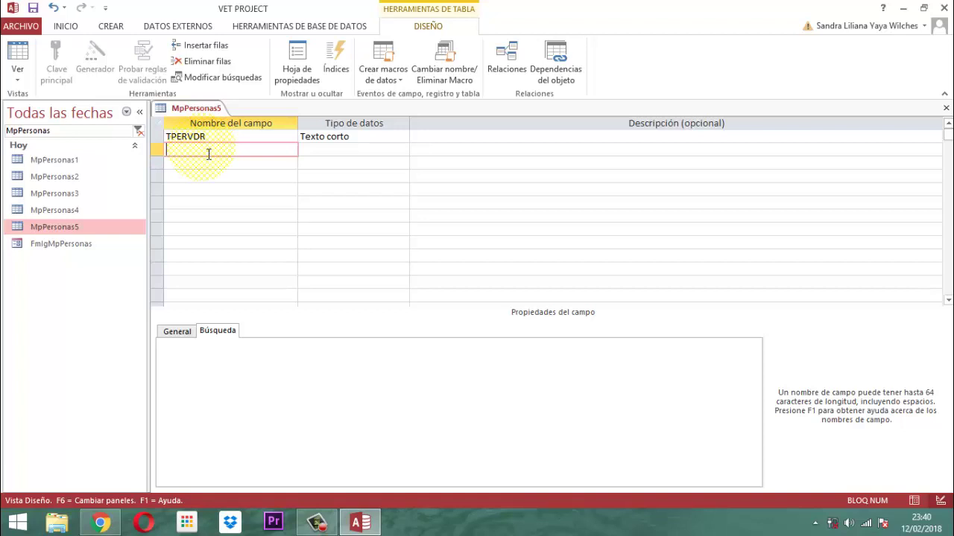
{"action": "key", "text": "Caps_Lock"}
{"action": "type", "text": "IDPER"}
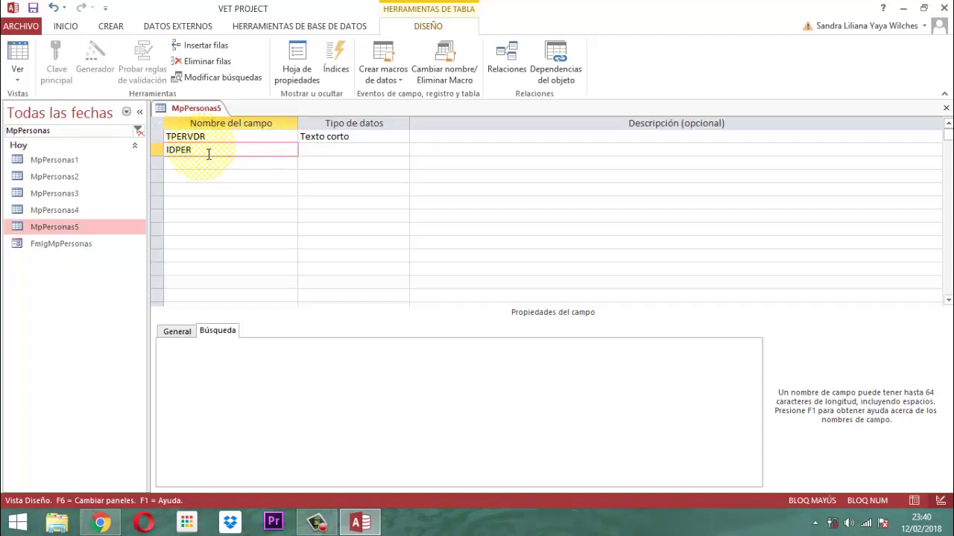
{"action": "type", "text": "VDR"}
{"action": "key", "text": "Tab"}
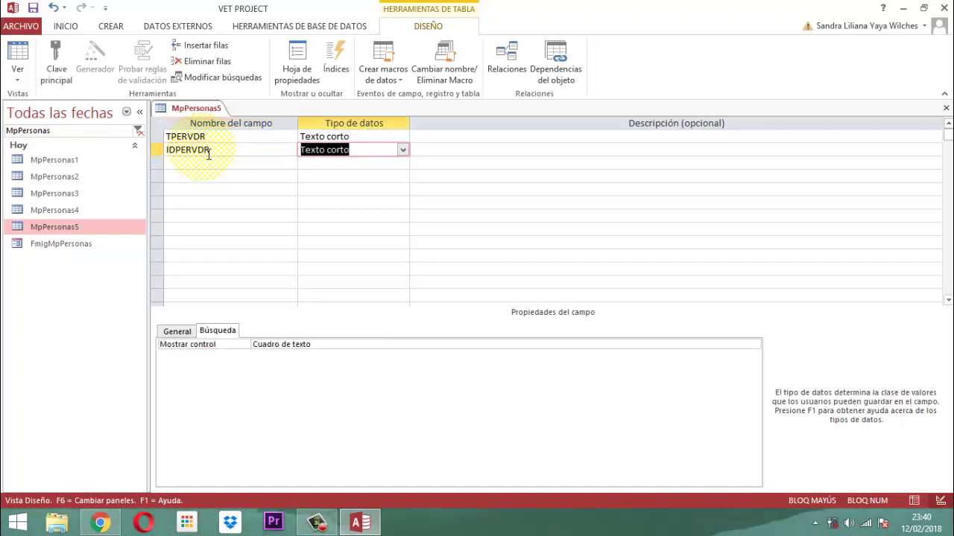
{"action": "type", "text": "Número"}
{"action": "key", "text": "Tab"}
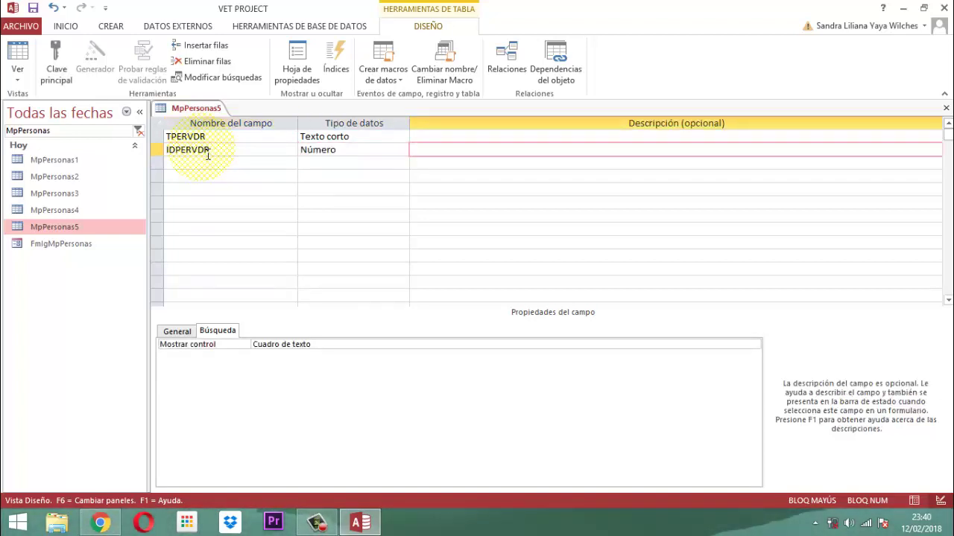
{"action": "left_click", "coordinate": [59, 56]}
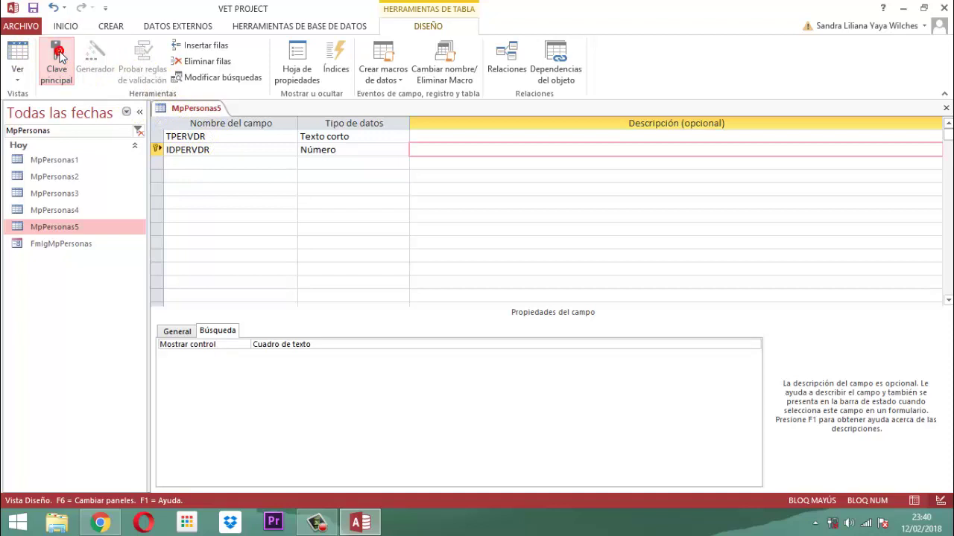
Add a TIPOVENTA field of type Texto corto and make its lookup a Cuadro combinado with Lista de valores as row source type
{"action": "key", "text": "Tab"}
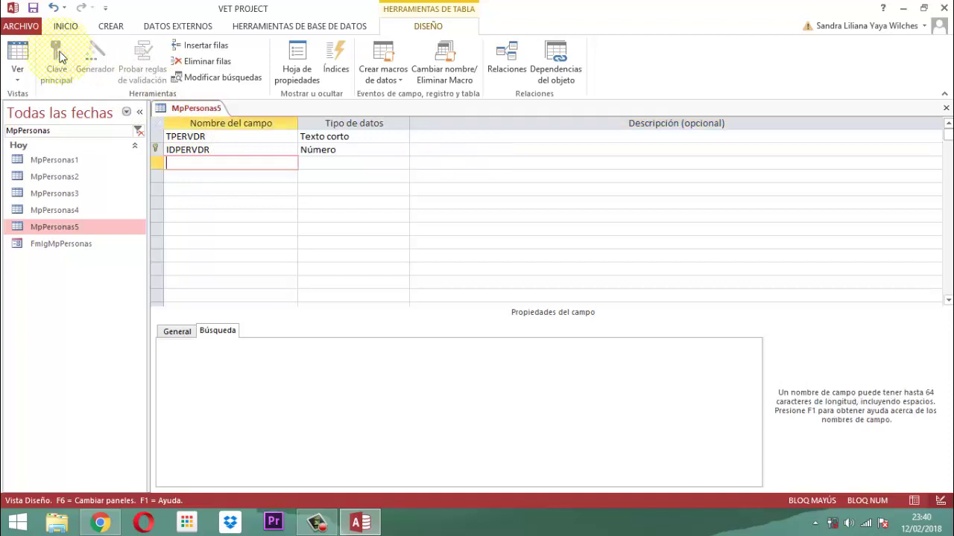
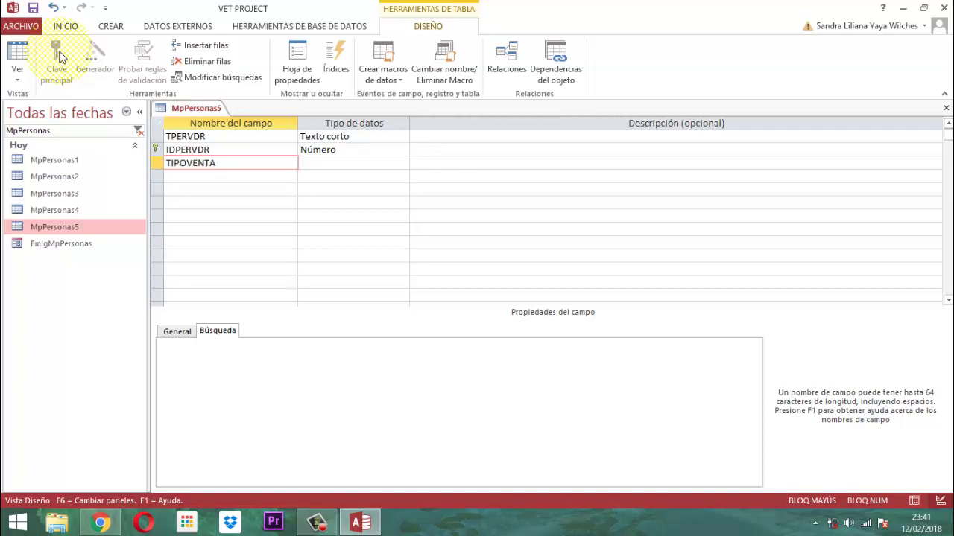
{"action": "key", "text": "Tab"}
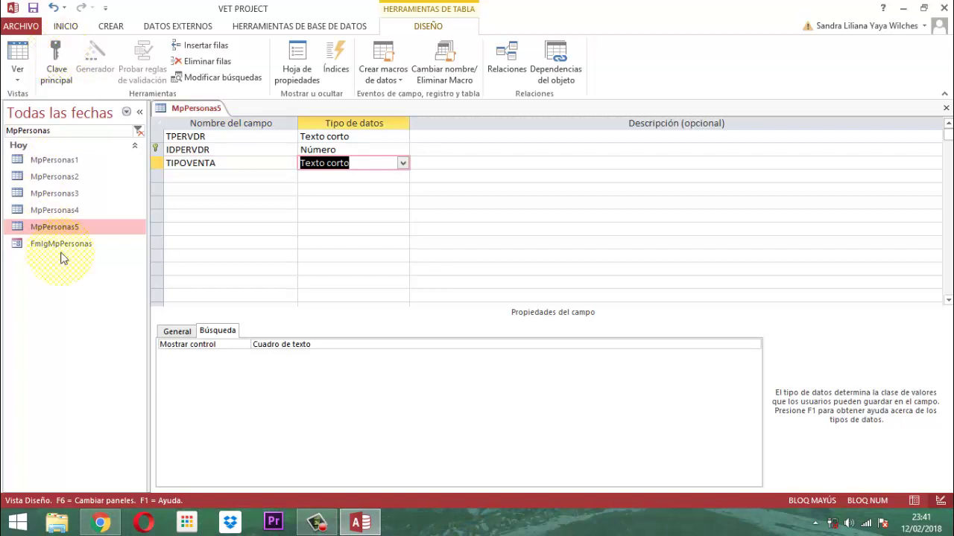
{"action": "left_click", "coordinate": [350, 350]}
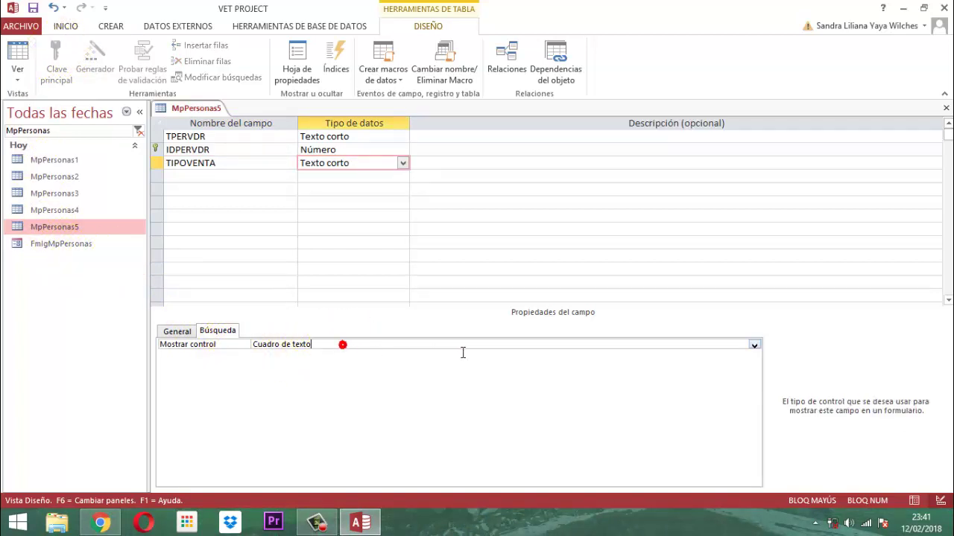
{"action": "left_click", "coordinate": [755, 345]}
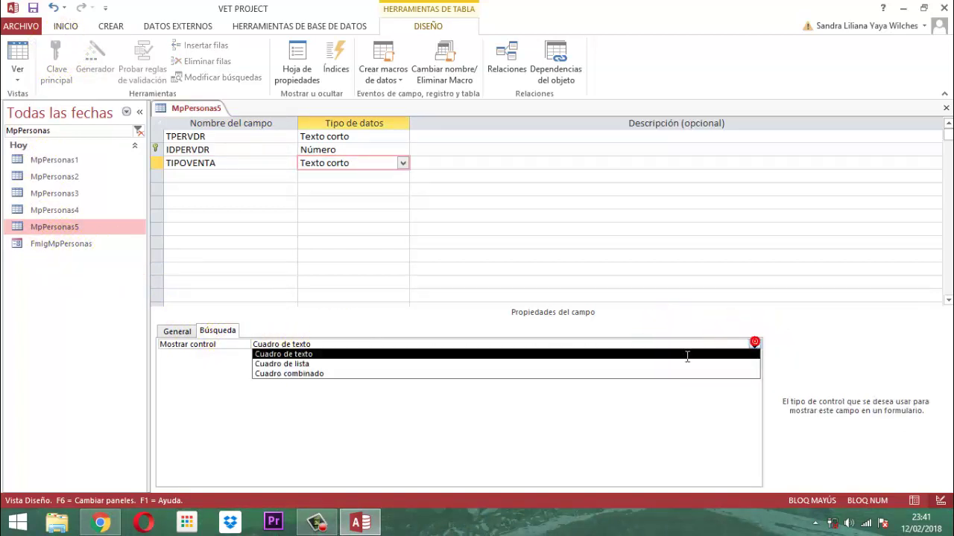
{"action": "left_click", "coordinate": [302, 378]}
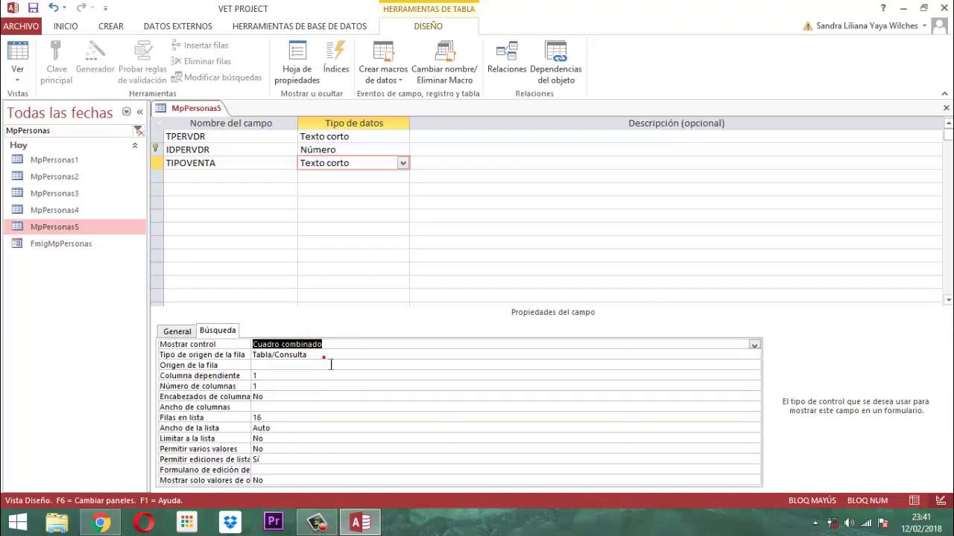
{"action": "left_click", "coordinate": [330, 357]}
{"action": "left_click", "coordinate": [755, 357]}
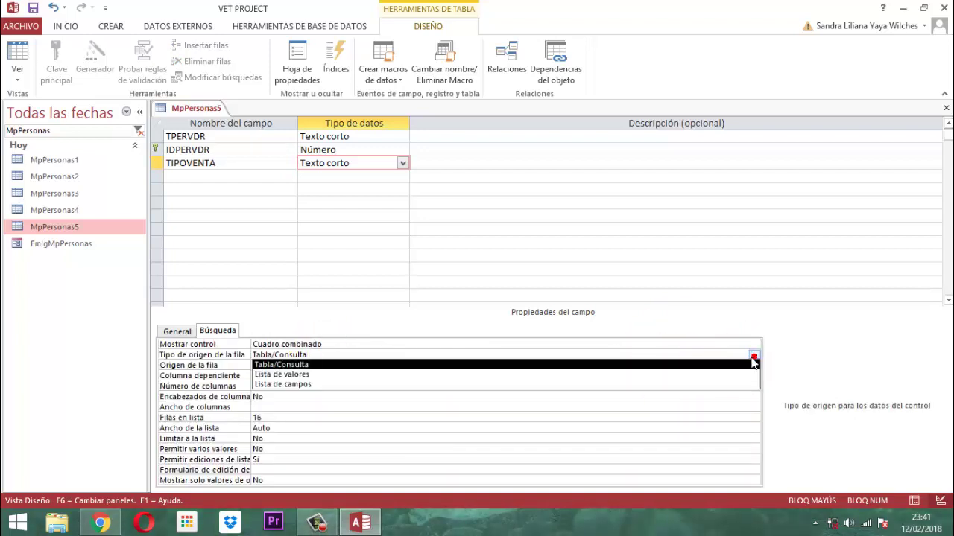
{"action": "left_click", "coordinate": [307, 374]}
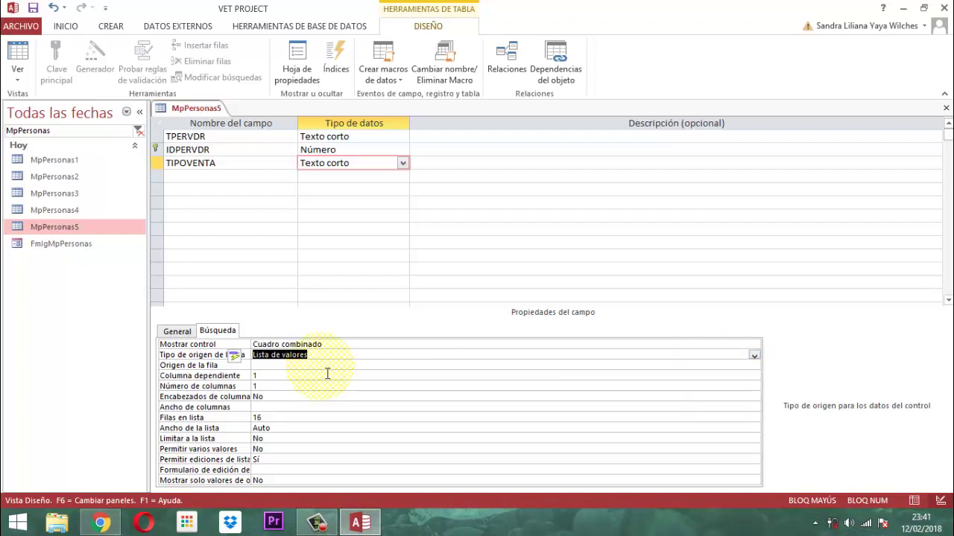
Set TIPOVENTA's row source to the values PRODUCTO and SERVICIO, with a column width of 3 cm
{"action": "left_click", "coordinate": [321, 366]}
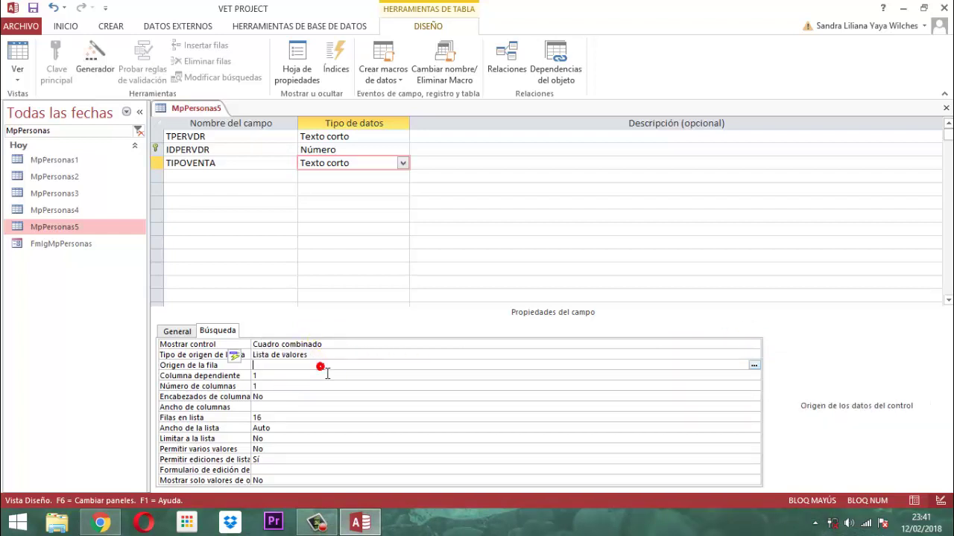
{"action": "left_click", "coordinate": [754, 366]}
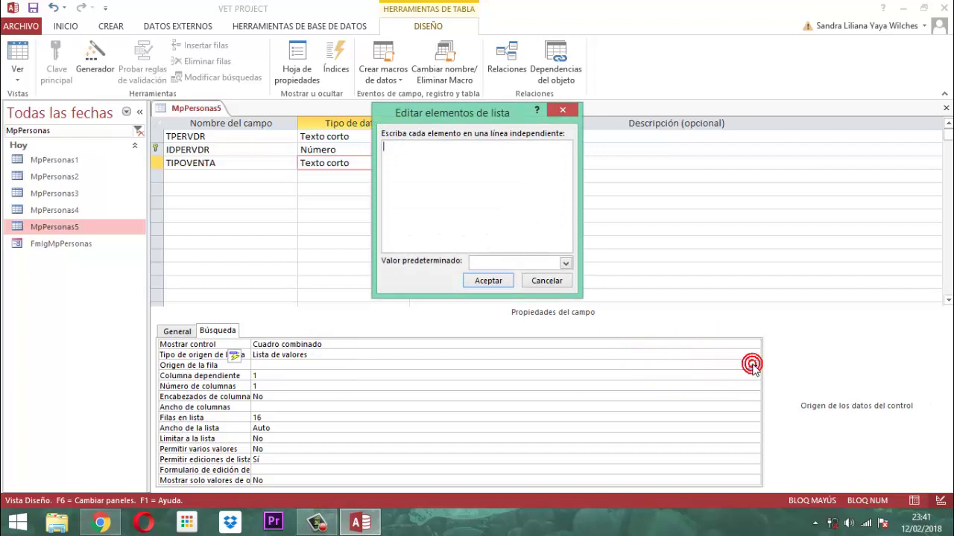
{"action": "type", "text": "PRODUCTO"}
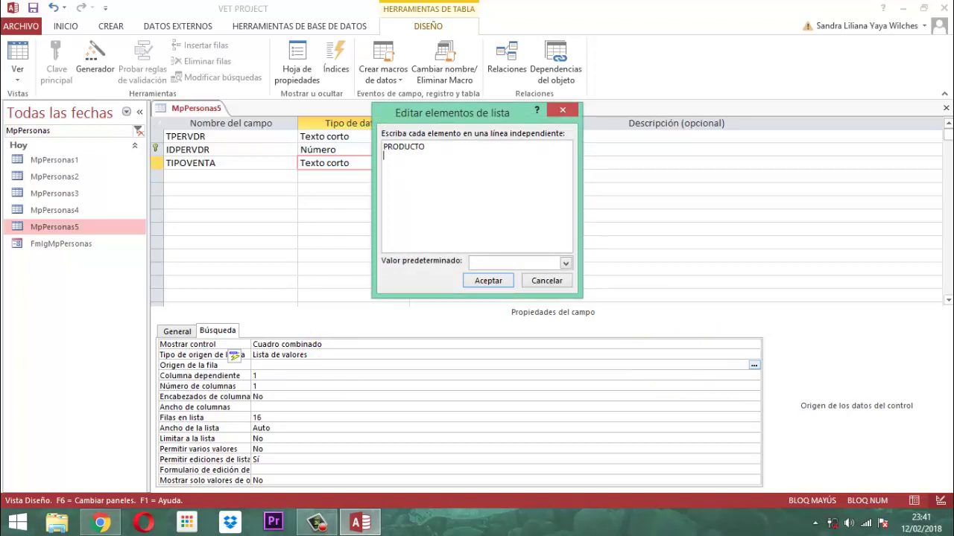
{"action": "key", "text": "Return"}
{"action": "type", "text": "SERVICIO"}
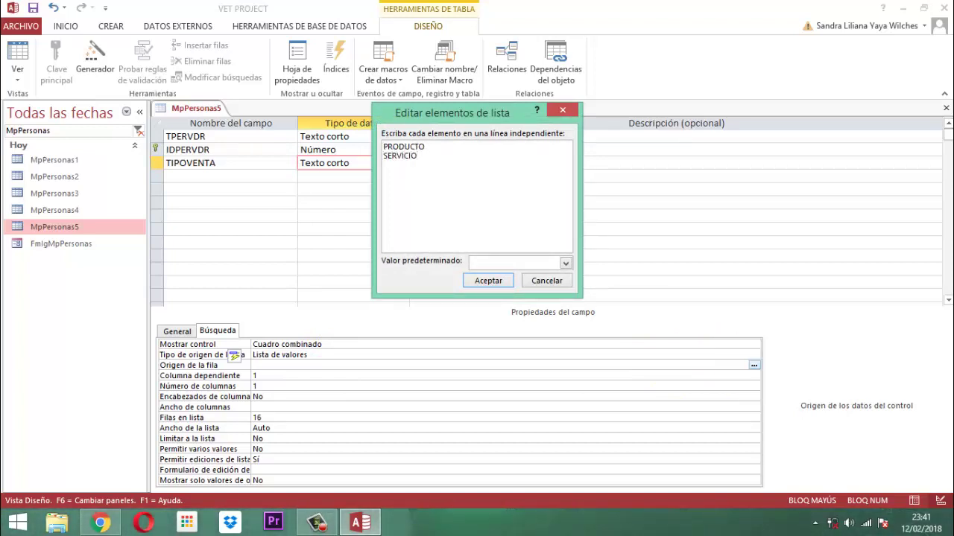
{"action": "left_click", "coordinate": [491, 283]}
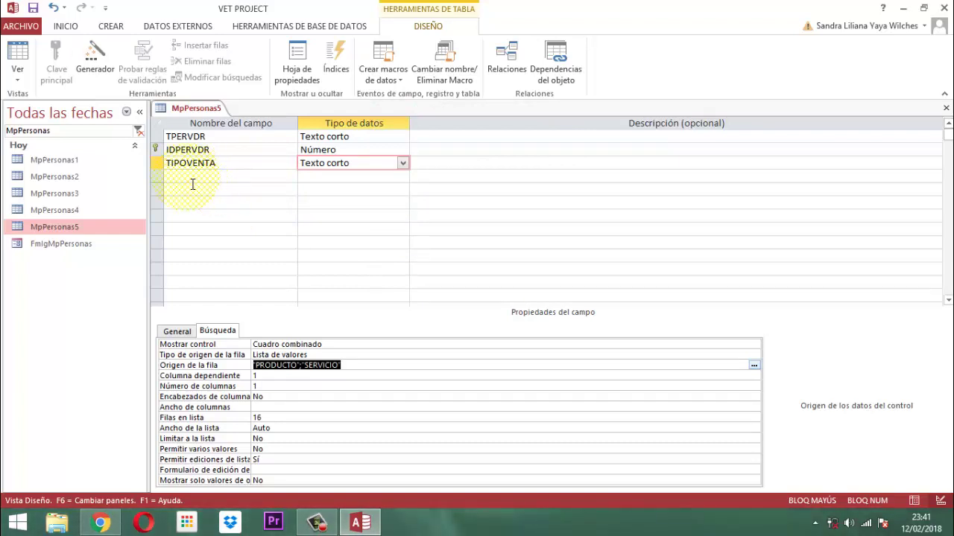
{"action": "key", "text": "Down"}
{"action": "key", "text": "Down"}
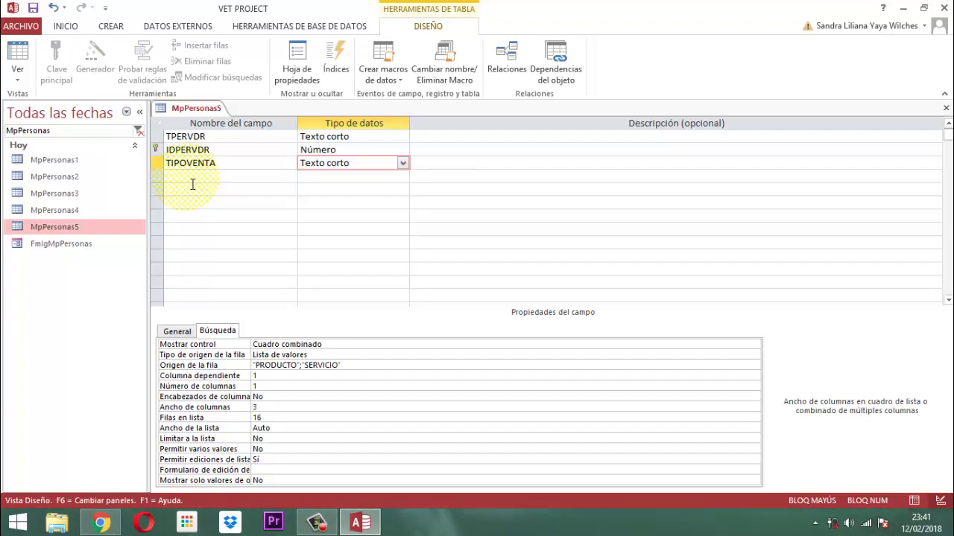
{"action": "key", "text": "Return"}
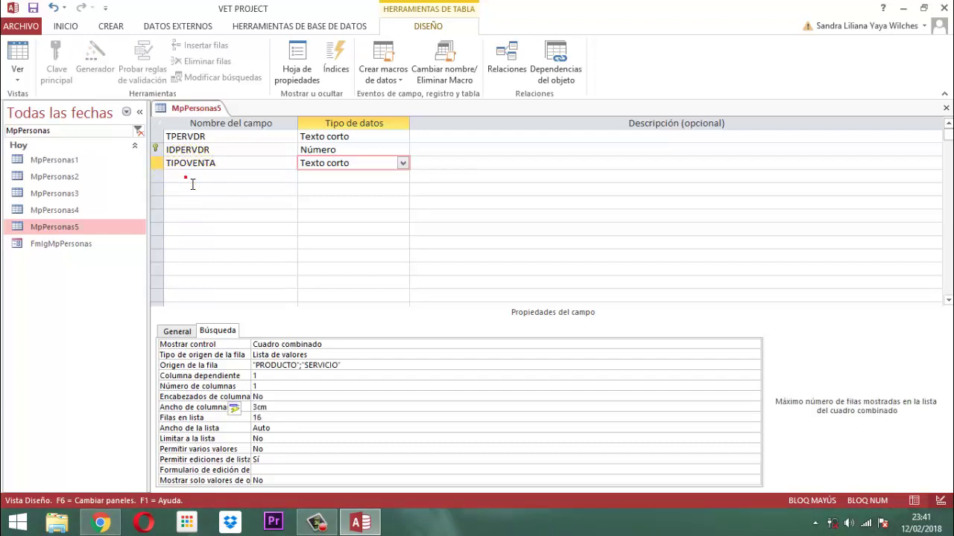
Add a FECVCCVDR field of type Fecha/Hora below TIPOVENTA
{"action": "left_click", "coordinate": [188, 177]}
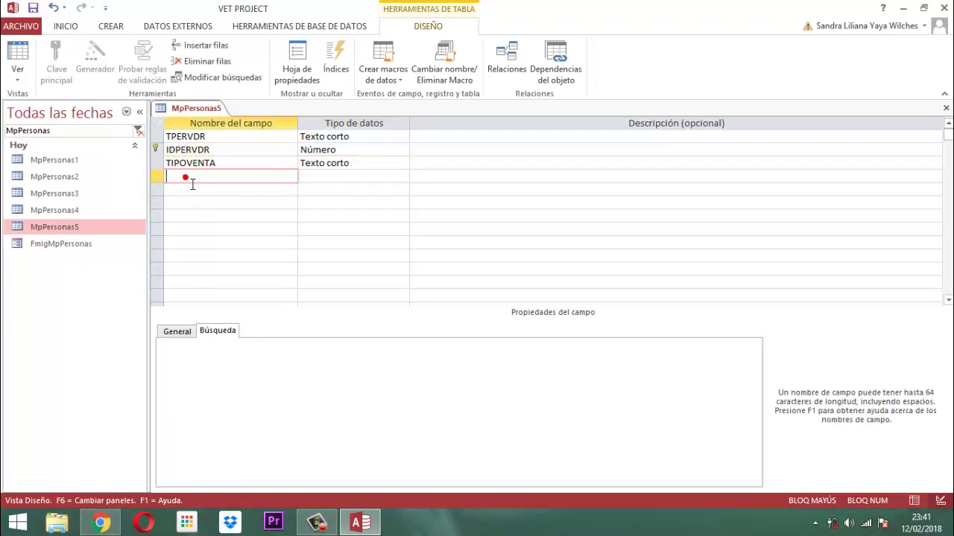
{"action": "left_click", "coordinate": [175, 333]}
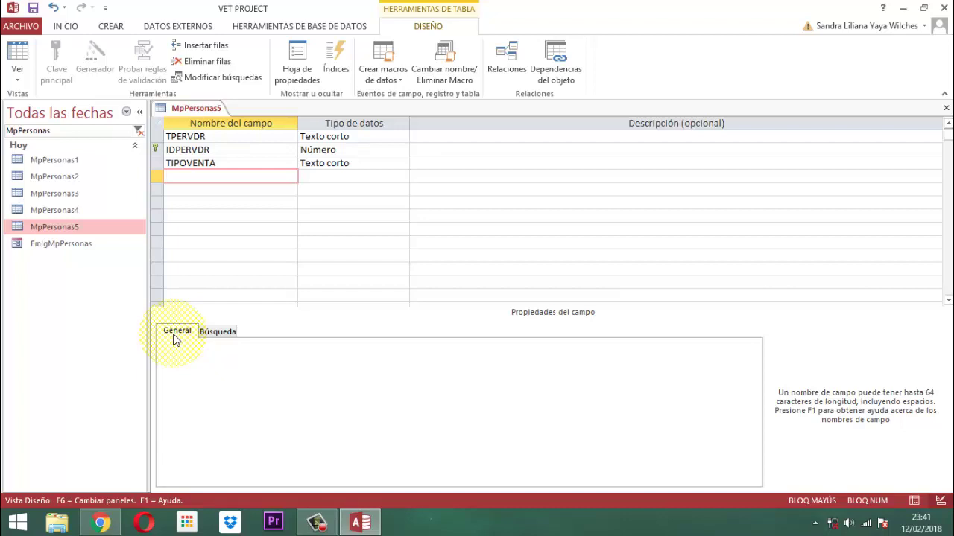
{"action": "type", "text": "FECVCC"}
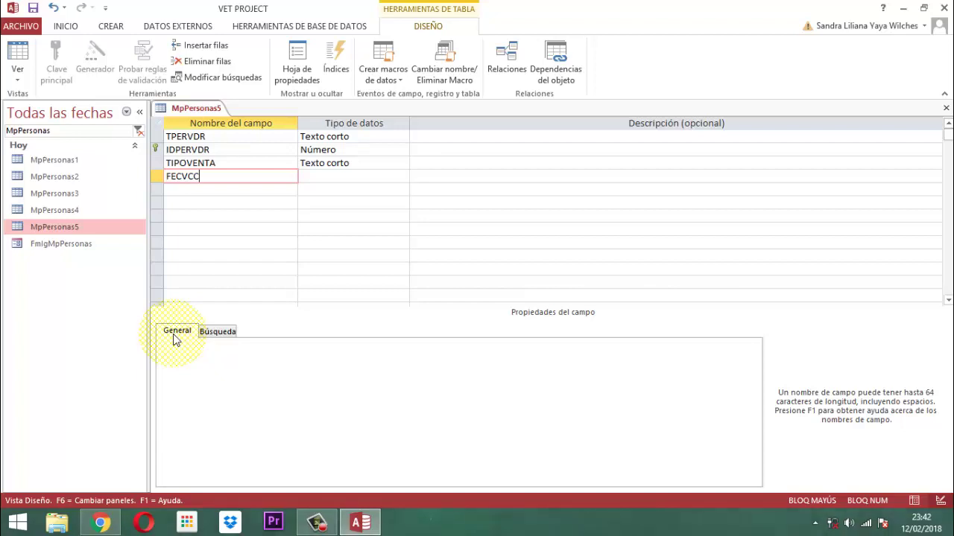
{"action": "type", "text": "VDR"}
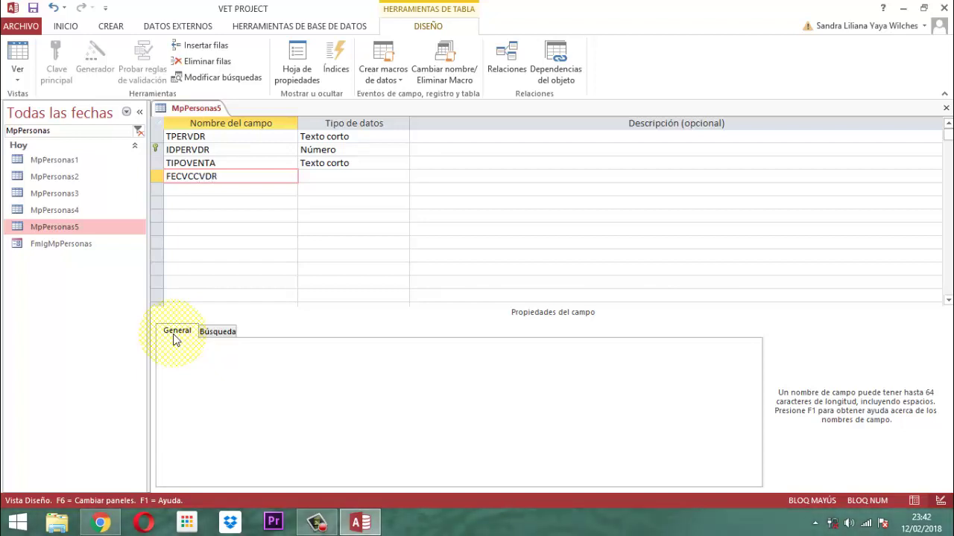
{"action": "key", "text": "Tab"}
{"action": "type", "text": "f"}
{"action": "key", "text": "Tab"}
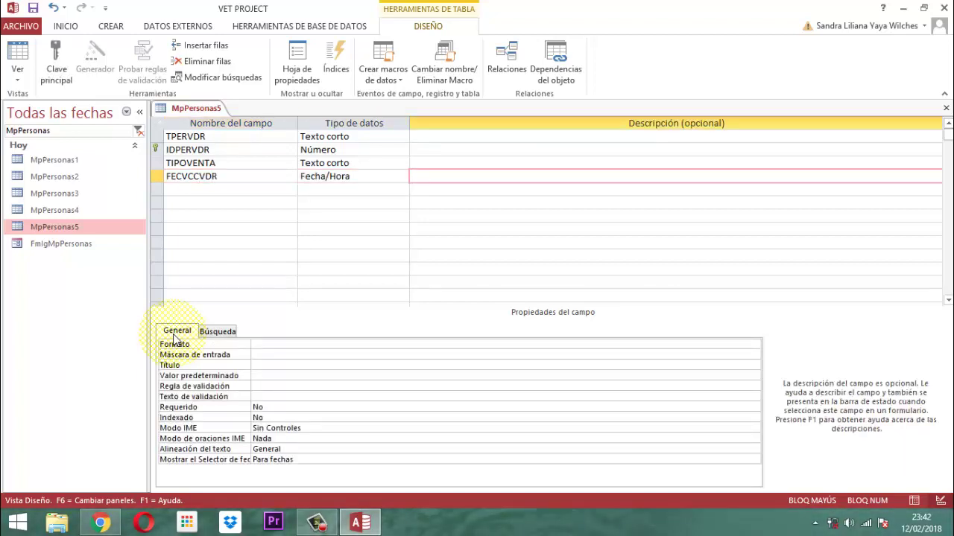
Give FECVCCVDR the Fecha corta format and the Fecha corta input mask 00/00/0000, saving the table when required
{"action": "left_click", "coordinate": [290, 345]}
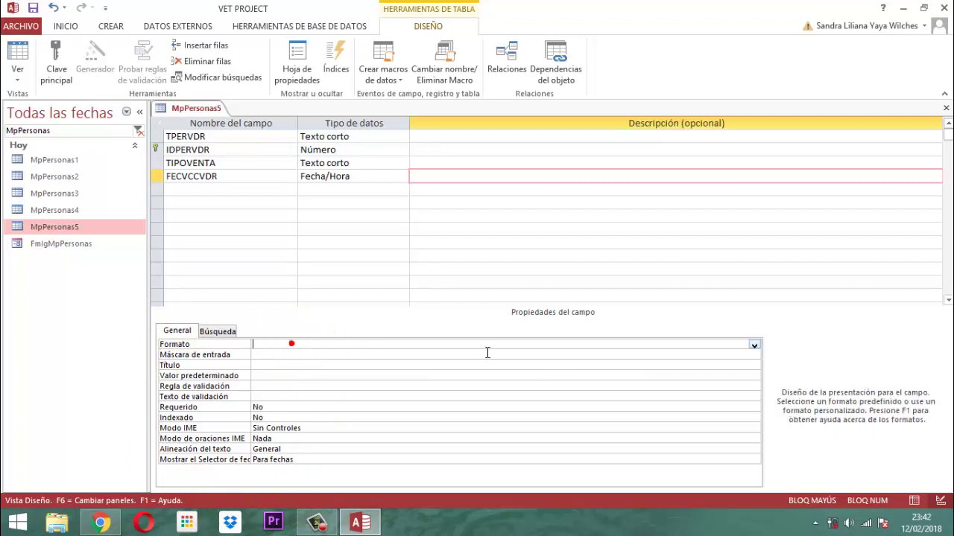
{"action": "left_click", "coordinate": [754, 345]}
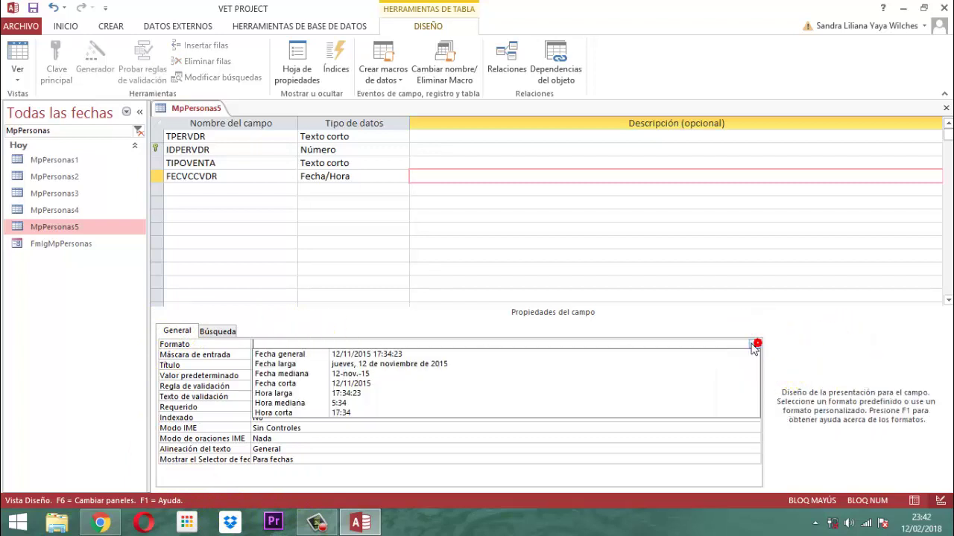
{"action": "left_click", "coordinate": [348, 384]}
{"action": "left_click", "coordinate": [330, 354]}
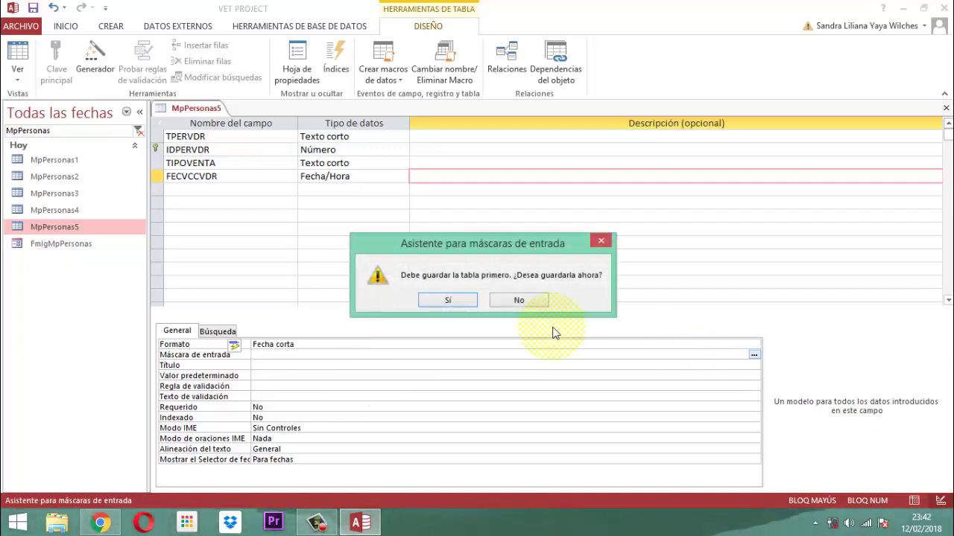
{"action": "left_click", "coordinate": [451, 301]}
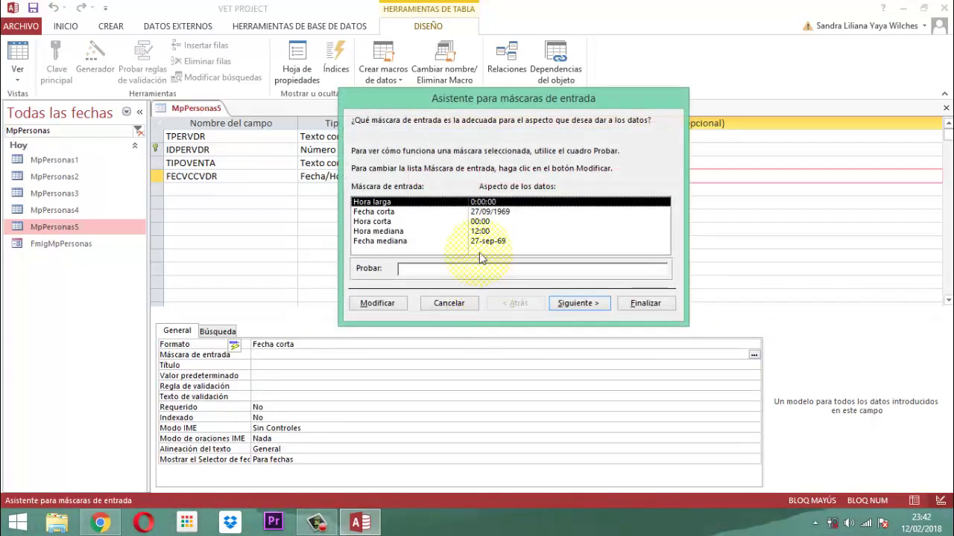
{"action": "left_click", "coordinate": [504, 212]}
{"action": "left_click", "coordinate": [570, 305]}
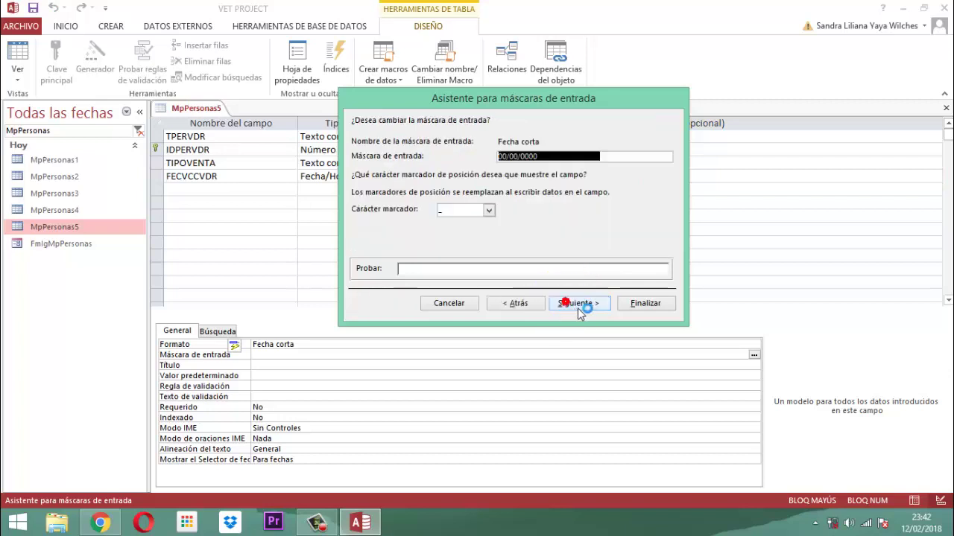
{"action": "left_click", "coordinate": [581, 308]}
{"action": "left_click", "coordinate": [641, 306]}
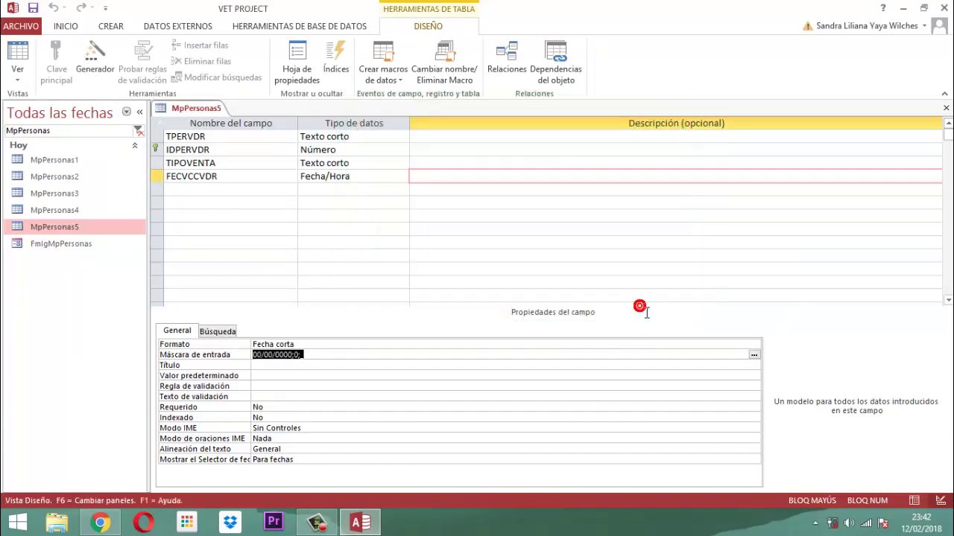
Add a VRCOMISIONPRD field of type Número below FECVCCVDR
{"action": "left_click", "coordinate": [190, 190]}
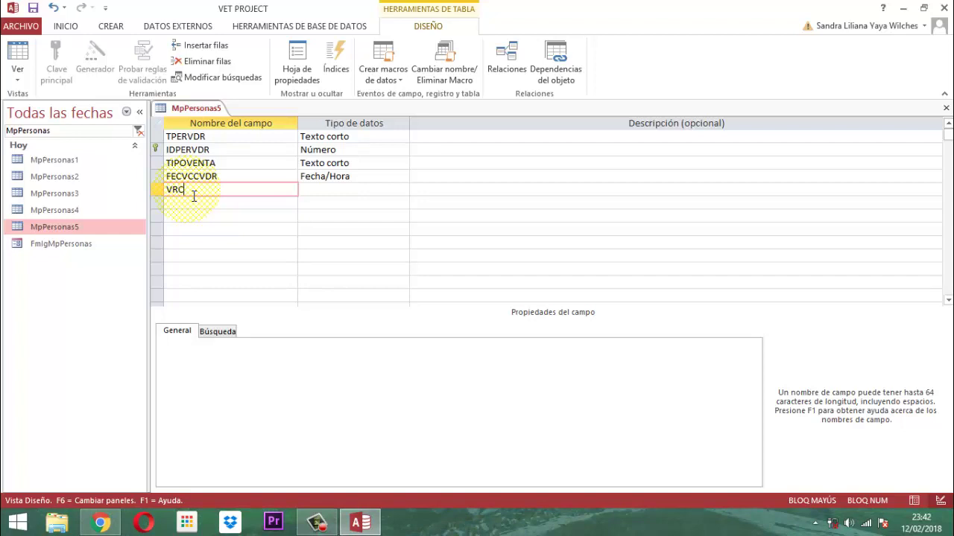
{"action": "type", "text": "OMISIONPRD"}
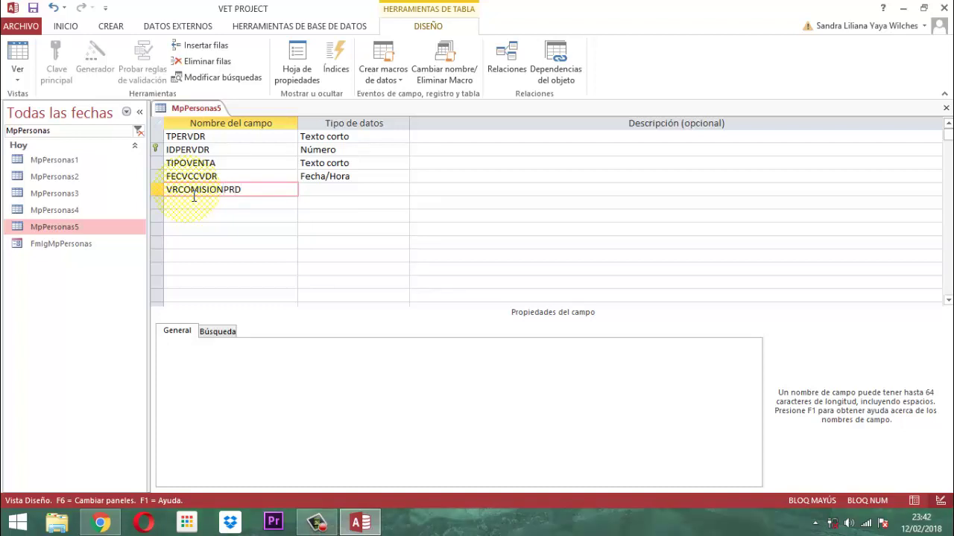
{"action": "key", "text": "Tab"}
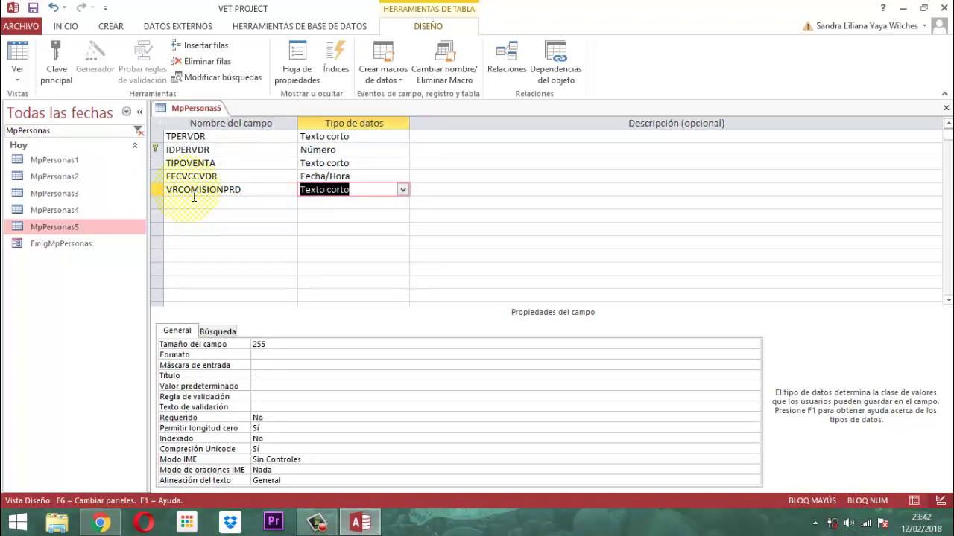
{"action": "type", "text": "n"}
{"action": "key", "text": "BackSpace"}
{"action": "key", "text": "BackSpace"}
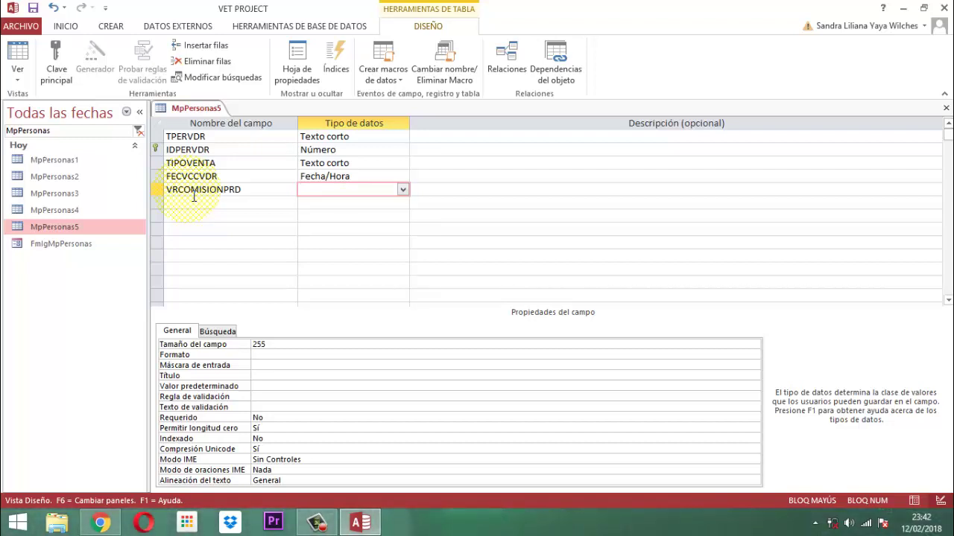
{"action": "type", "text": "d"}
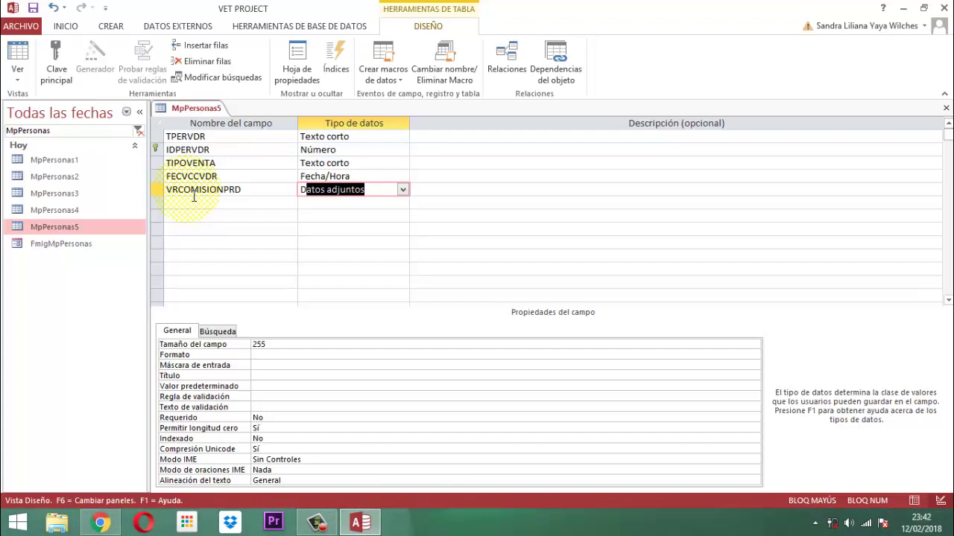
{"action": "key", "text": "BackSpace"}
{"action": "key", "text": "BackSpace"}
{"action": "type", "text": "n"}
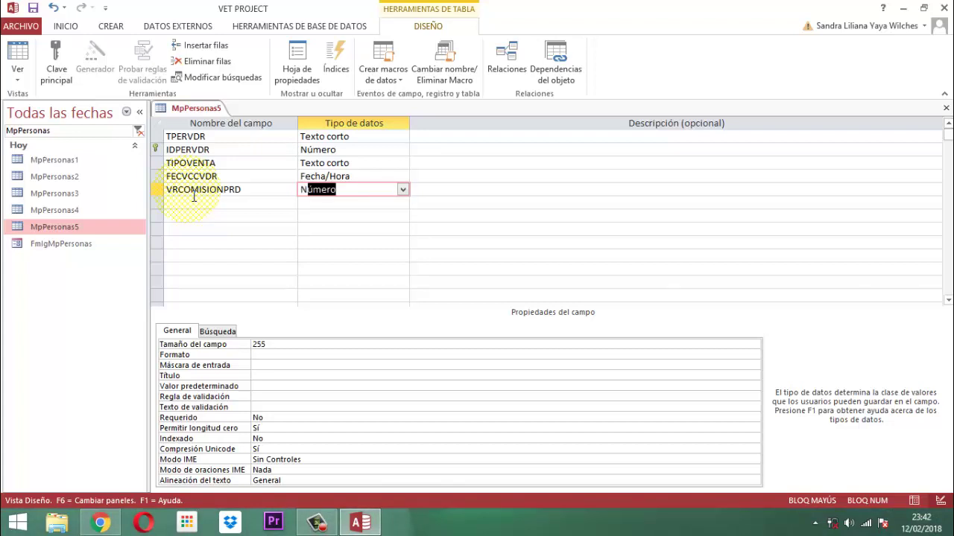
{"action": "key", "text": "Tab"}
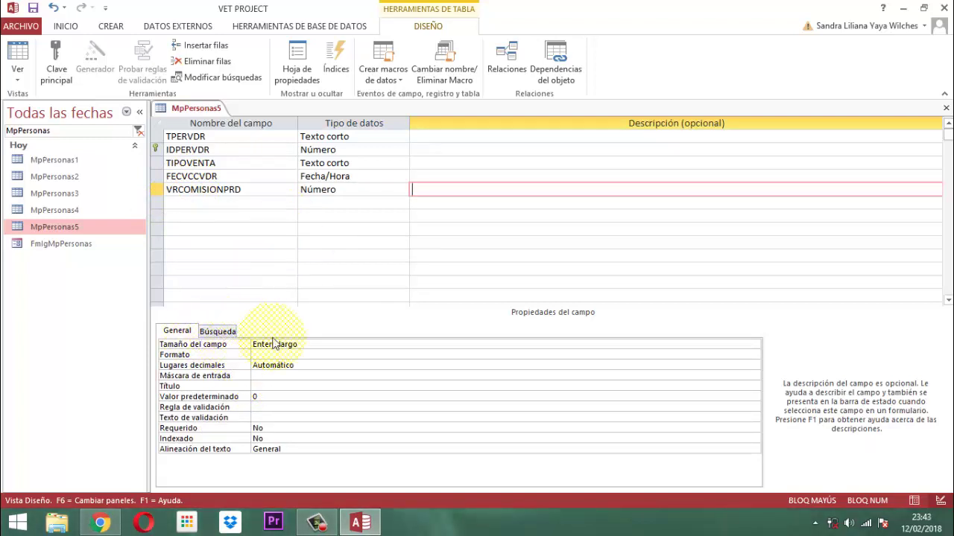
Set VRCOMISIONPRD's field size to Doble with 2 decimal places
{"action": "left_click", "coordinate": [319, 345]}
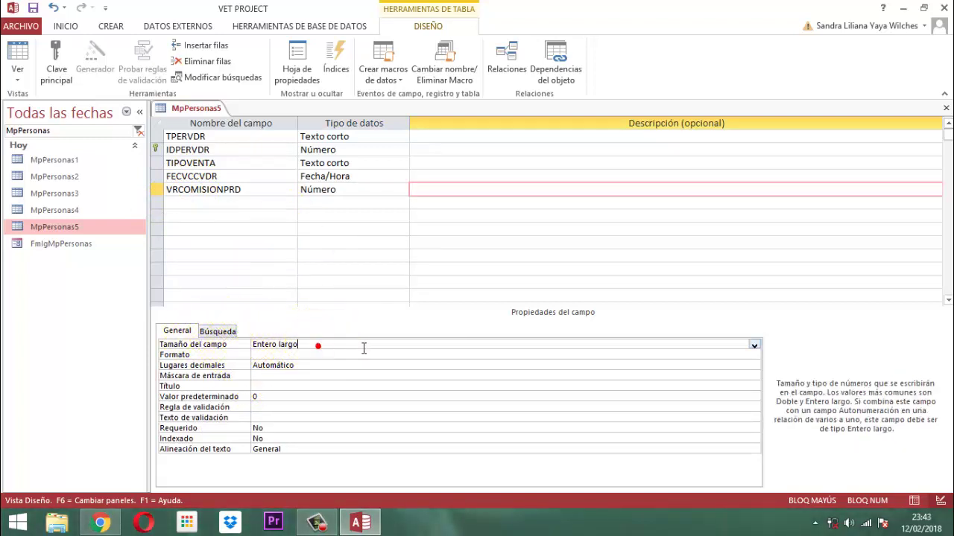
{"action": "left_click", "coordinate": [754, 345]}
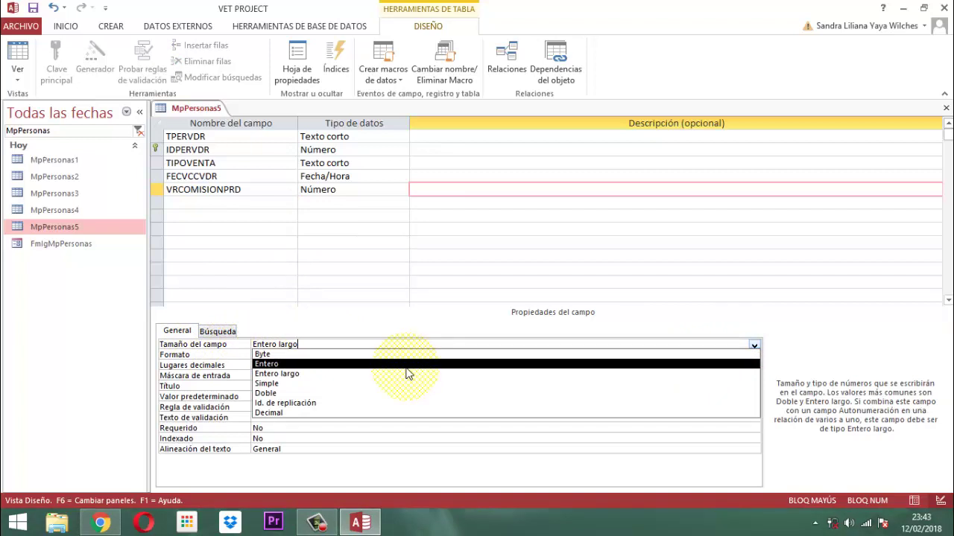
{"action": "left_click", "coordinate": [271, 392]}
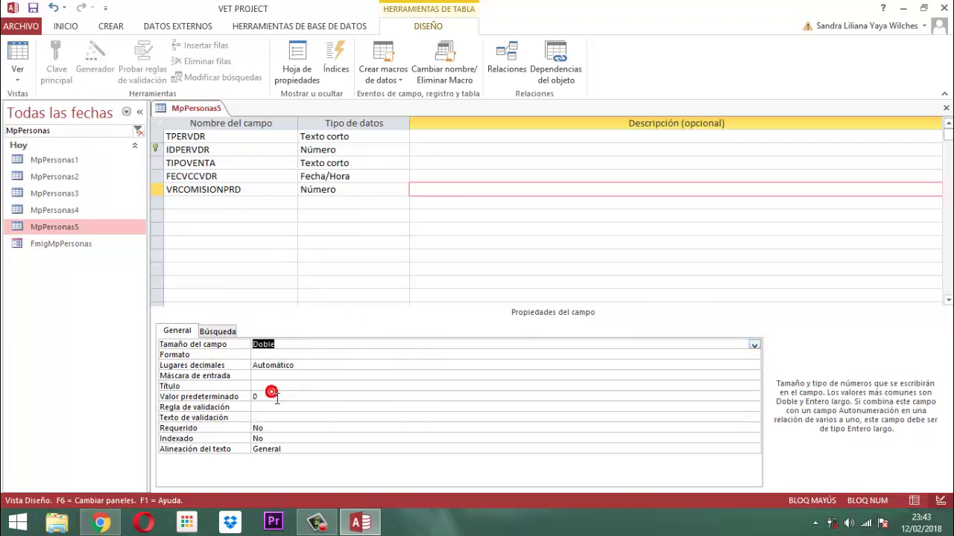
{"action": "left_click", "coordinate": [305, 365]}
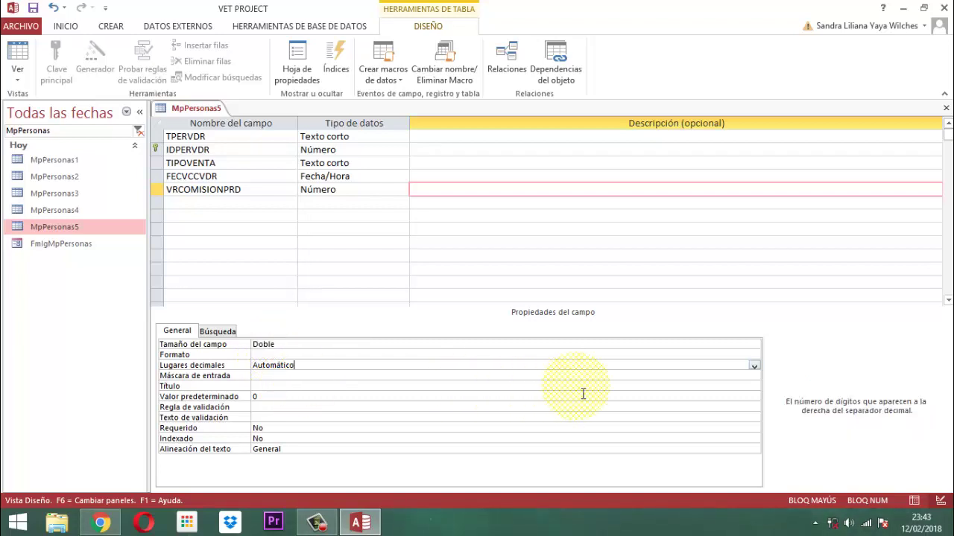
{"action": "left_click", "coordinate": [754, 365]}
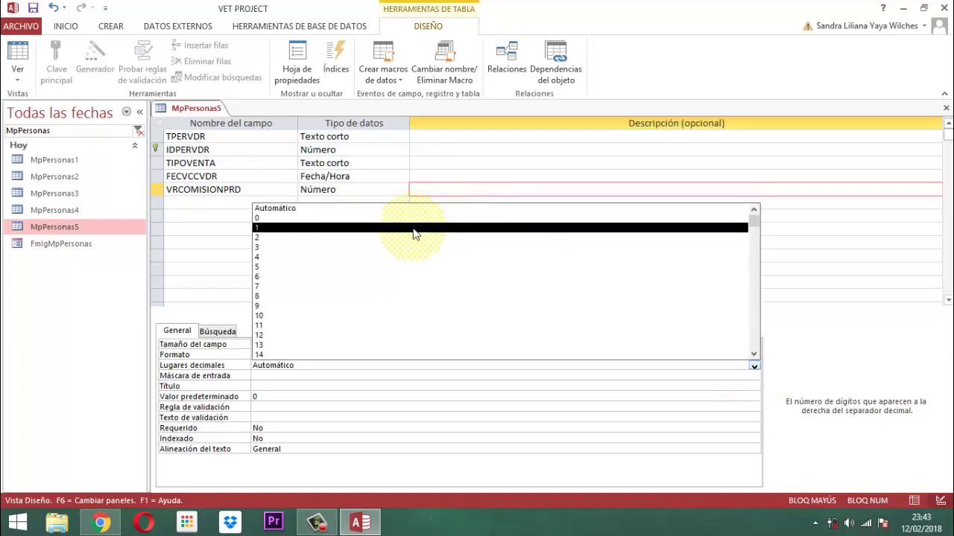
{"action": "left_click", "coordinate": [273, 238]}
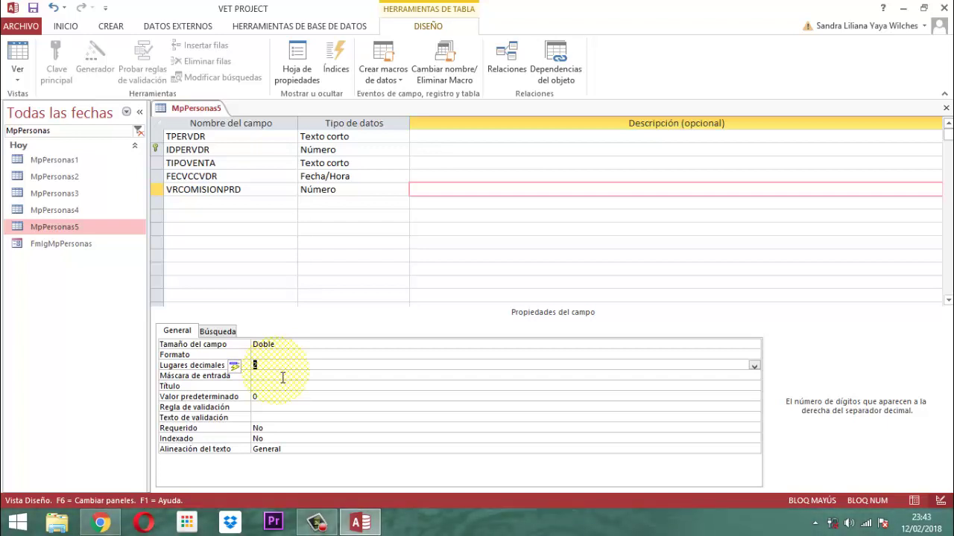
Add a VRCOMISIONSVC field of type Número below VRCOMISIONPRD
{"action": "left_click", "coordinate": [197, 209]}
{"action": "type", "text": "VR"}
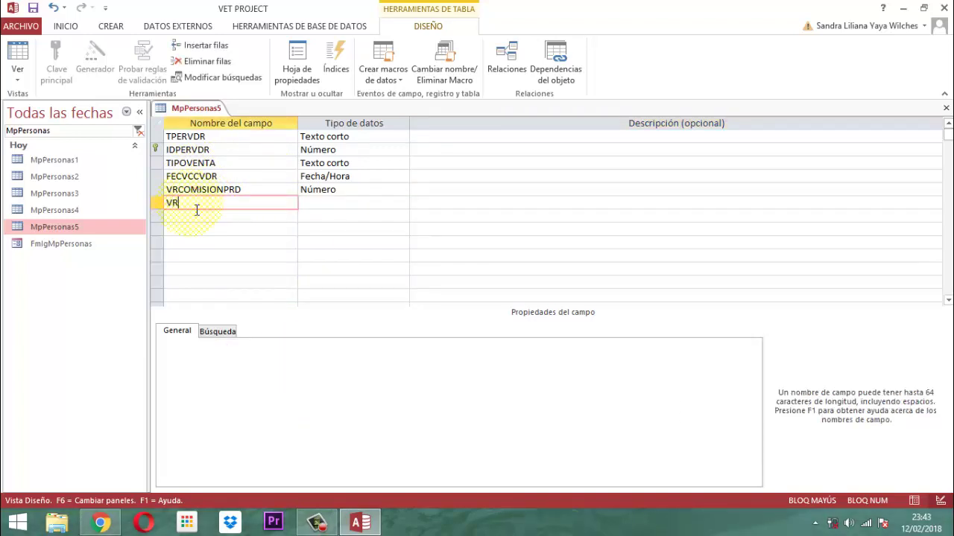
{"action": "type", "text": "COMISI"}
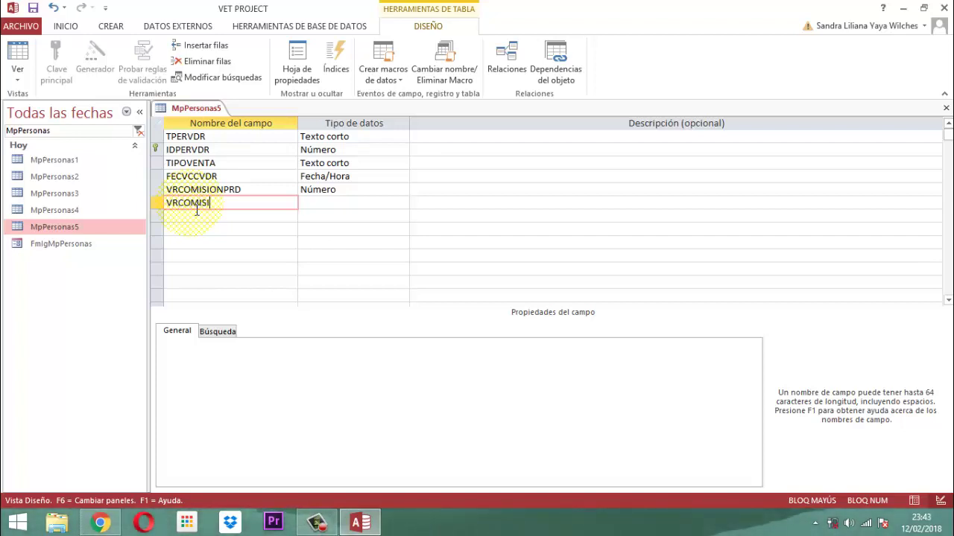
{"action": "type", "text": "ONSVC"}
{"action": "key", "text": "Tab"}
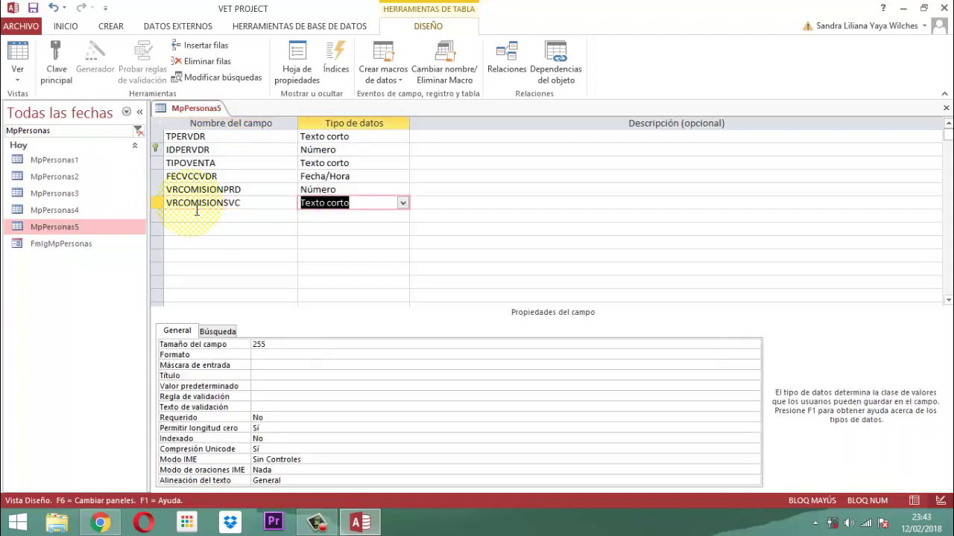
{"action": "type", "text": "n"}
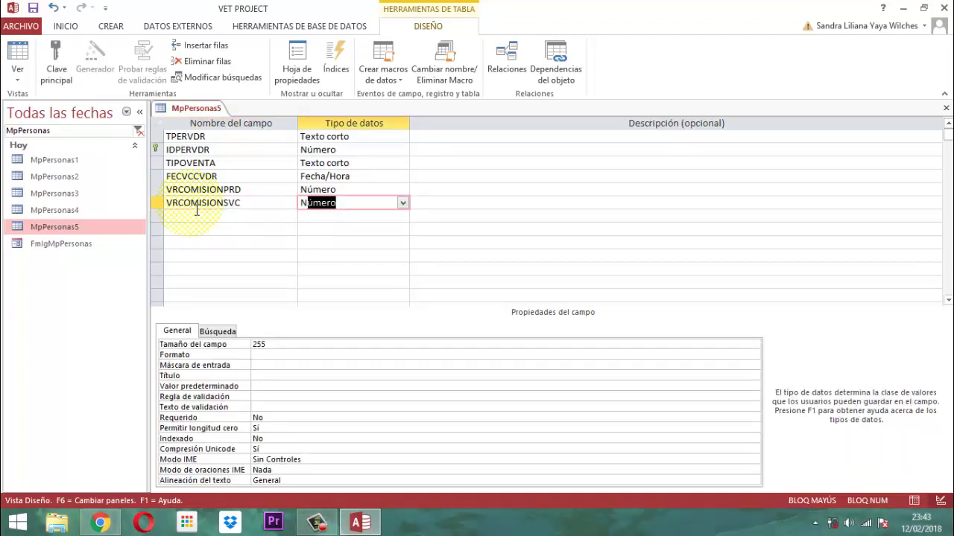
{"action": "key", "text": "Tab"}
Set VRCOMISIONSVC's field size to Doble with 2 decimal places
{"action": "left_click", "coordinate": [326, 342]}
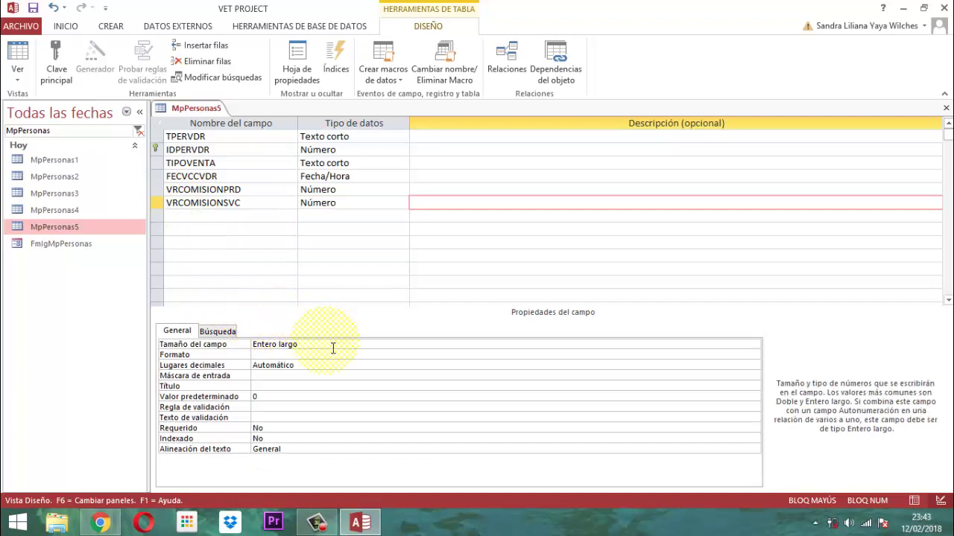
{"action": "left_click", "coordinate": [753, 345]}
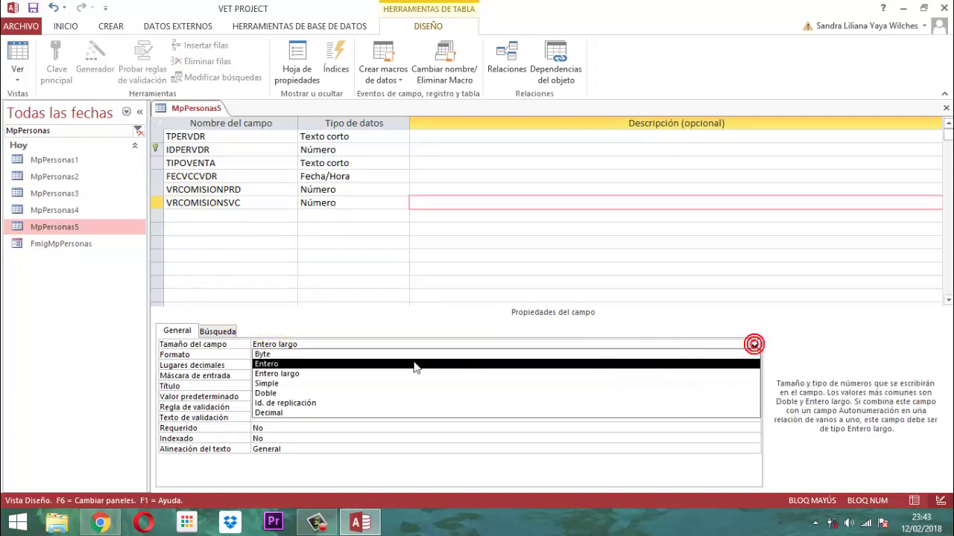
{"action": "left_click", "coordinate": [271, 392]}
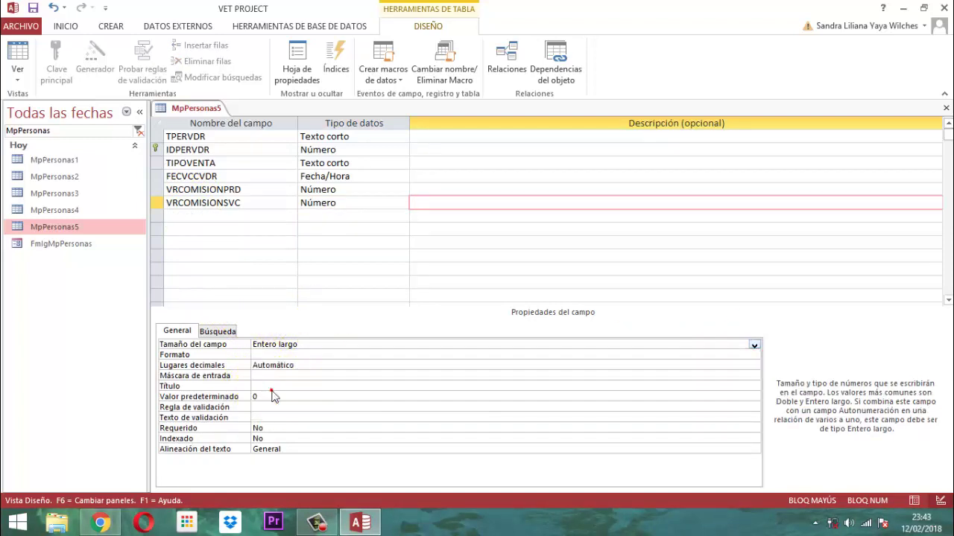
{"action": "left_click", "coordinate": [299, 364]}
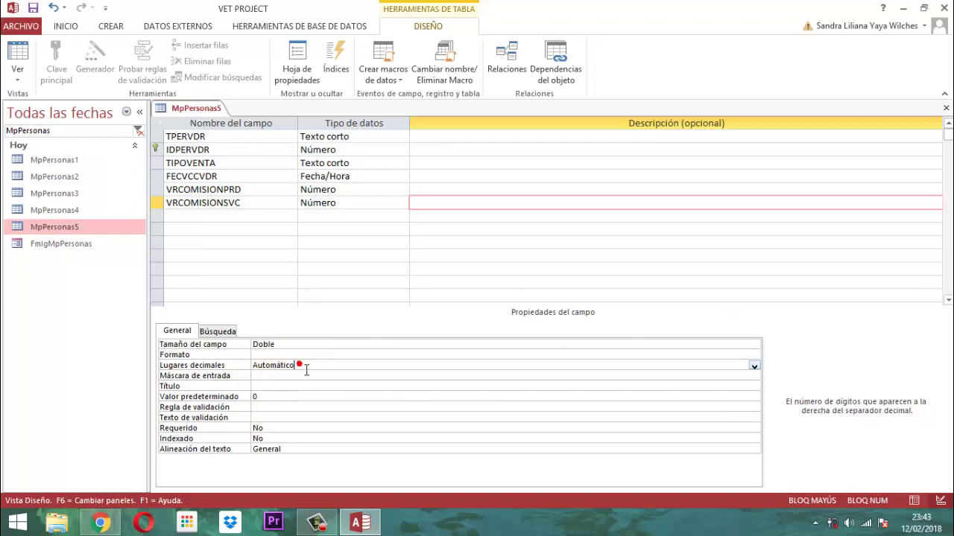
{"action": "left_click", "coordinate": [753, 367]}
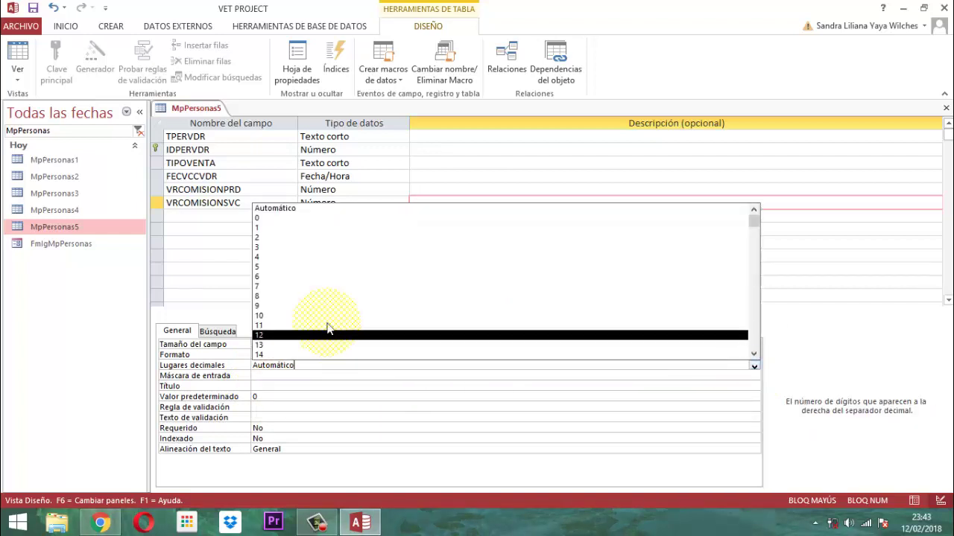
{"action": "left_click", "coordinate": [257, 237]}
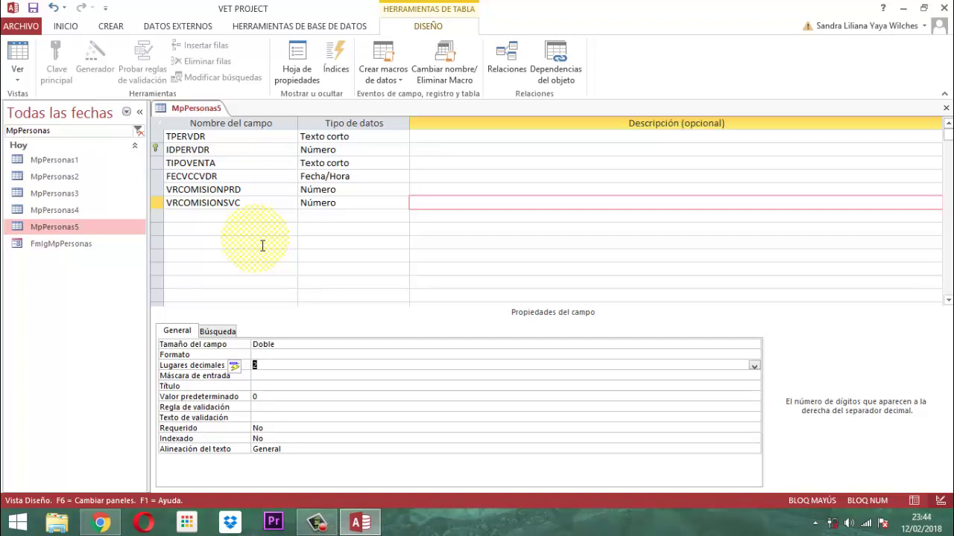
Save the MpPersonas5 table design and close the table
{"action": "right_click", "coordinate": [190, 109]}
{"action": "left_click", "coordinate": [228, 115]}
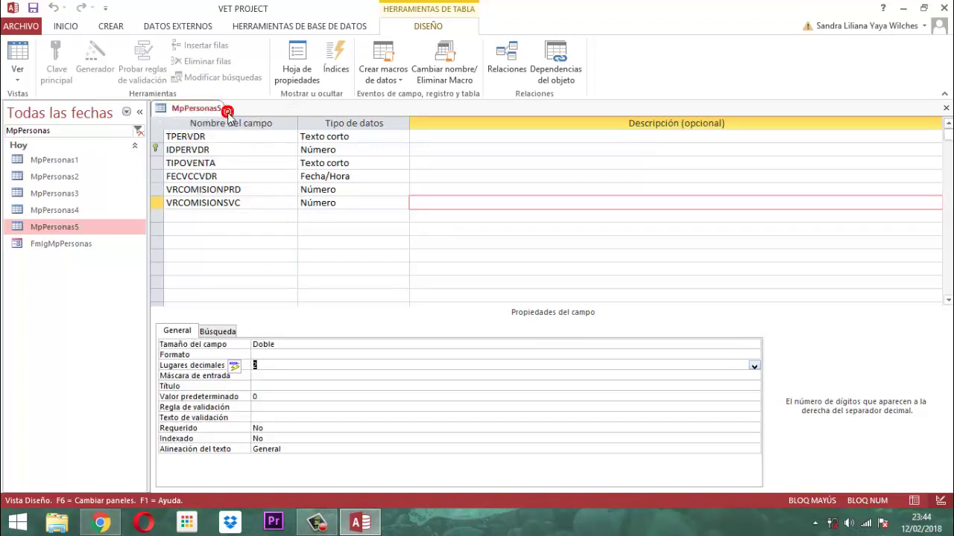
{"action": "right_click", "coordinate": [196, 109]}
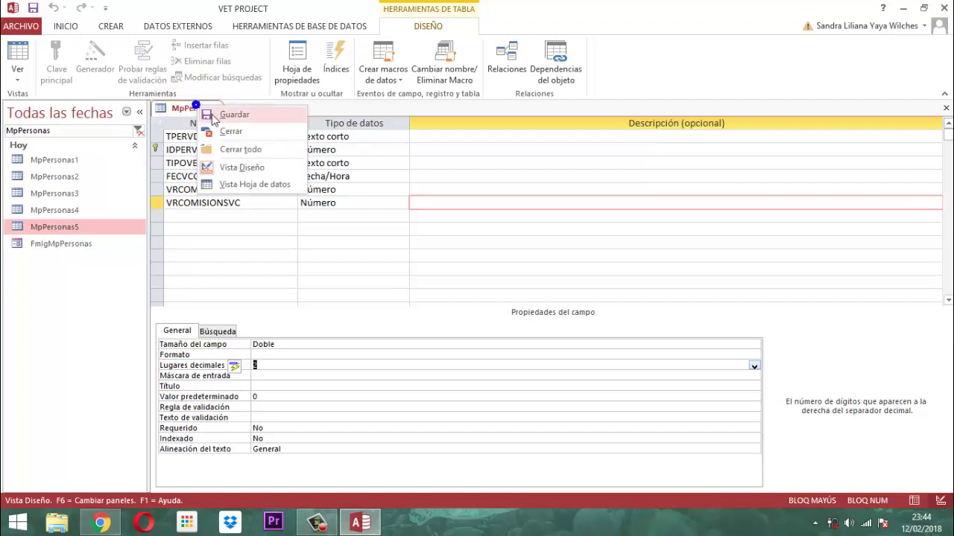
{"action": "left_click", "coordinate": [230, 132]}
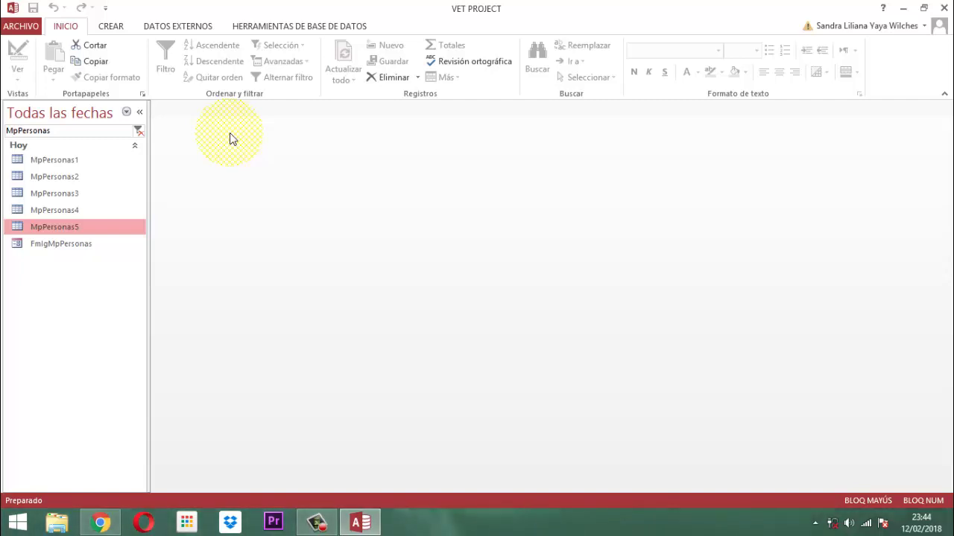
Open the database relationships view and clear its existing layout
{"action": "left_click", "coordinate": [284, 29]}
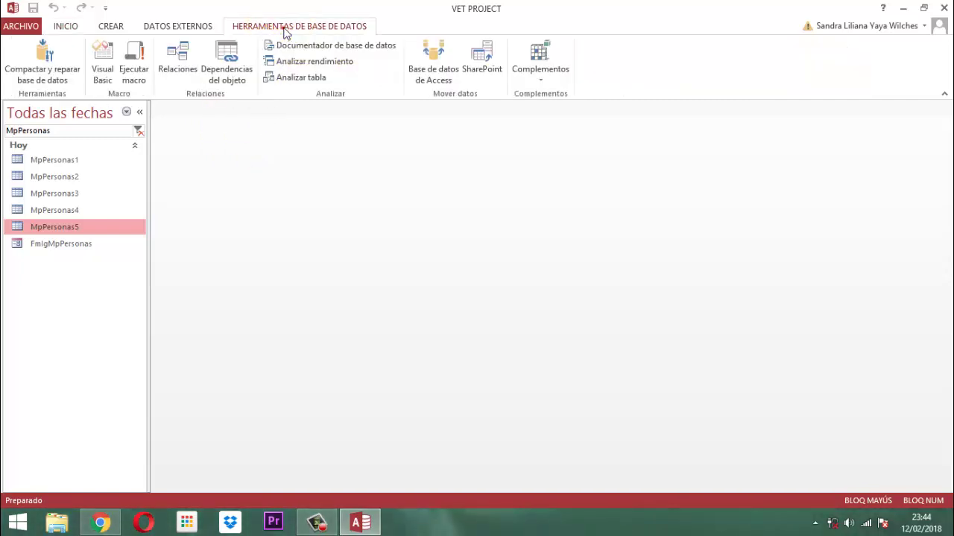
{"action": "left_click", "coordinate": [171, 60]}
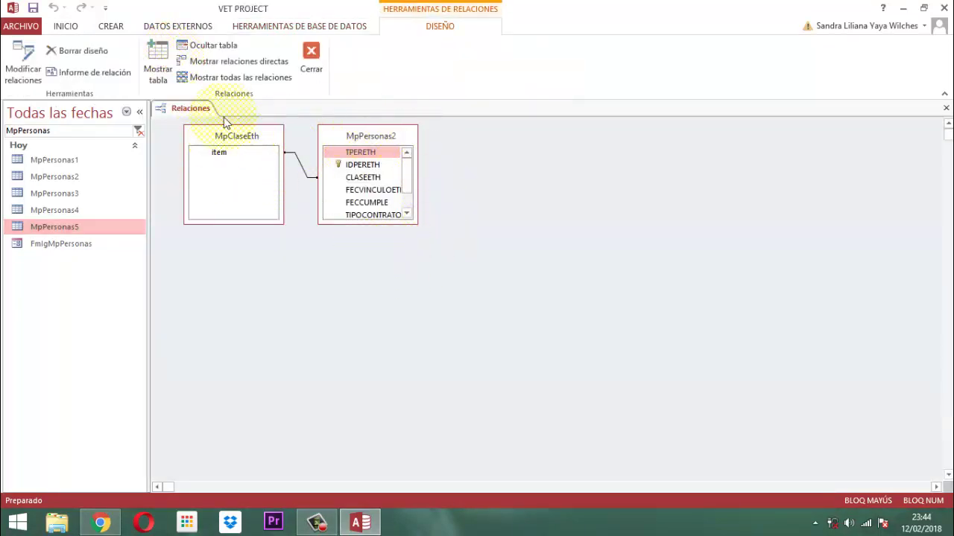
{"action": "left_click", "coordinate": [84, 53]}
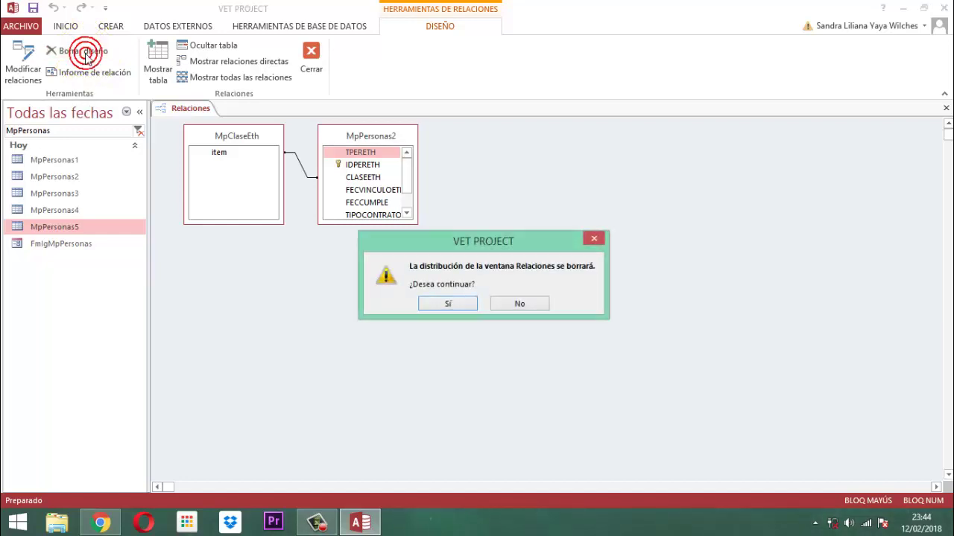
{"action": "left_click", "coordinate": [452, 307]}
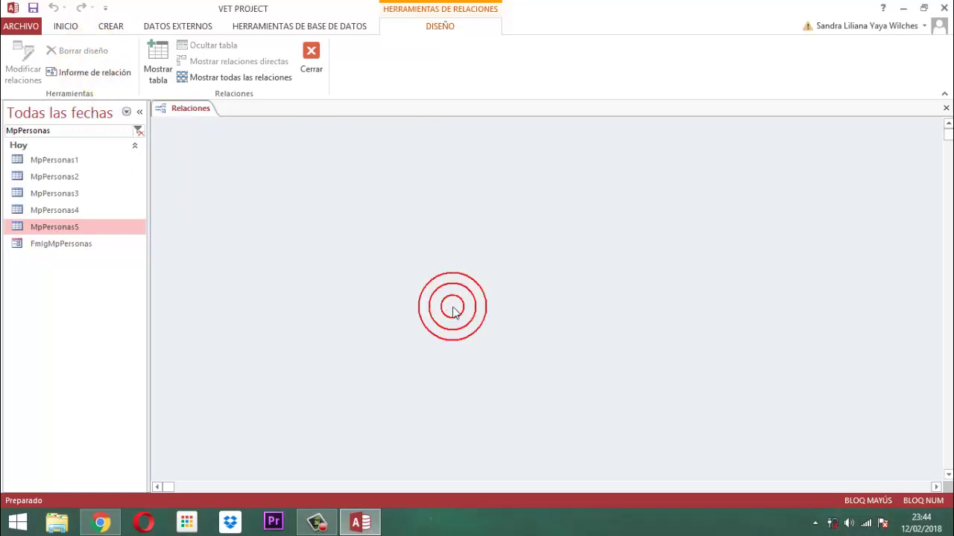
Add the tables MpPersonas1, MpPersonas2, MpPersonas3, MpPersonas4 and MpPersonas5 to the relationships layout
{"action": "right_click", "coordinate": [285, 153]}
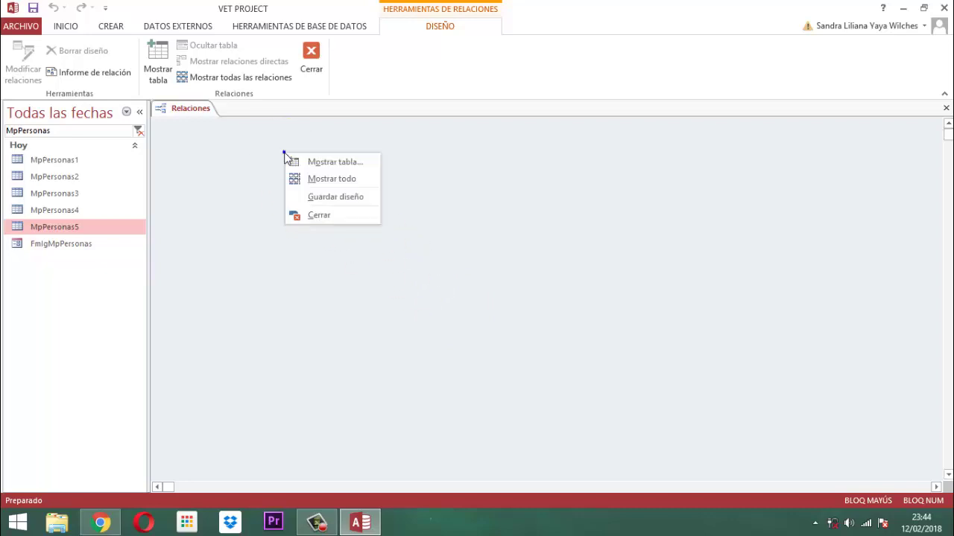
{"action": "left_click", "coordinate": [330, 162]}
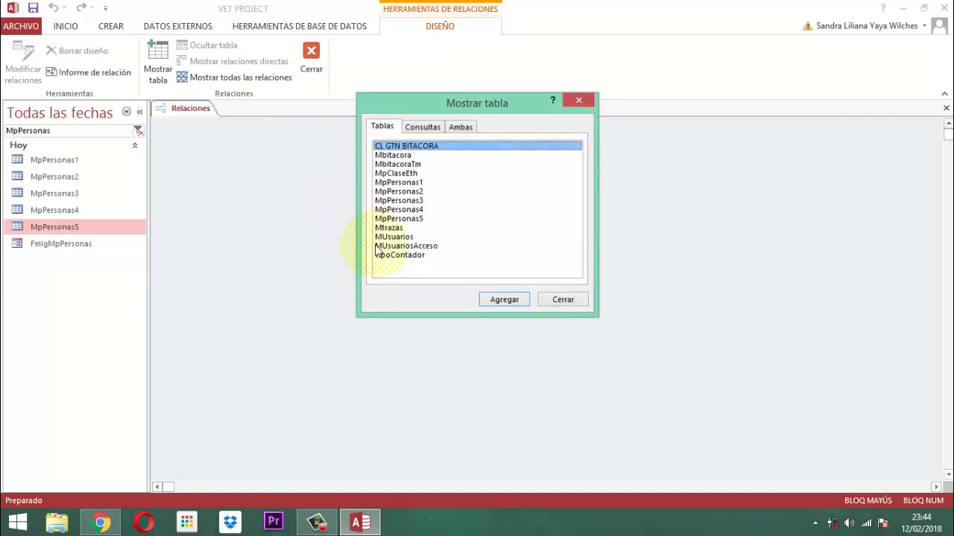
{"action": "left_click", "coordinate": [399, 183]}
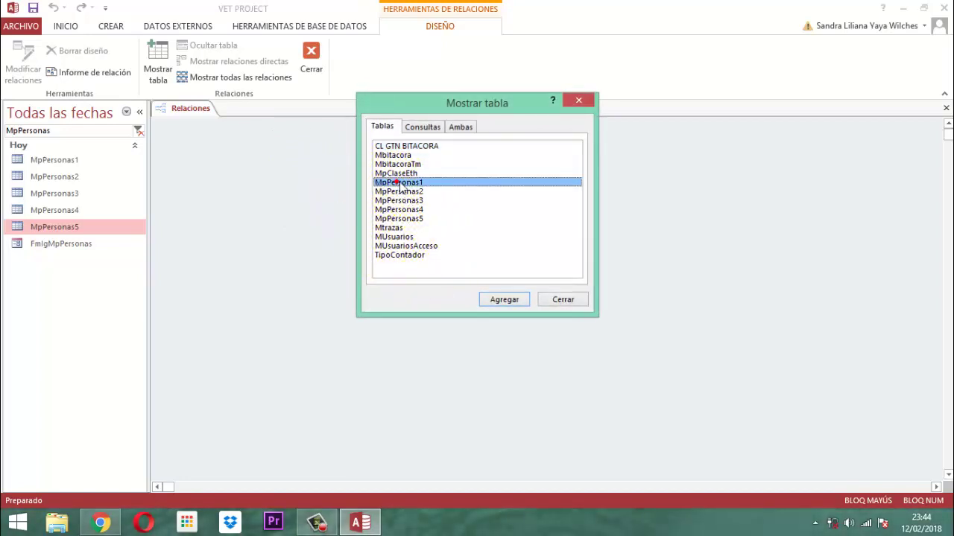
{"action": "left_click", "coordinate": [517, 301]}
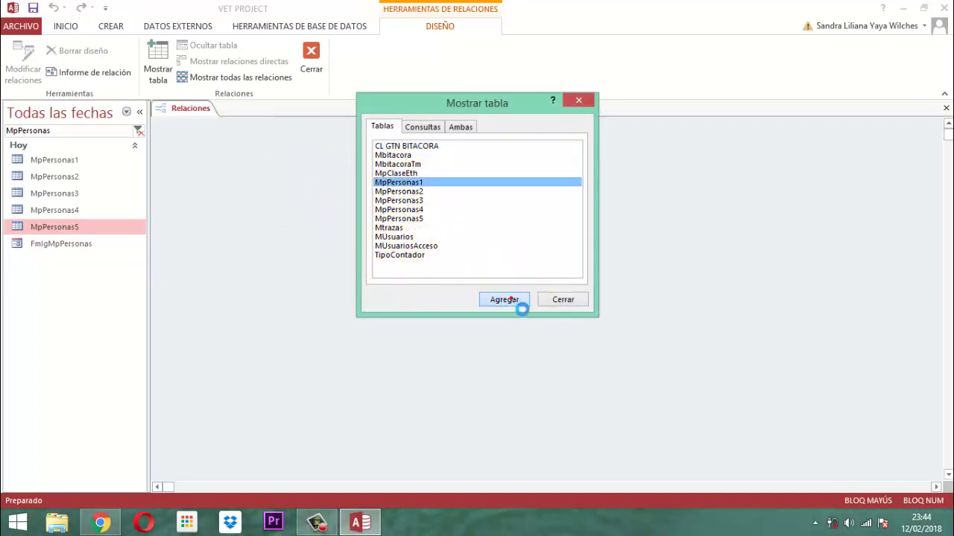
{"action": "left_click", "coordinate": [417, 191]}
{"action": "left_click", "coordinate": [512, 299]}
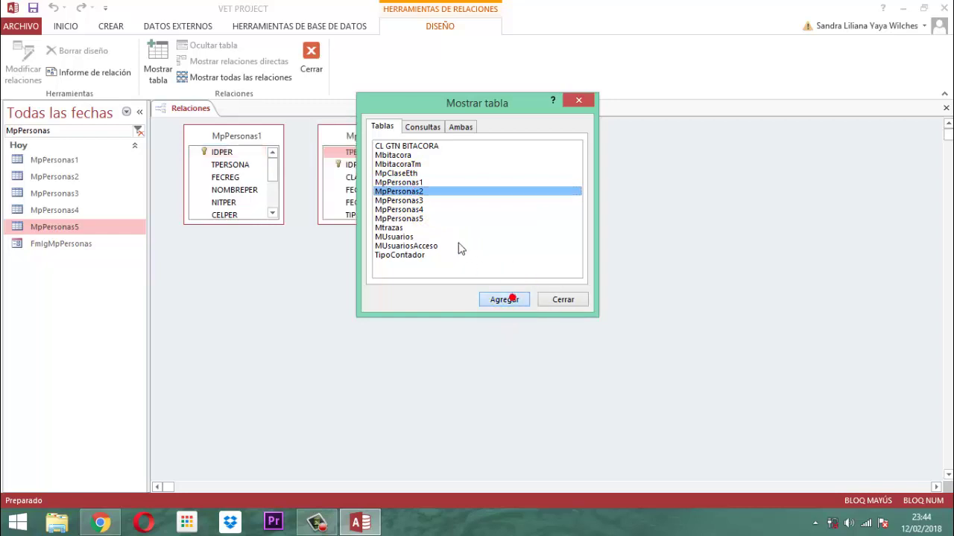
{"action": "left_click", "coordinate": [405, 200]}
{"action": "left_click", "coordinate": [509, 300]}
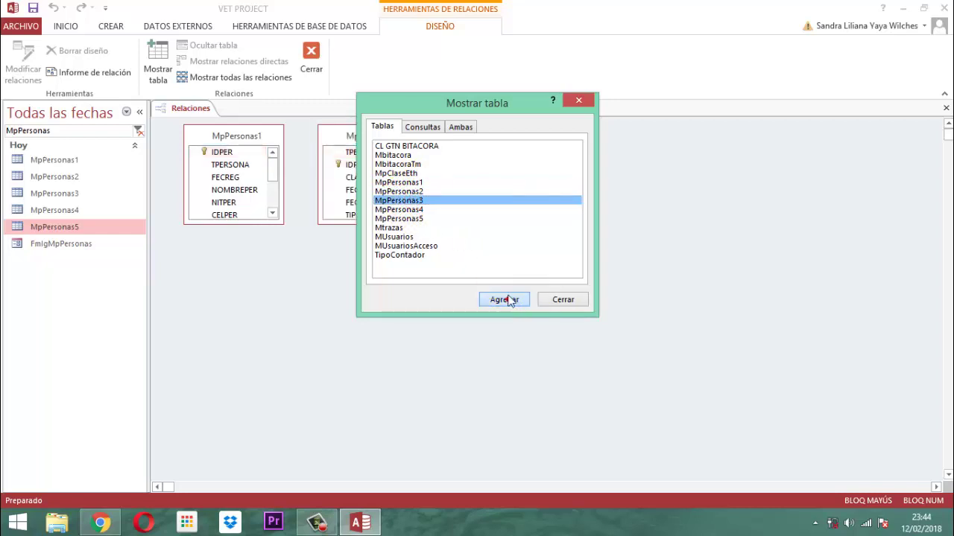
{"action": "left_click", "coordinate": [423, 211]}
{"action": "left_click", "coordinate": [501, 299]}
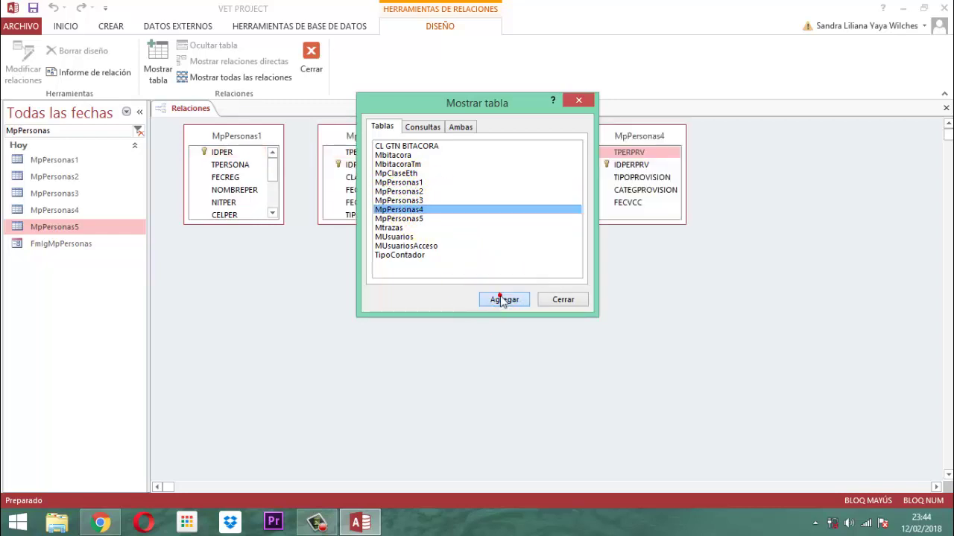
{"action": "left_click", "coordinate": [417, 219]}
{"action": "left_click", "coordinate": [516, 300]}
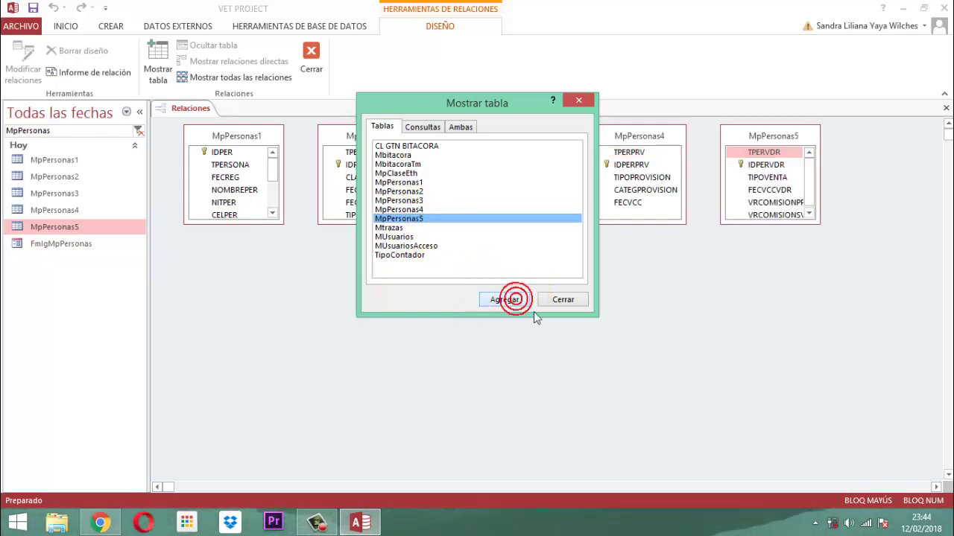
{"action": "left_click", "coordinate": [564, 300]}
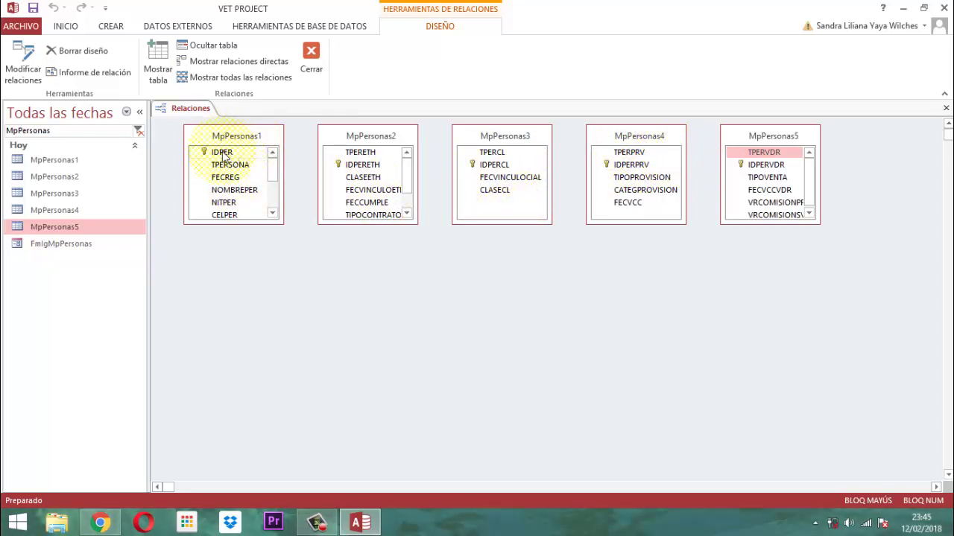
Relate IDPER of MpPersonas1 to IDPERETH of MpPersonas2, enforcing referential integrity
{"action": "left_click_drag", "start_coordinate": [225, 153], "coordinate": [353, 177]}
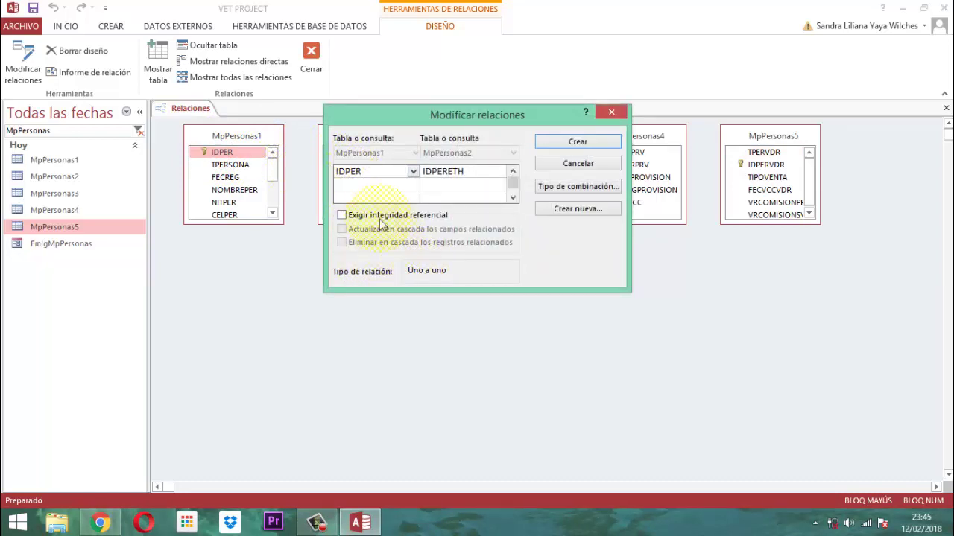
{"action": "left_click", "coordinate": [377, 215]}
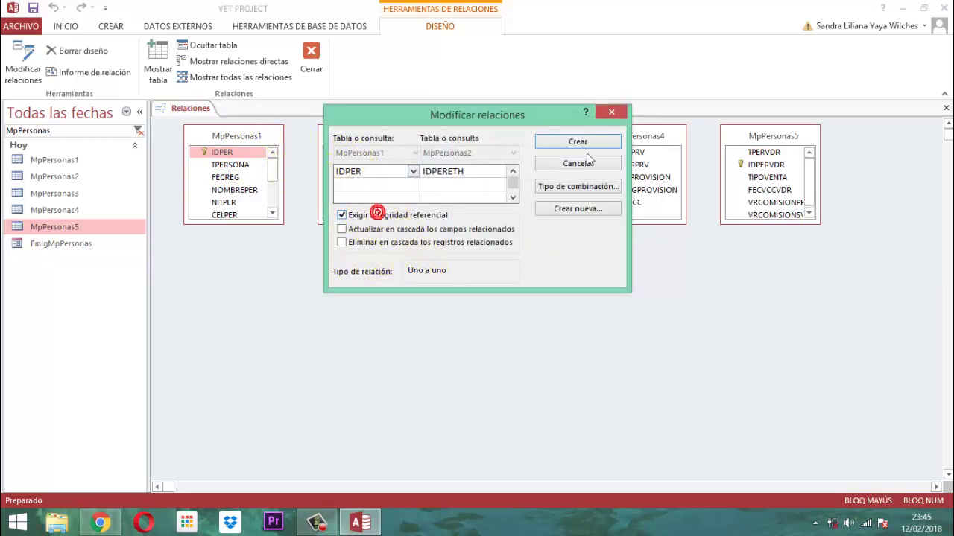
{"action": "left_click", "coordinate": [596, 142]}
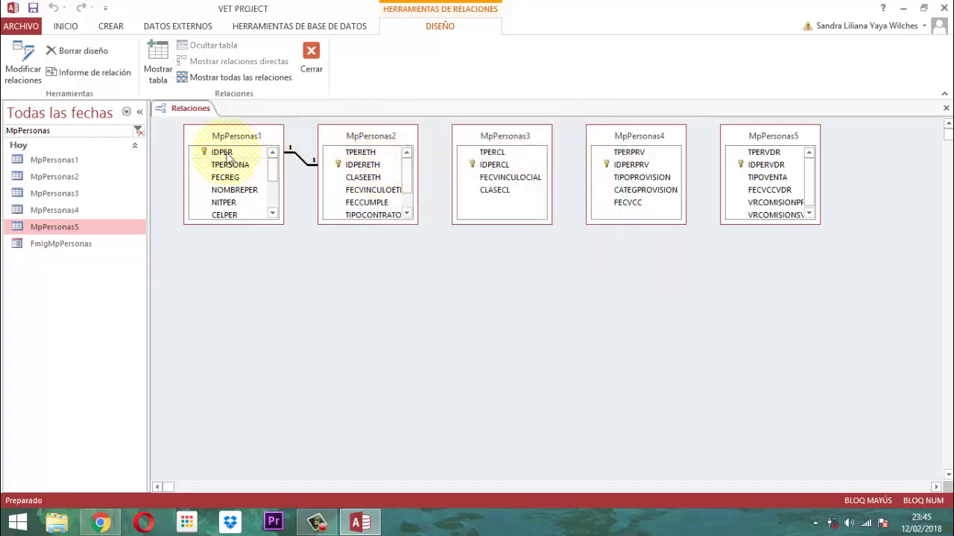
Relate IDPER of MpPersonas1 to IDPERCL of MpPersonas3, enforcing referential integrity
{"action": "left_click_drag", "start_coordinate": [222, 153], "coordinate": [498, 167]}
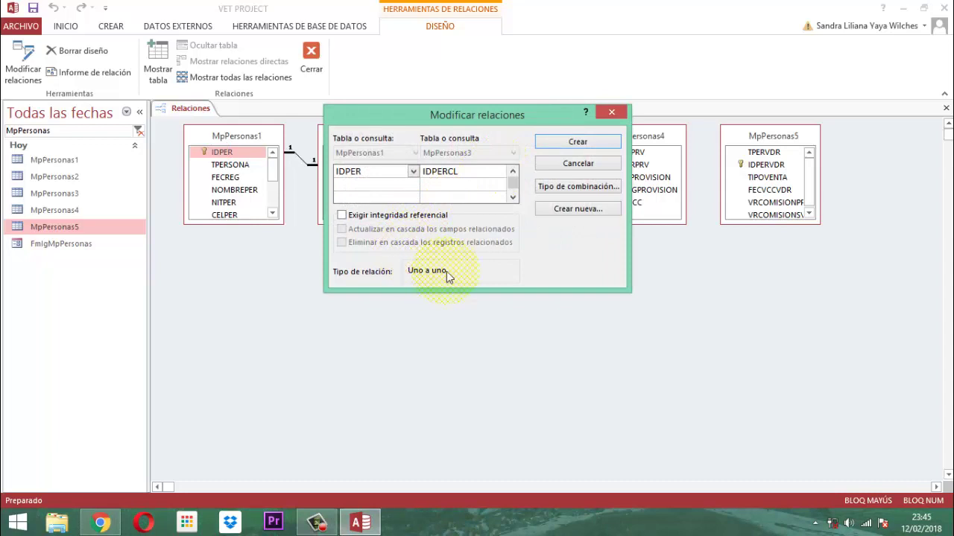
{"action": "left_click", "coordinate": [396, 214]}
{"action": "left_click", "coordinate": [573, 142]}
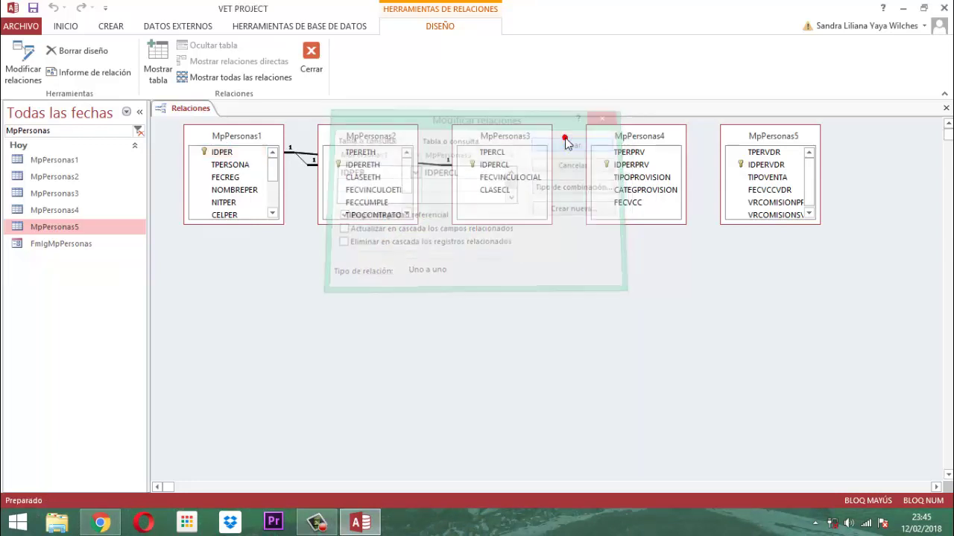
Relate IDPER of MpPersonas1 to IDPERPRV of MpPersonas4, enforcing referential integrity
{"action": "left_click_drag", "start_coordinate": [216, 152], "coordinate": [622, 167]}
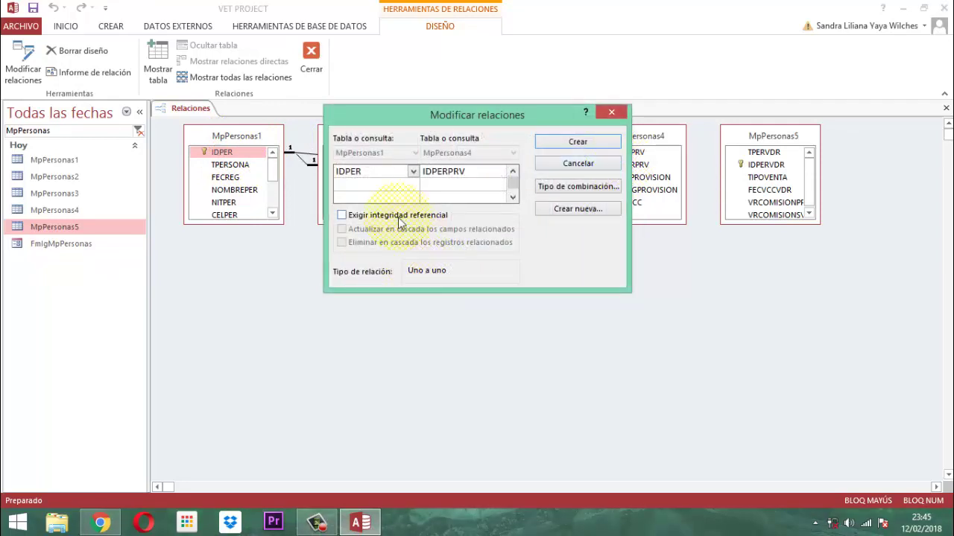
{"action": "left_click", "coordinate": [342, 214]}
{"action": "left_click", "coordinate": [593, 142]}
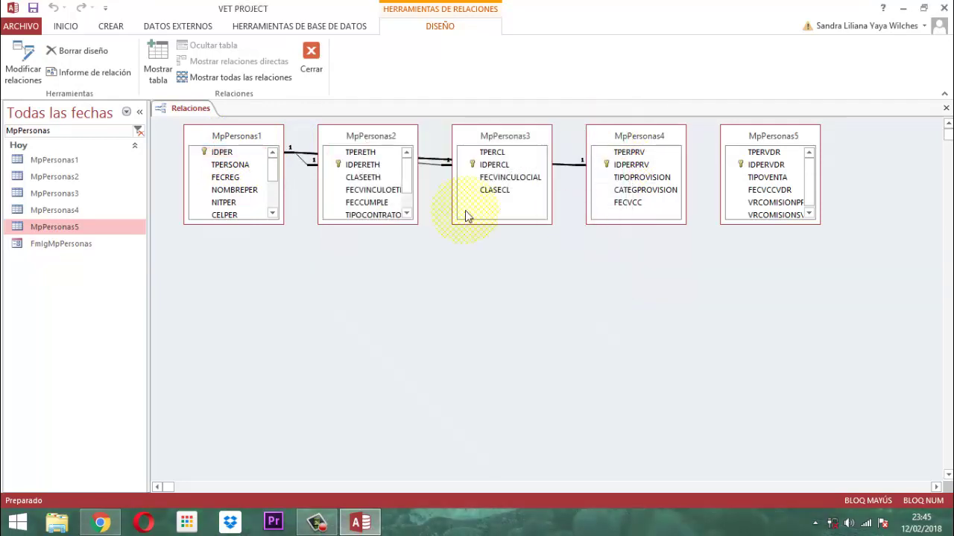
Relate IDPER of MpPersonas1 to IDPERVDR of MpPersonas5, enforcing referential integrity
{"action": "left_click_drag", "start_coordinate": [222, 154], "coordinate": [753, 175]}
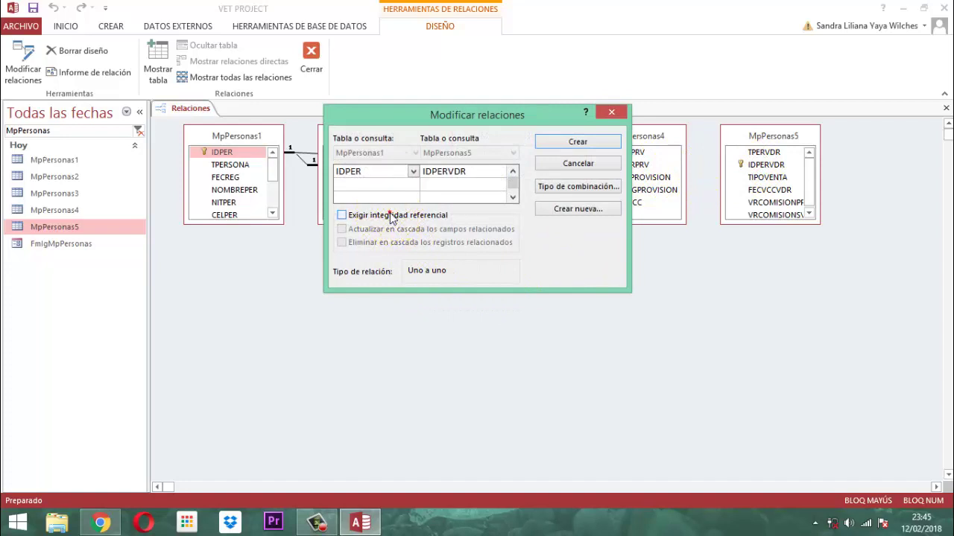
{"action": "left_click", "coordinate": [365, 215]}
{"action": "left_click", "coordinate": [575, 146]}
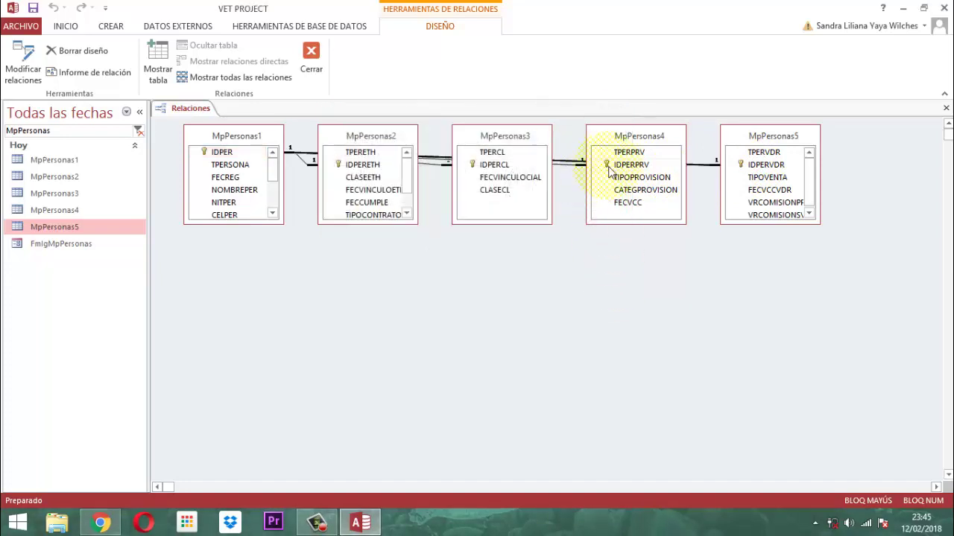
Move the MpPersonas3 and MpPersonas4 boxes below the other tables and enlarge MpPersonas2, MpPersonas1 and MpPersonas5 to show all their fields
{"action": "left_click_drag", "start_coordinate": [504, 135], "coordinate": [509, 188]}
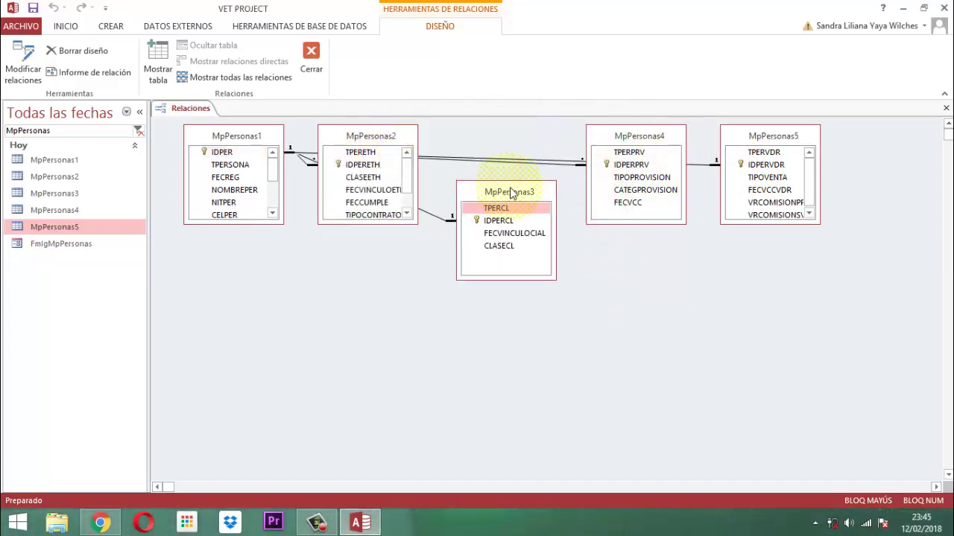
{"action": "left_click_drag", "start_coordinate": [620, 132], "coordinate": [621, 181]}
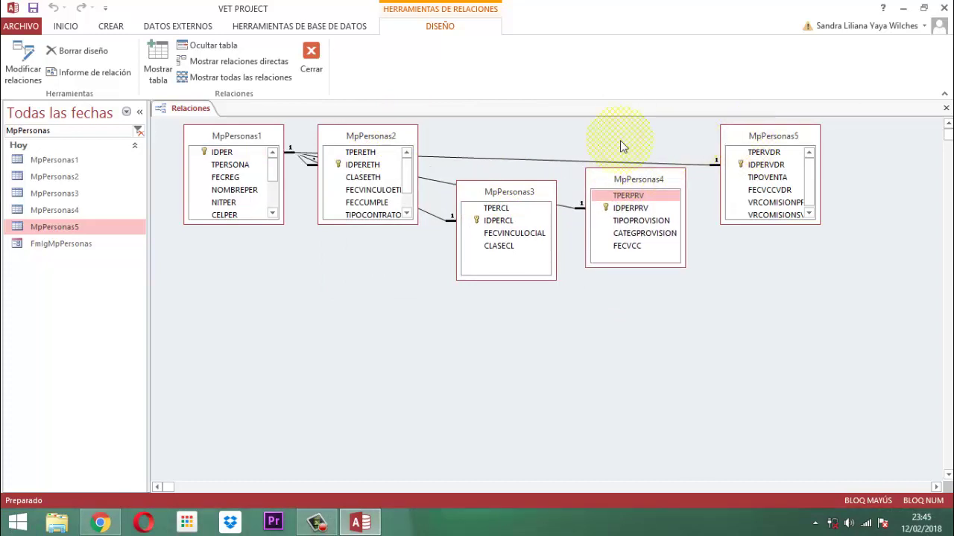
{"action": "left_click_drag", "start_coordinate": [366, 233], "coordinate": [377, 263]}
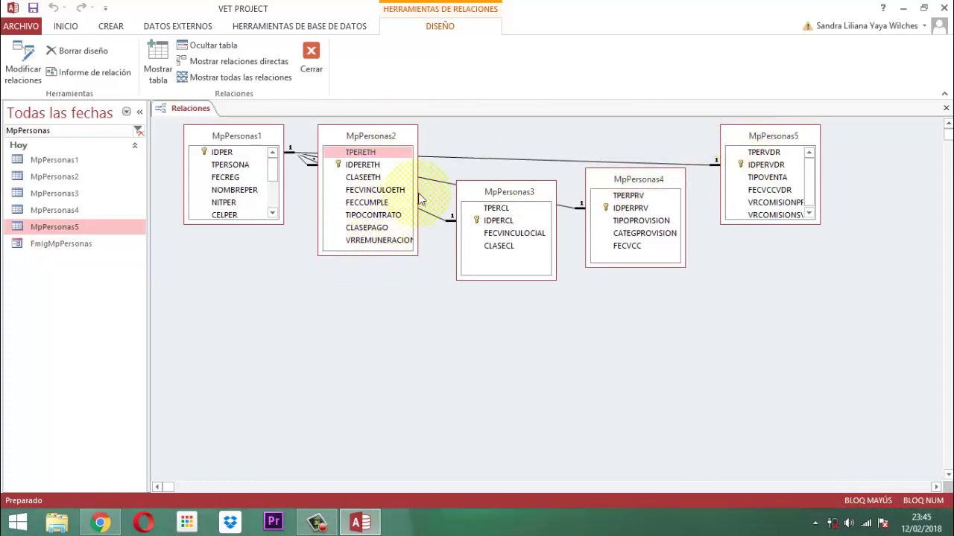
{"action": "left_click_drag", "start_coordinate": [418, 198], "coordinate": [433, 198]}
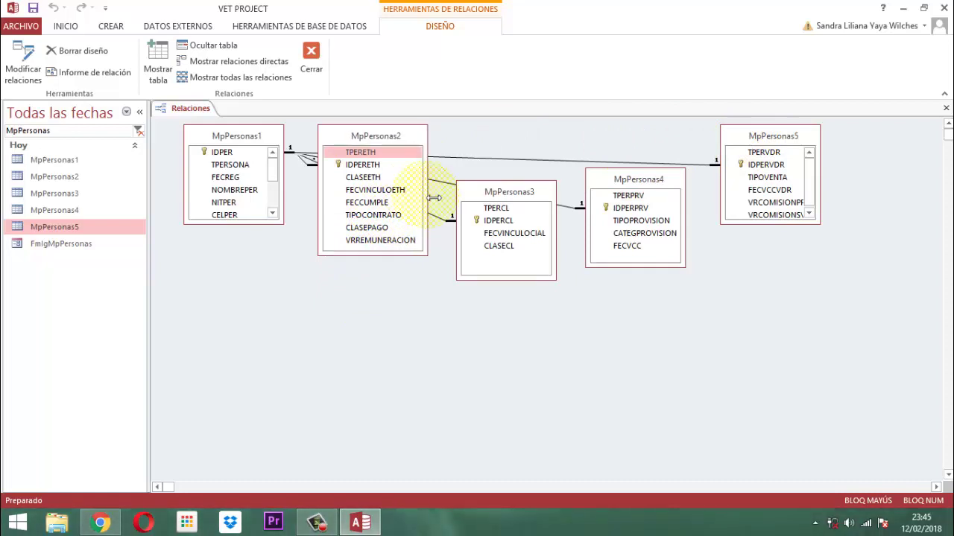
{"action": "left_click_drag", "start_coordinate": [257, 229], "coordinate": [250, 317]}
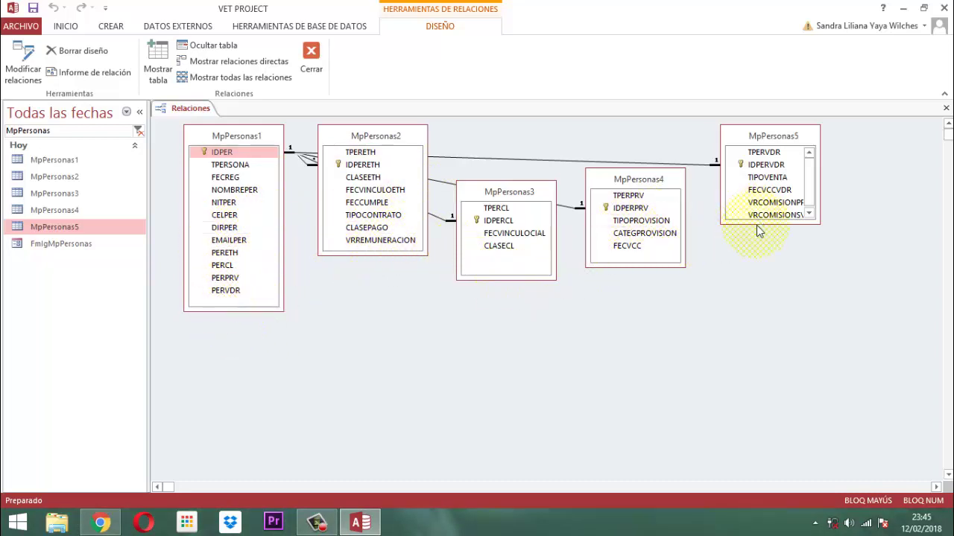
{"action": "mouse_move", "coordinate": [756, 225]}
{"action": "left_mouse_down"}
{"action": "mouse_move", "coordinate": [755, 254]}
{"action": "mouse_move", "coordinate": [756, 234]}
{"action": "left_mouse_up"}
{"action": "left_click_drag", "start_coordinate": [827, 173], "coordinate": [831, 200]}
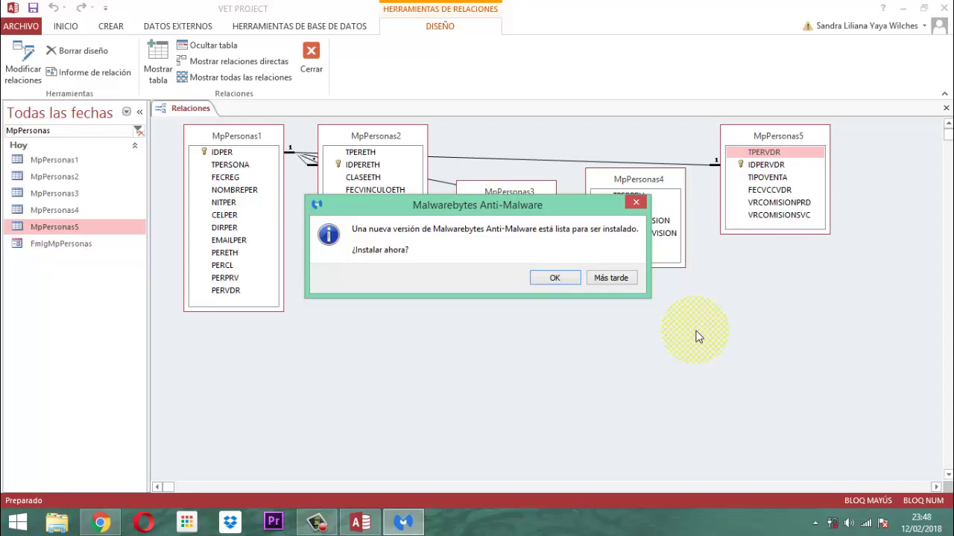
Postpone the Malwarebytes update installation, and save and close the relationships layout
{"action": "left_click", "coordinate": [606, 277]}
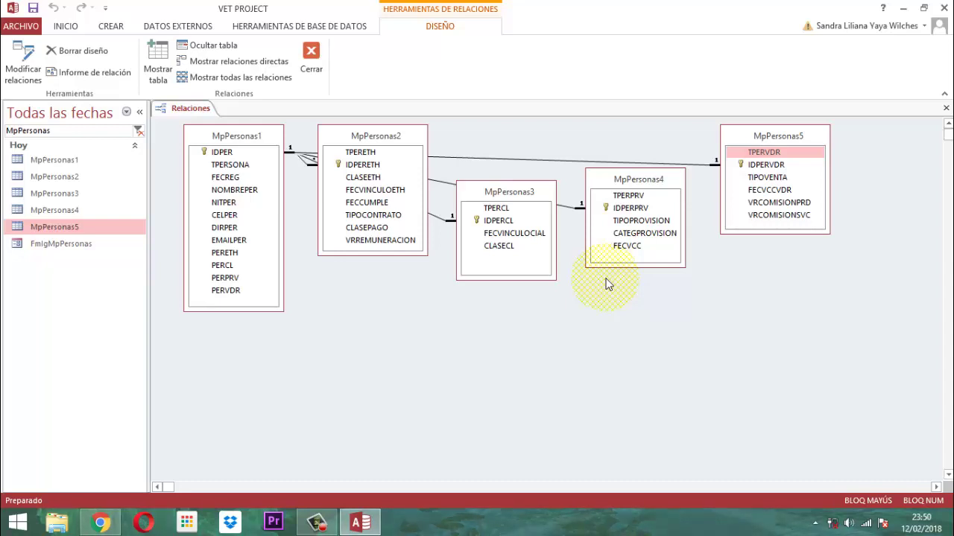
{"action": "right_click", "coordinate": [184, 111]}
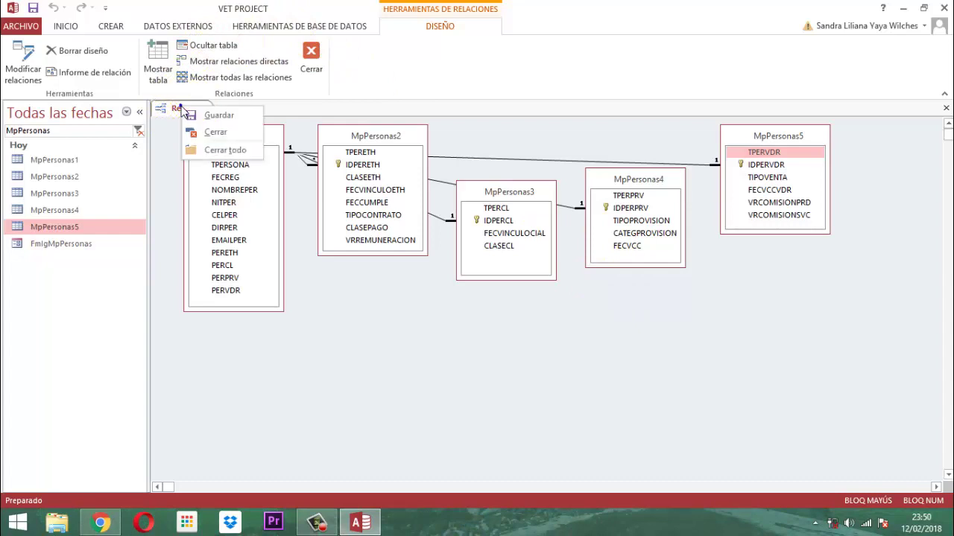
{"action": "left_click", "coordinate": [224, 110]}
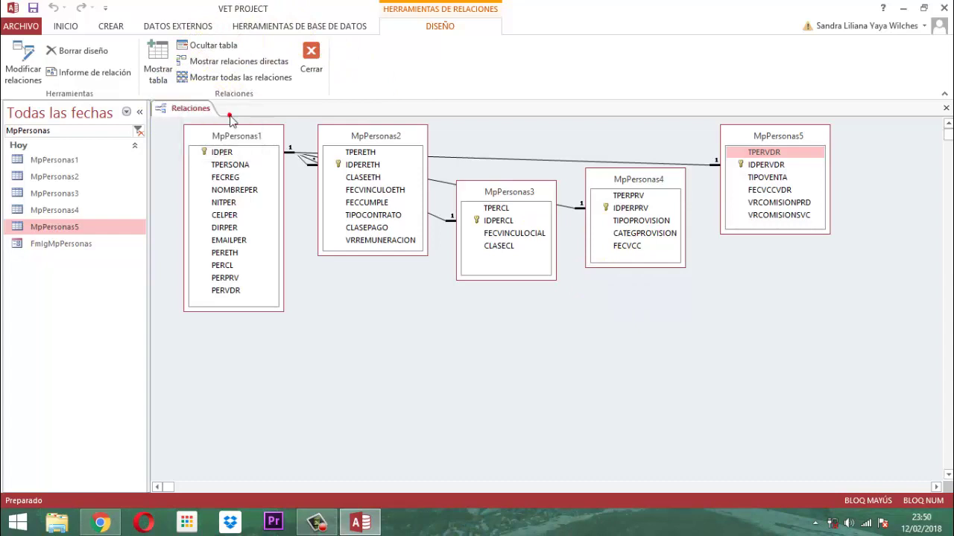
{"action": "right_click", "coordinate": [177, 106]}
{"action": "left_click", "coordinate": [212, 132]}
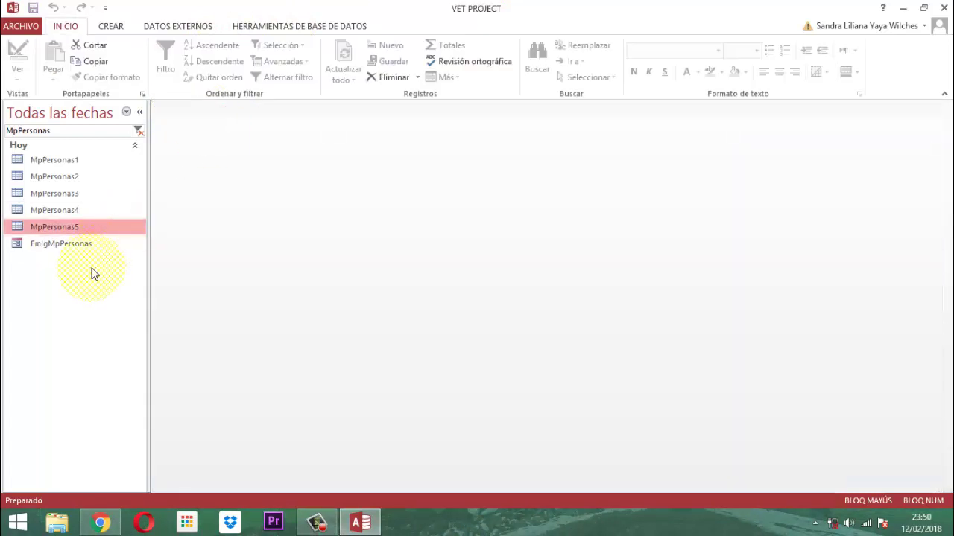
Open the MpPersonas3 table in design view and add a short text field named ZONA
{"action": "right_click", "coordinate": [59, 194]}
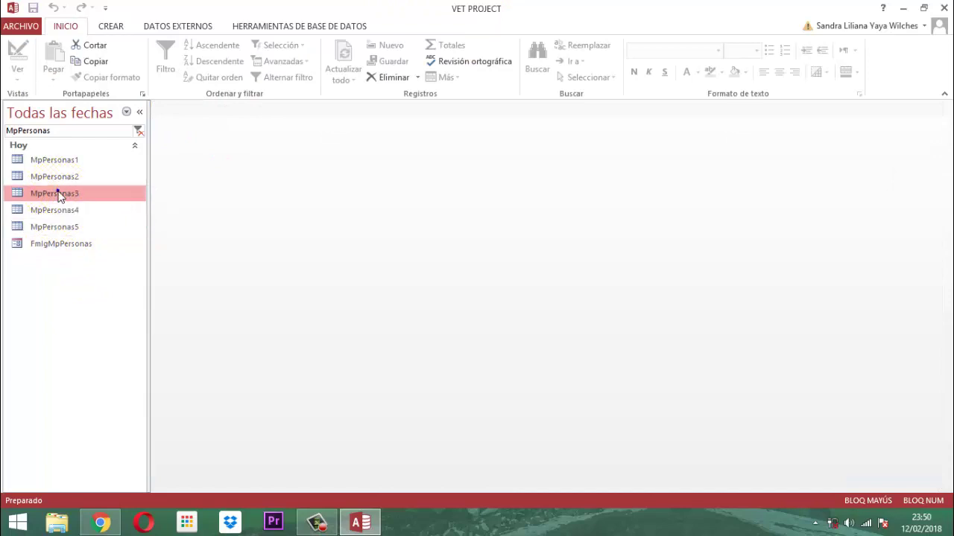
{"action": "left_click", "coordinate": [97, 217]}
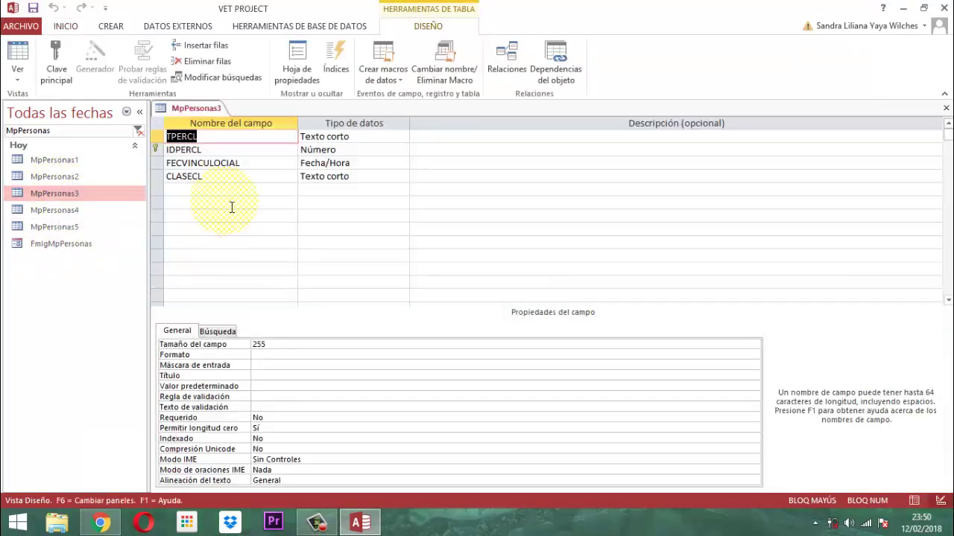
{"action": "left_click", "coordinate": [189, 192]}
{"action": "type", "text": "ZONA"}
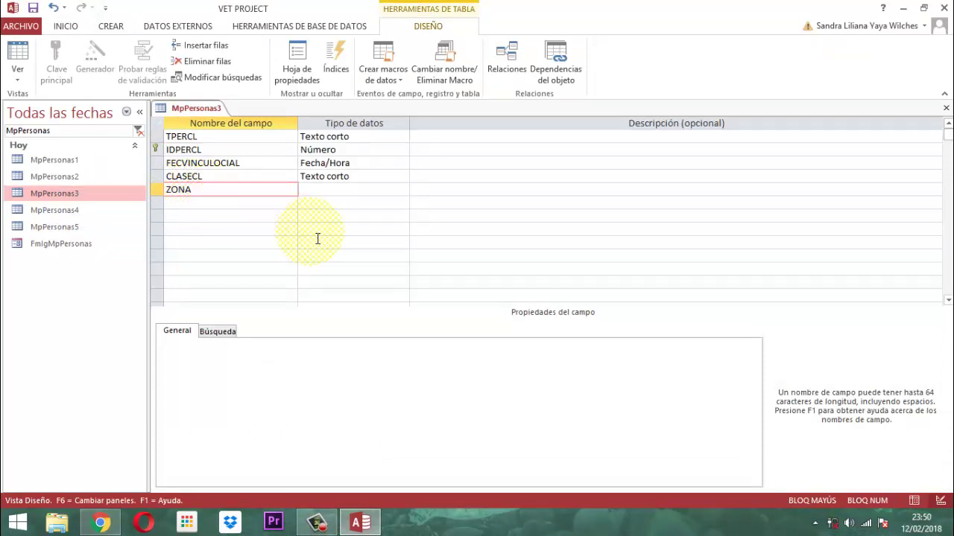
{"action": "key", "text": "Tab"}
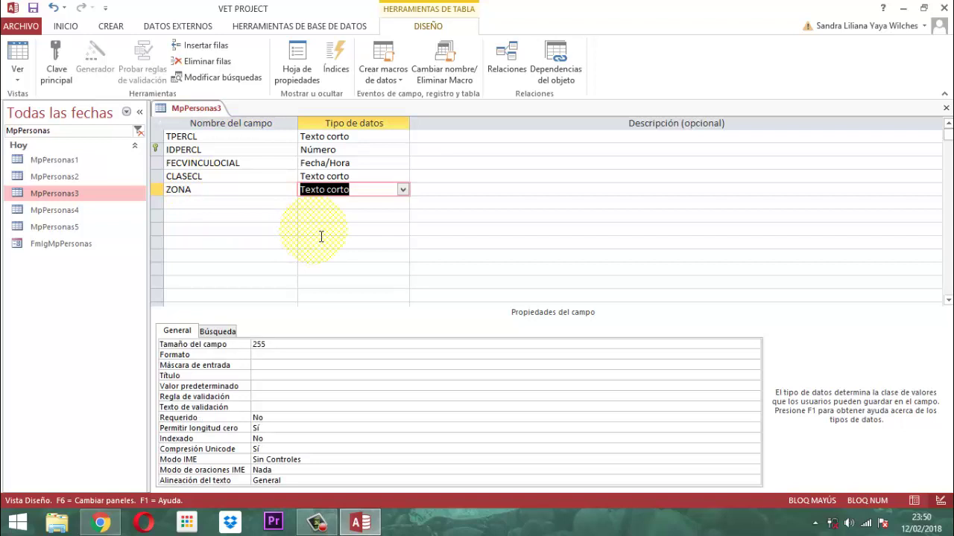
Set the ZONA field's size to 20 and its format to >@
{"action": "left_click", "coordinate": [283, 346]}
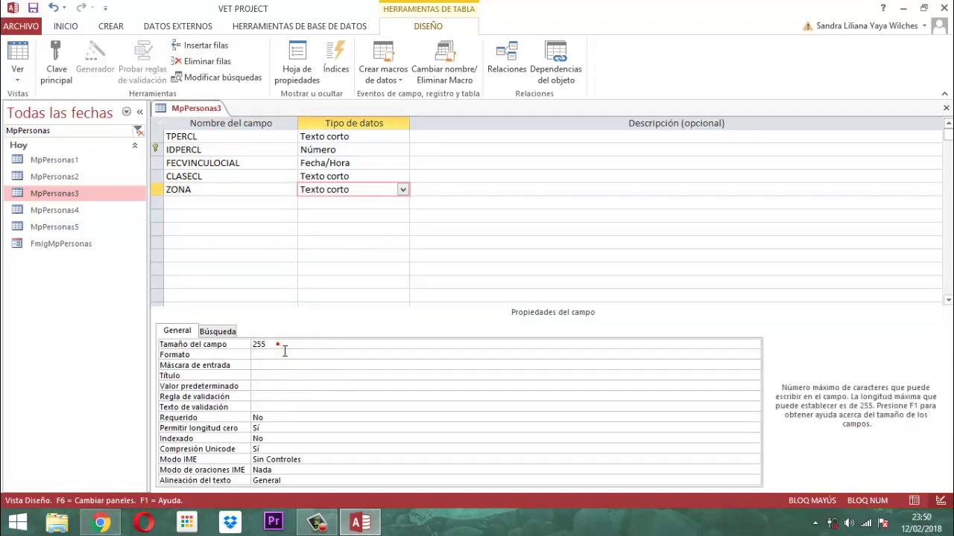
{"action": "type", "text": "20"}
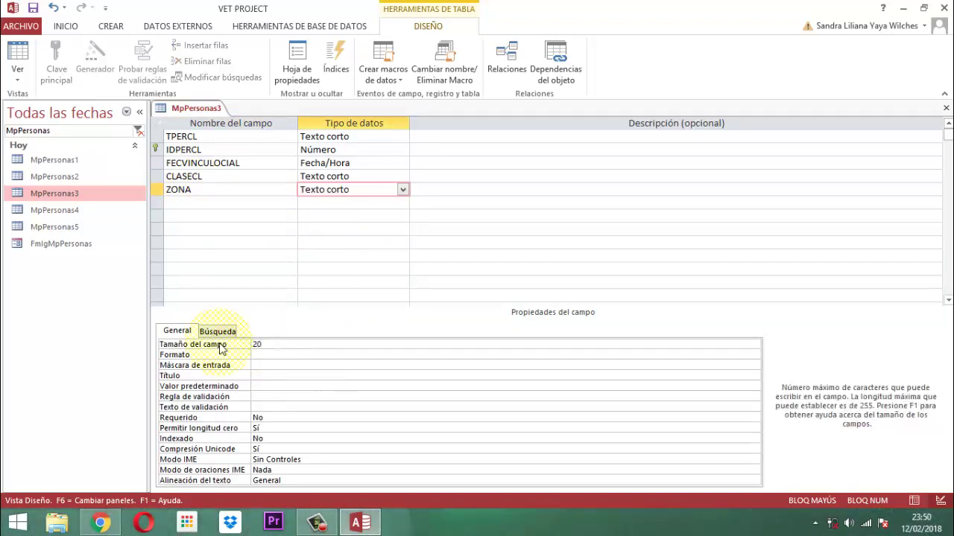
{"action": "key", "text": "Return"}
{"action": "type", "text": ">"}
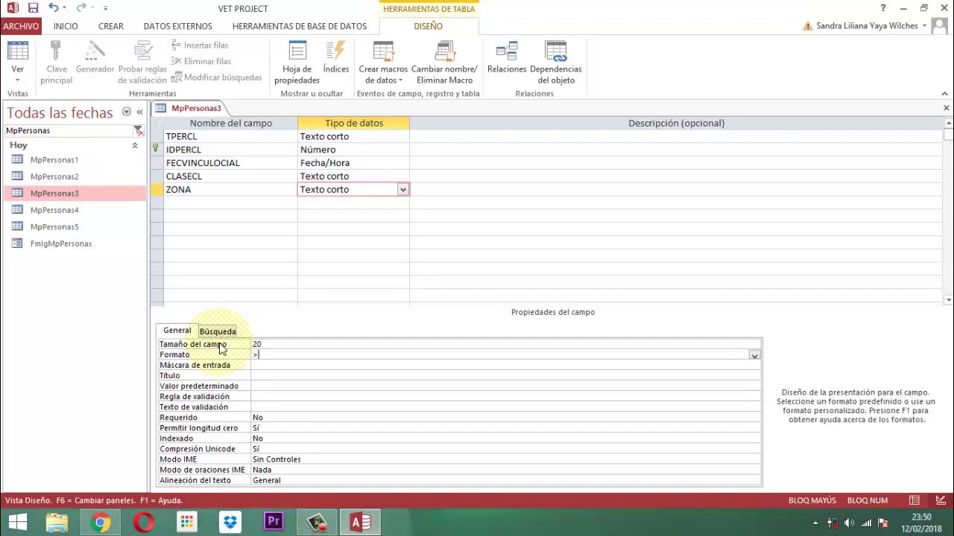
{"action": "type", "text": "@"}
Save the MpPersonas3 table design and close the table
{"action": "right_click", "coordinate": [193, 109]}
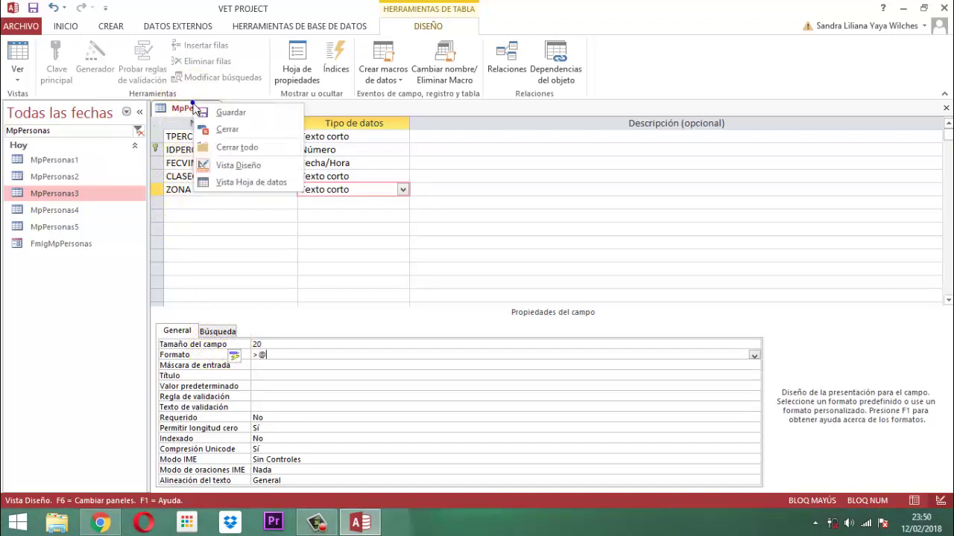
{"action": "left_click", "coordinate": [192, 105]}
{"action": "right_click", "coordinate": [216, 107]}
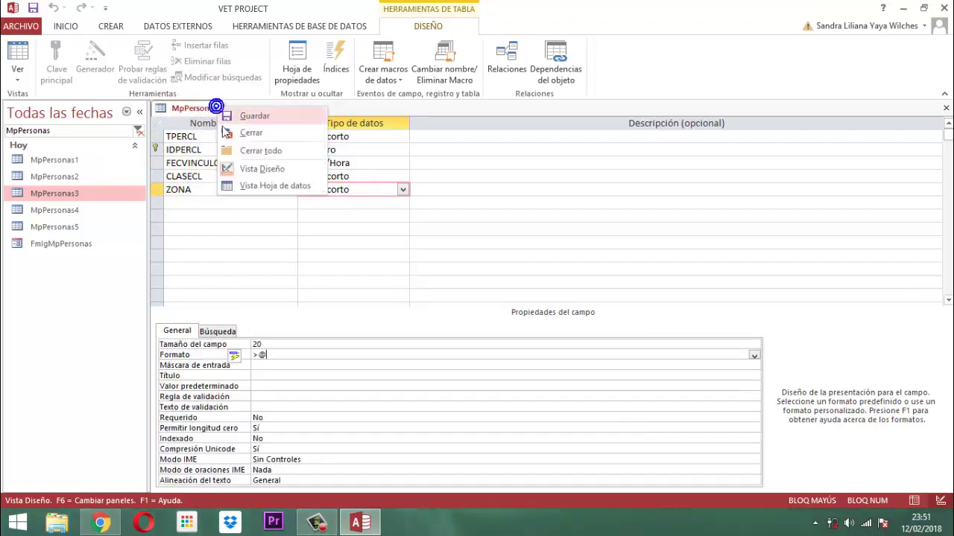
{"action": "left_click", "coordinate": [242, 131]}
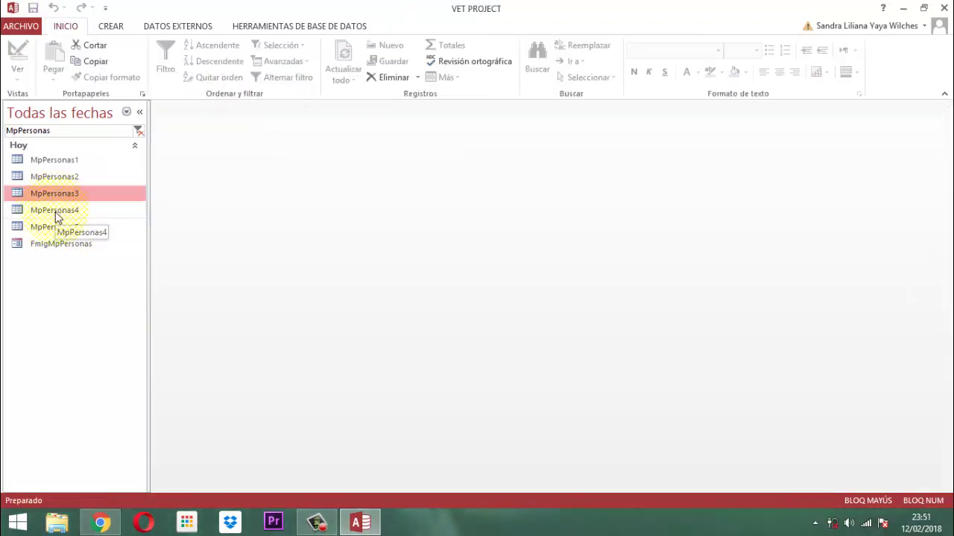
Open the MpPersonas4 table in design view and add a short text field named DETALLEPROVISION
{"action": "left_click", "coordinate": [63, 215]}
{"action": "right_click", "coordinate": [73, 215]}
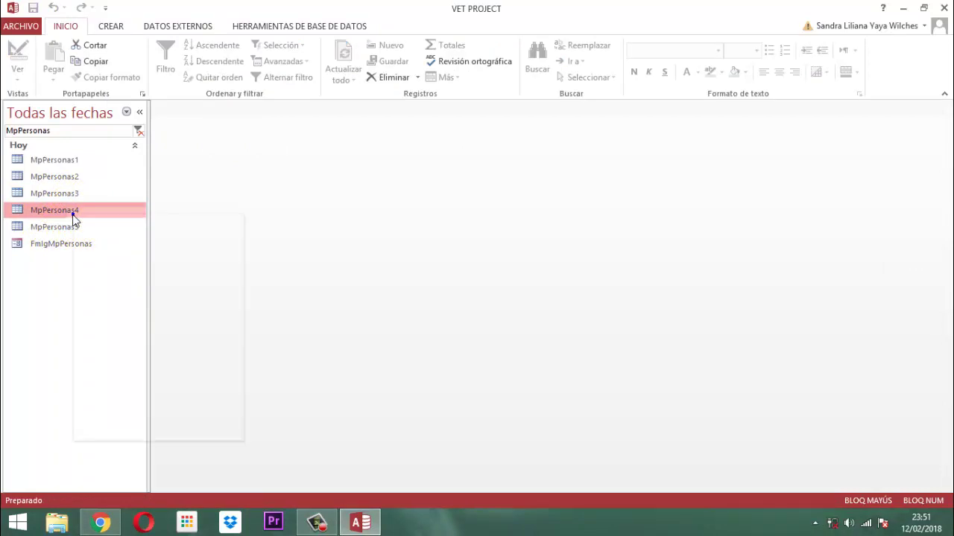
{"action": "left_click", "coordinate": [88, 239]}
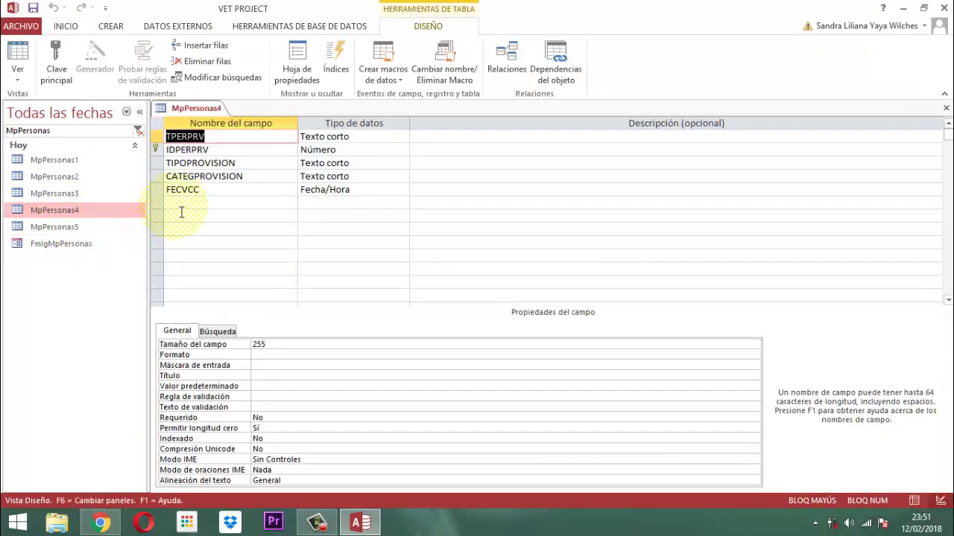
{"action": "left_click", "coordinate": [186, 203]}
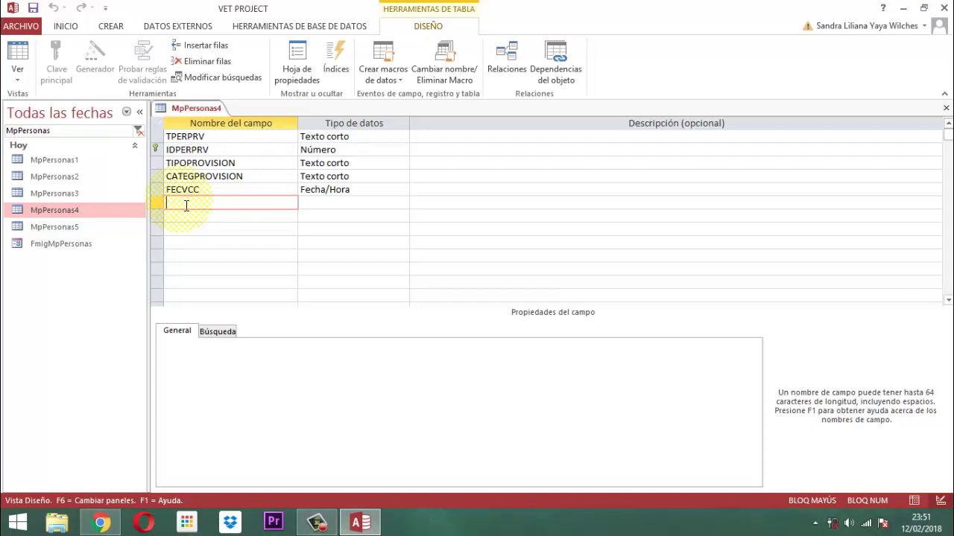
{"action": "type", "text": "DETALLEPROVISION"}
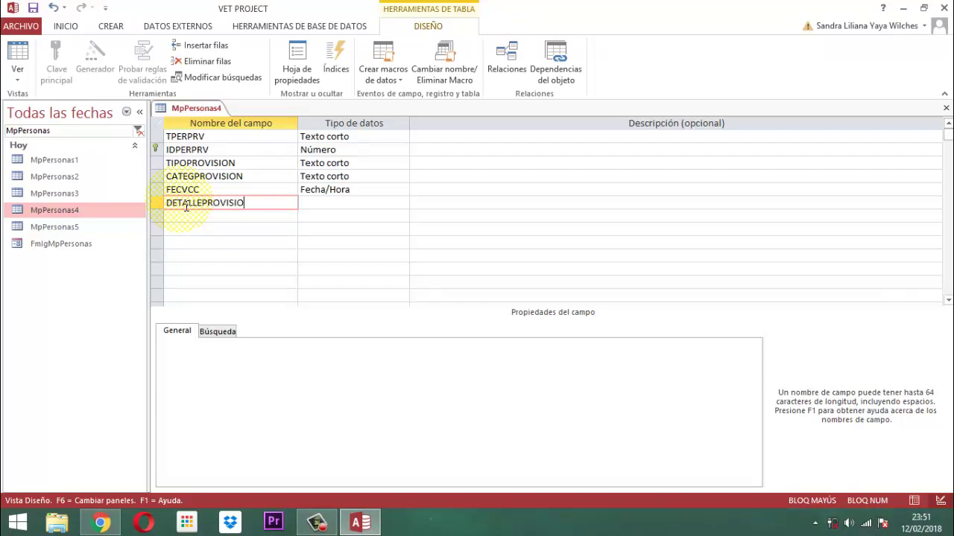
{"action": "key", "text": "Tab"}
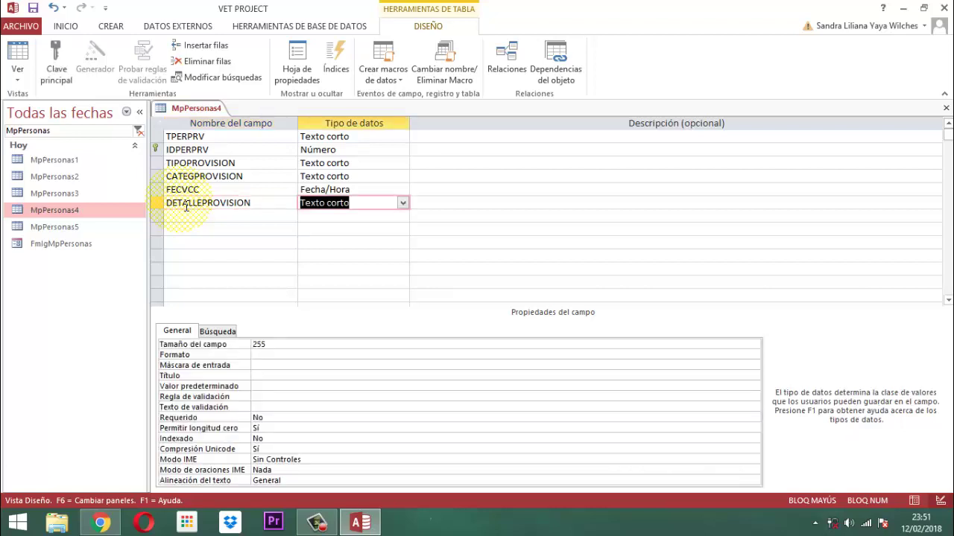
Set the DETALLEPROVISION field's size to 50 and its format to >@
{"action": "left_click", "coordinate": [281, 346]}
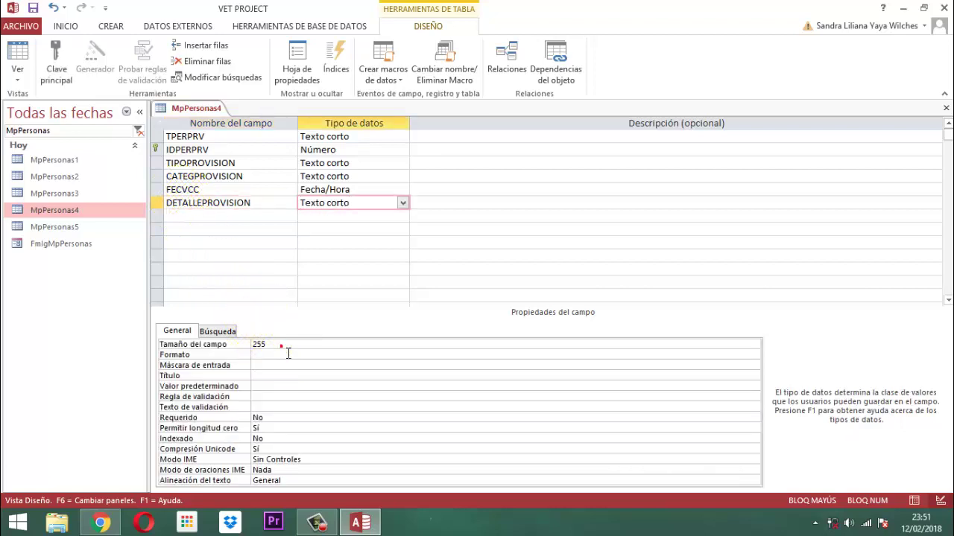
{"action": "type", "text": "50"}
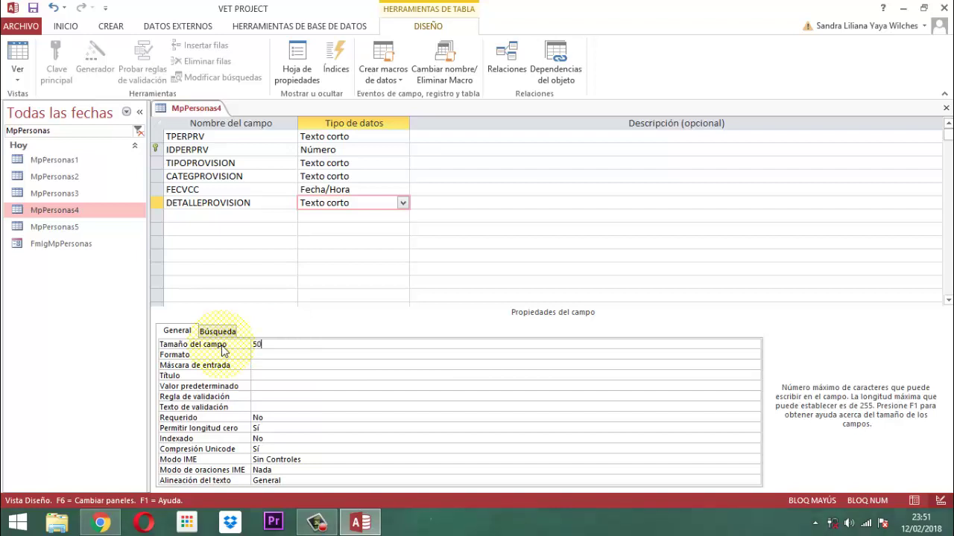
{"action": "key", "text": "Return"}
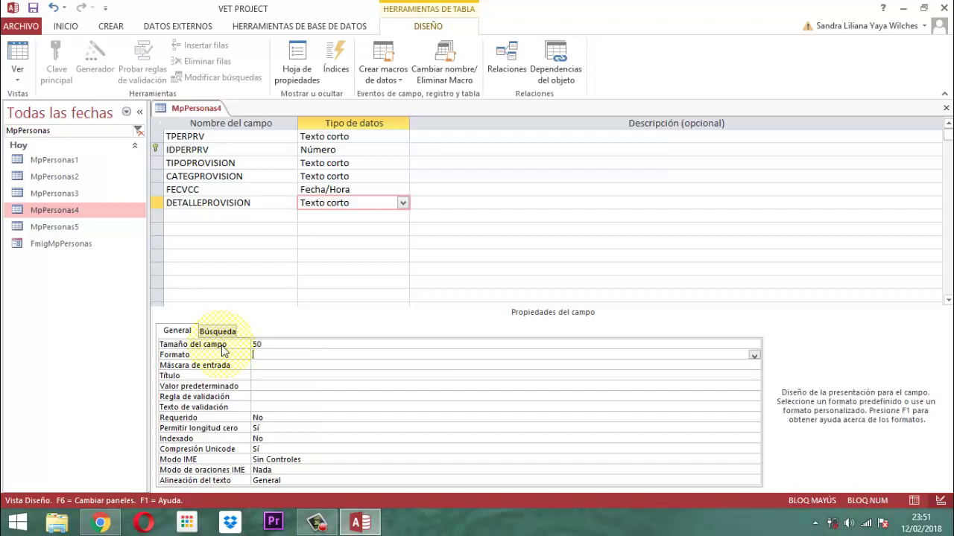
{"action": "type", "text": ">@"}
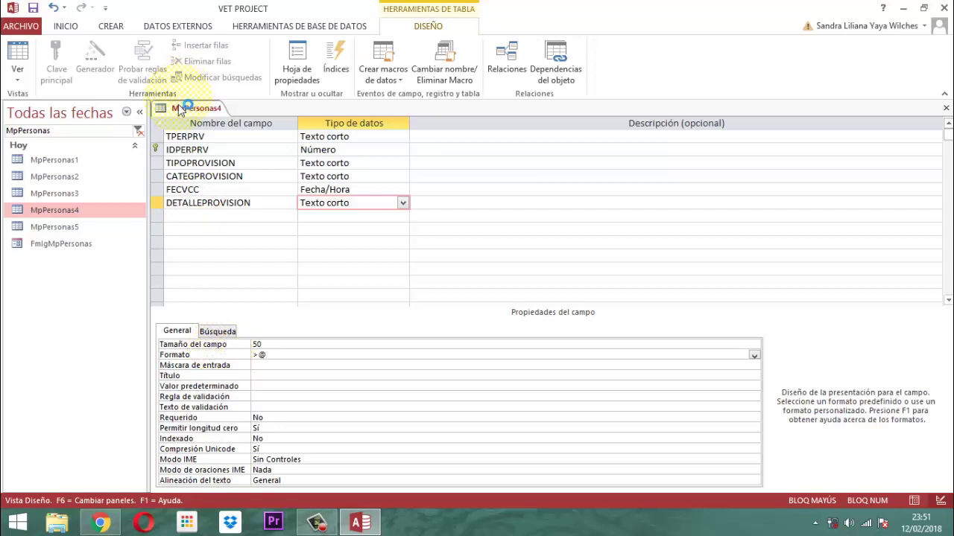
Save the MpPersonas4 table design and close the table
{"action": "right_click", "coordinate": [206, 107]}
{"action": "left_click", "coordinate": [243, 117]}
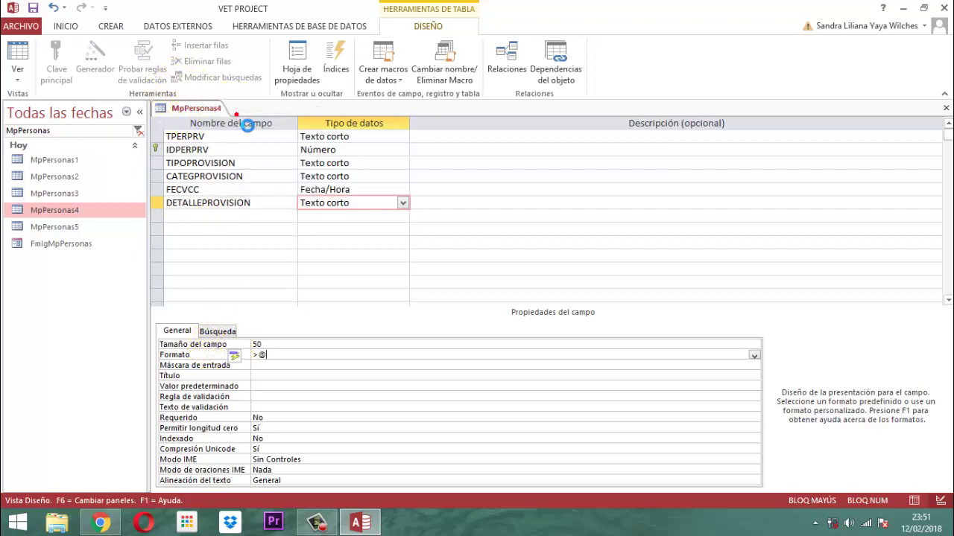
{"action": "right_click", "coordinate": [204, 110]}
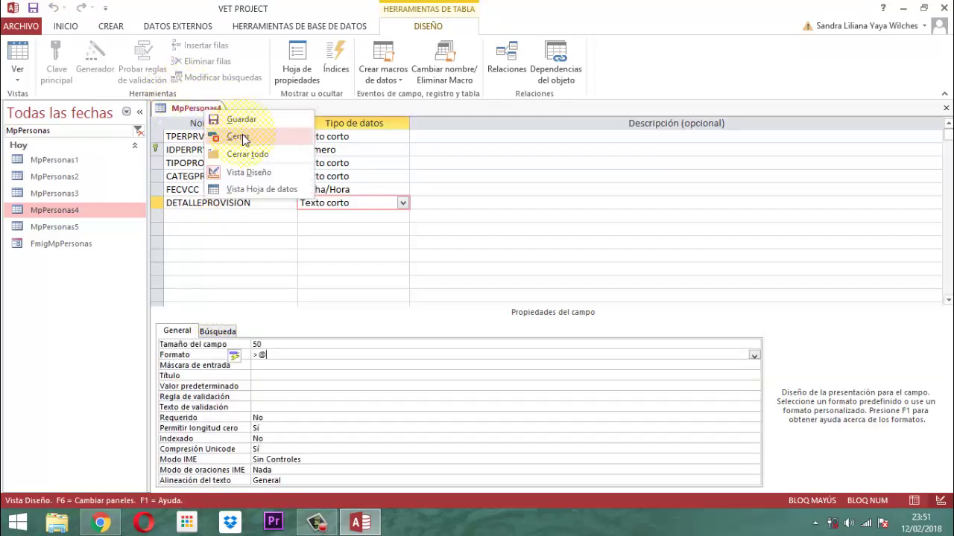
{"action": "left_click", "coordinate": [239, 136]}
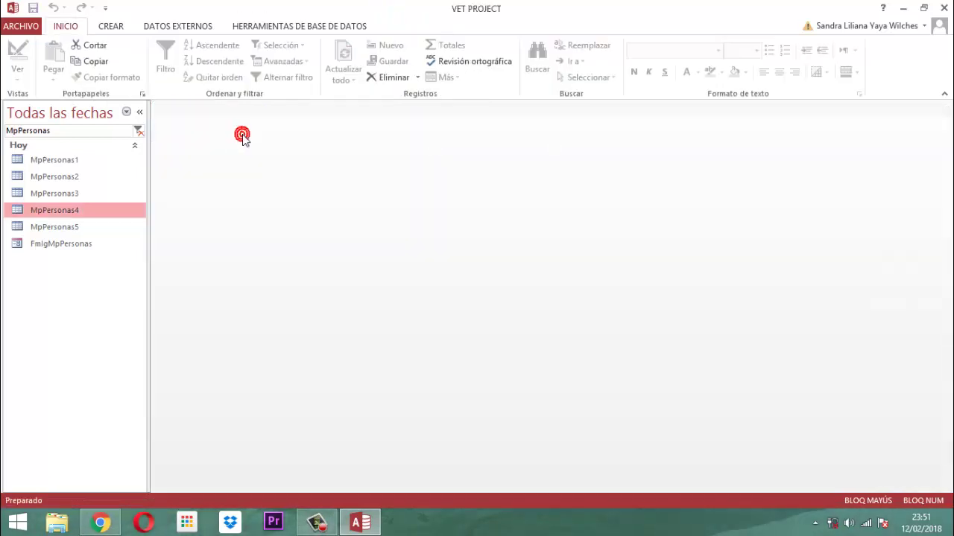
{"action": "double_click", "coordinate": [76, 228]}
{"action": "right_click", "coordinate": [75, 228]}
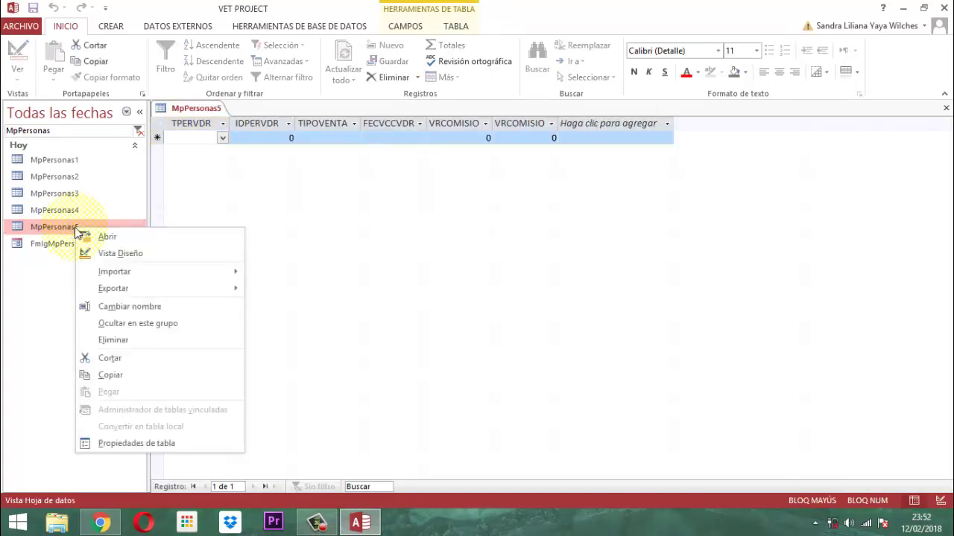
{"action": "right_click", "coordinate": [193, 108]}
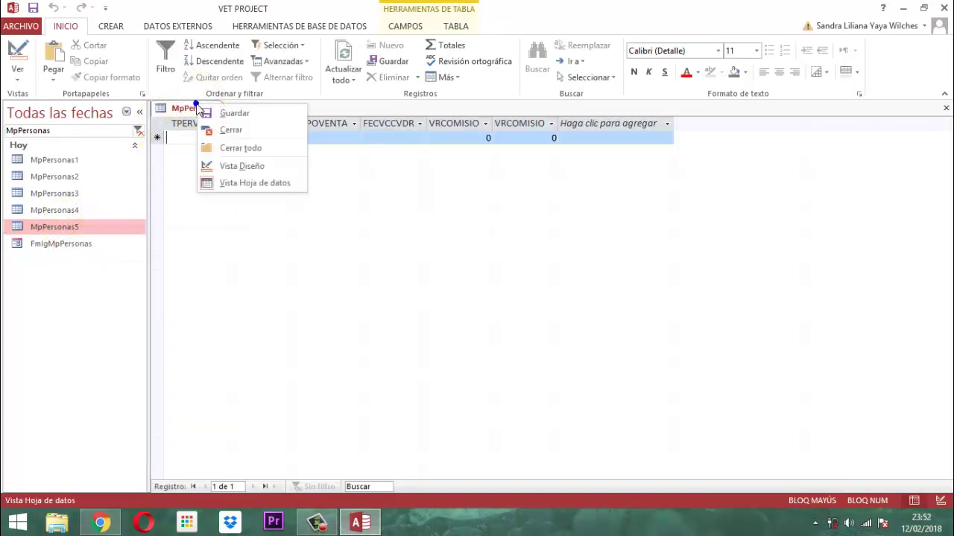
{"action": "left_click", "coordinate": [233, 126]}
Open the MpPersonas5 table in design view and add a short text field named CLASEVDR
{"action": "right_click", "coordinate": [75, 226]}
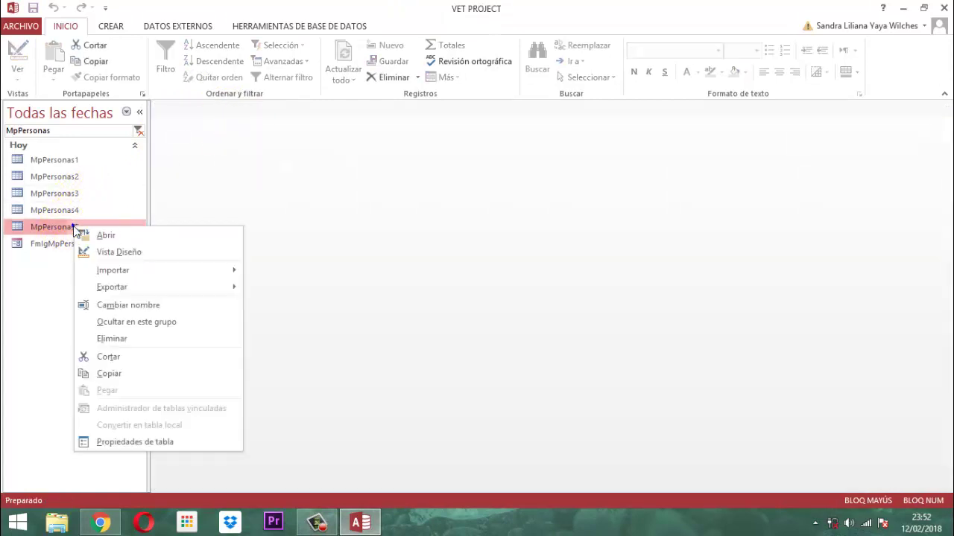
{"action": "left_click", "coordinate": [119, 252]}
{"action": "left_click", "coordinate": [188, 217]}
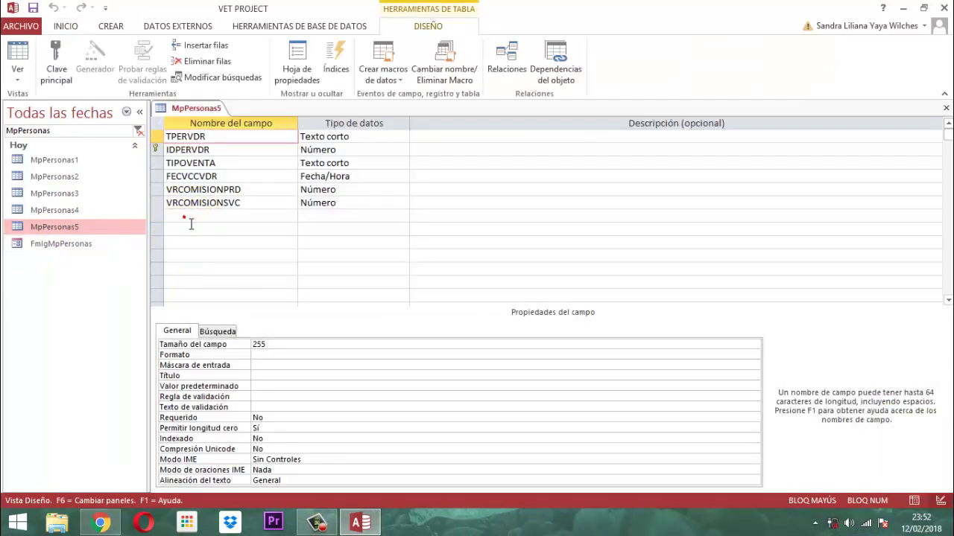
{"action": "type", "text": "CLAS"}
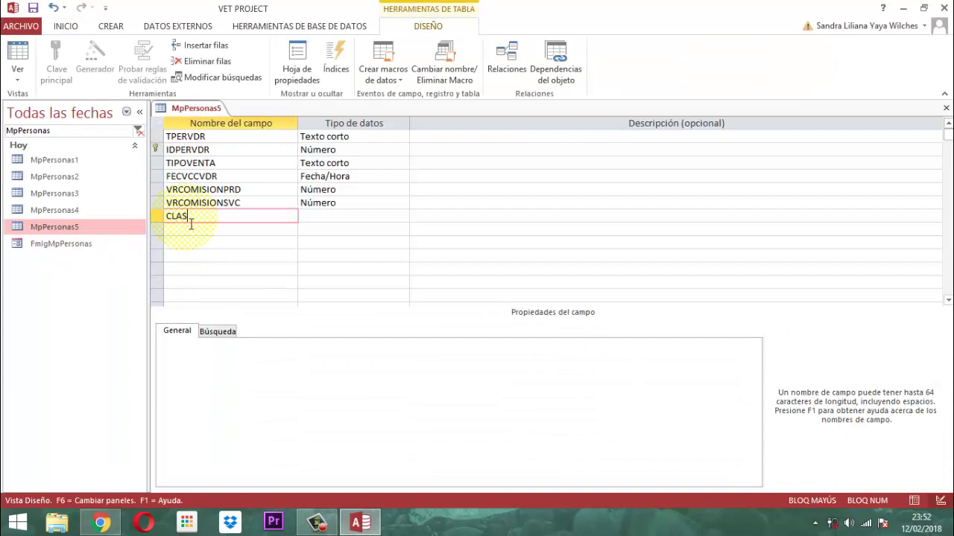
{"action": "type", "text": "FVDR"}
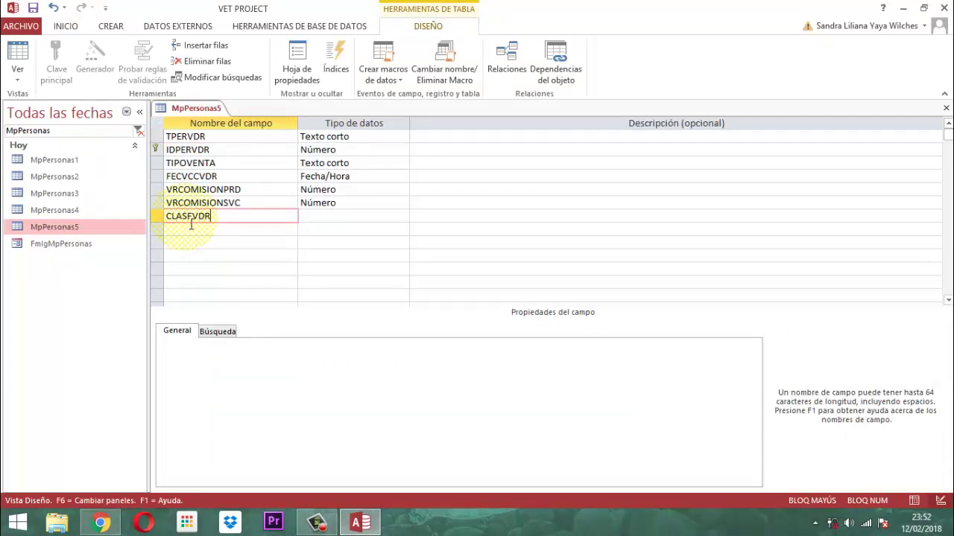
{"action": "key", "text": "Tab"}
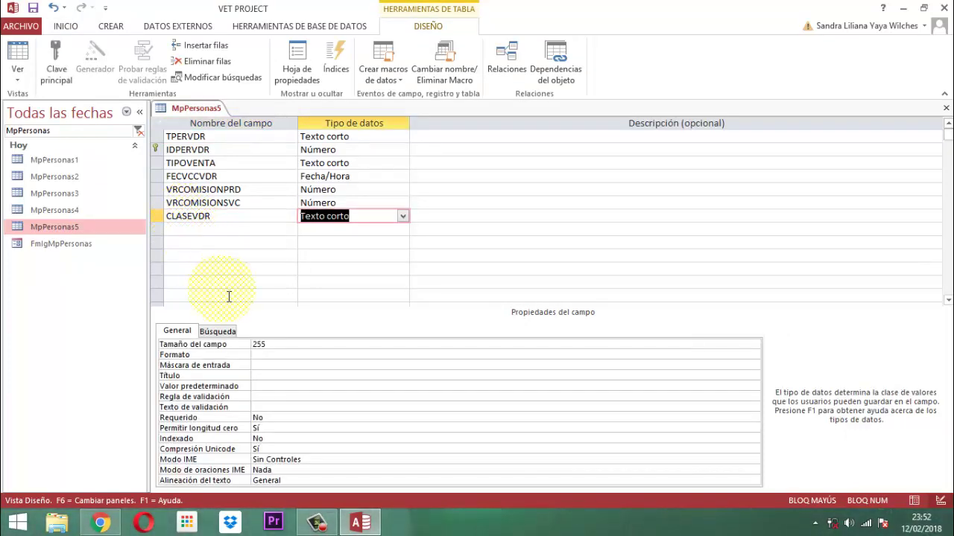
Set the CLASEVDR field's lookup control to Cuadro combinado with Lista de valores as its row source type
{"action": "left_click", "coordinate": [221, 332]}
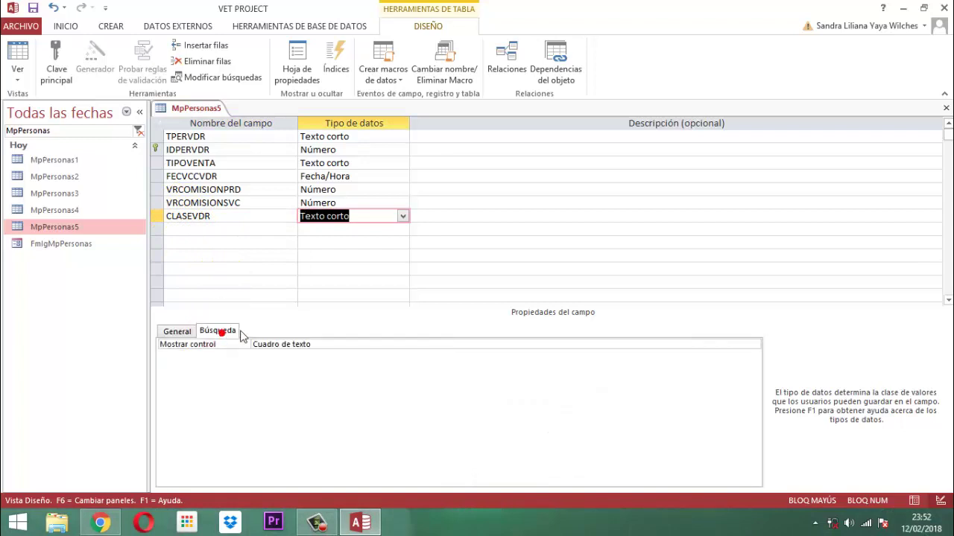
{"action": "left_click", "coordinate": [320, 344]}
{"action": "left_click", "coordinate": [756, 345]}
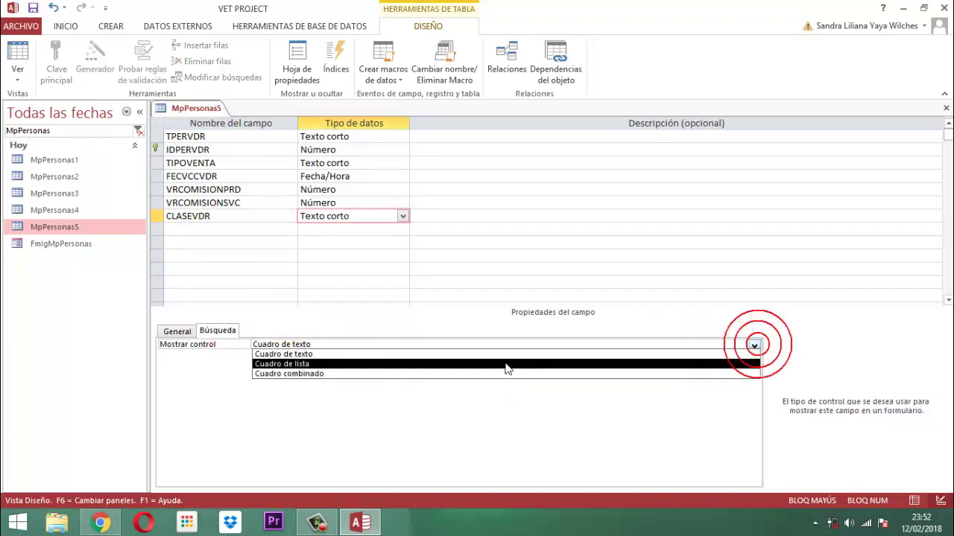
{"action": "left_click", "coordinate": [309, 375]}
{"action": "left_click", "coordinate": [330, 356]}
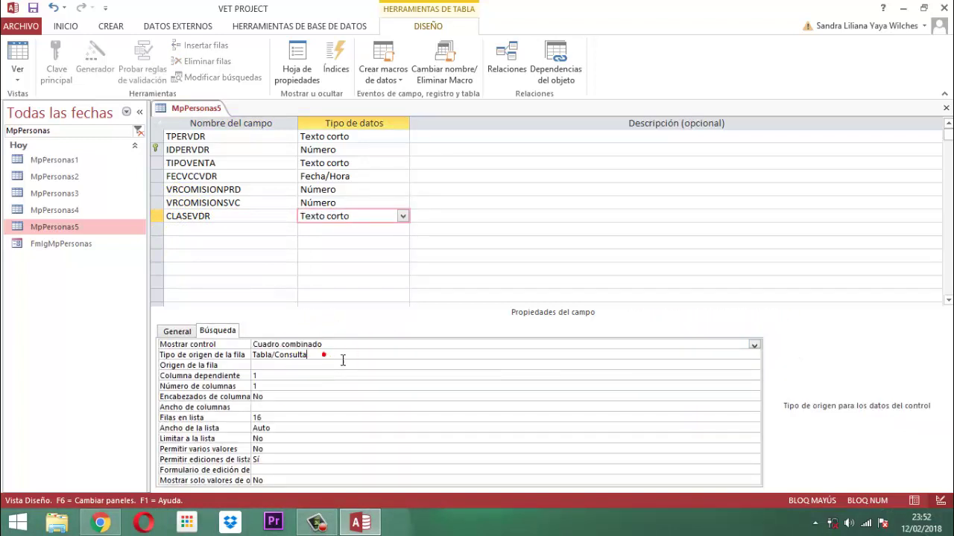
{"action": "left_click", "coordinate": [754, 355]}
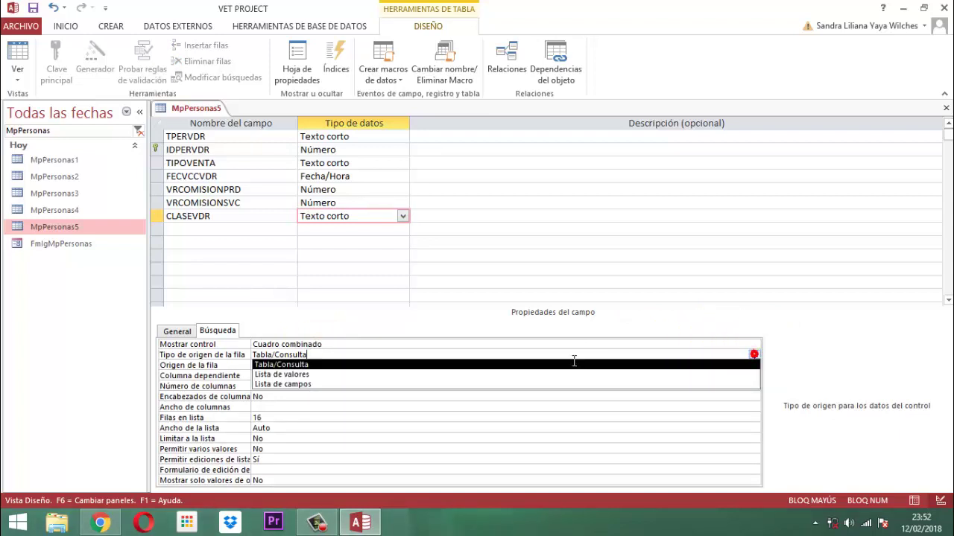
{"action": "left_click", "coordinate": [302, 374]}
Enter INTERNO and EXTERNO as the list items in the CLASEVDR field's row source
{"action": "left_click", "coordinate": [362, 364]}
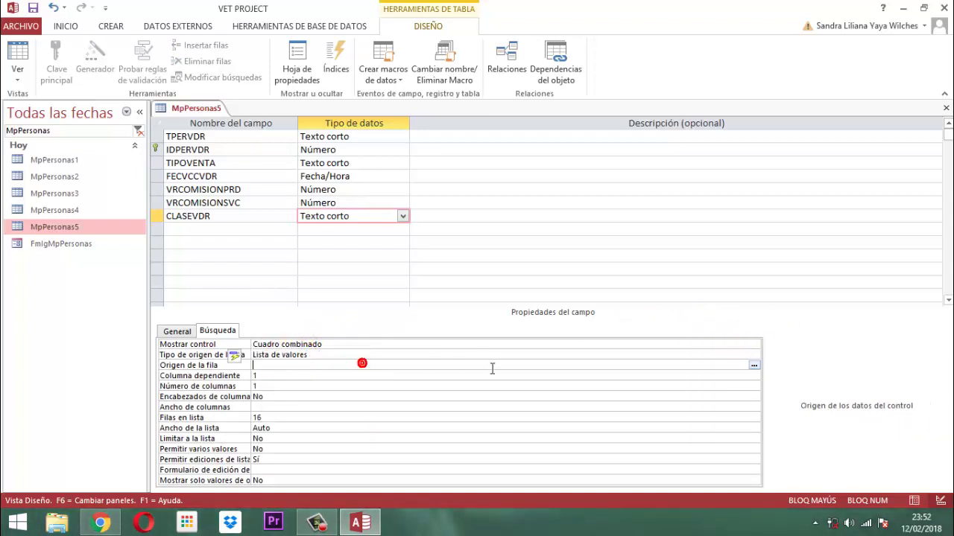
{"action": "left_click", "coordinate": [754, 365]}
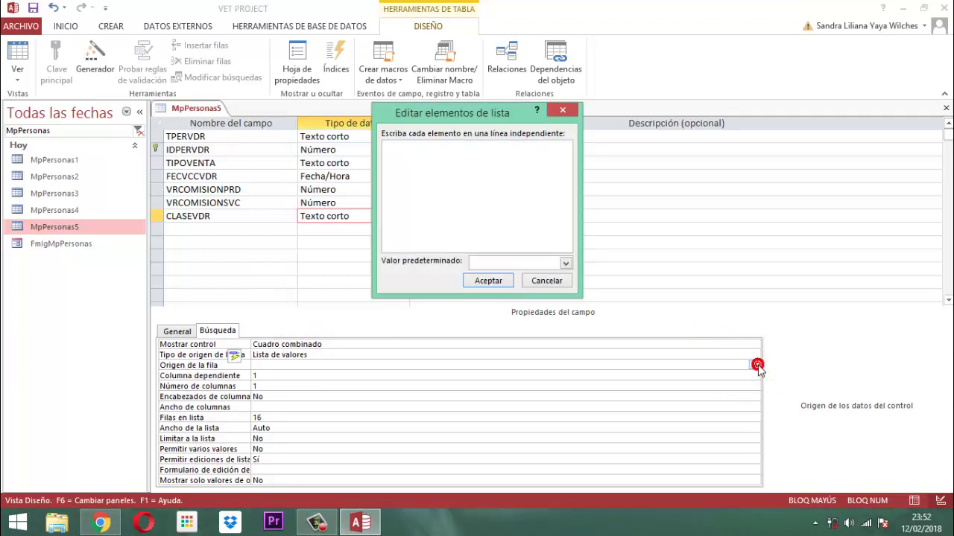
{"action": "type", "text": "INTERNO"}
{"action": "key", "text": "Return"}
{"action": "type", "text": "EXTERNO"}
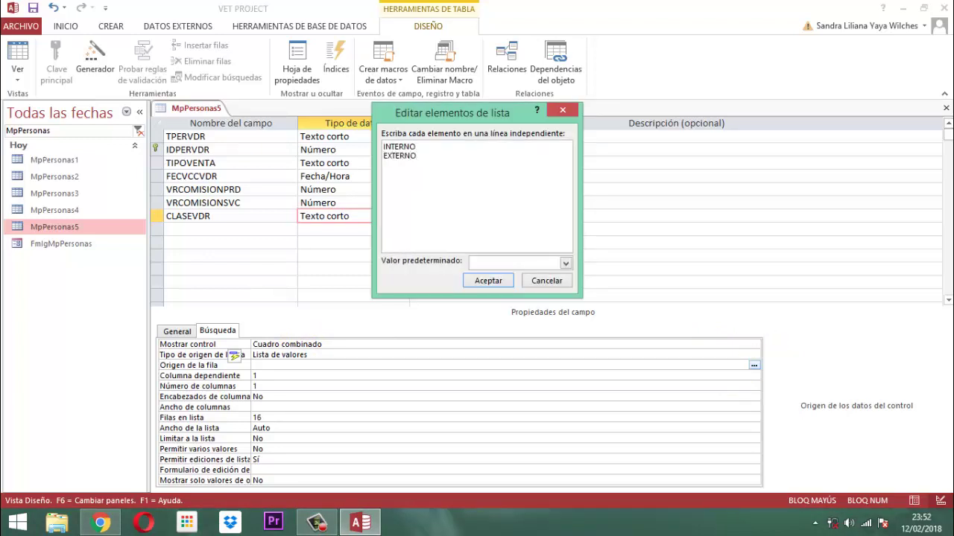
{"action": "left_click", "coordinate": [488, 281]}
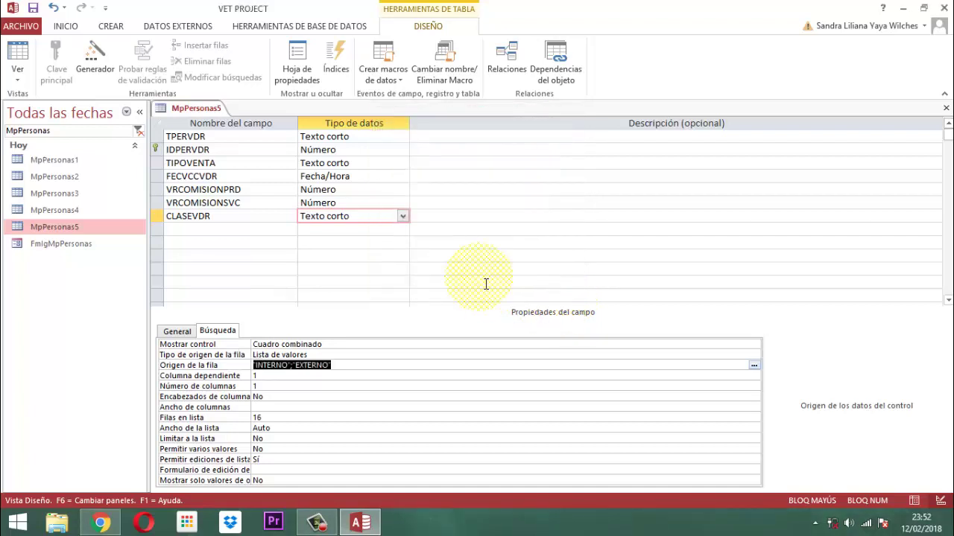
Save the MpPersonas5 table design and close the table
{"action": "right_click", "coordinate": [196, 108]}
{"action": "left_click", "coordinate": [223, 115]}
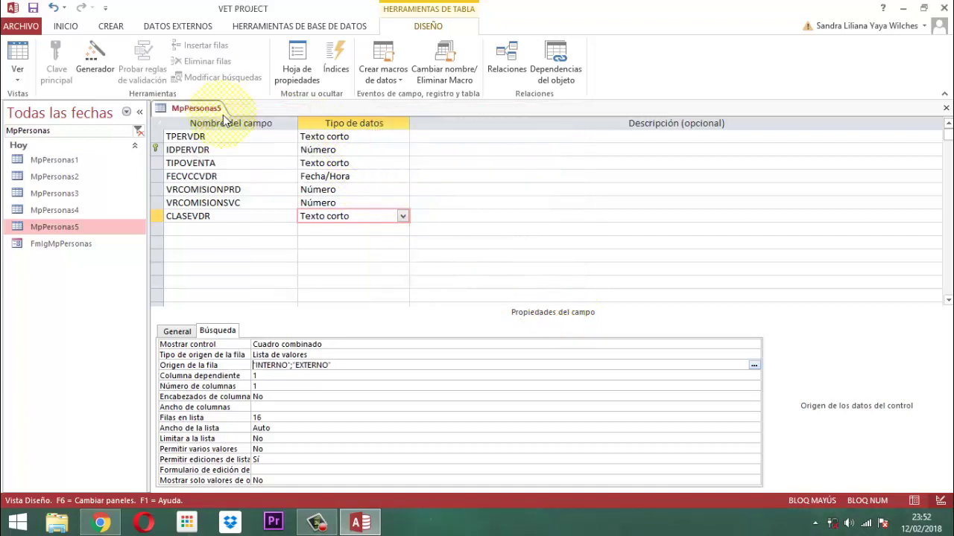
{"action": "right_click", "coordinate": [221, 110]}
{"action": "left_click", "coordinate": [249, 139]}
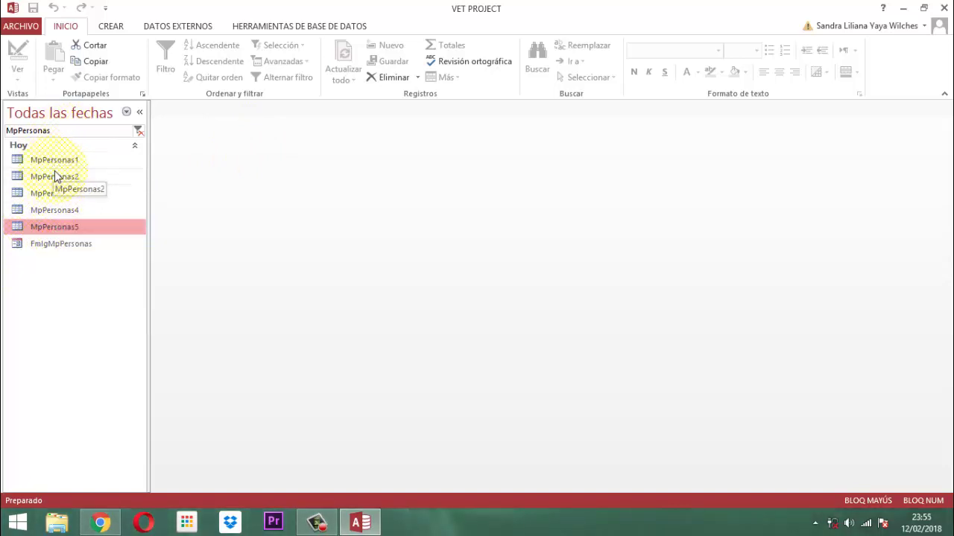
Filter the database object list to the Hoy group and clear its MpPersonas search text
{"action": "left_click", "coordinate": [125, 112]}
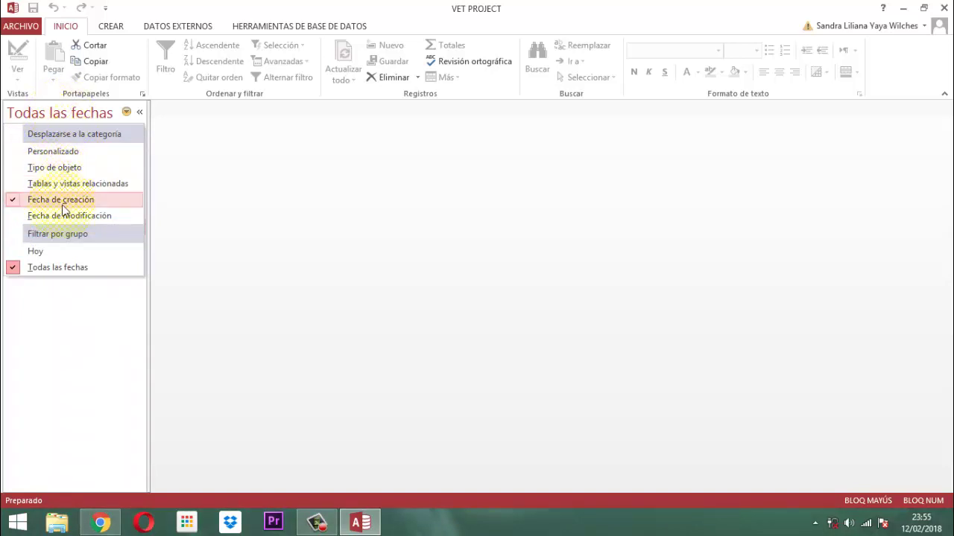
{"action": "left_click", "coordinate": [38, 251]}
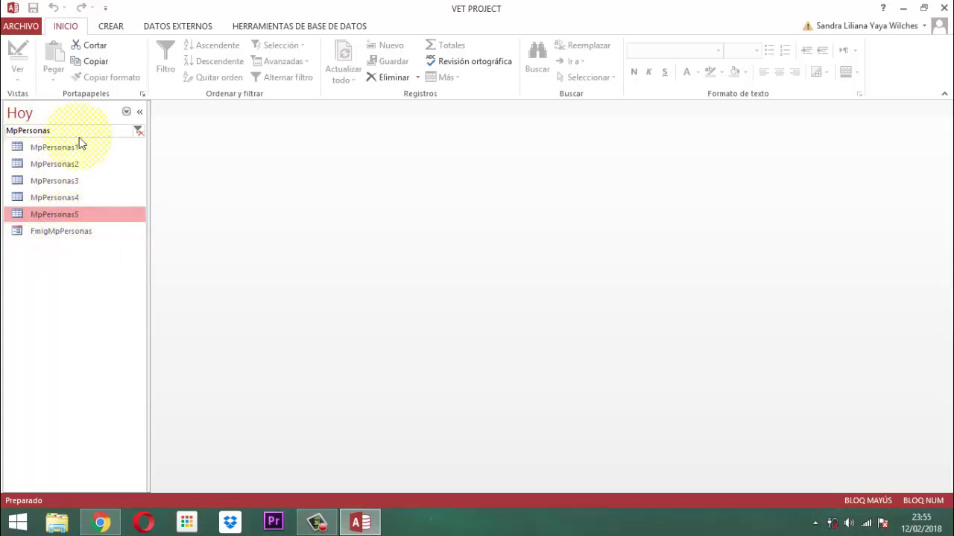
{"action": "left_click", "coordinate": [43, 119]}
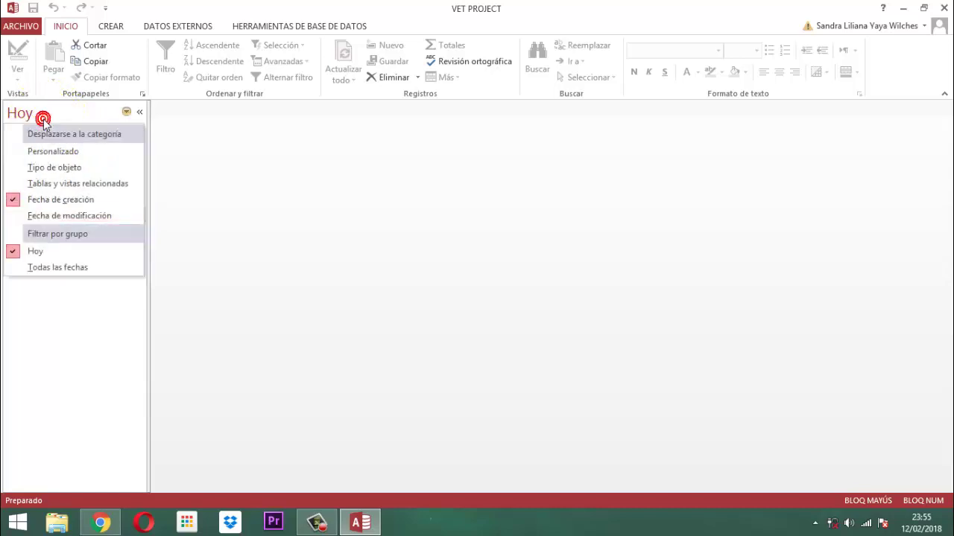
{"action": "left_click", "coordinate": [43, 119]}
{"action": "left_click_drag", "start_coordinate": [56, 130], "coordinate": [7, 136]}
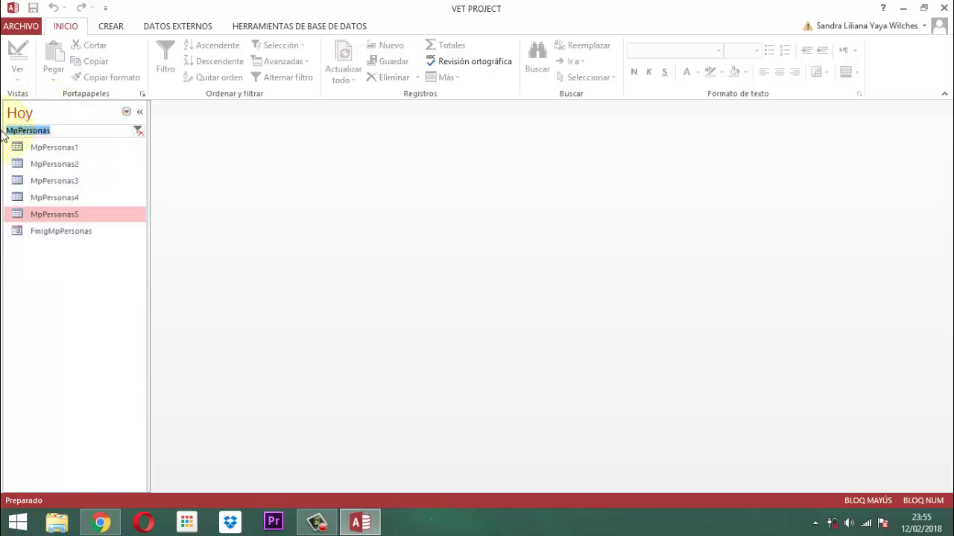
{"action": "key", "text": "BackSpace"}
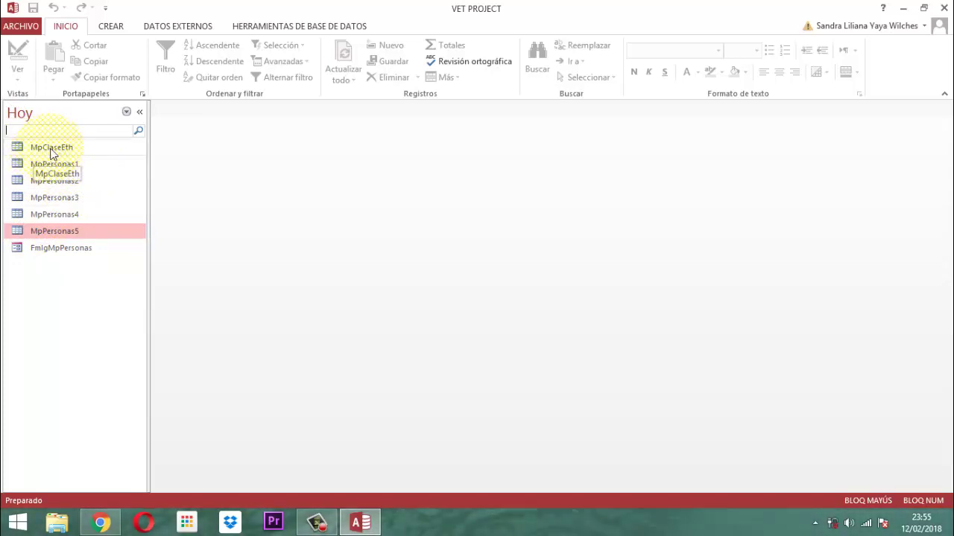
Create a new table and save it as MpDocEth
{"action": "left_click", "coordinate": [111, 27]}
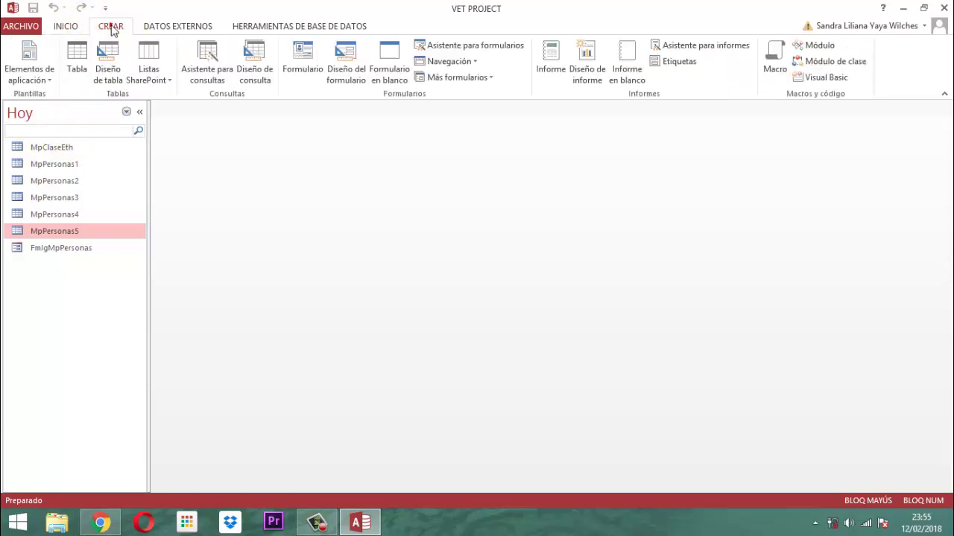
{"action": "left_click", "coordinate": [82, 66]}
{"action": "right_click", "coordinate": [183, 108]}
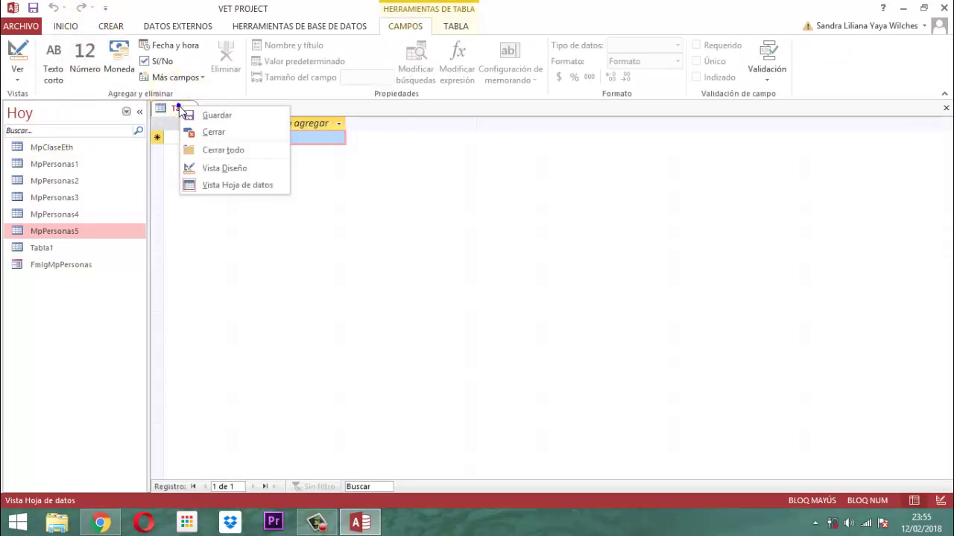
{"action": "left_click", "coordinate": [202, 113]}
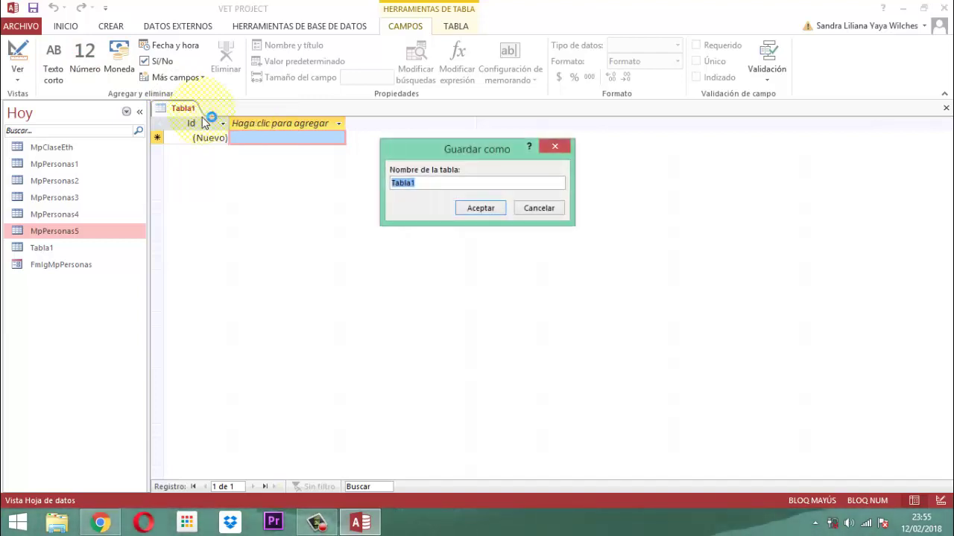
{"action": "type", "text": "MP"}
{"action": "key", "text": "BackSpace"}
{"action": "key", "text": "BackSpace"}
{"action": "type", "text": "M"}
{"action": "key", "text": "Caps_Lock"}
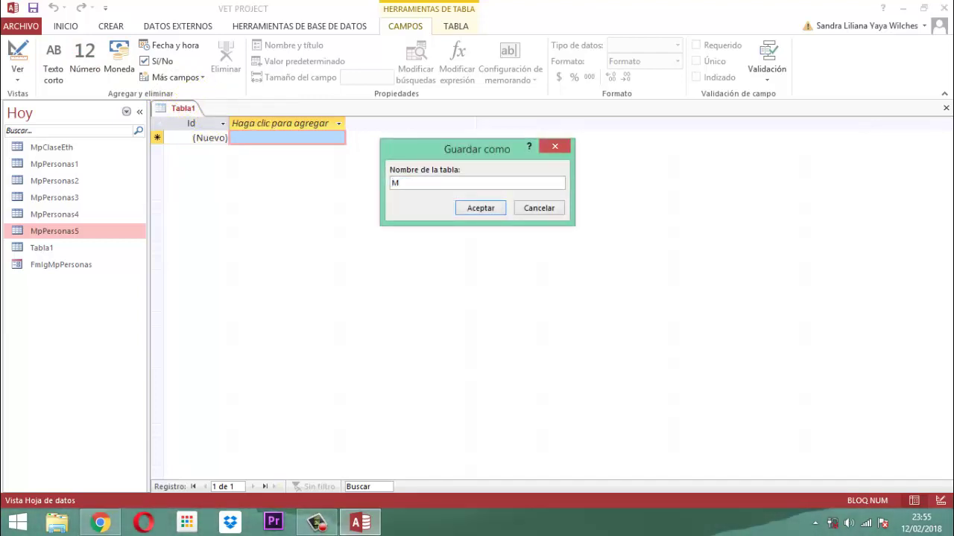
{"action": "type", "text": "pDocEth"}
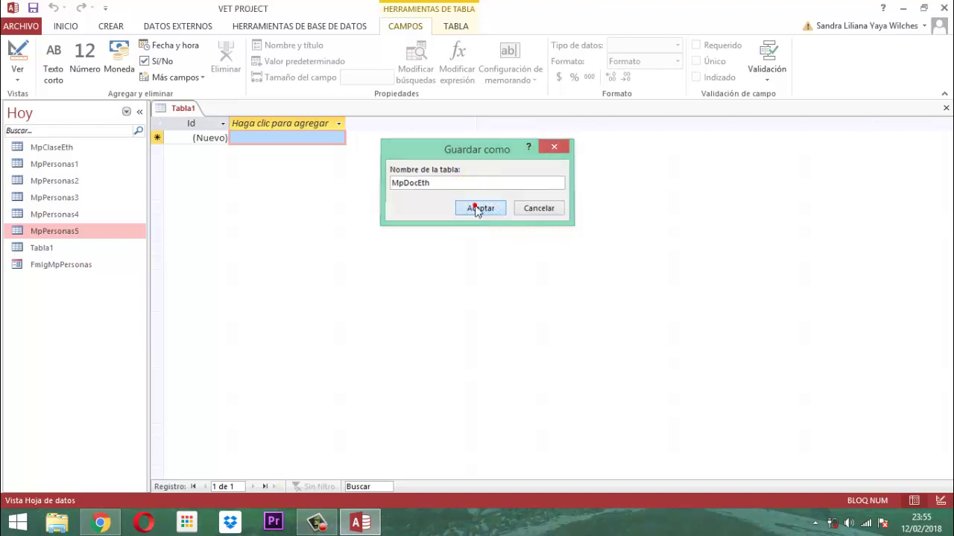
{"action": "left_click", "coordinate": [478, 209]}
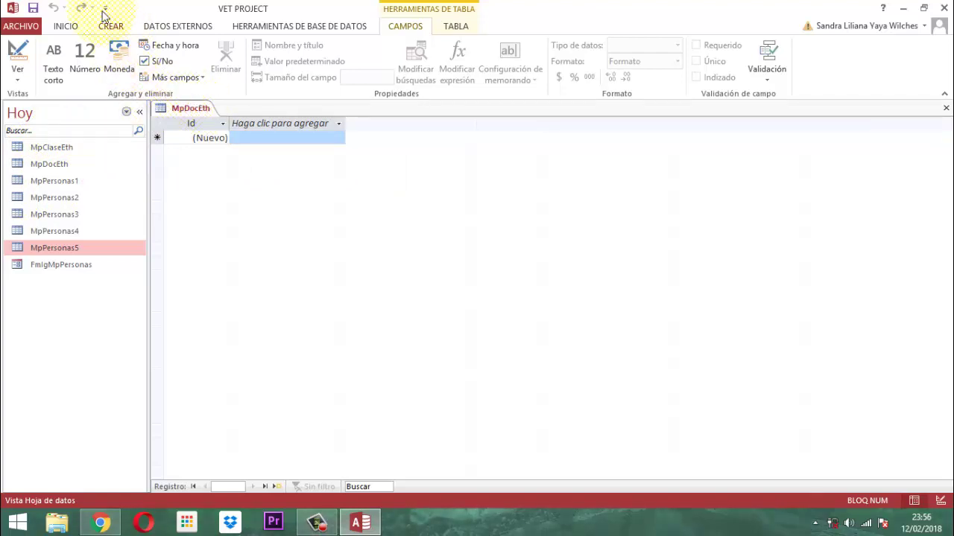
Create a new table and save it as MpPersonasDocEth
{"action": "left_click", "coordinate": [113, 28]}
{"action": "left_click", "coordinate": [77, 59]}
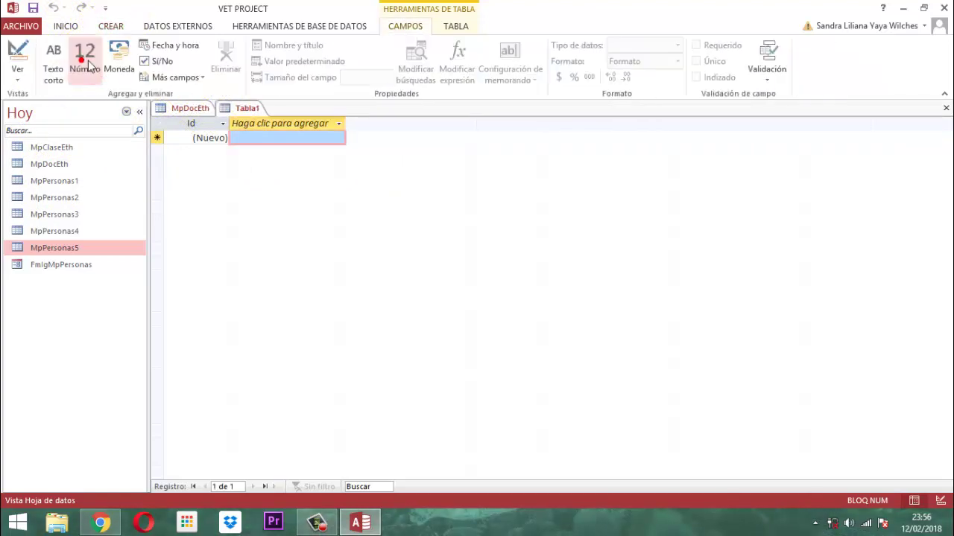
{"action": "right_click", "coordinate": [248, 110]}
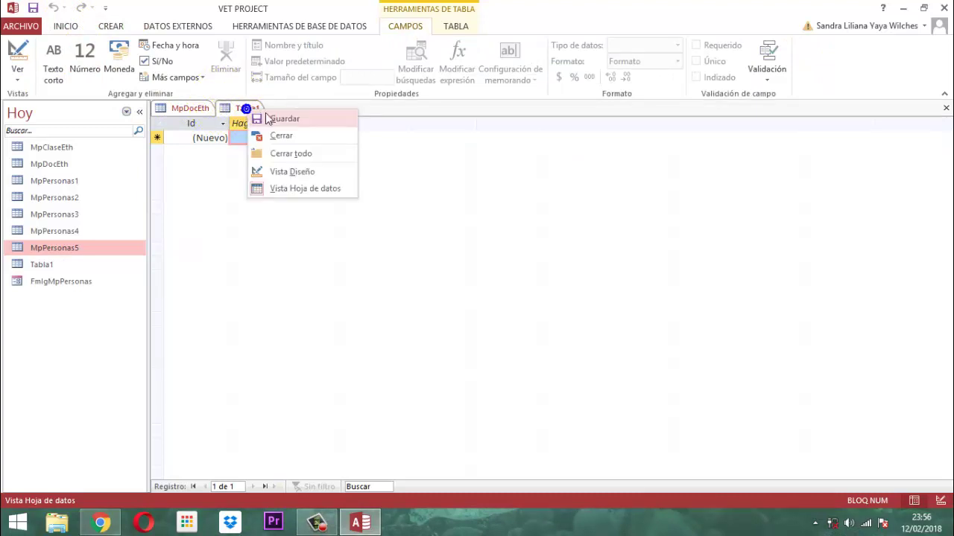
{"action": "left_click", "coordinate": [261, 117]}
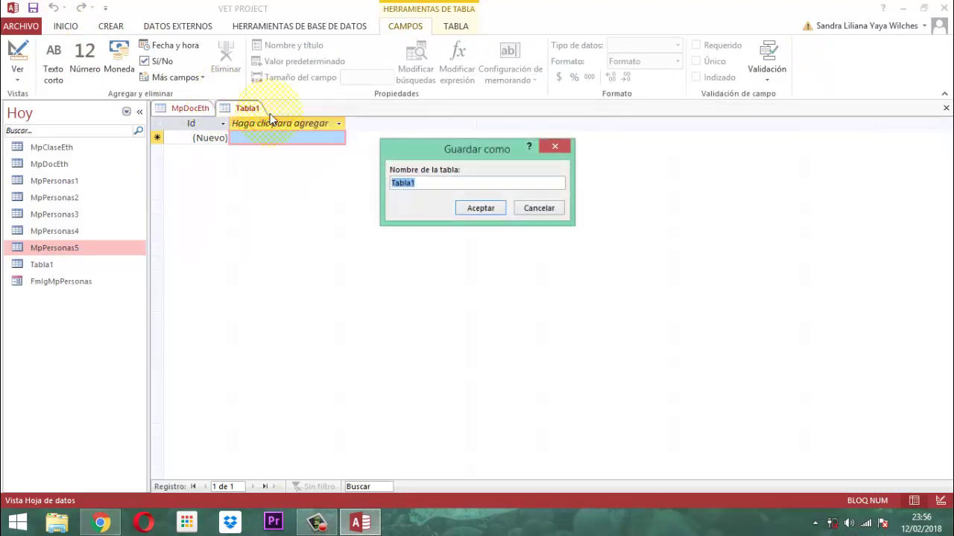
{"action": "type", "text": "MpP"}
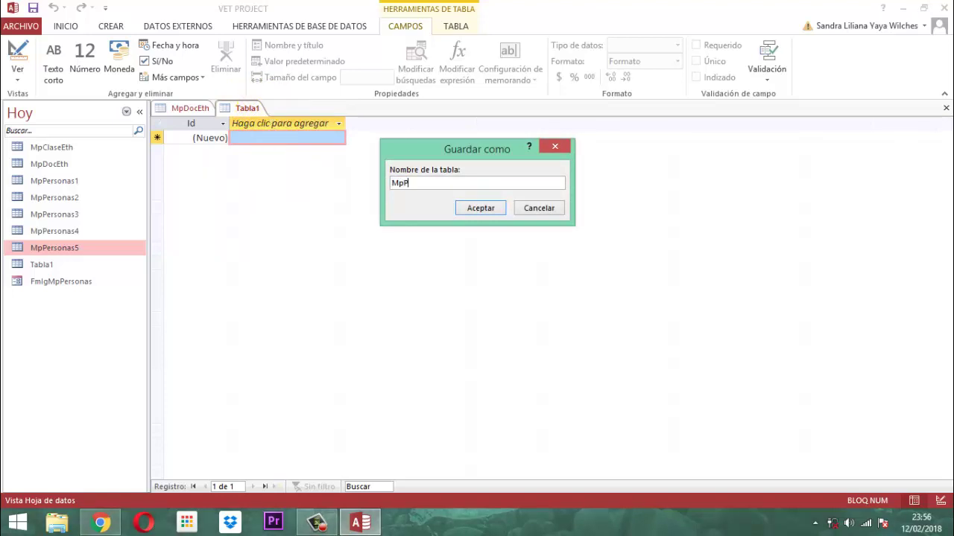
{"action": "type", "text": "ersonas"}
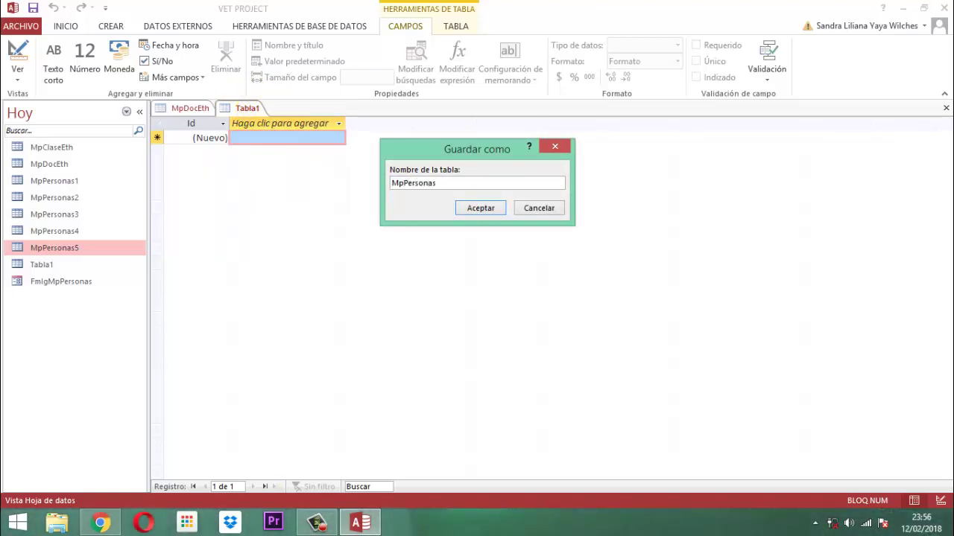
{"action": "type", "text": "DocEth"}
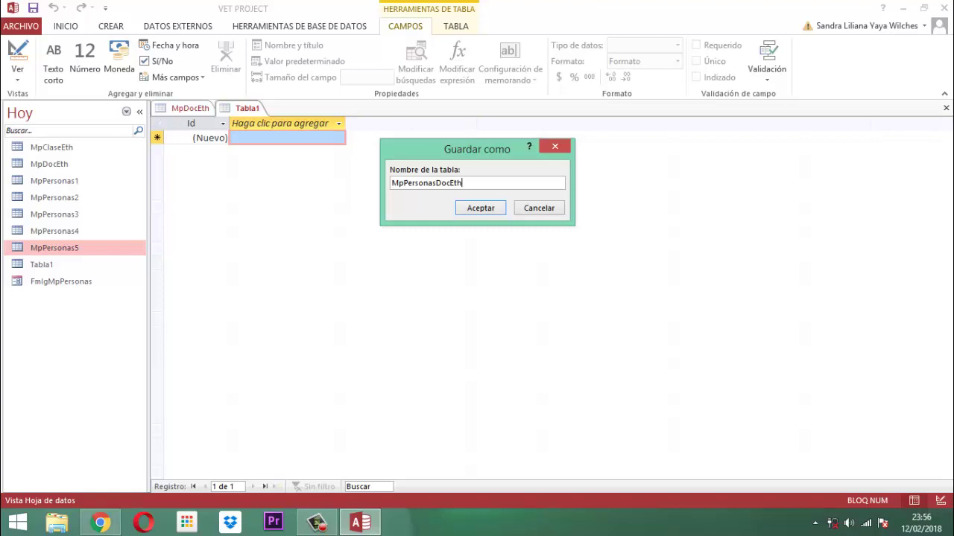
{"action": "left_click", "coordinate": [492, 209]}
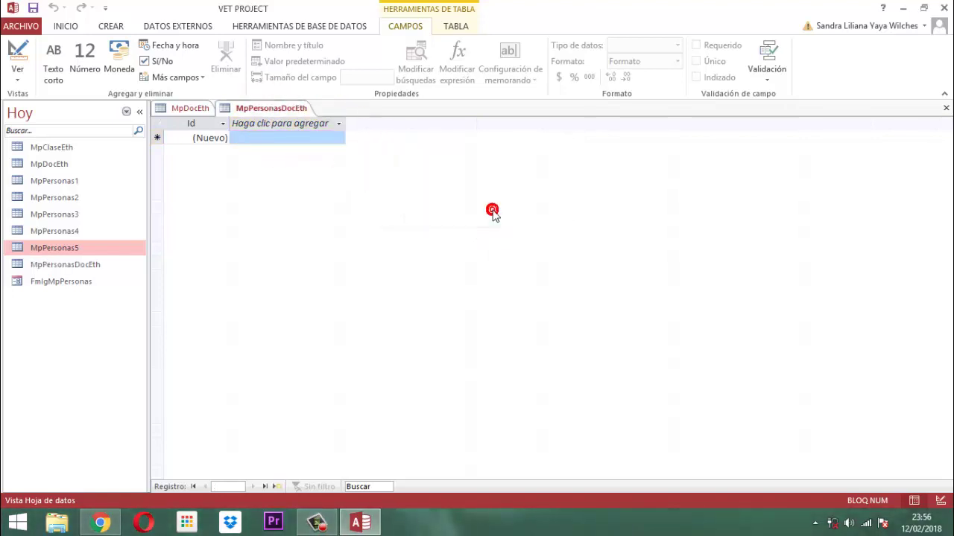
Search the database object list for eth and open the MpPersonasDocEth table in design view
{"action": "left_click", "coordinate": [44, 129]}
{"action": "type", "text": "eth"}
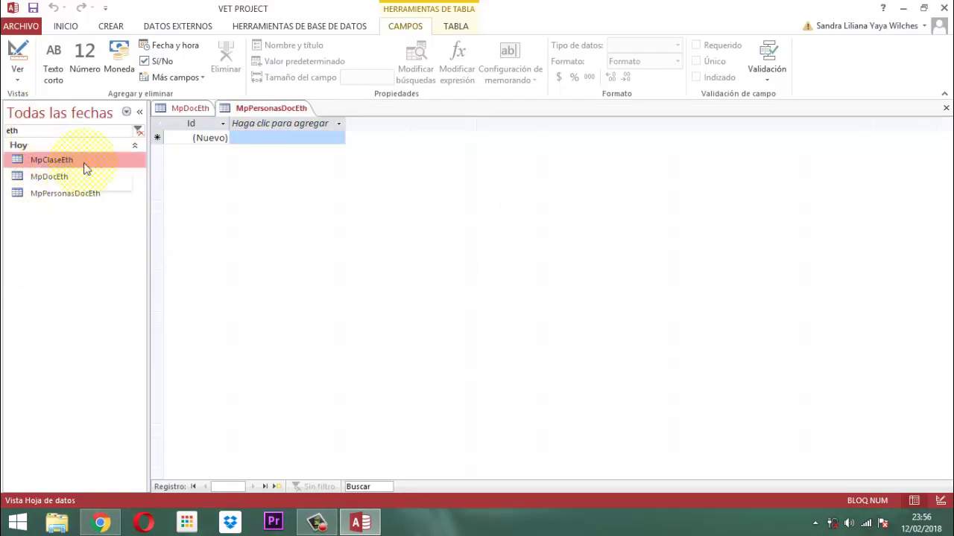
{"action": "left_click", "coordinate": [41, 196]}
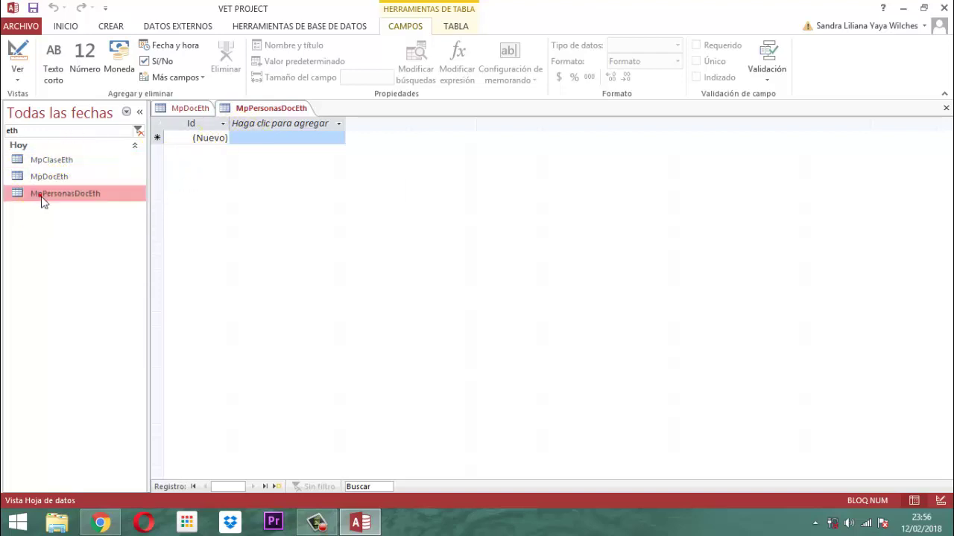
{"action": "right_click", "coordinate": [261, 108]}
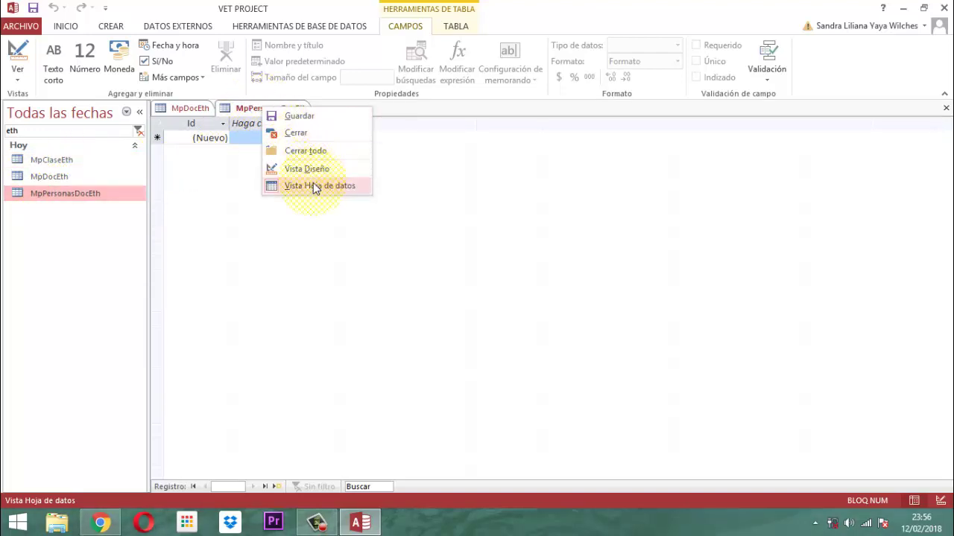
{"action": "left_click", "coordinate": [309, 171]}
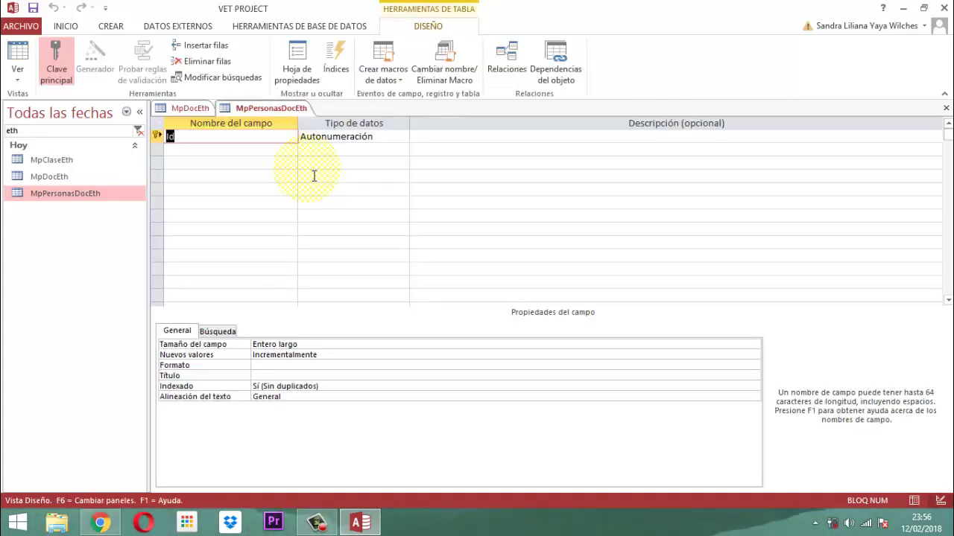
Rename the autonumber key field as ID and add an IDPER field with the Número data type
{"action": "key", "text": "Caps_Lock"}
{"action": "type", "text": "ID"}
{"action": "key", "text": "Tab"}
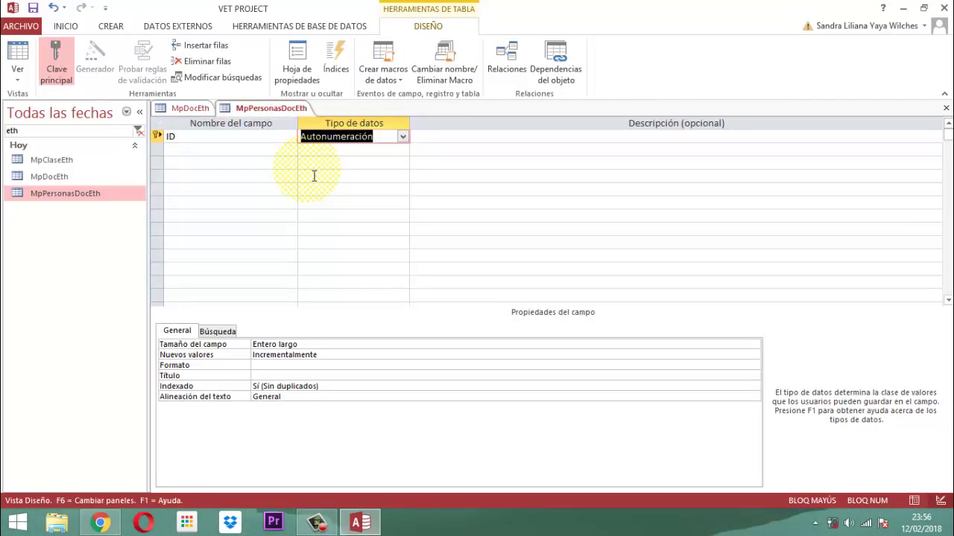
{"action": "key", "text": "Tab"}
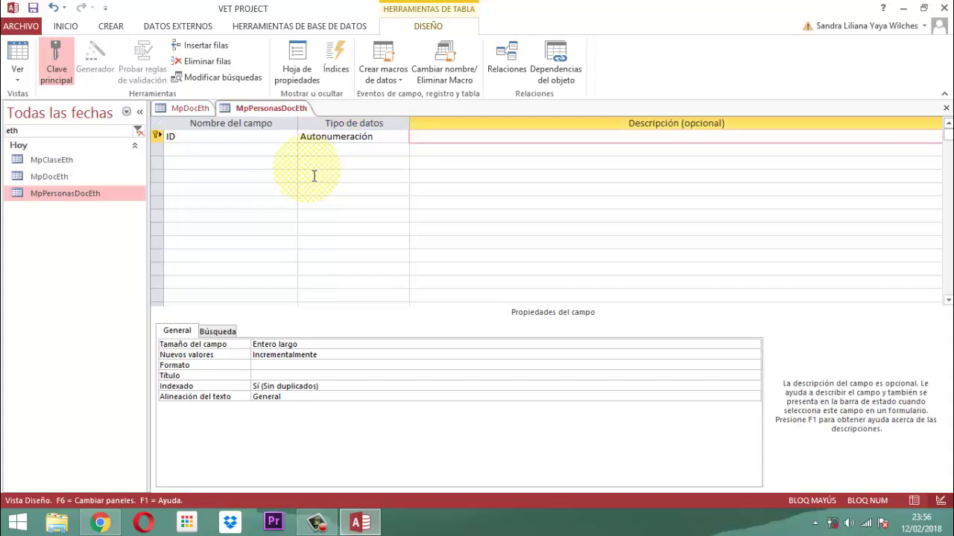
{"action": "key", "text": "Tab"}
{"action": "type", "text": "IDPER"}
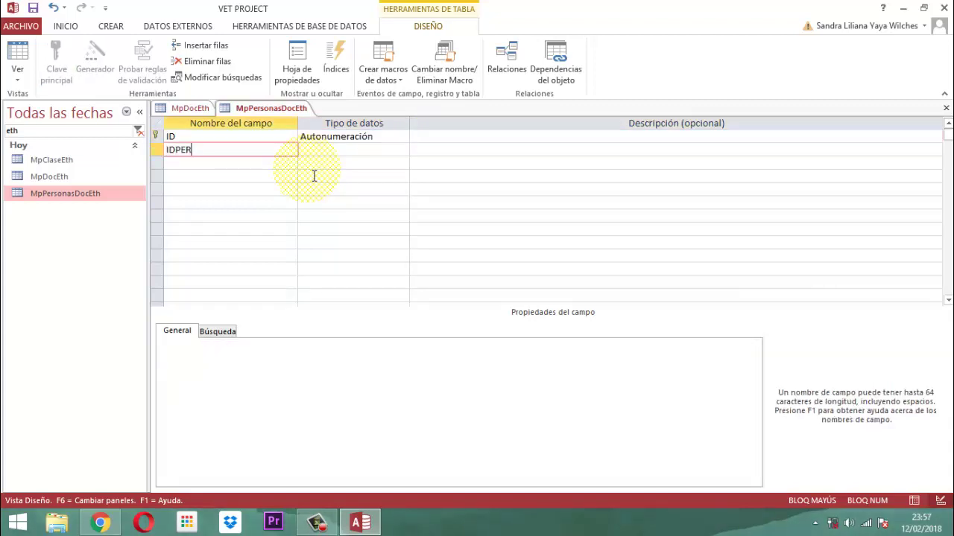
{"action": "key", "text": "Tab"}
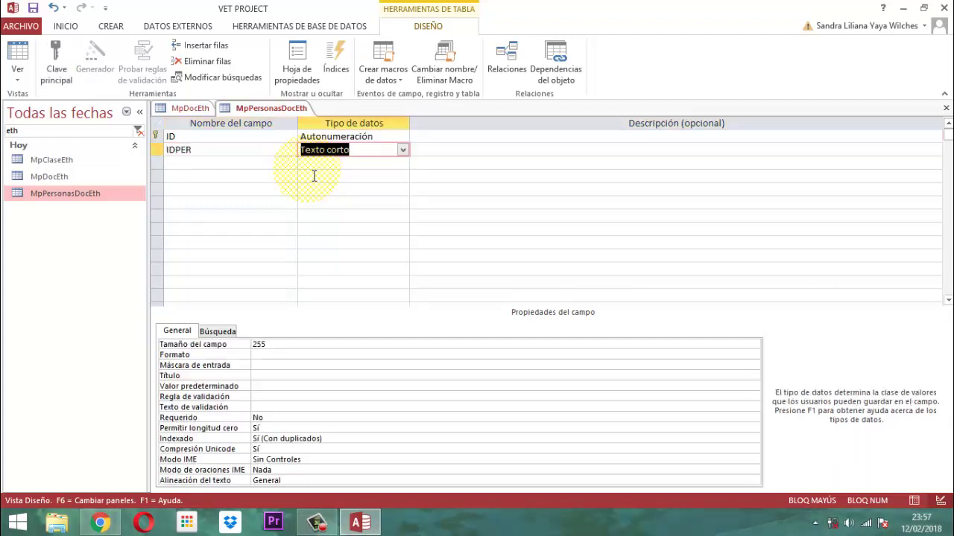
{"action": "type", "text": "n"}
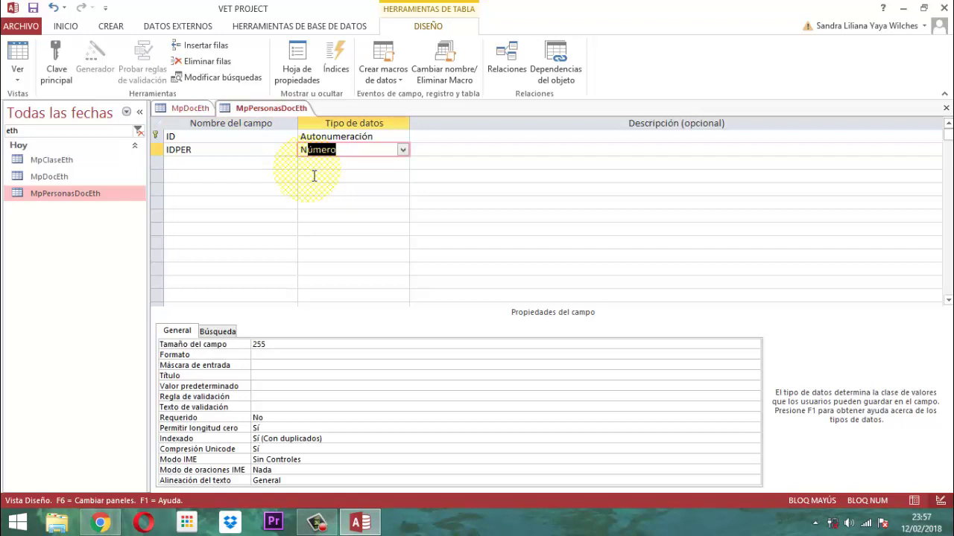
{"action": "key", "text": "Tab"}
{"action": "key", "text": "Tab"}
Add a DETDOCUMENTO field of type Texto corto and an RBO field of type Sí/No
{"action": "type", "text": "DET"}
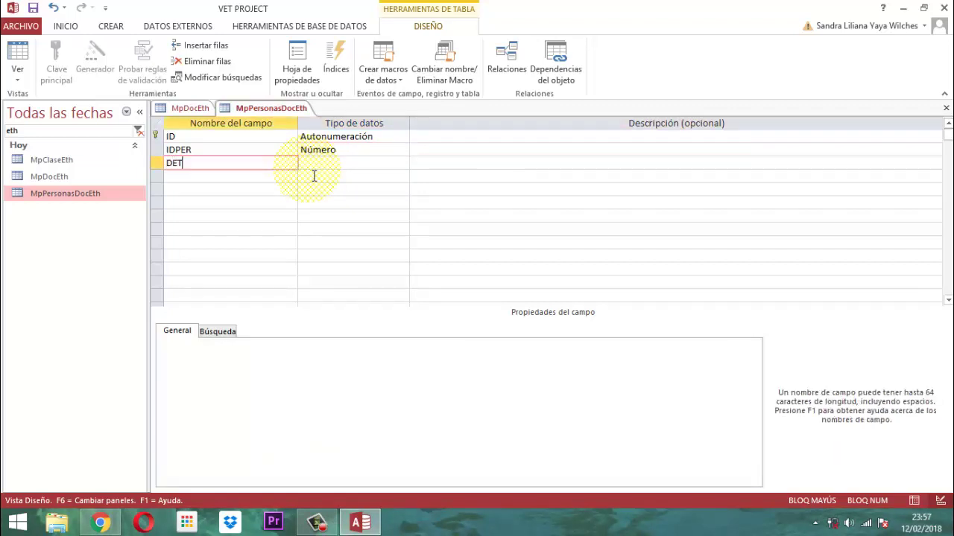
{"action": "type", "text": "DOCUMENTO"}
{"action": "key", "text": "Tab"}
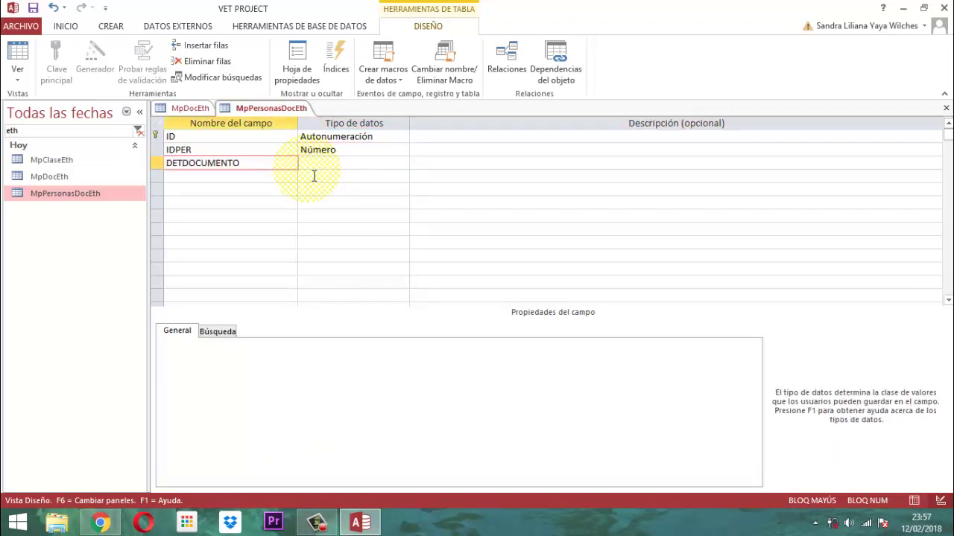
{"action": "key", "text": "Tab"}
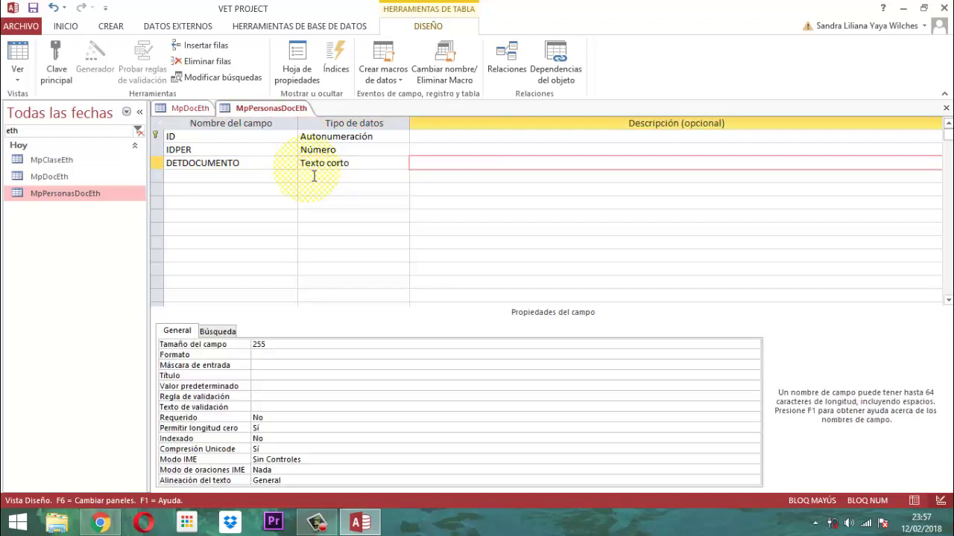
{"action": "key", "text": "Tab"}
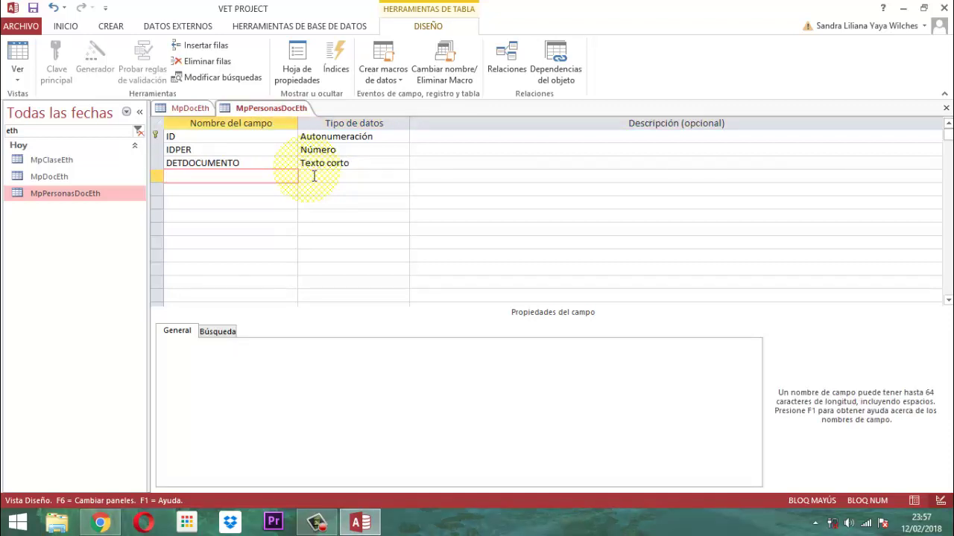
{"action": "type", "text": "RBO"}
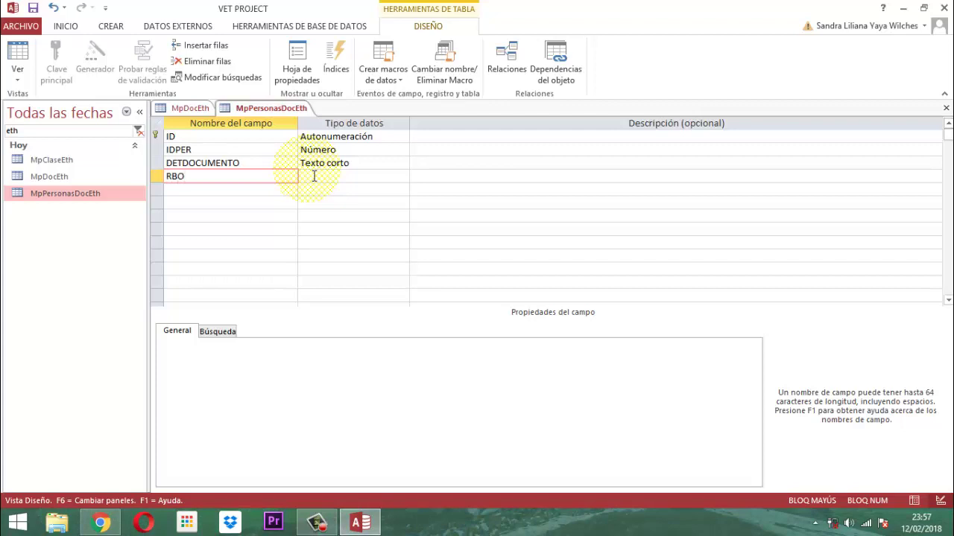
{"action": "key", "text": "Tab"}
{"action": "type", "text": "s"}
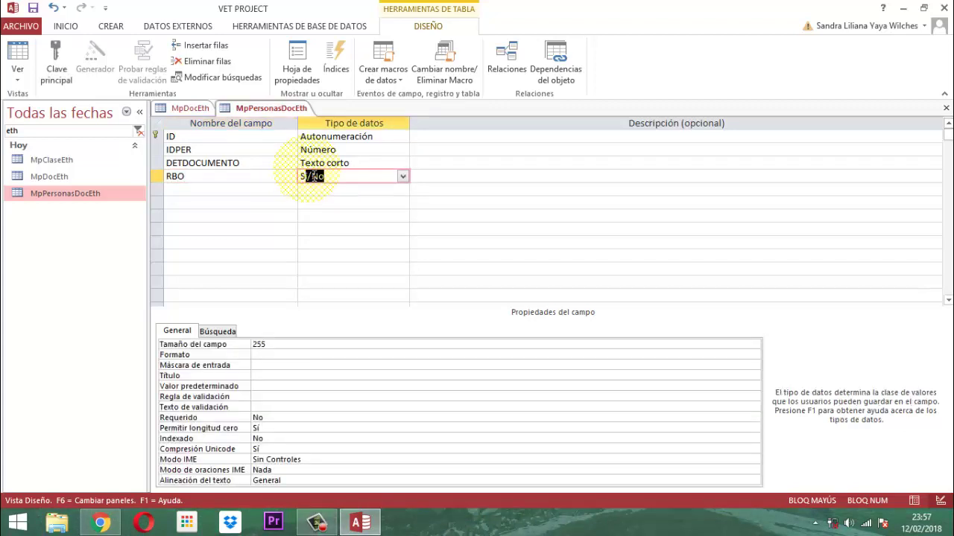
{"action": "key", "text": "Tab"}
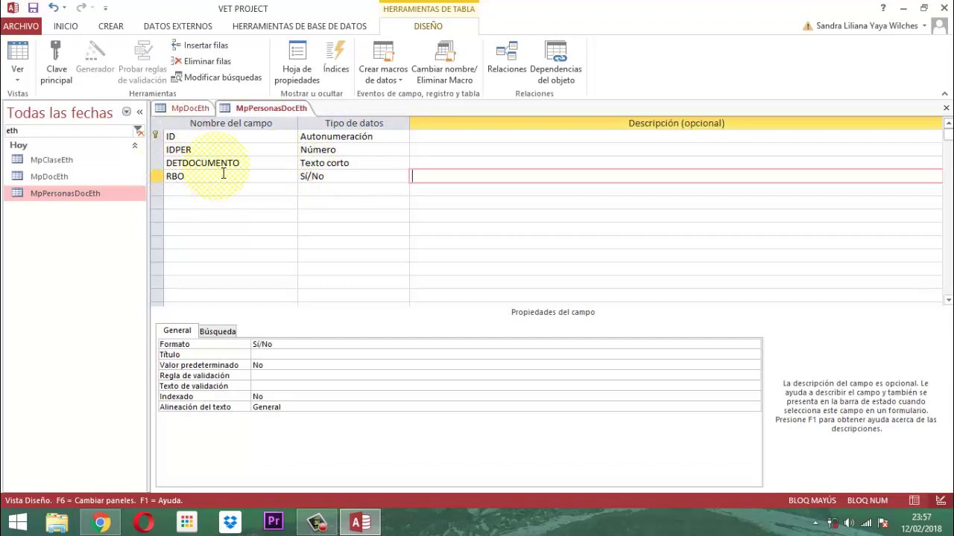
Save the MpPersonasDocEth table design and close the table
{"action": "right_click", "coordinate": [274, 108]}
{"action": "left_click", "coordinate": [309, 122]}
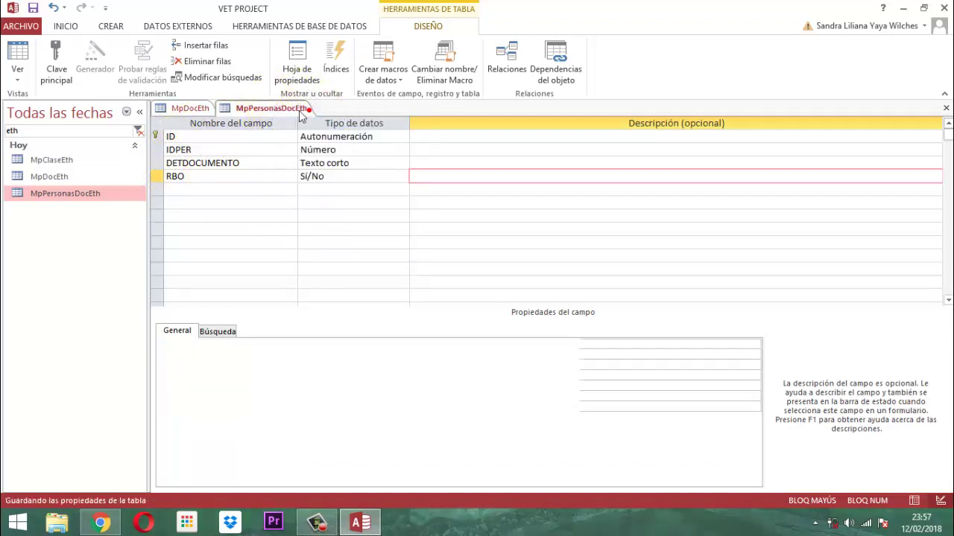
{"action": "right_click", "coordinate": [274, 110]}
{"action": "left_click", "coordinate": [277, 134]}
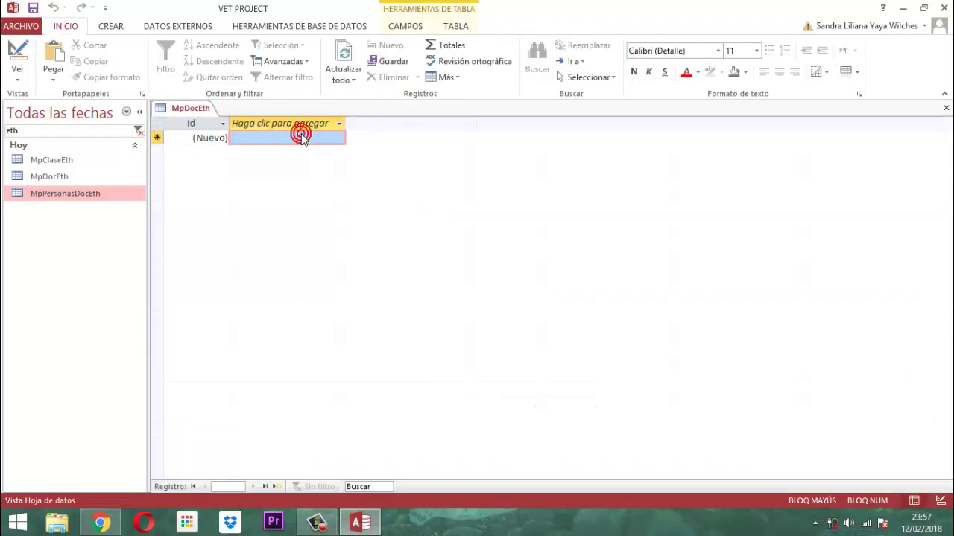
In the MpDocEth table design, rename the Id field as ITEM and change its data type to Texto corto
{"action": "left_click", "coordinate": [41, 178]}
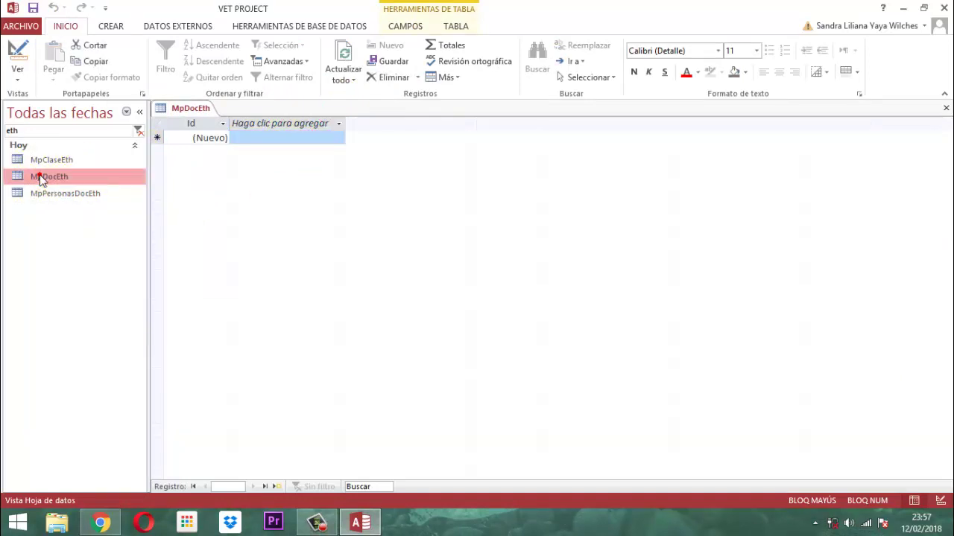
{"action": "right_click", "coordinate": [41, 179]}
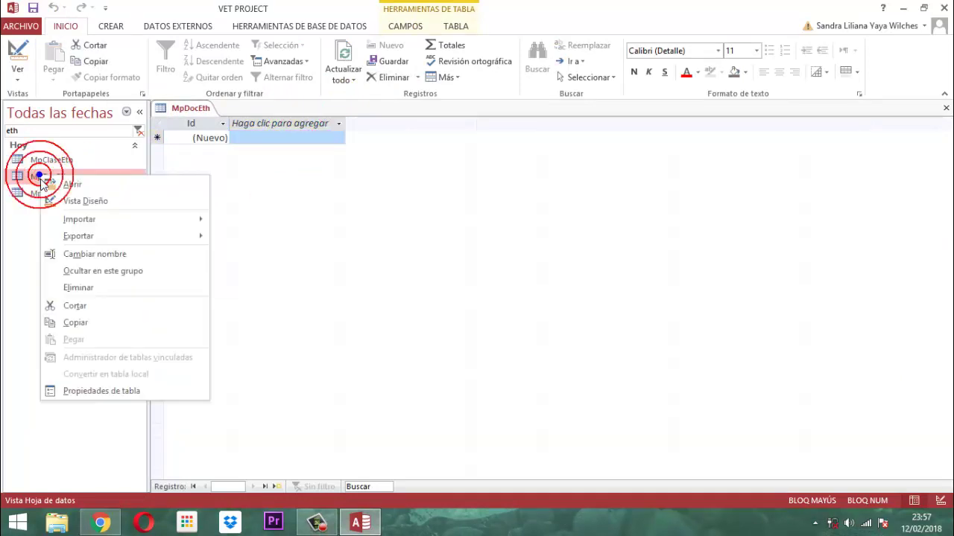
{"action": "left_click", "coordinate": [79, 200]}
{"action": "left_click", "coordinate": [180, 157]}
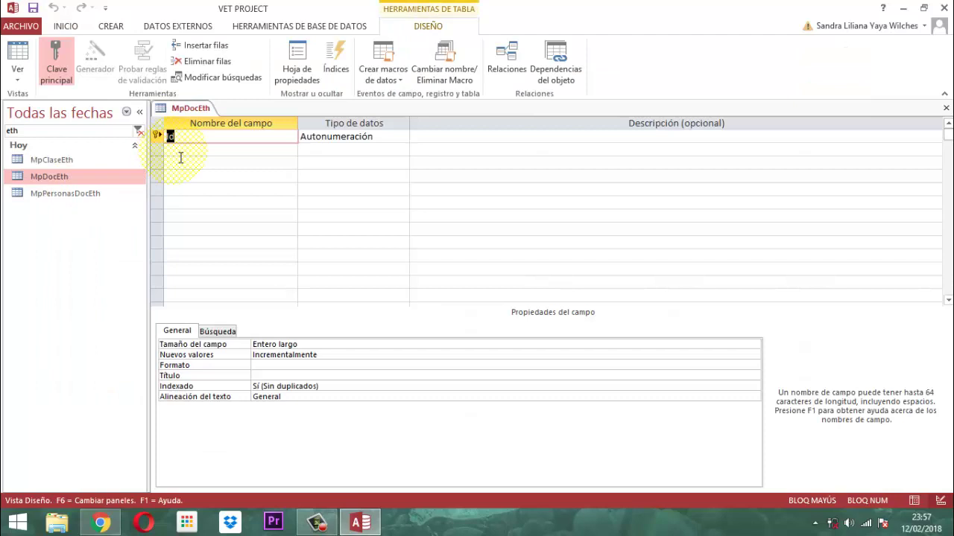
{"action": "type", "text": "ITEM"}
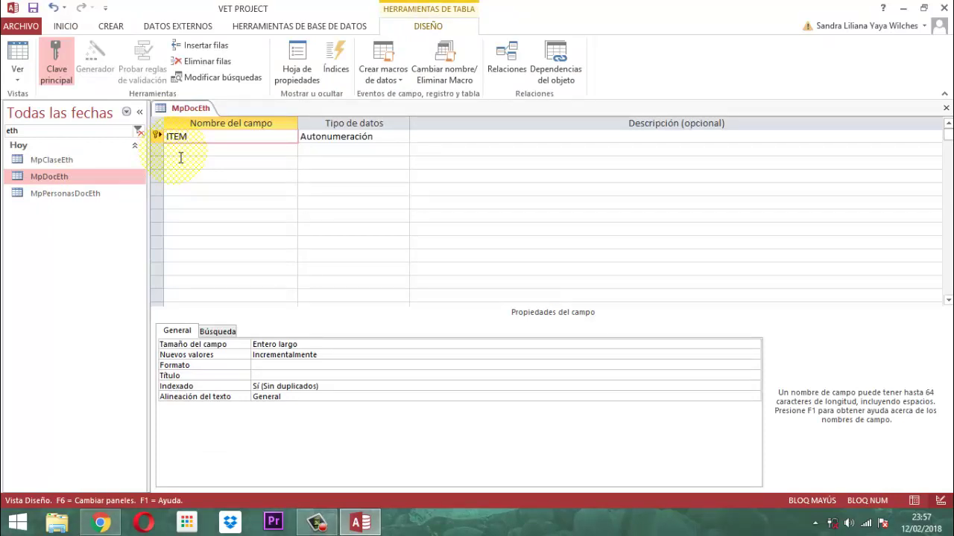
{"action": "key", "text": "Tab"}
{"action": "type", "text": "T"}
{"action": "key", "text": "Tab"}
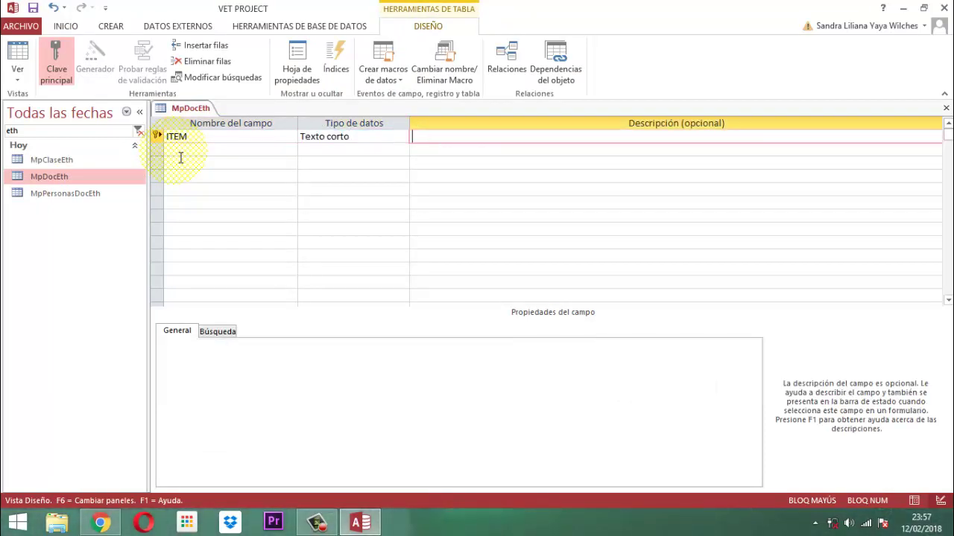
Remove the primary key from the ITEM field, then save and close the MpDocEth table
{"action": "left_click", "coordinate": [60, 67]}
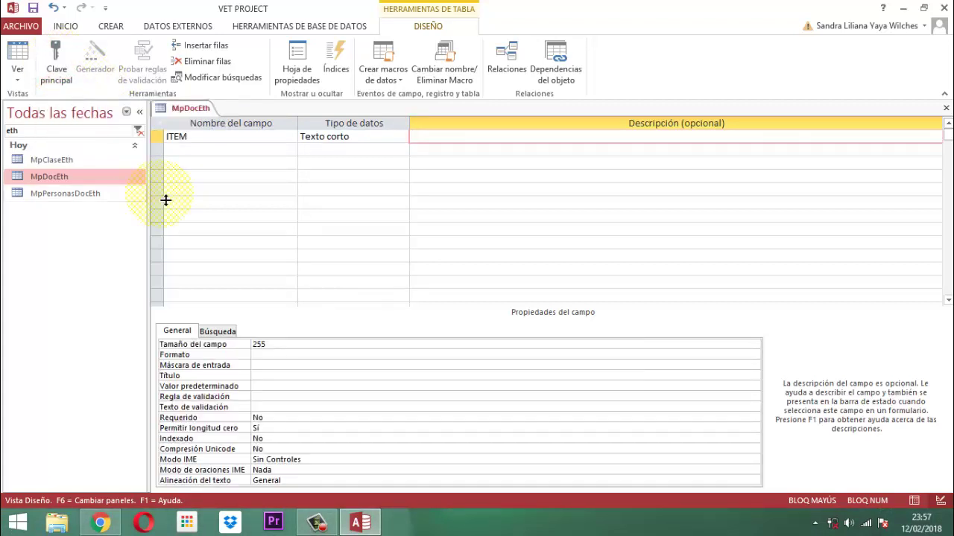
{"action": "right_click", "coordinate": [178, 109]}
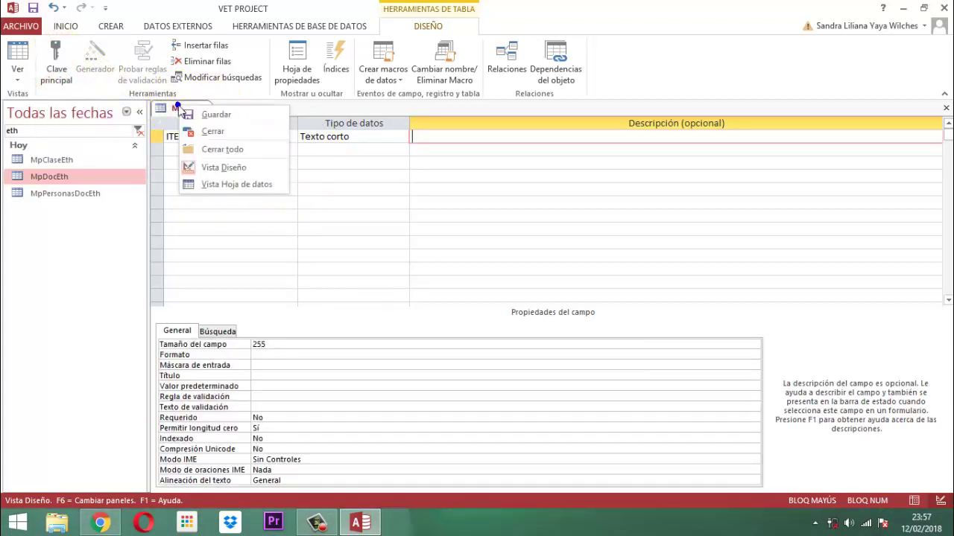
{"action": "left_click", "coordinate": [216, 119]}
{"action": "right_click", "coordinate": [195, 108]}
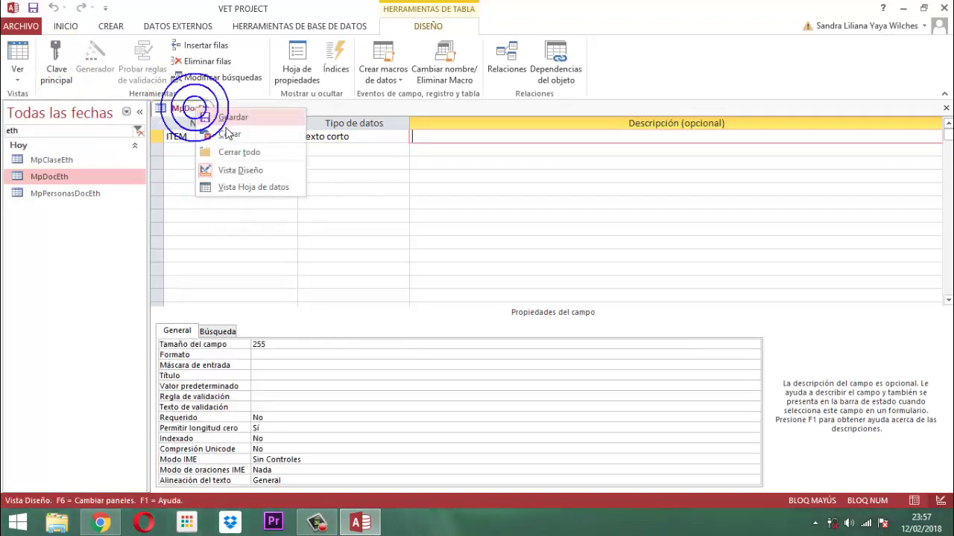
{"action": "left_click", "coordinate": [230, 137]}
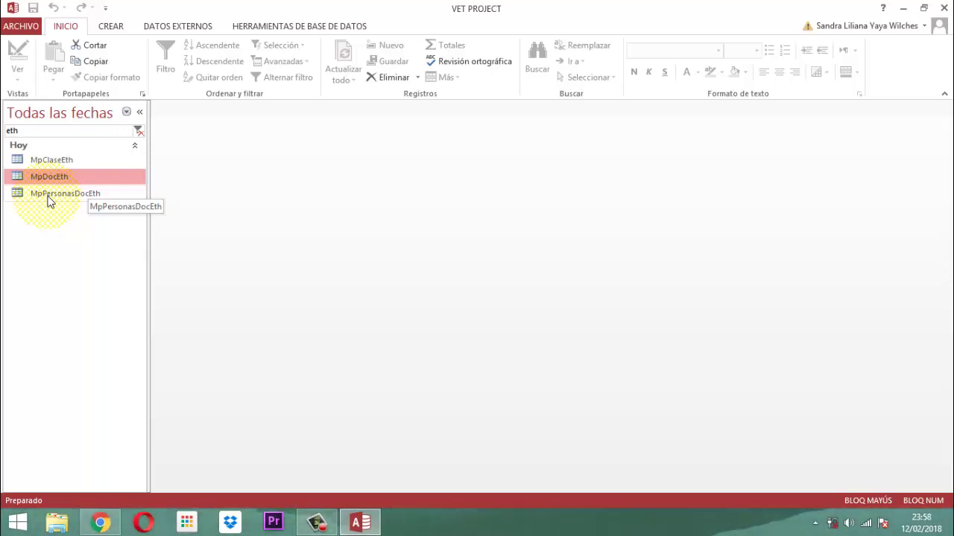
Clear the eth search from the object list and close the database and the MySQL Installer console window
{"action": "left_click", "coordinate": [139, 130]}
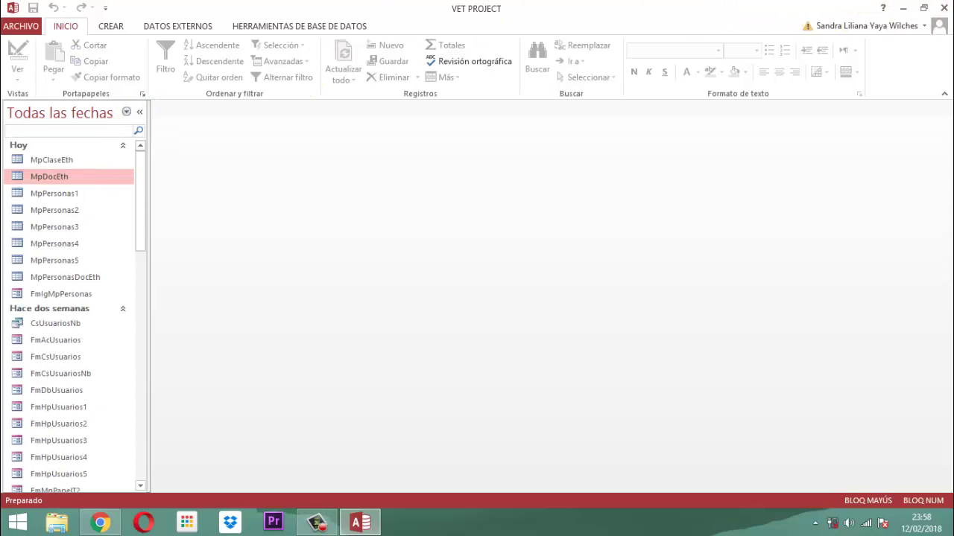
{"action": "left_click", "coordinate": [942, 8]}
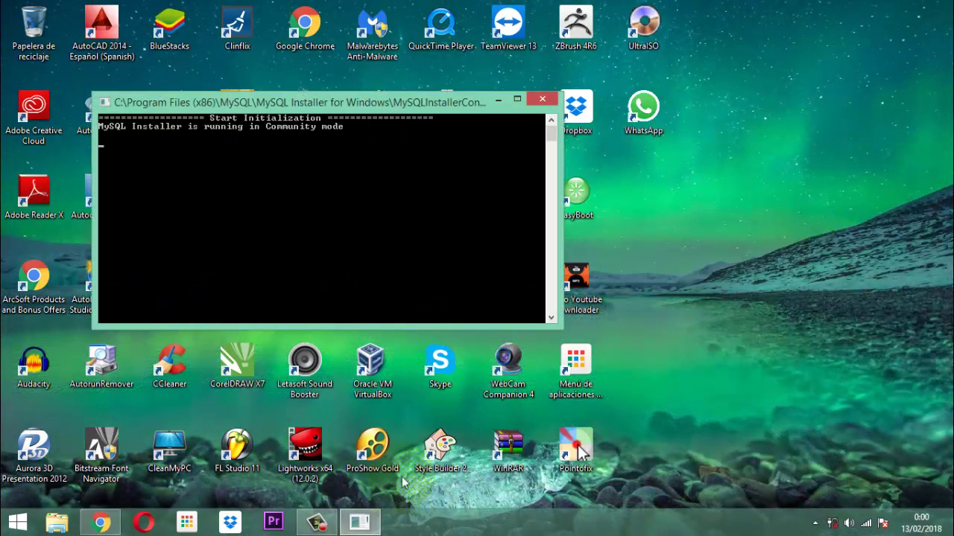
{"action": "left_click", "coordinate": [546, 100]}
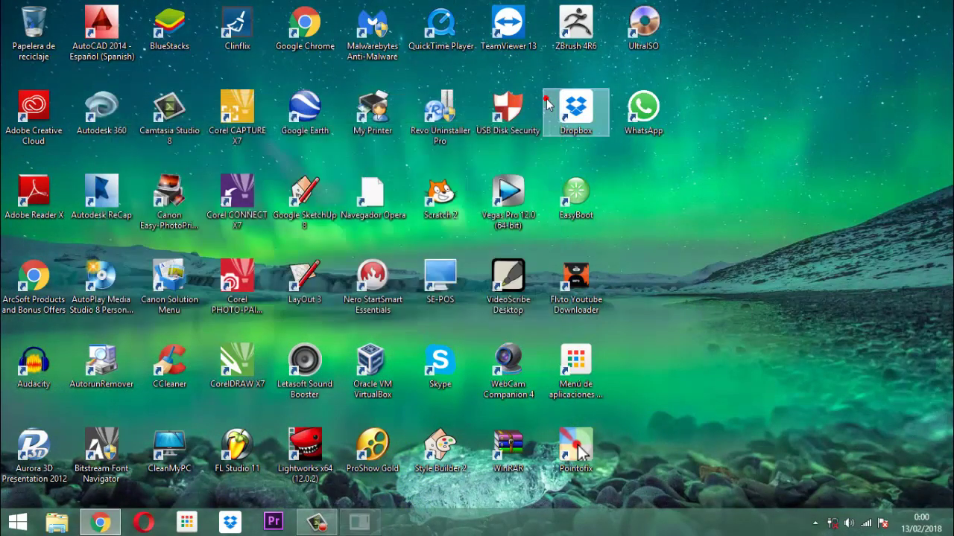